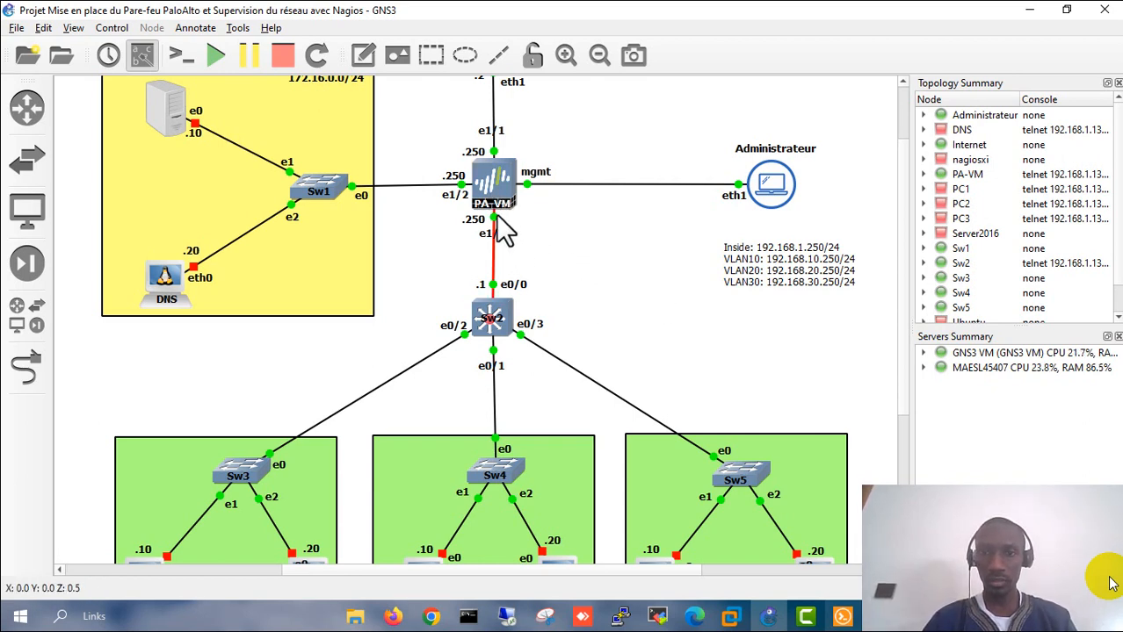
- Check the PA-VM console for the firewall's DHCP address 192.168.86.164
double_click(492, 187)
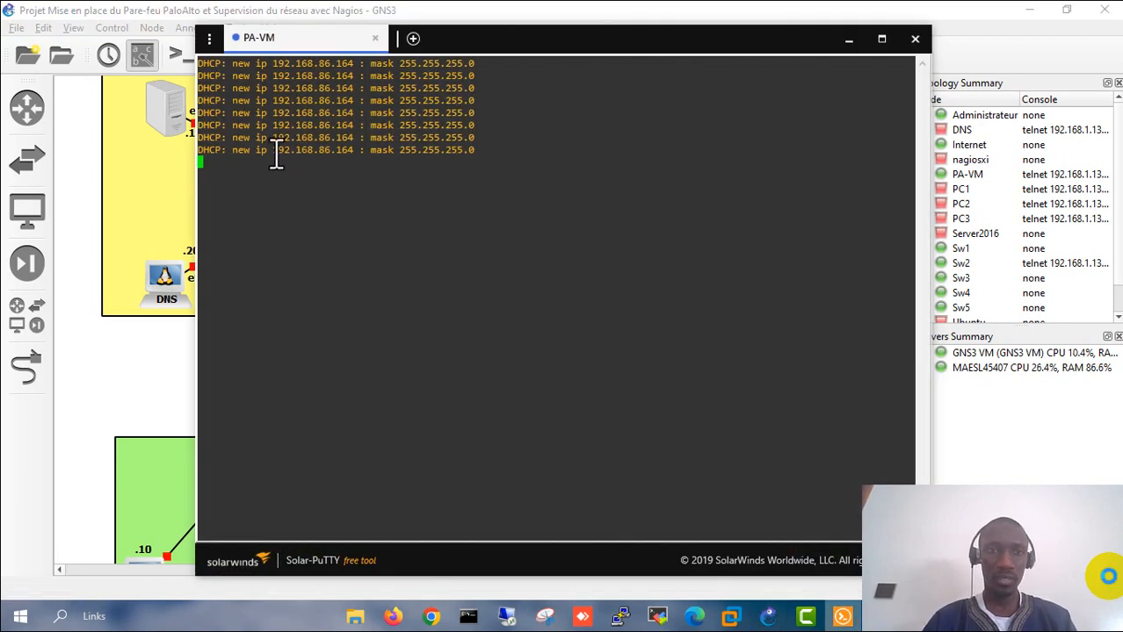
drag(276, 155, 355, 151)
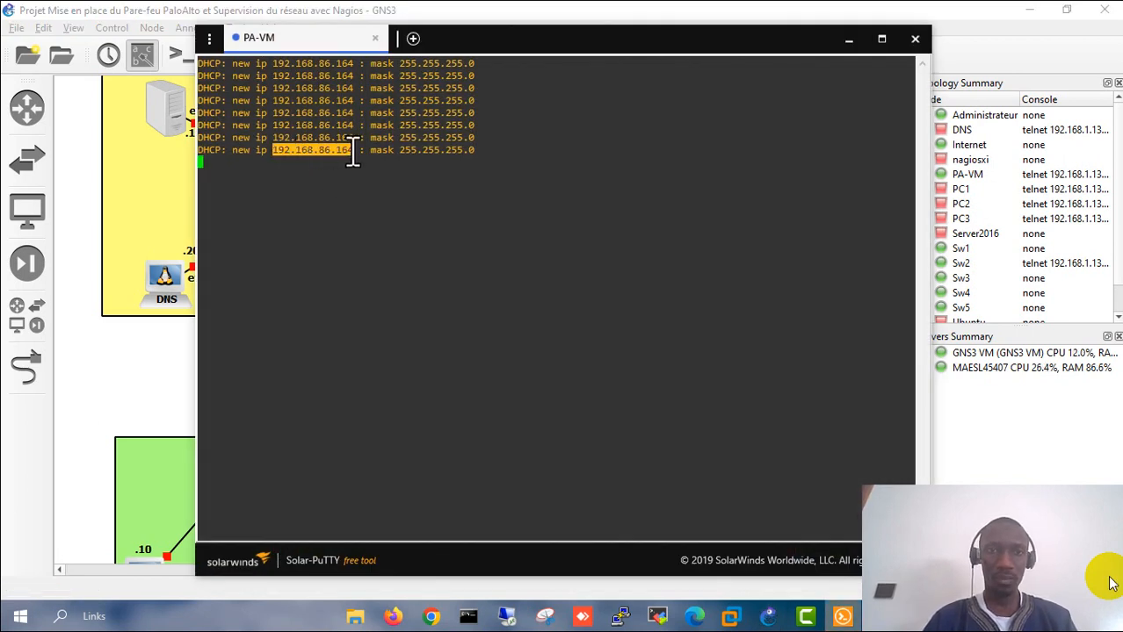
click(303, 149)
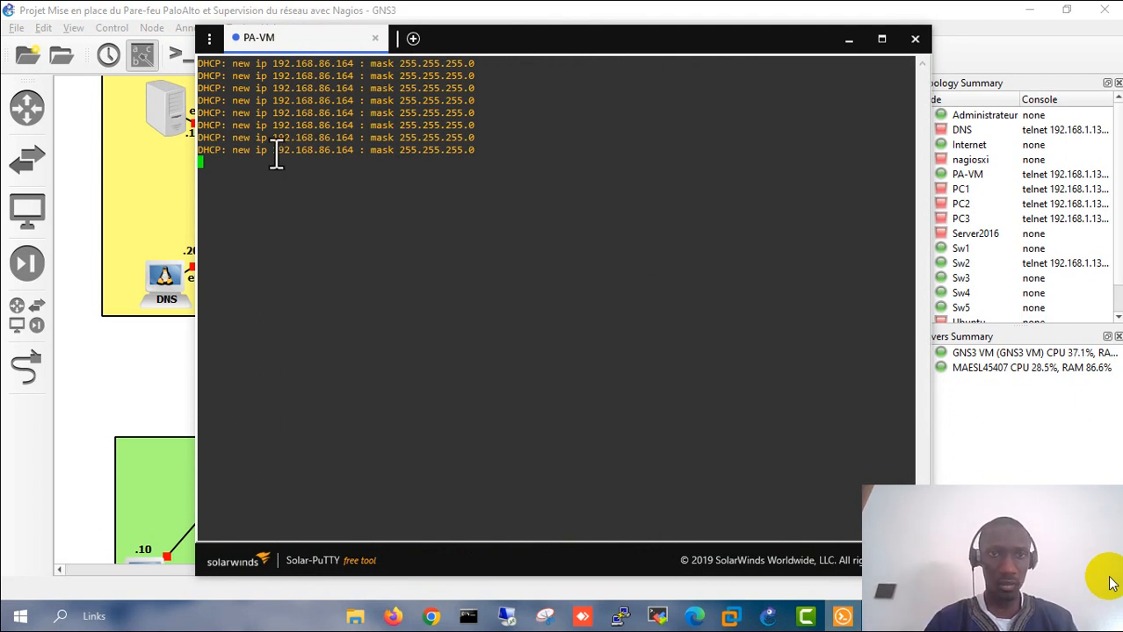
drag(272, 151, 353, 151)
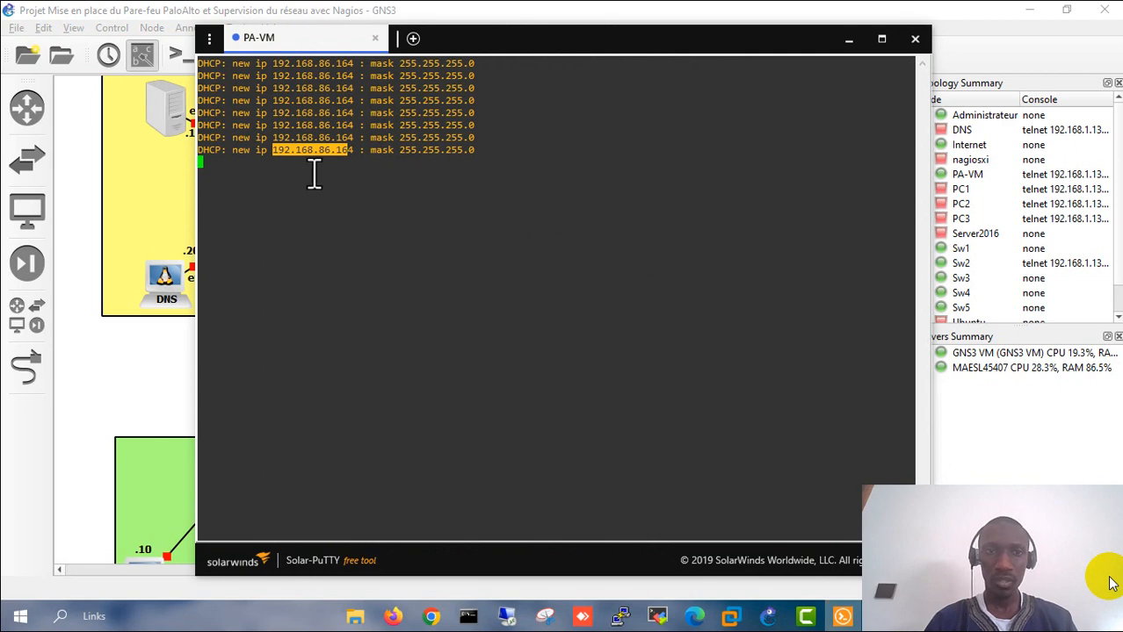
click(330, 156)
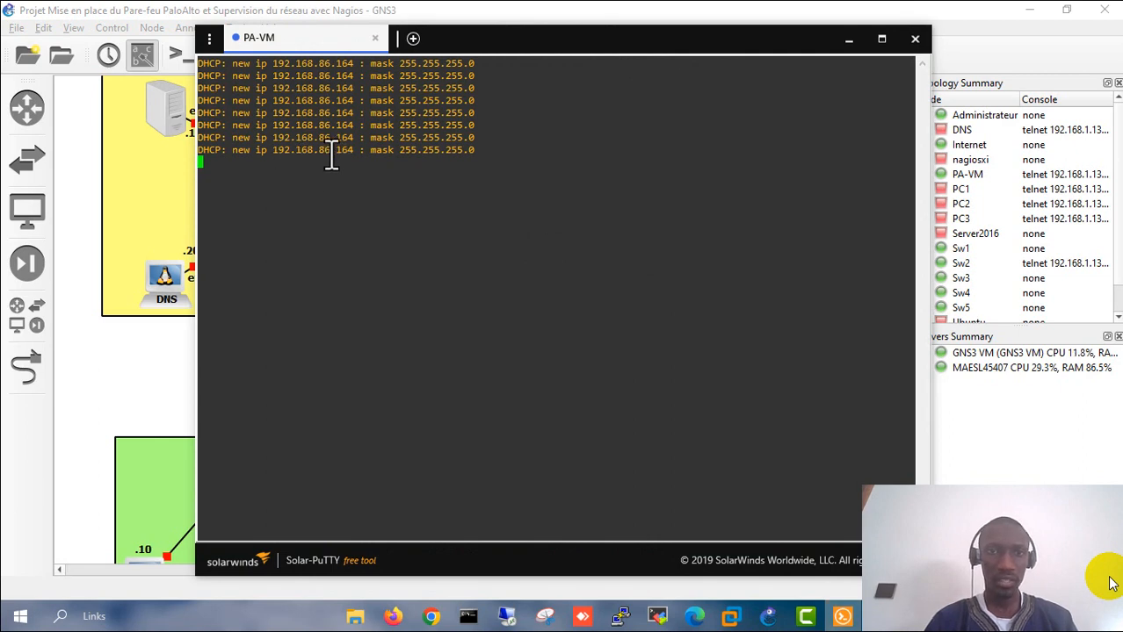
click(846, 42)
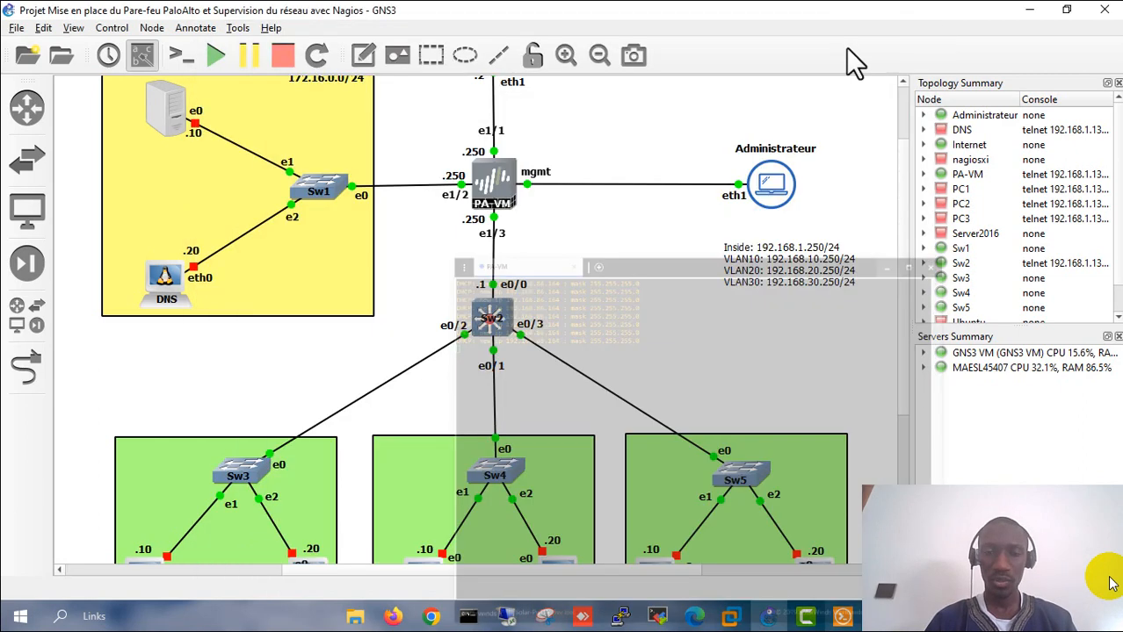
click(393, 617)
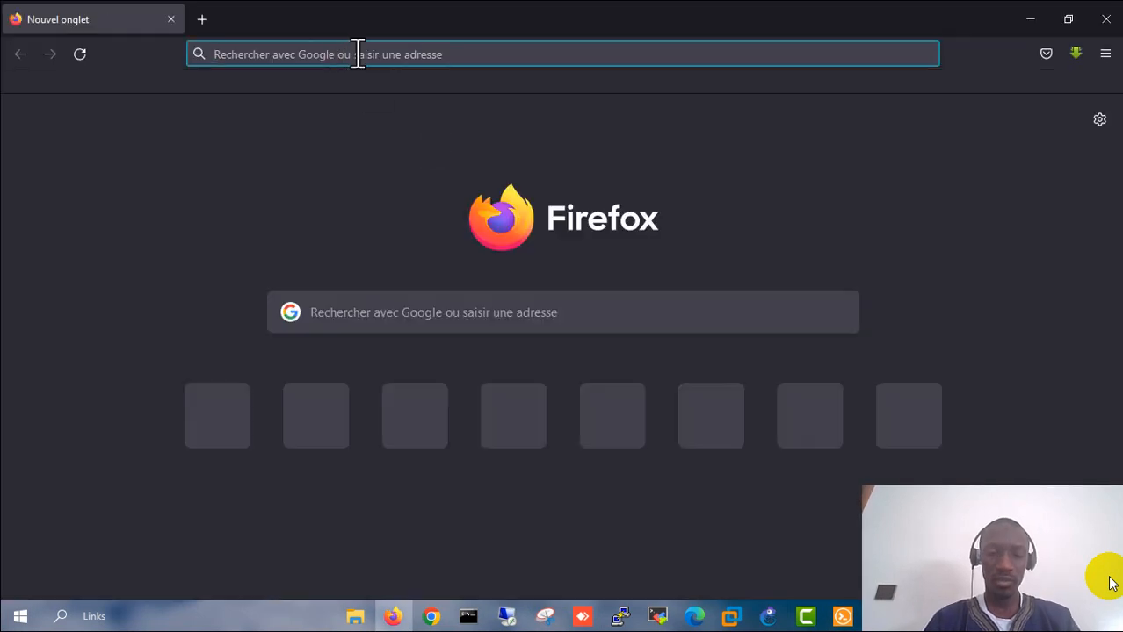
text(htpss)
key(BackSpace)
key(BackSpace)
key(BackSpace)
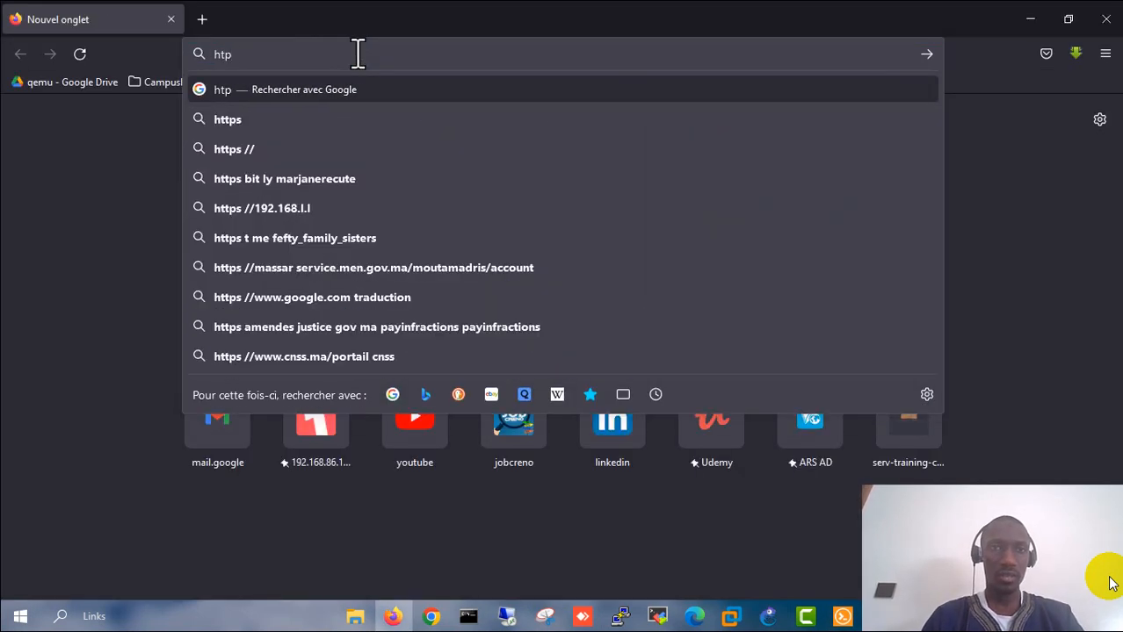
text(tps:/)
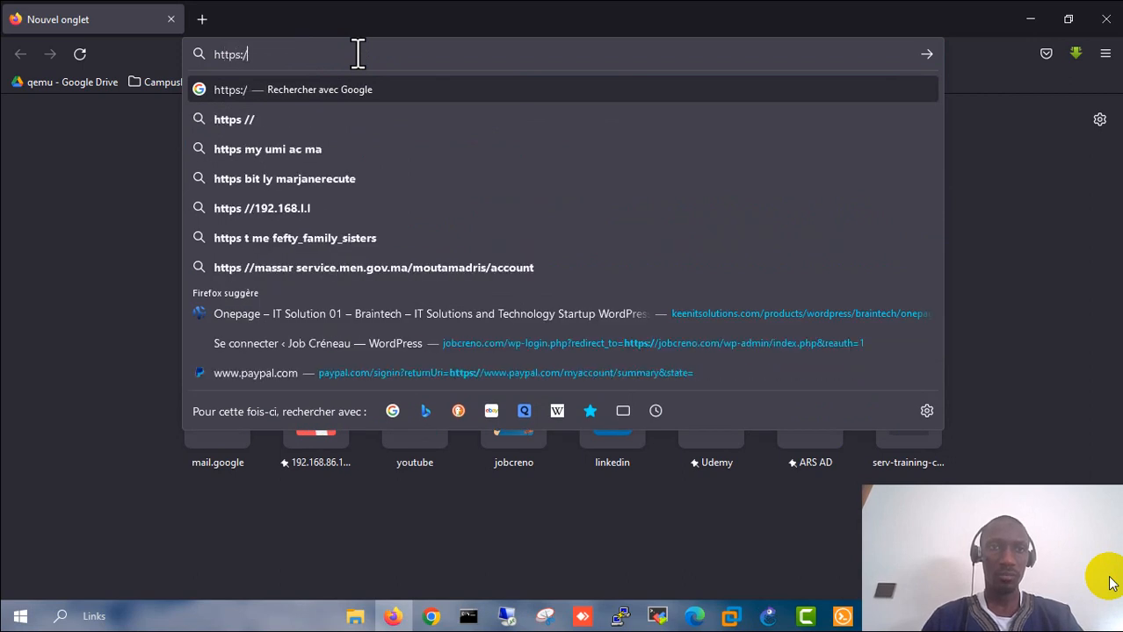
text(/192.168.86.131/)
key(Page_Down)
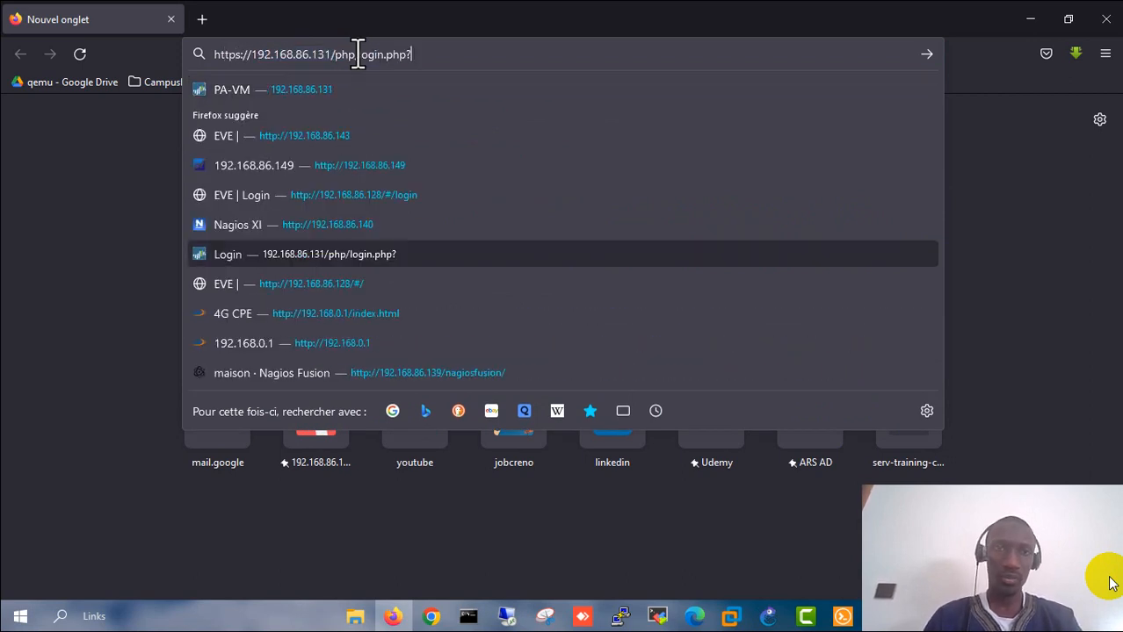
key(BackSpace)
key(BackSpace)
key(BackSpace)
key(BackSpace)
key(BackSpace)
key(BackSpace)
key(BackSpace)
key(BackSpace)
key(BackSpace)
key(BackSpace)
key(BackSpace)
key(BackSpace)
key(BackSpace)
key(BackSpace)
key(BackSpace)
key(BackSpace)
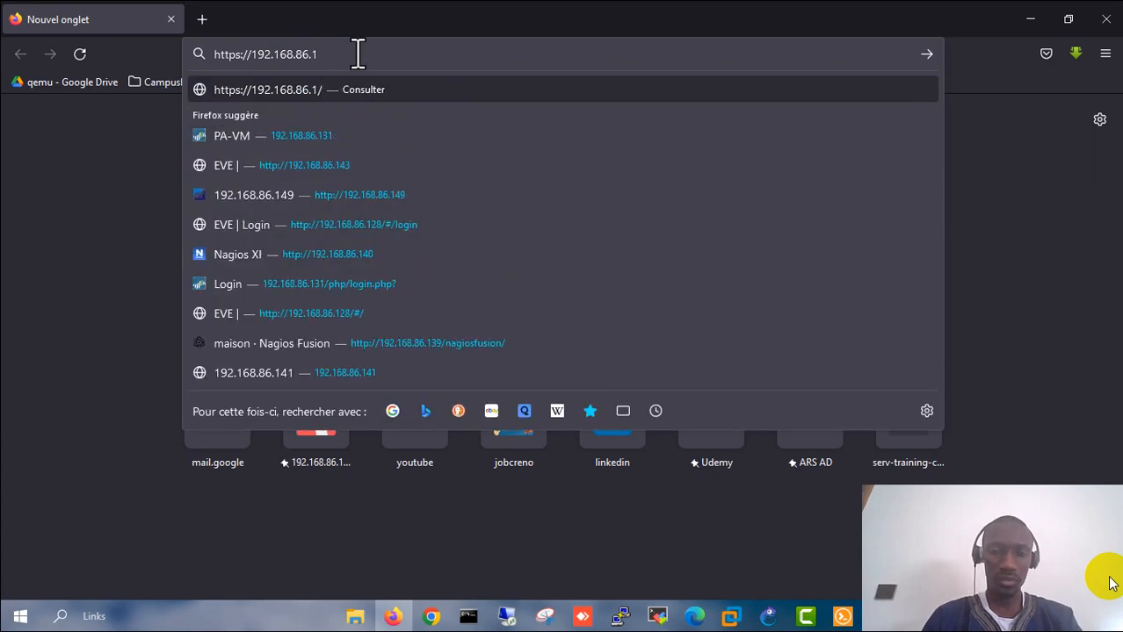
text(64)
key(Return)
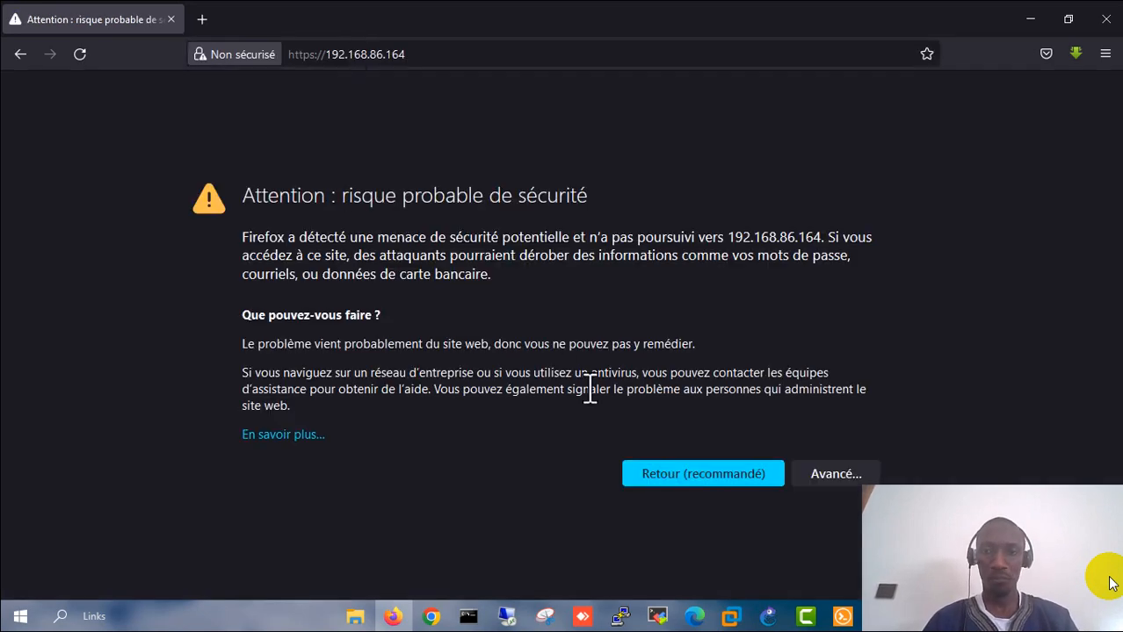
click(825, 474)
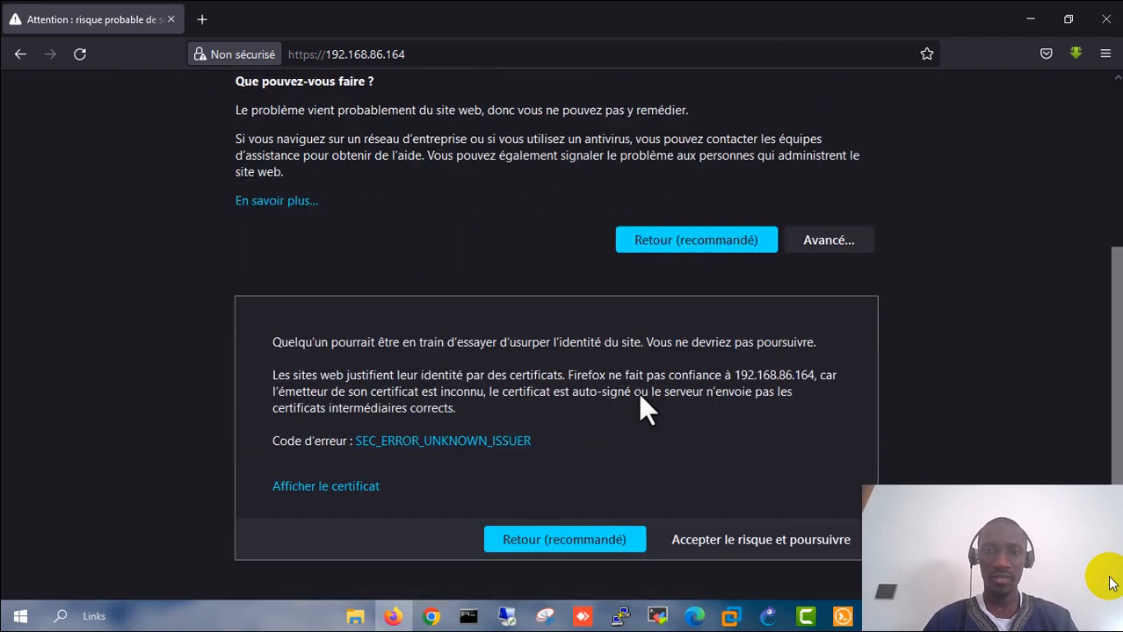
click(727, 540)
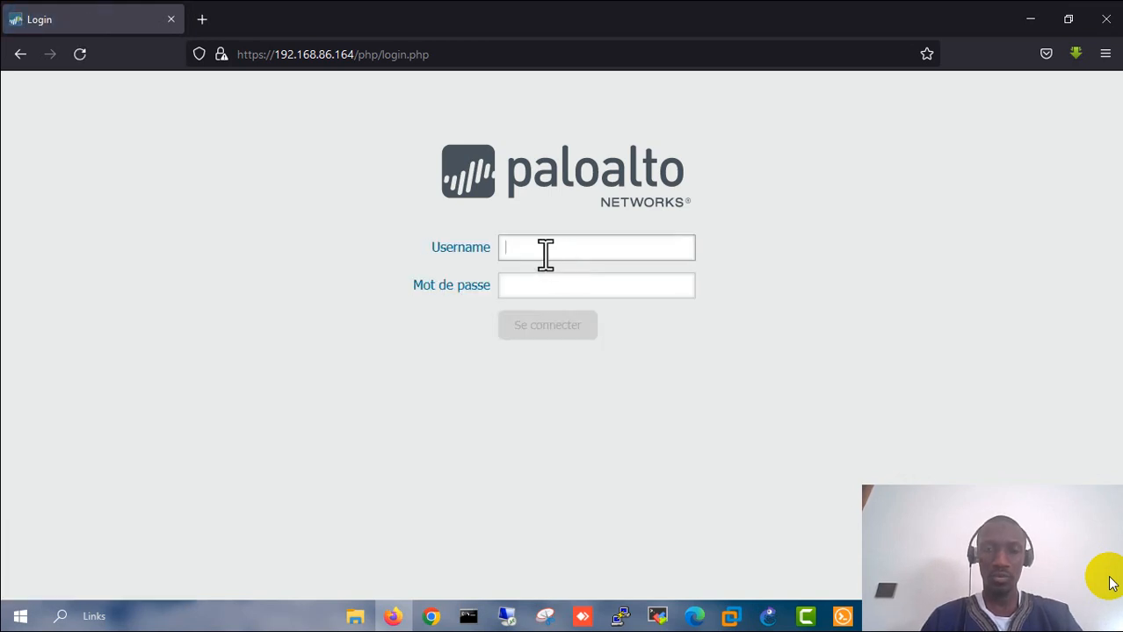
- Log in with the default admin credentials, skip saving the login and acknowledge the warning, then return to GNS3
text(min)
key(Tab)
text(ad)
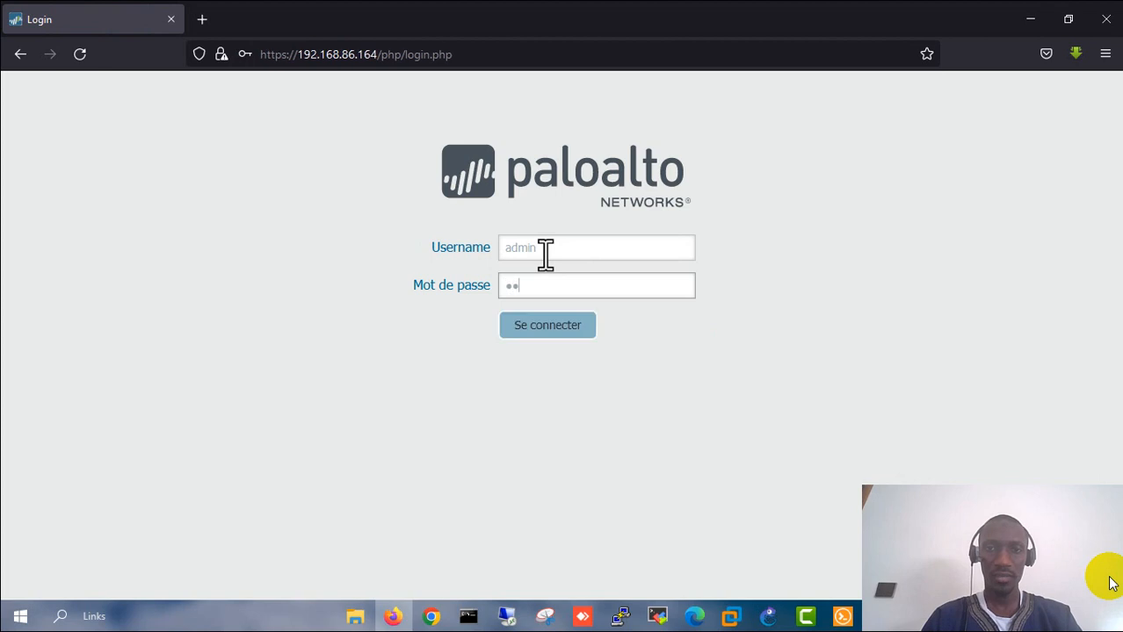
text(min)
key(Return)
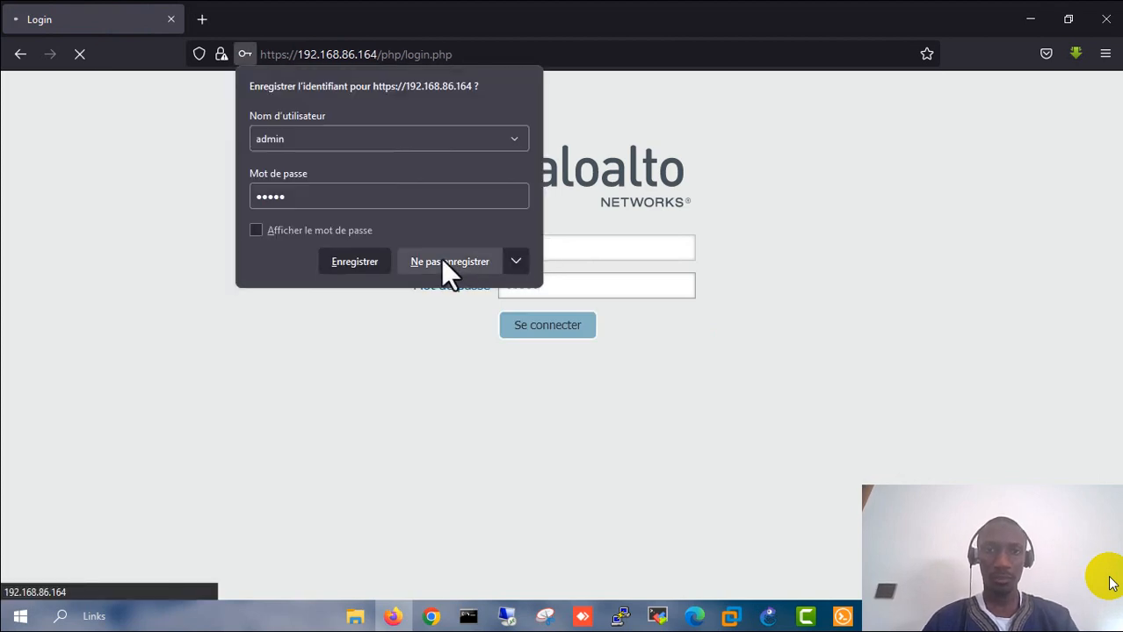
click(440, 259)
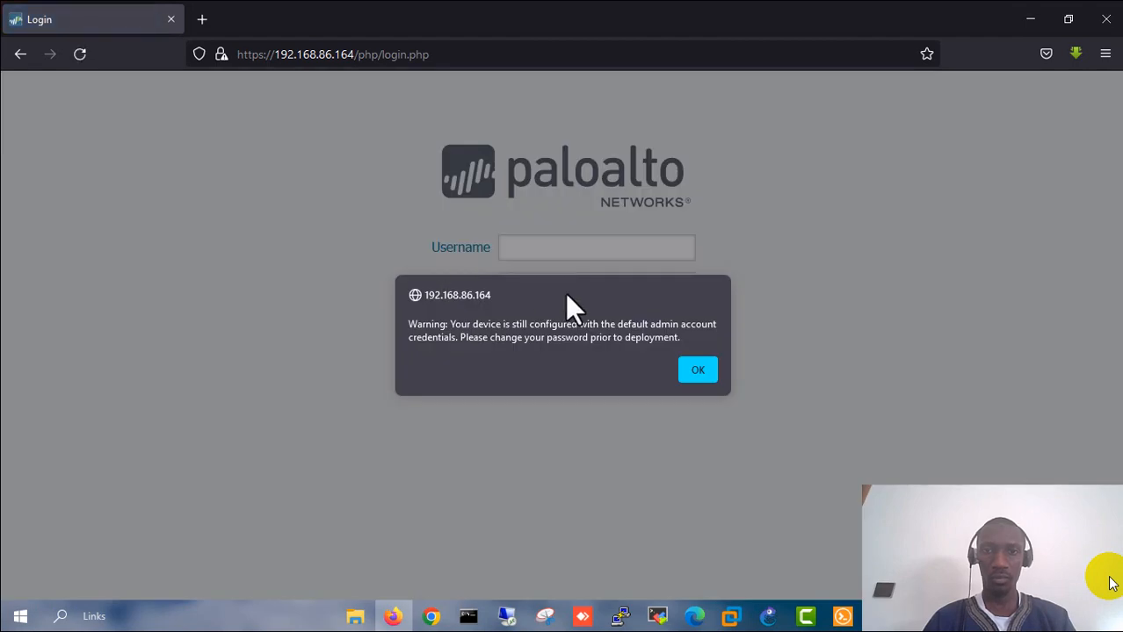
click(707, 368)
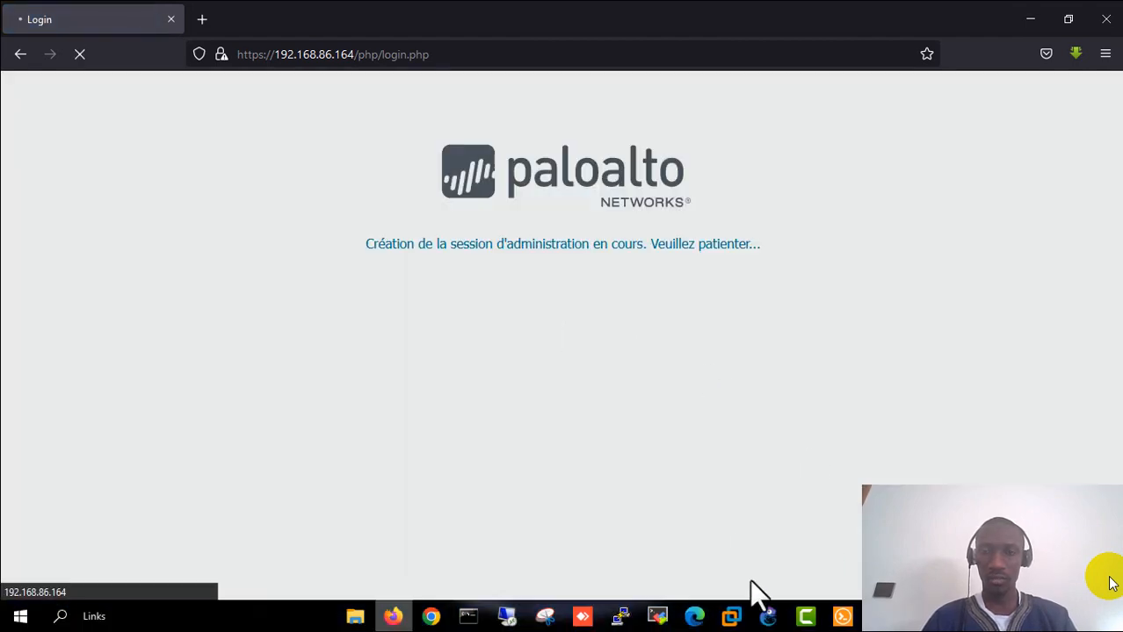
click(768, 617)
scroll(622, 276, up, 2)
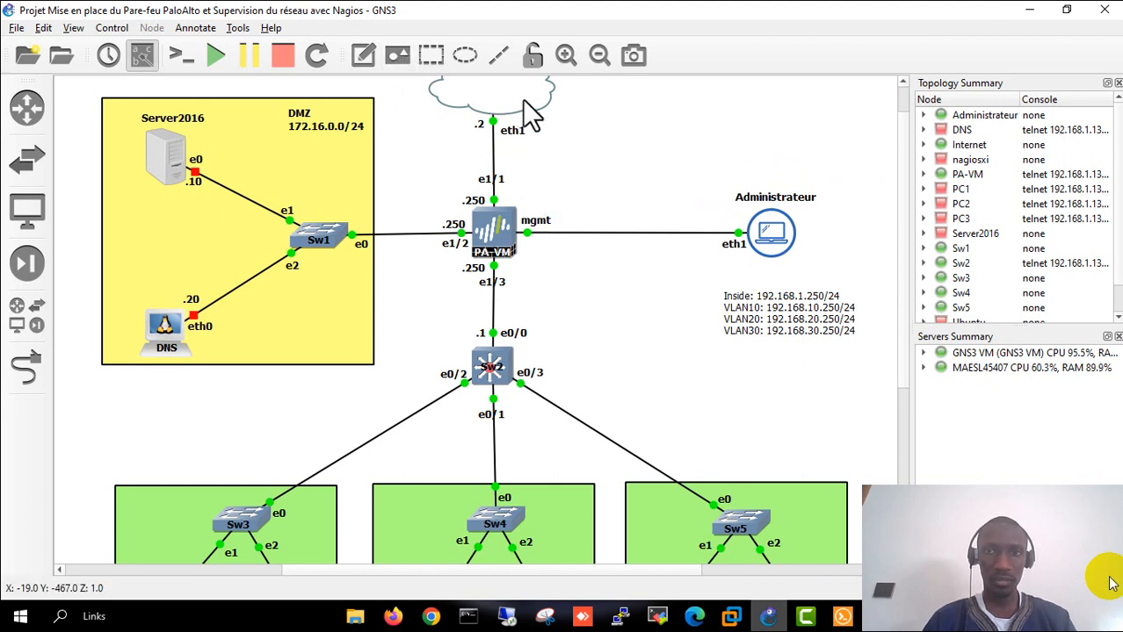
- Add a 192.168.86.0/24 note beside the cloud-to-PA-VM link in the topology
click(357, 58)
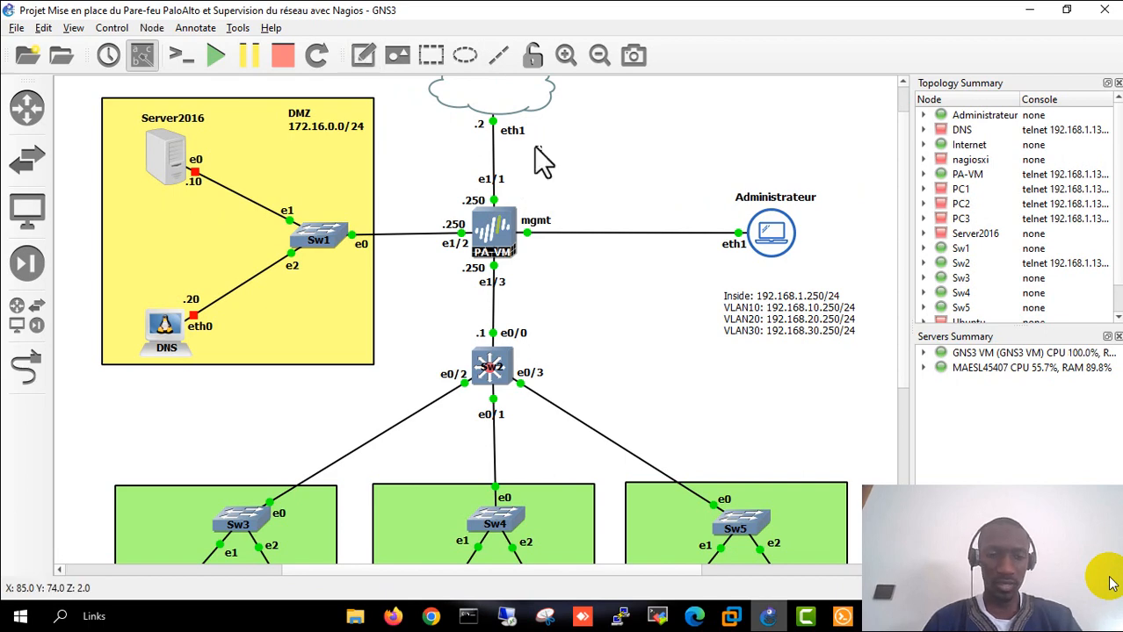
text(192.1)
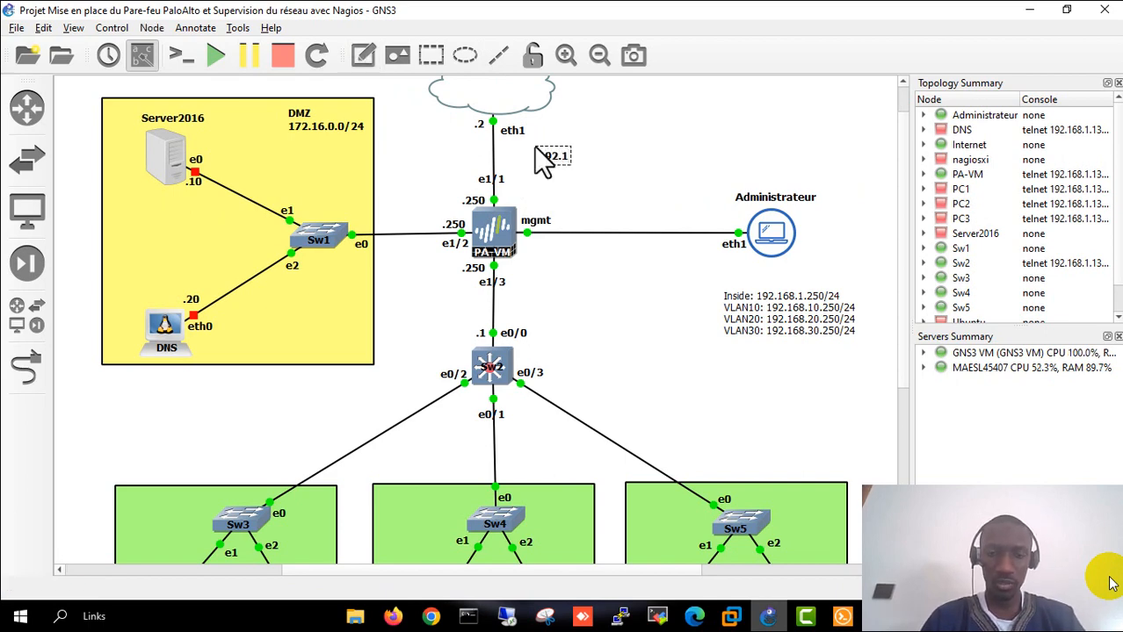
text(68.86/0)
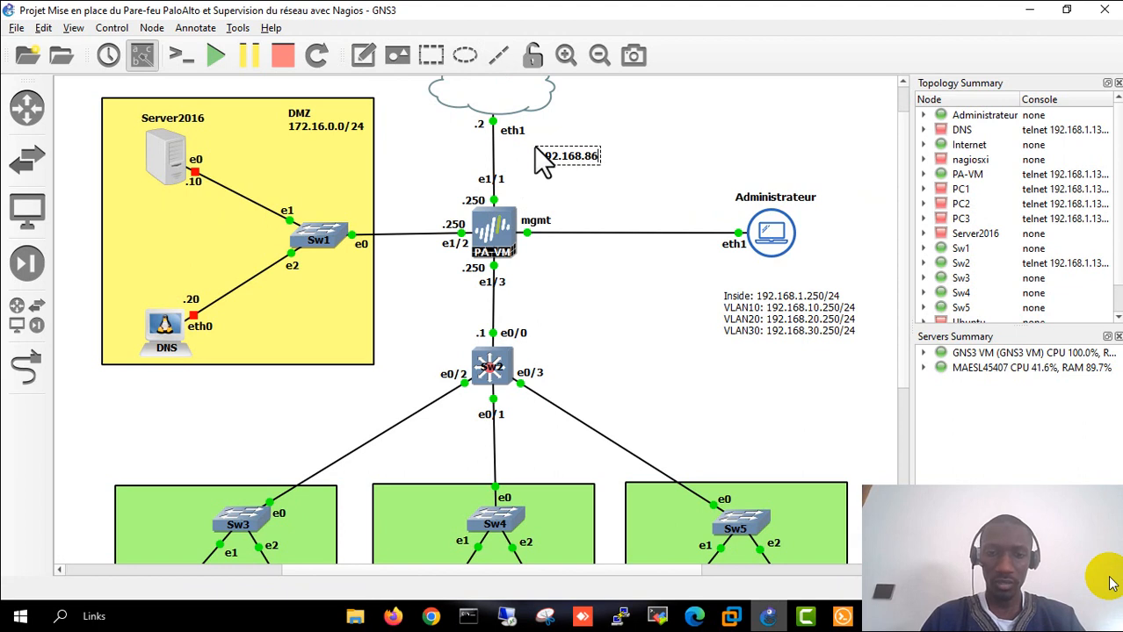
key(BackSpace)
key(BackSpace)
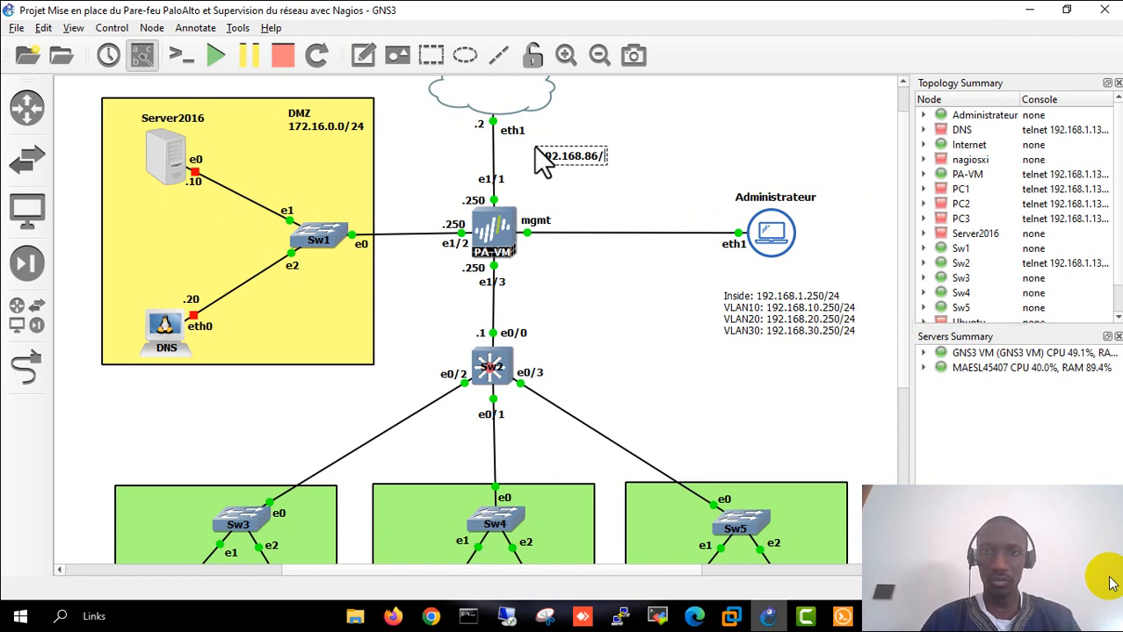
text(.0/24)
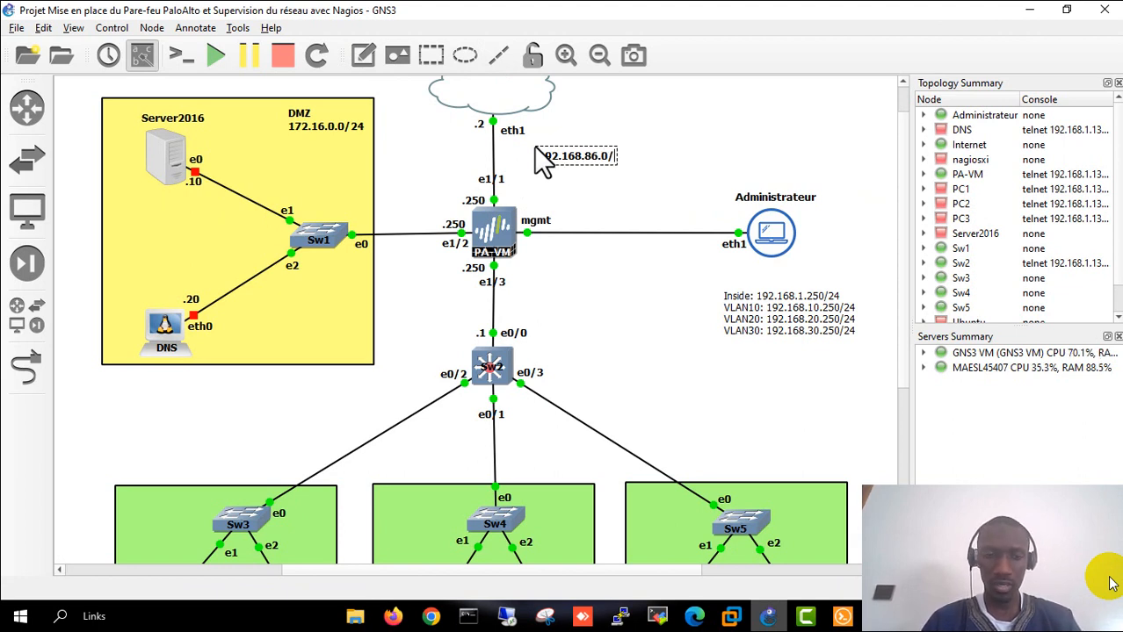
click(579, 182)
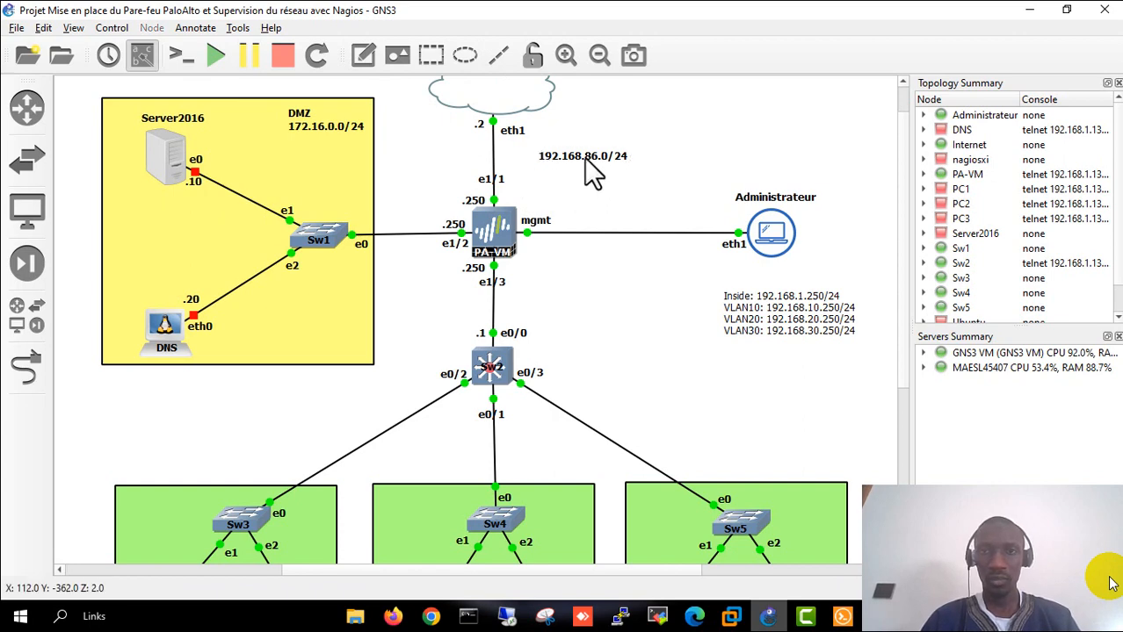
drag(584, 157, 595, 157)
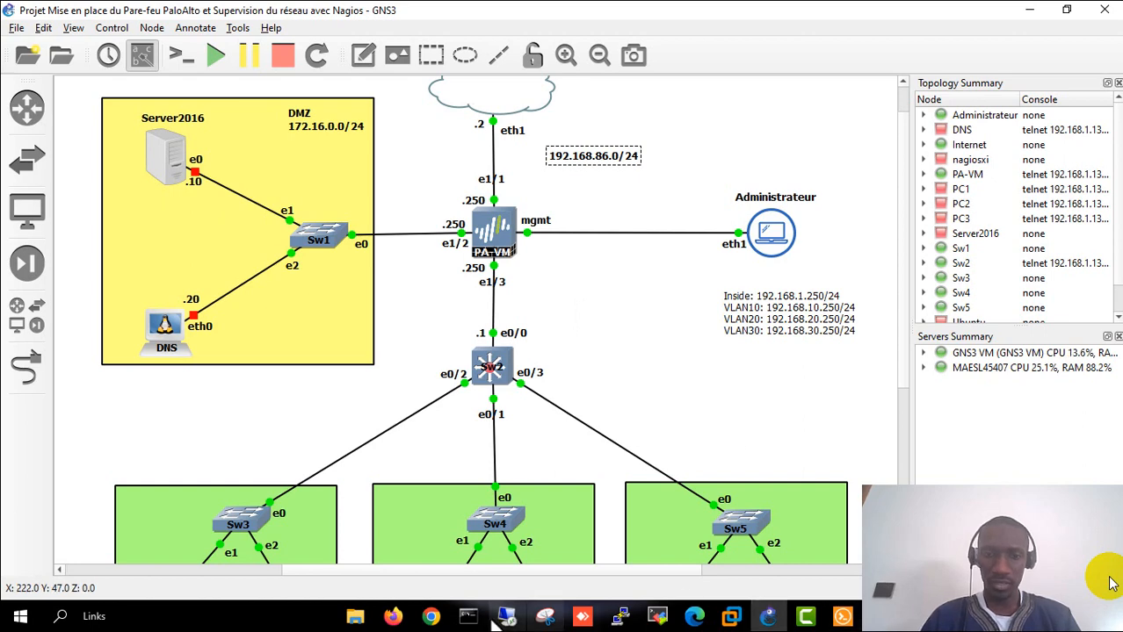
click(393, 617)
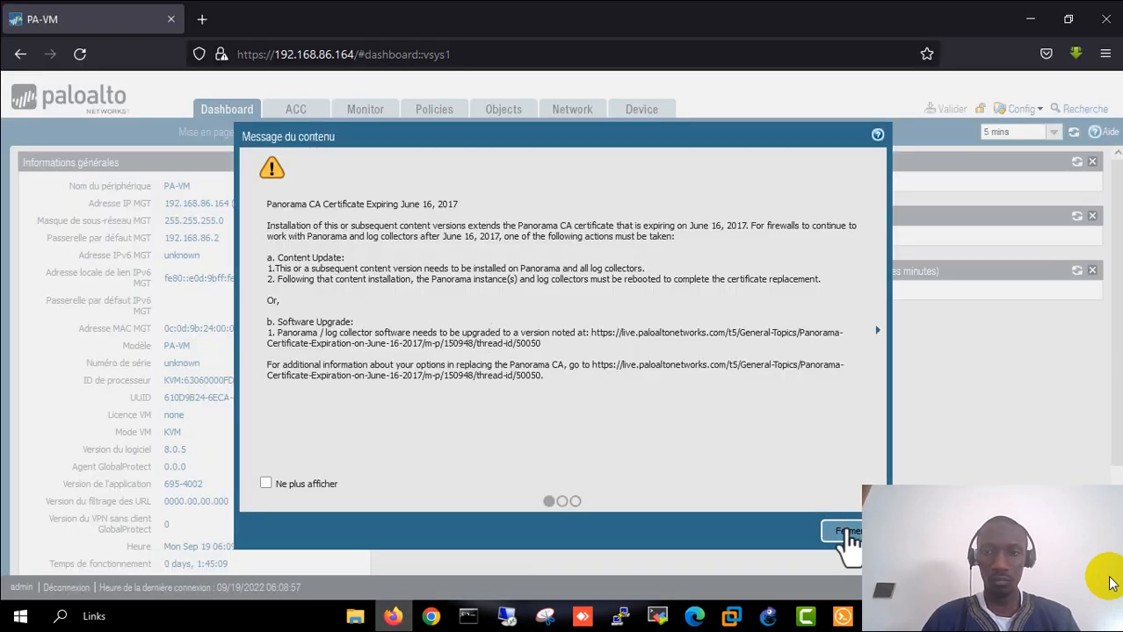
- Dismiss the Panorama certificate notice and go to Network > Zones
click(846, 533)
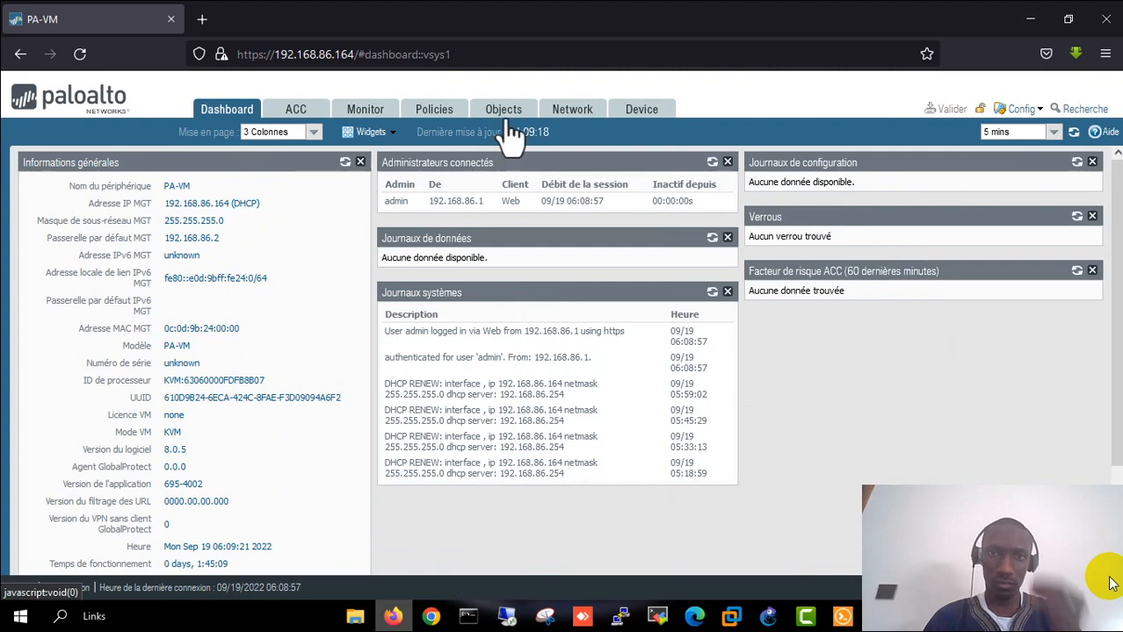
click(570, 119)
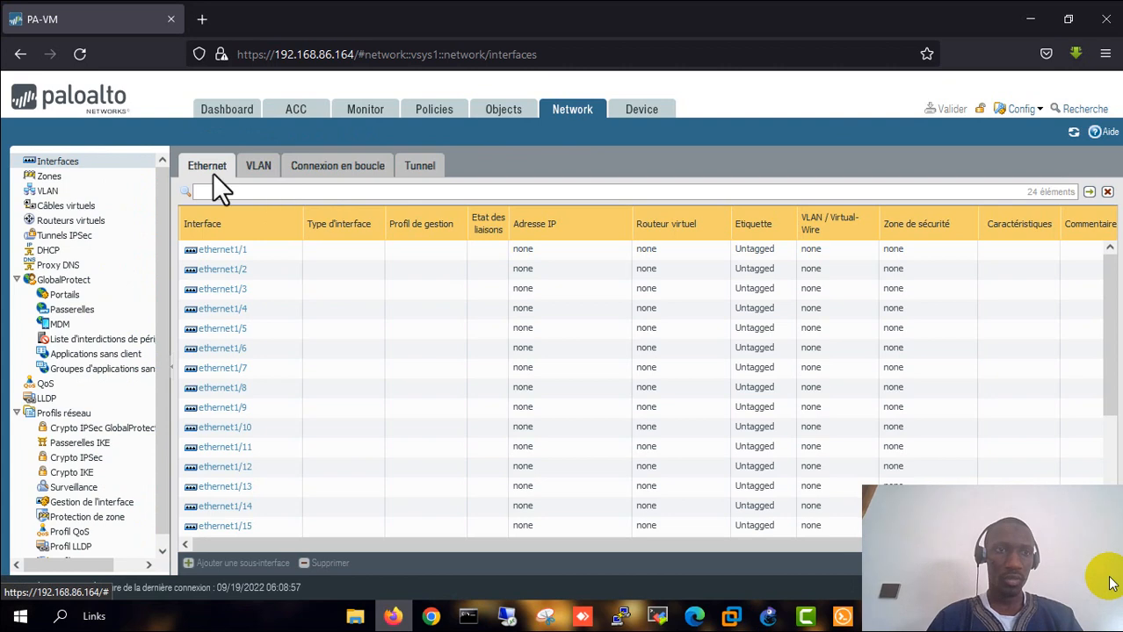
click(48, 178)
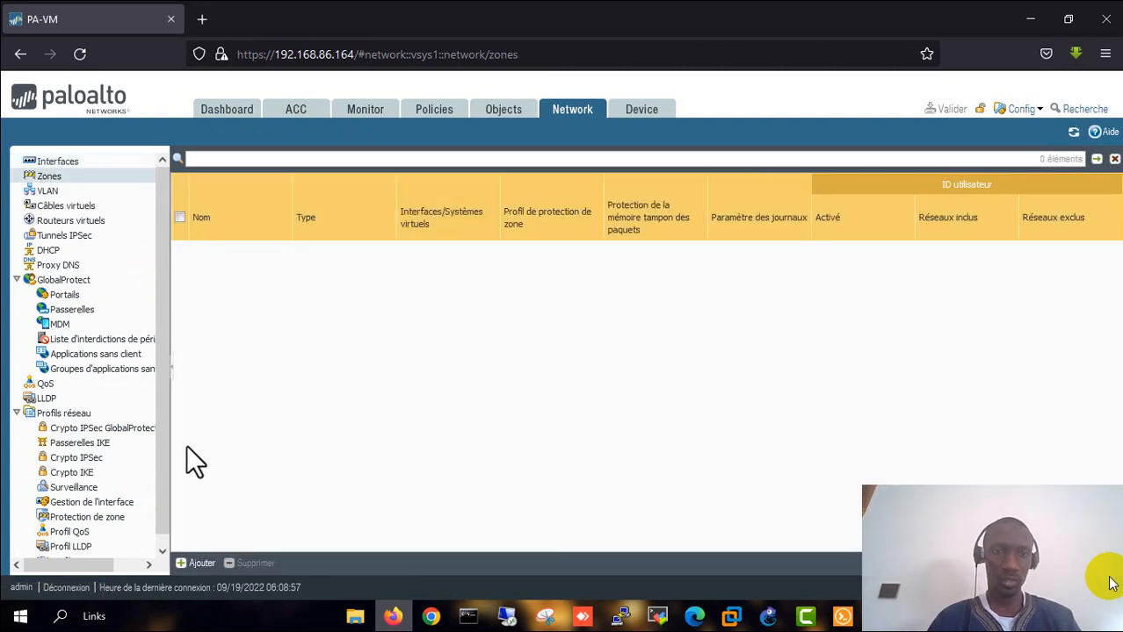
- Begin an OUTSIDE zone, add and remove an empty interface row, then cancel it
click(197, 564)
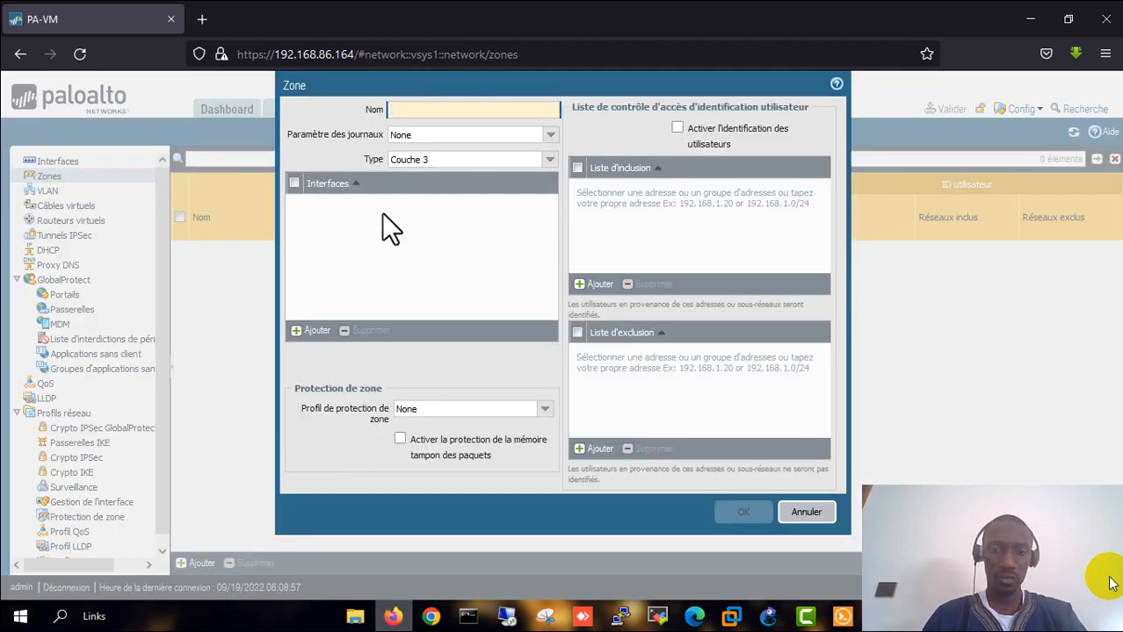
text(OUTSID)
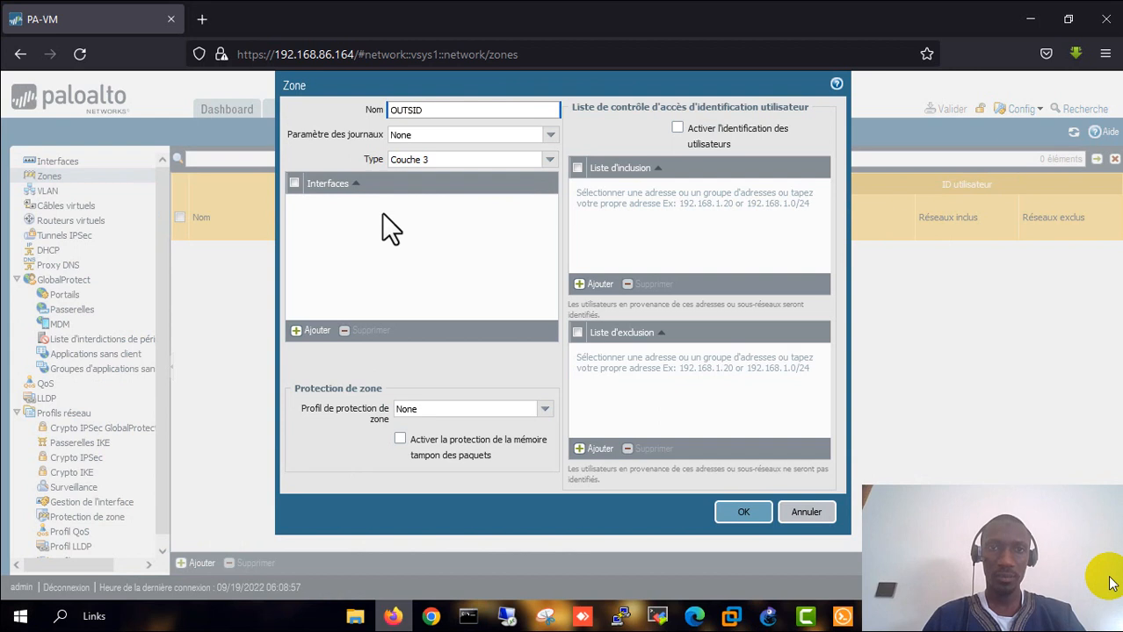
text(E)
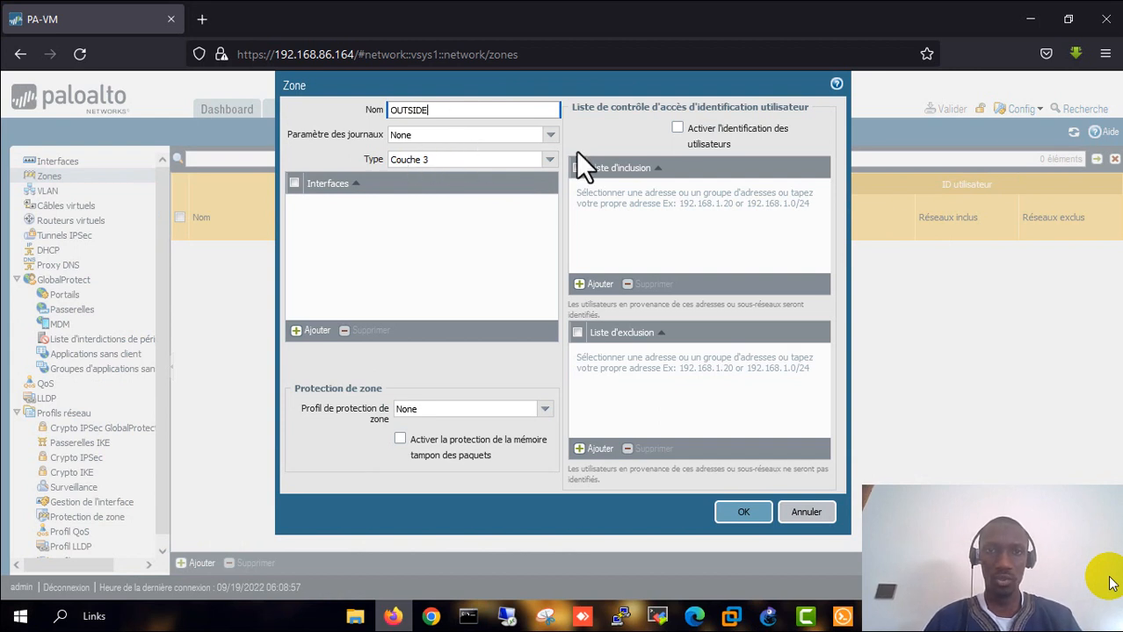
click(313, 332)
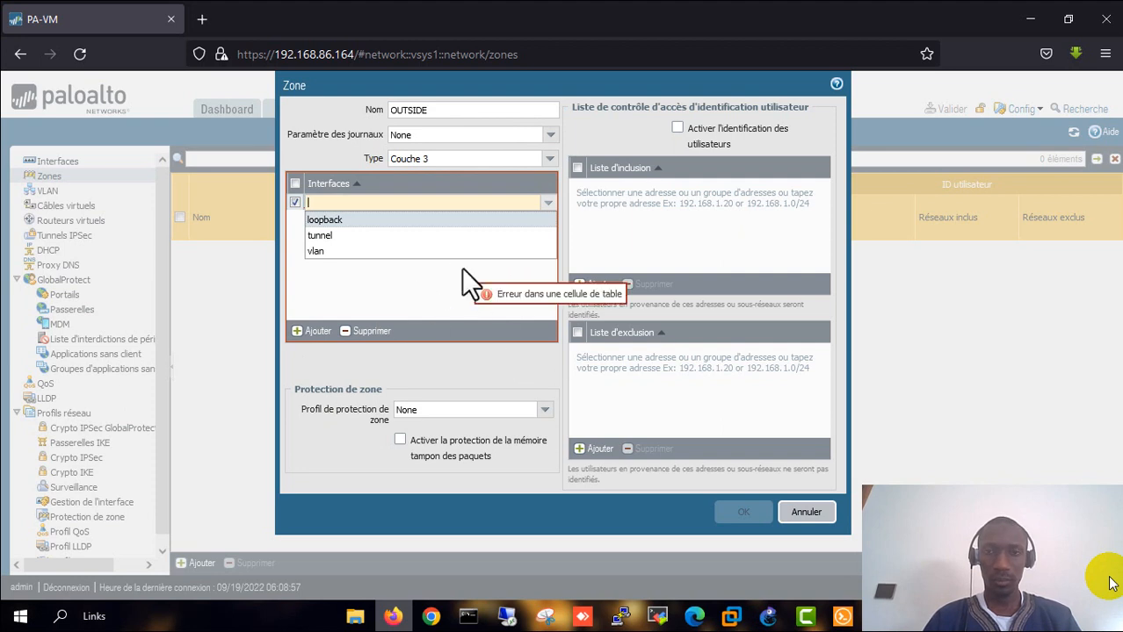
click(396, 296)
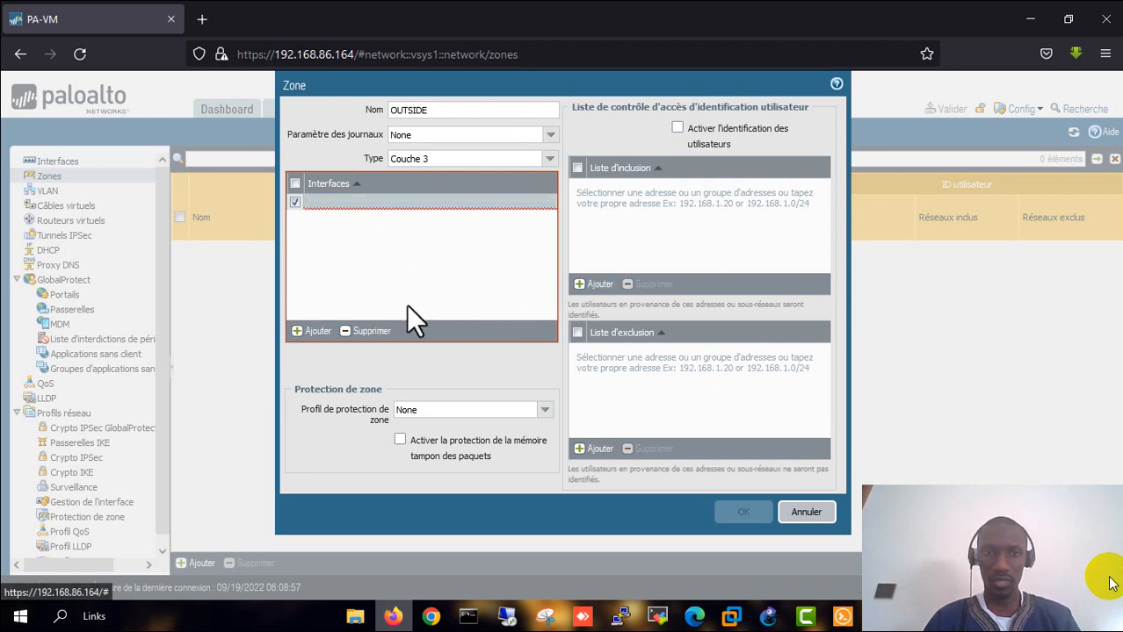
click(370, 331)
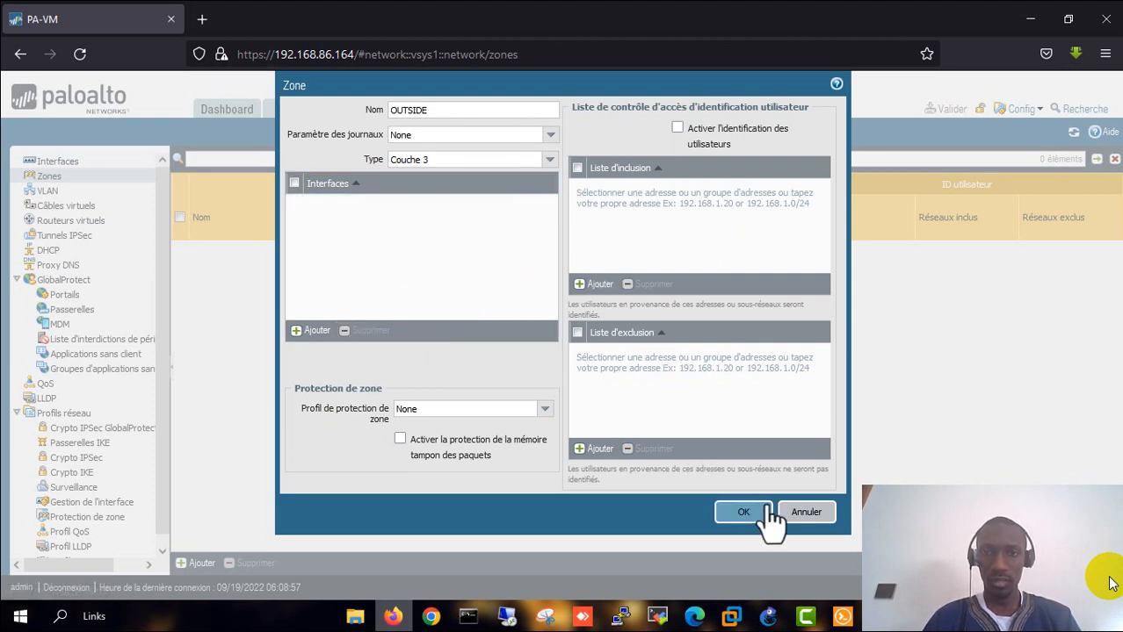
click(805, 513)
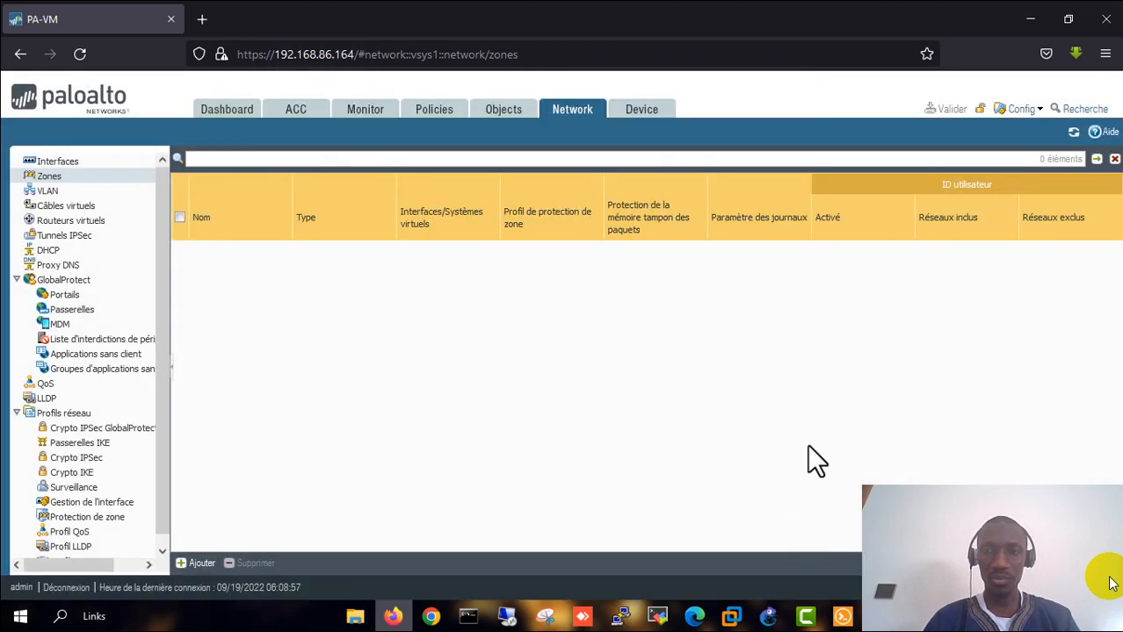
- Switch the interface language from Français to English, then start a new zone after the reload
click(1111, 584)
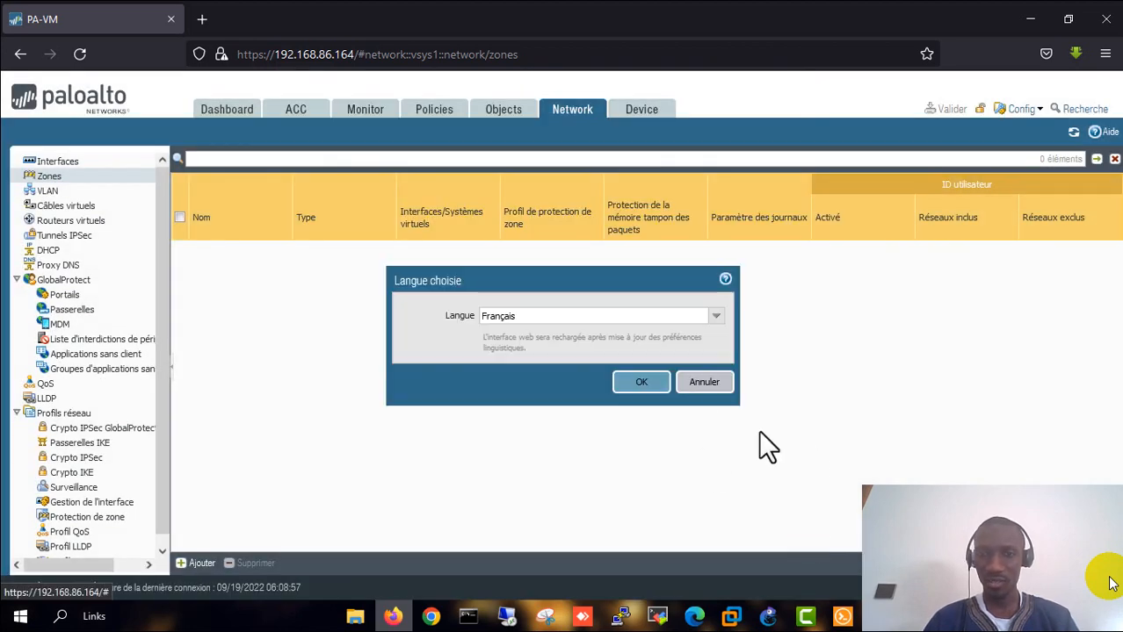
click(694, 318)
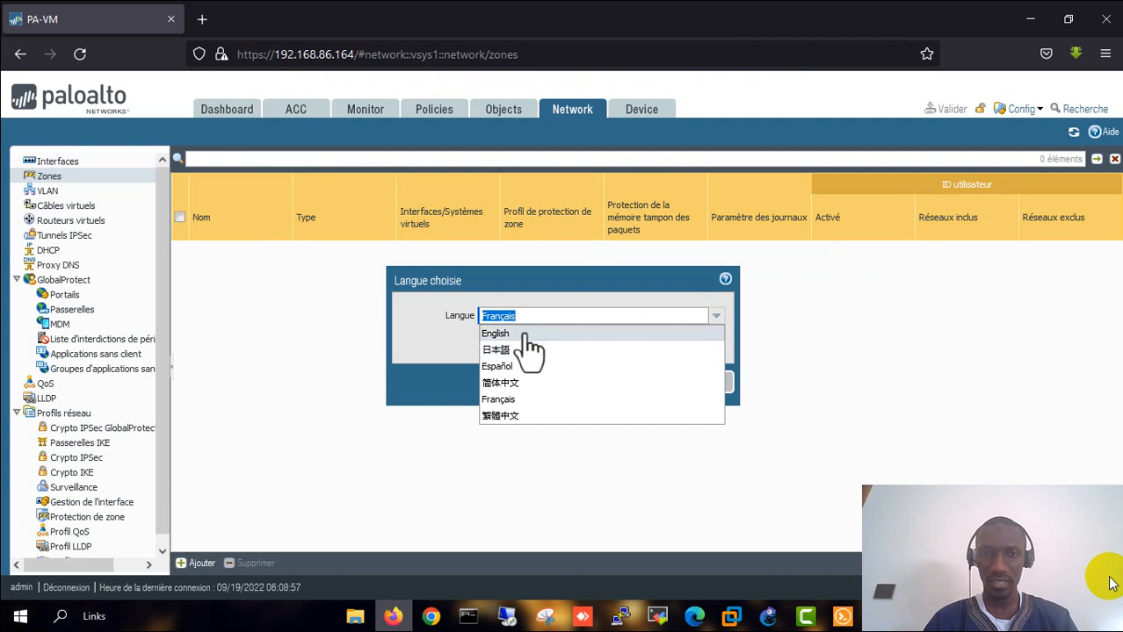
click(518, 334)
click(639, 383)
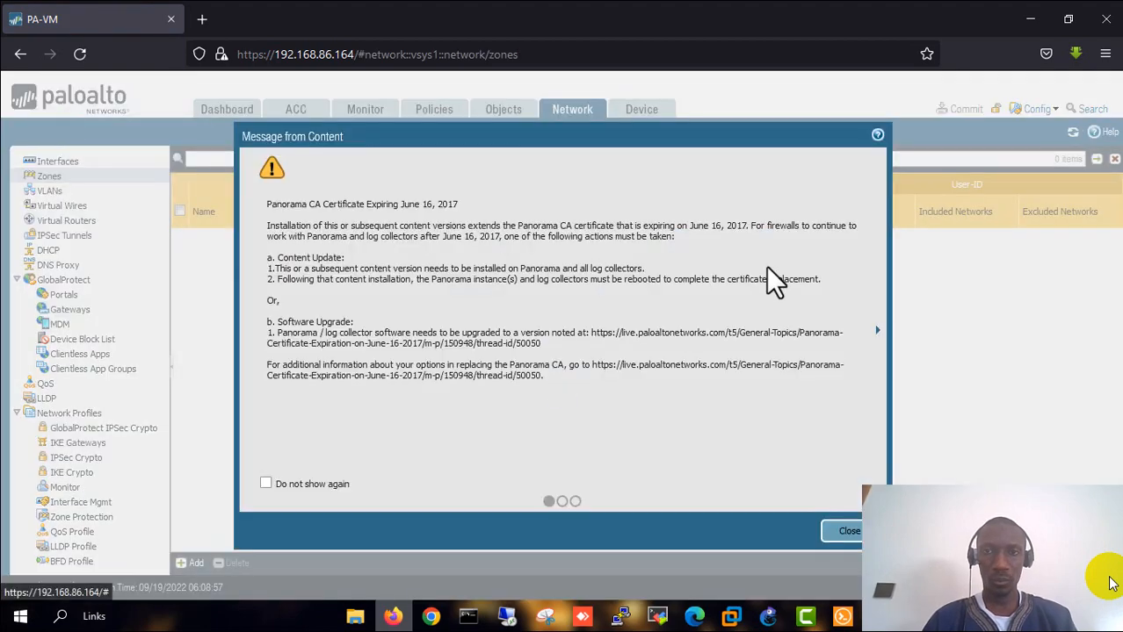
click(843, 532)
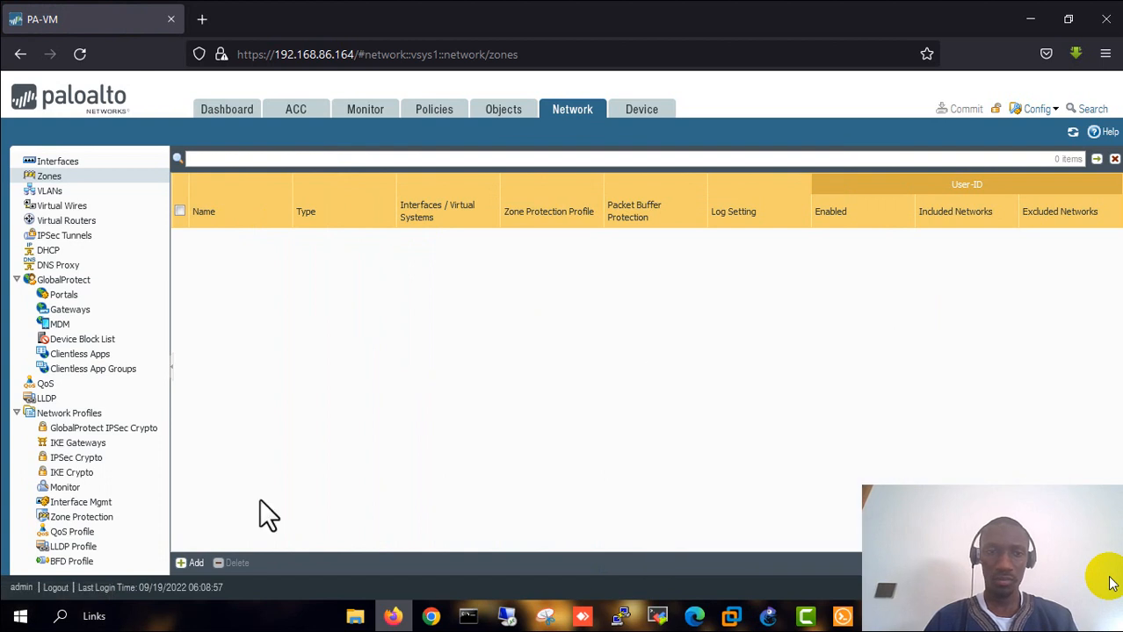
click(191, 563)
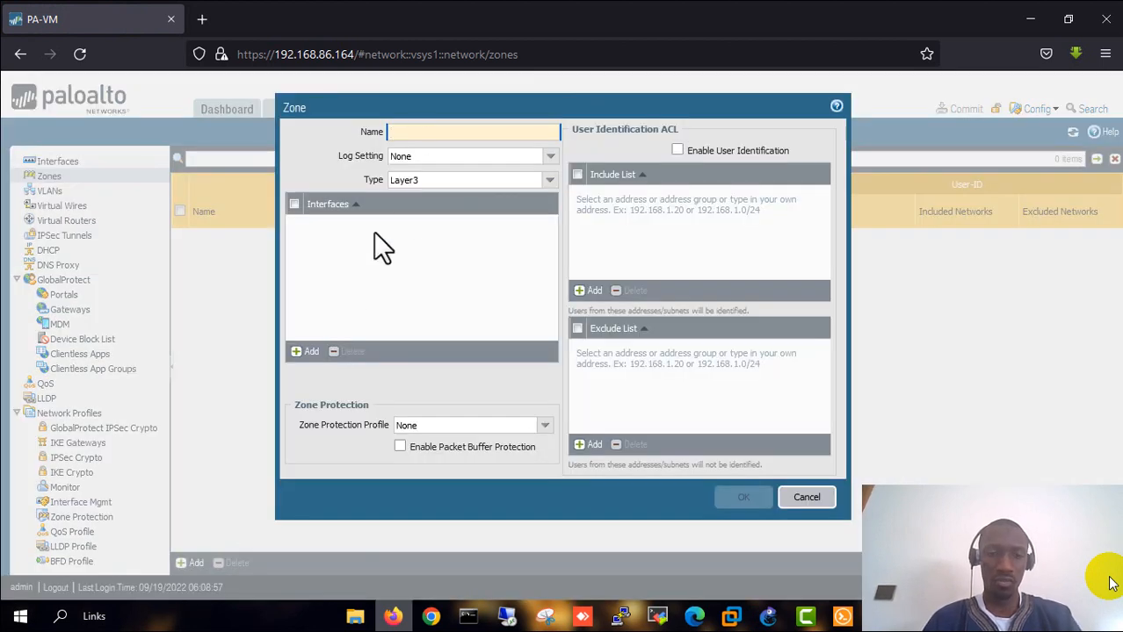
- Create the Layer3 zones OUTSIDE and INSIDE
text(OUT)
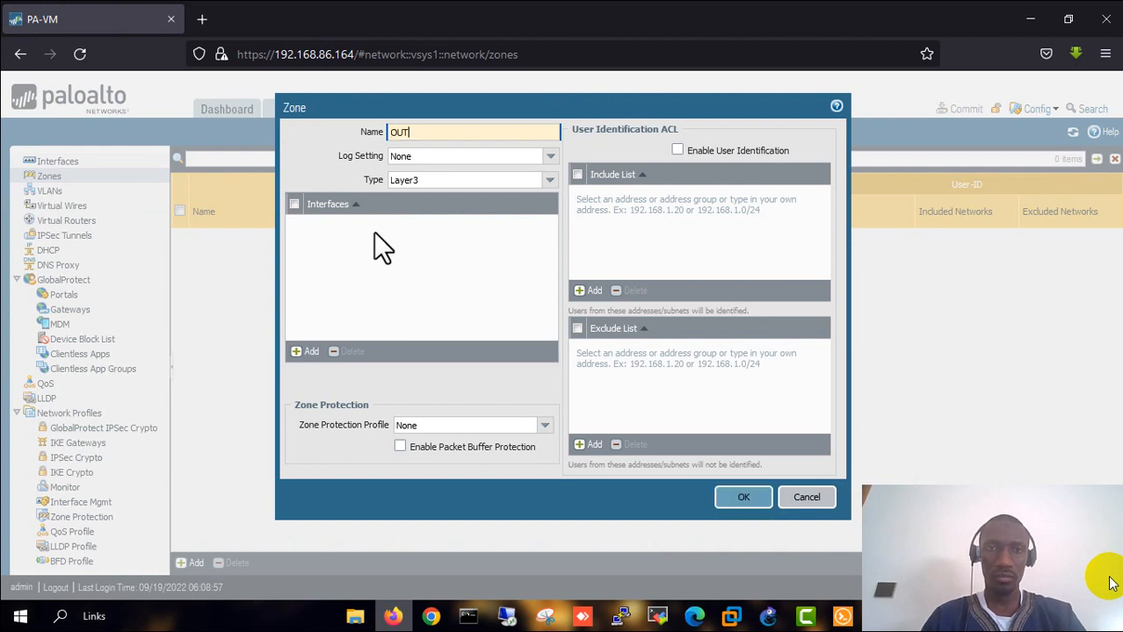
text(SIDE)
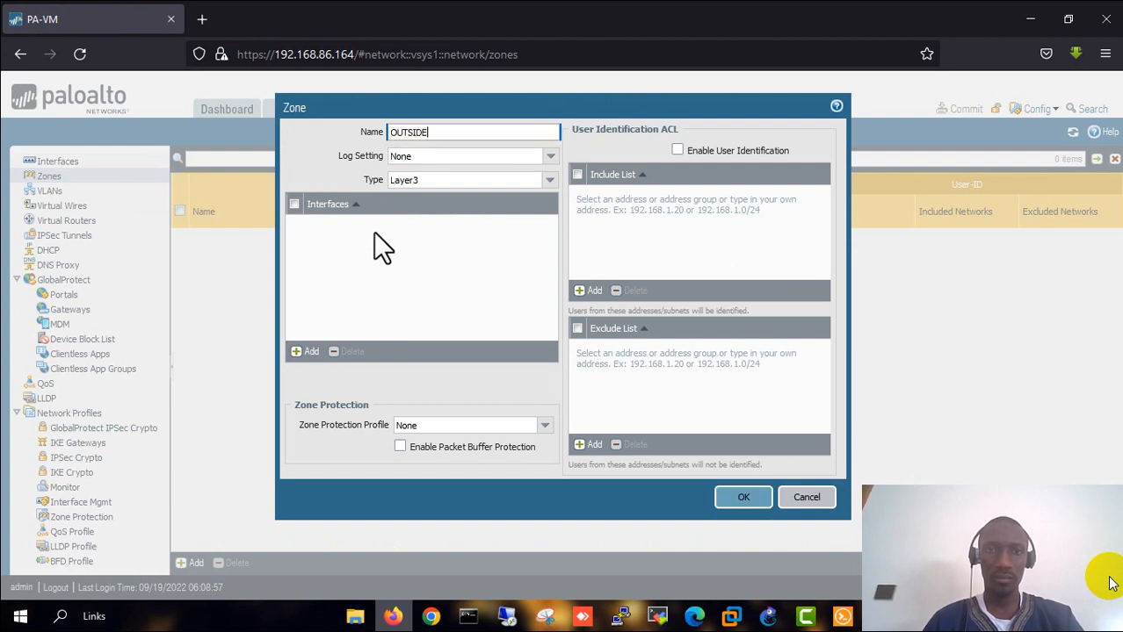
click(426, 182)
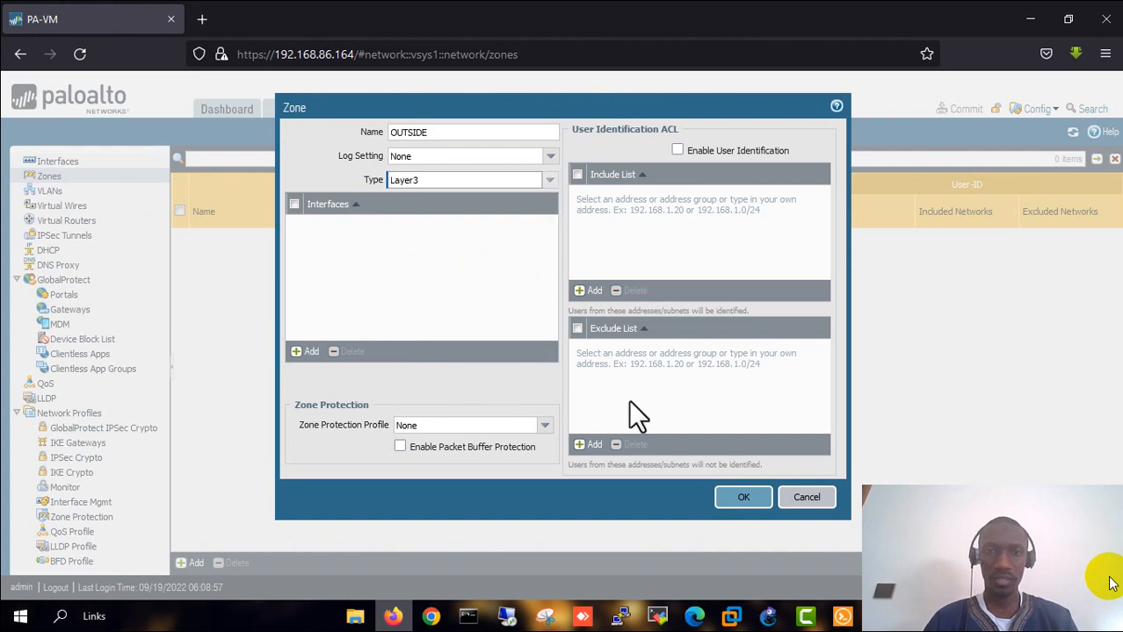
click(738, 496)
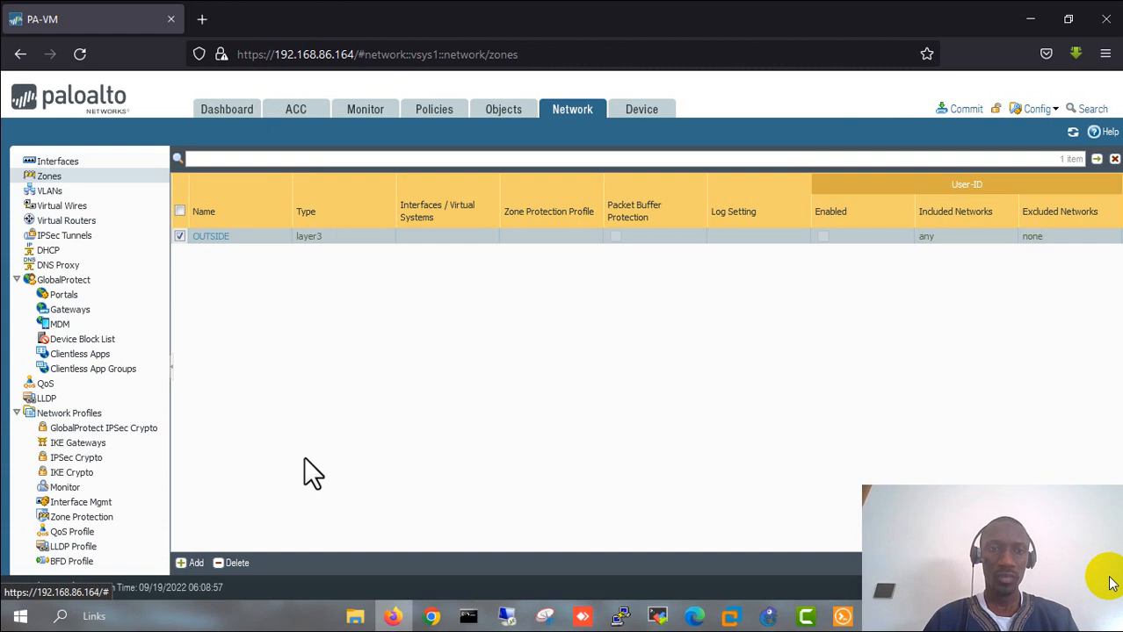
click(195, 563)
text(I)
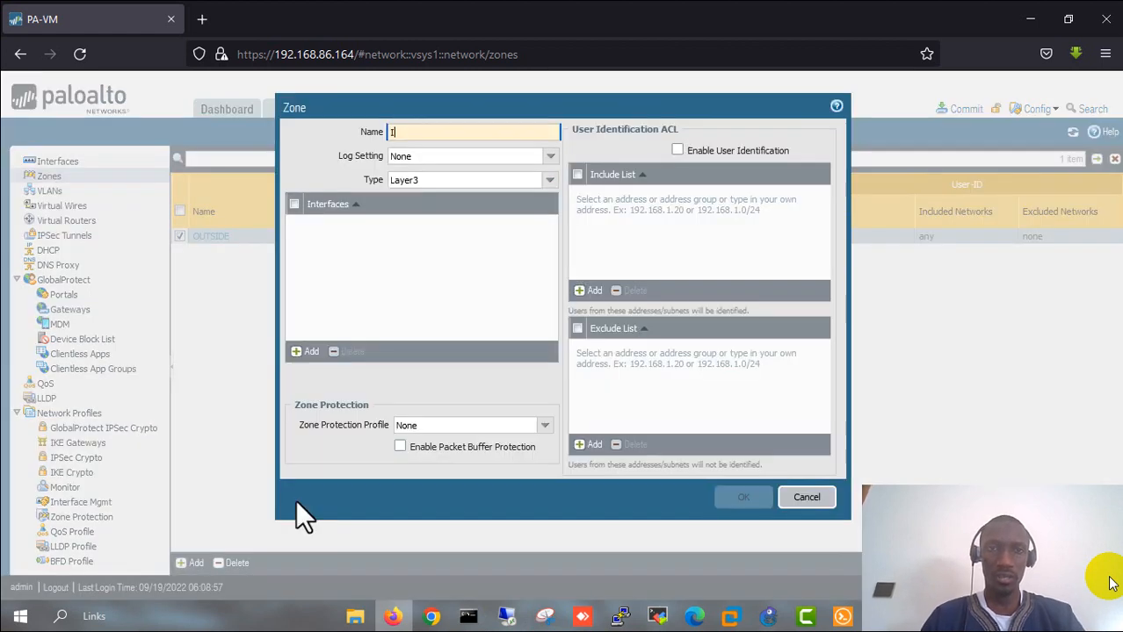
text(NSIDE)
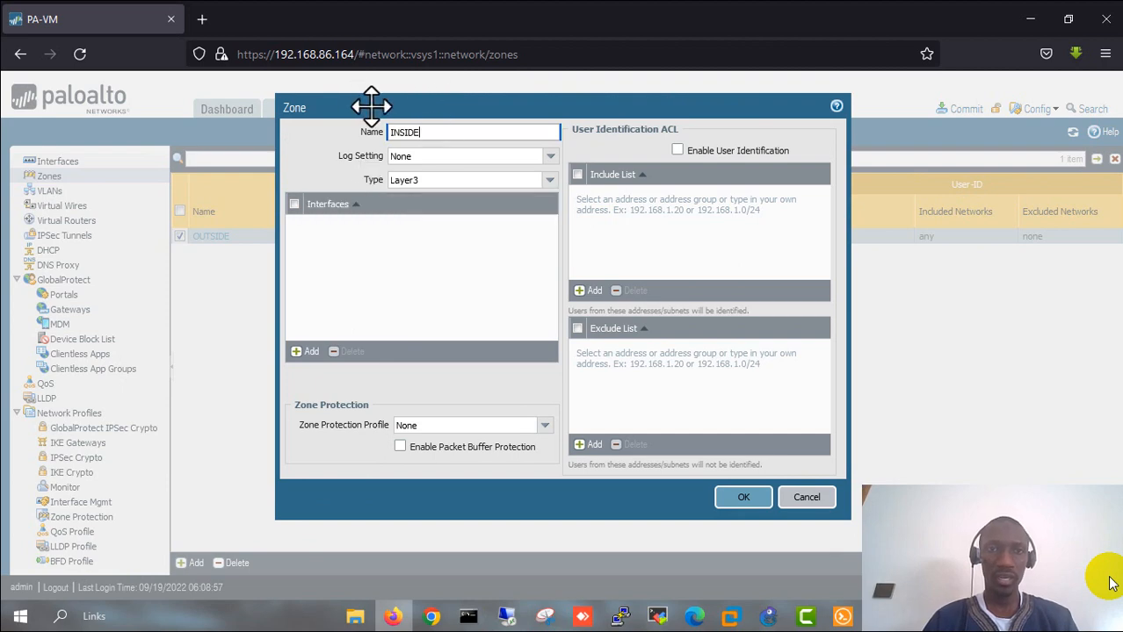
mouse_move(371, 105)
mouse_down()
mouse_move(414, 100)
mouse_move(392, 103)
mouse_up()
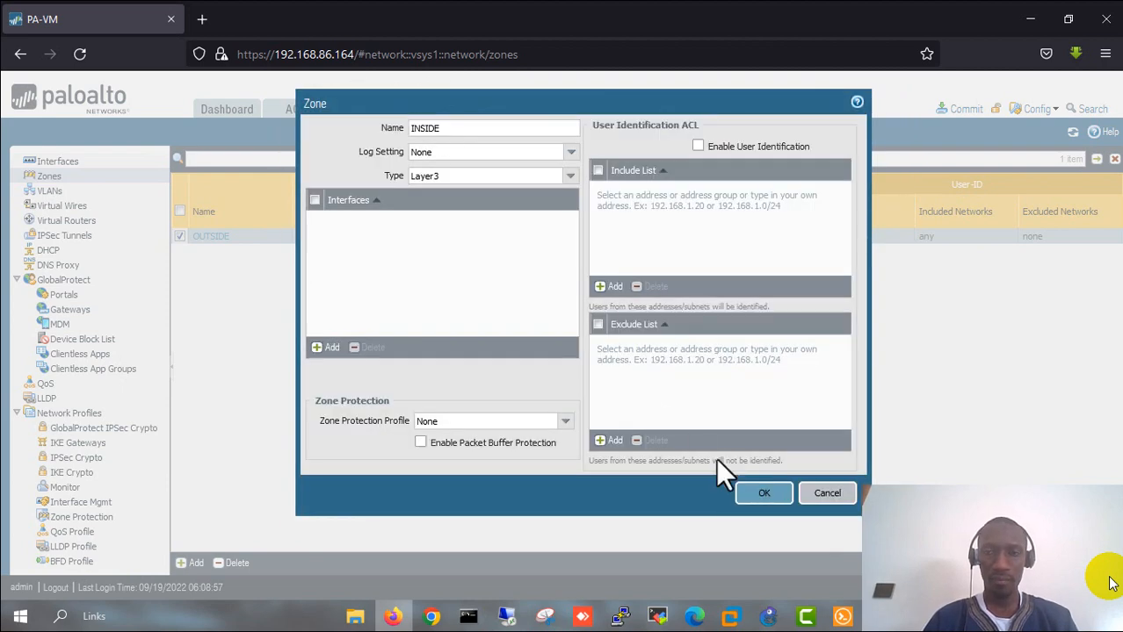
click(763, 496)
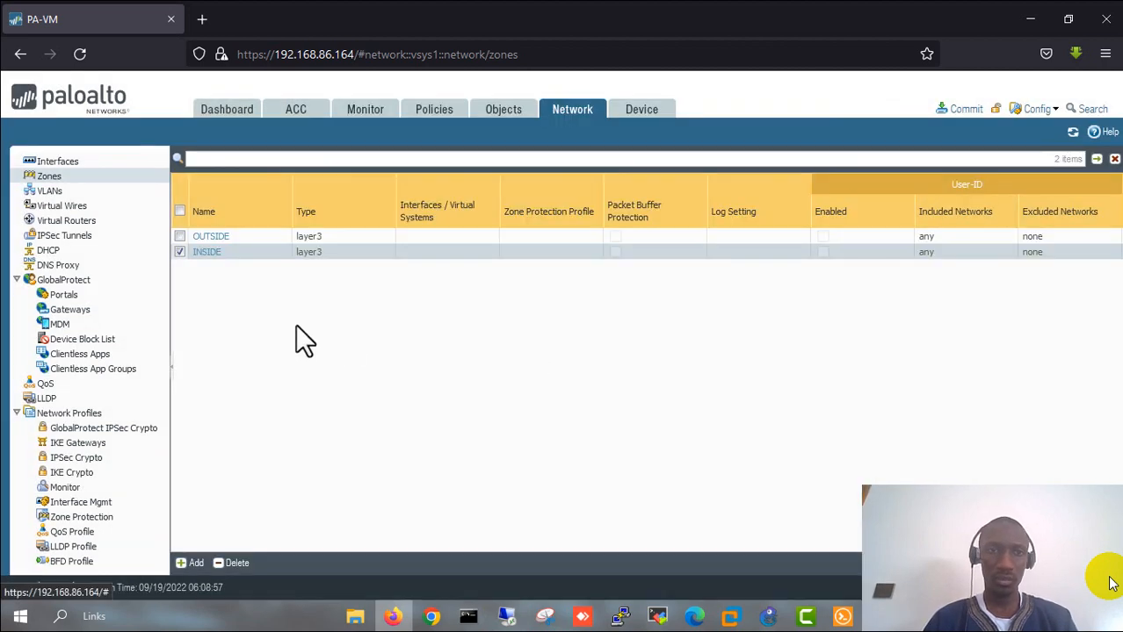
- Create the Layer3 DMZ zone and go to the Ethernet interfaces list
click(195, 562)
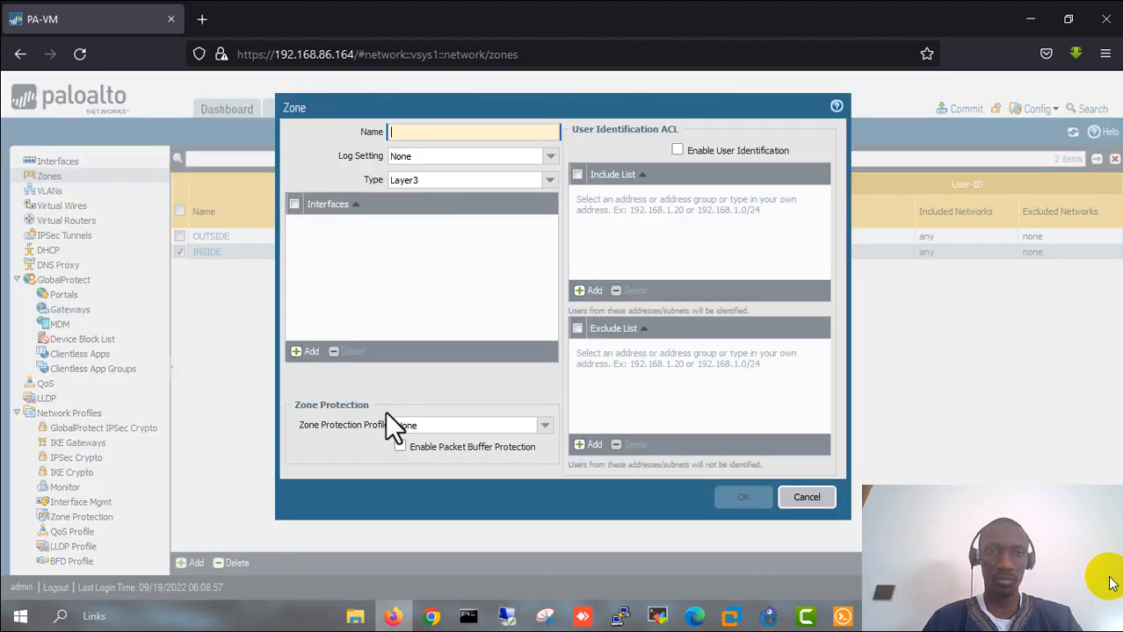
text(DMZ)
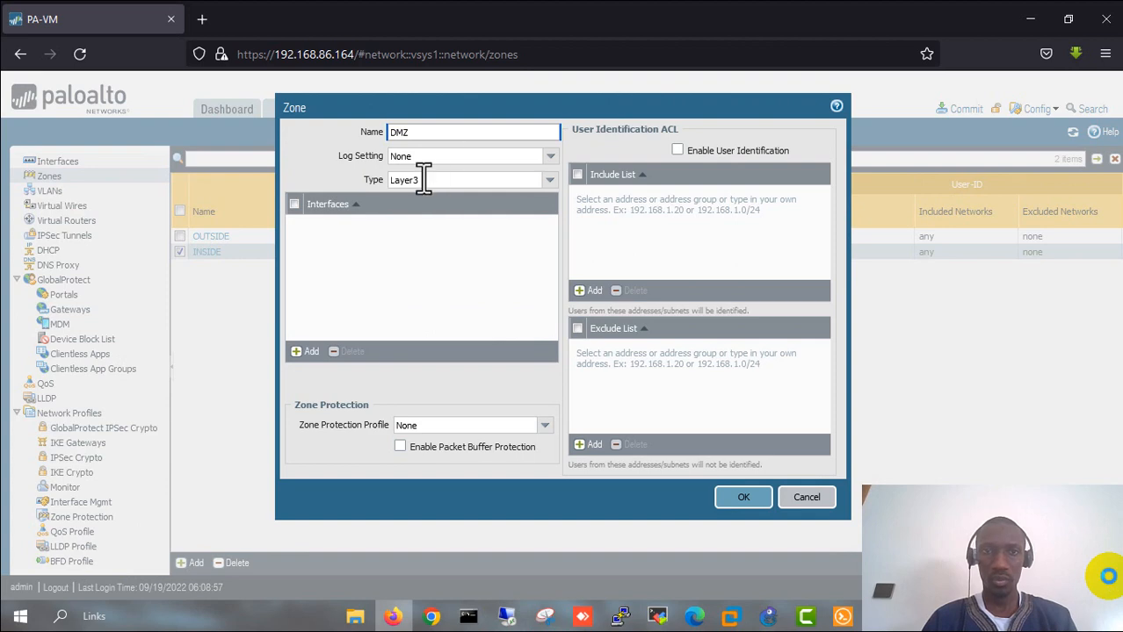
click(549, 184)
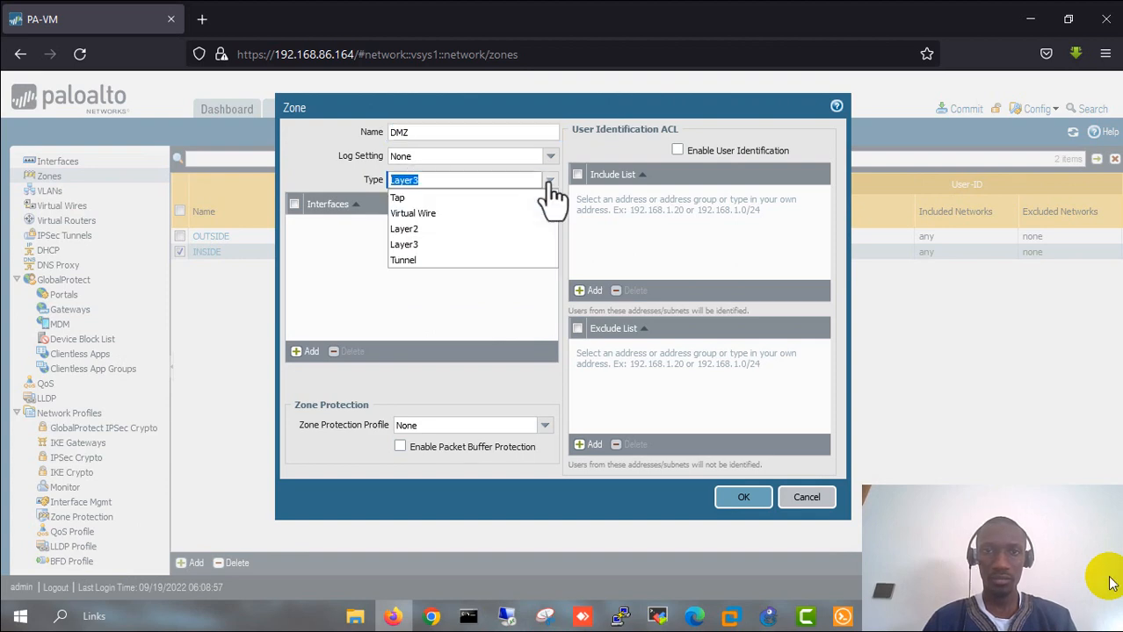
click(549, 184)
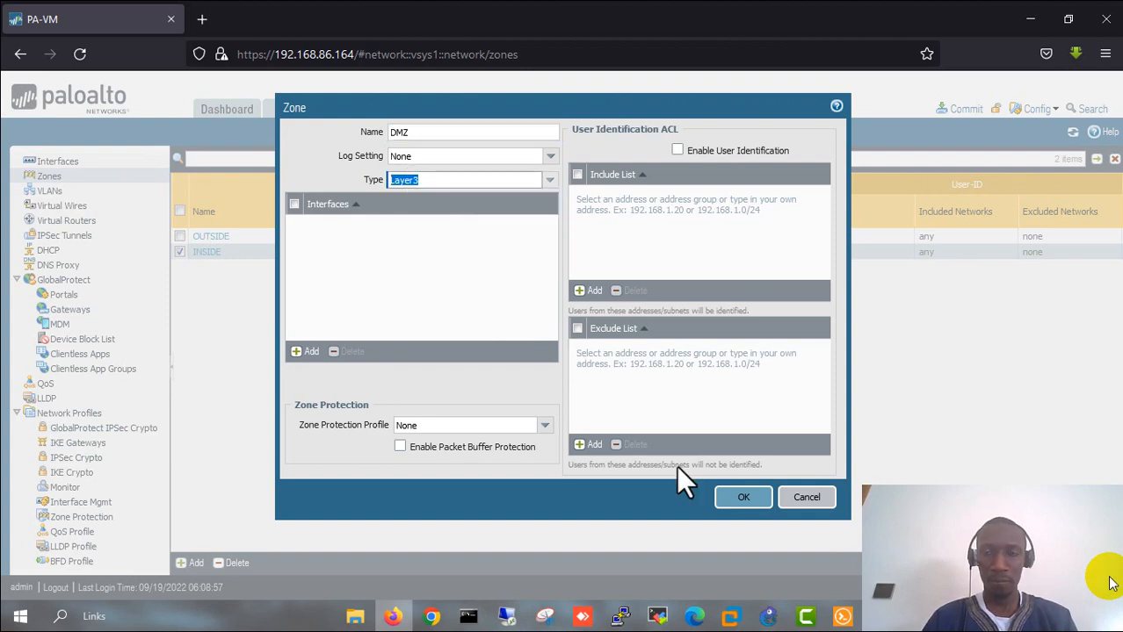
click(743, 498)
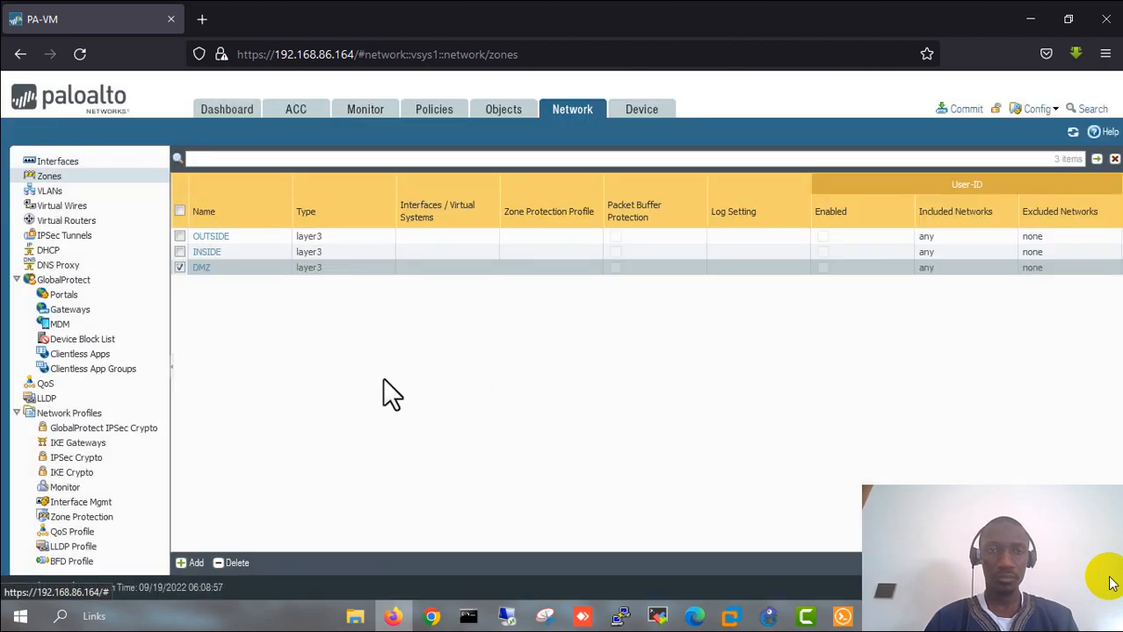
click(53, 164)
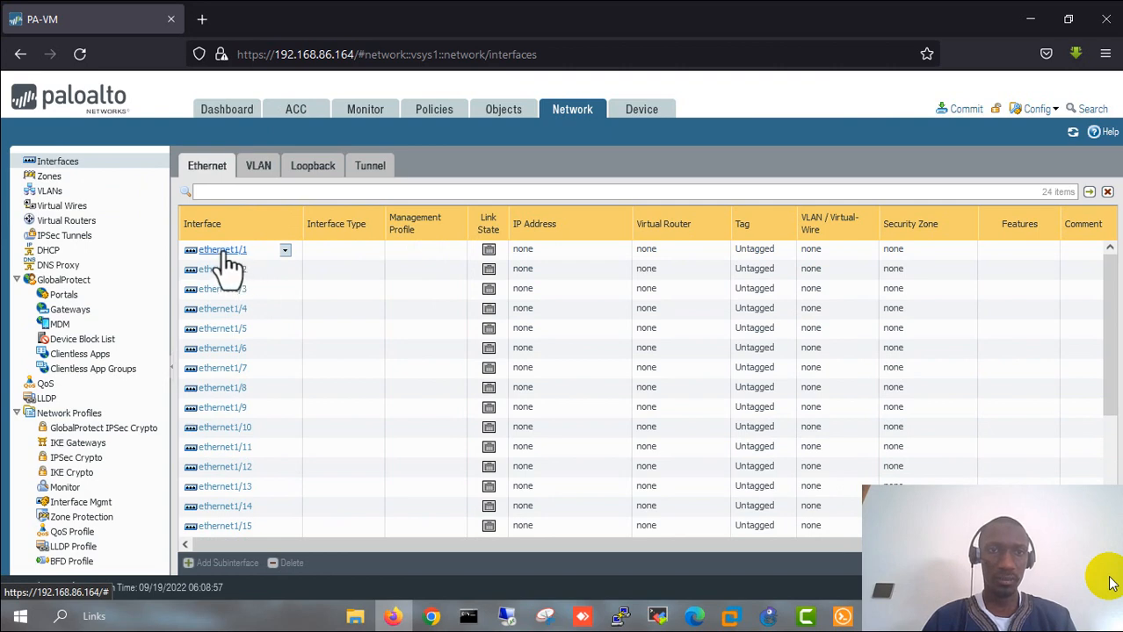
- Open ethernet1/1's settings and view the GNS3 topology for reference
click(224, 250)
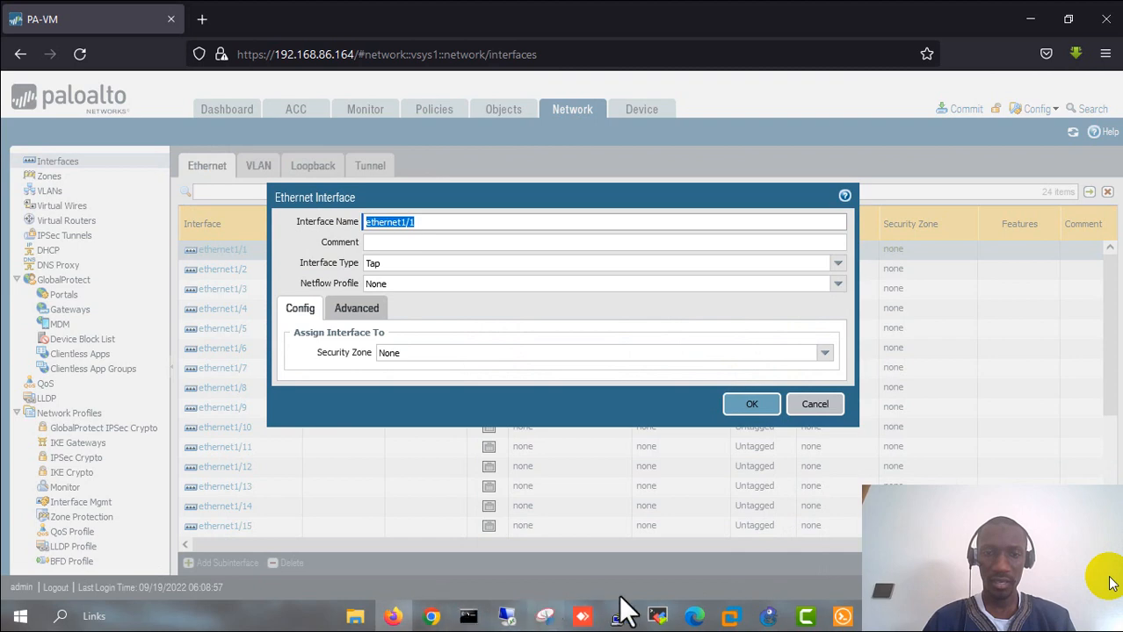
click(767, 617)
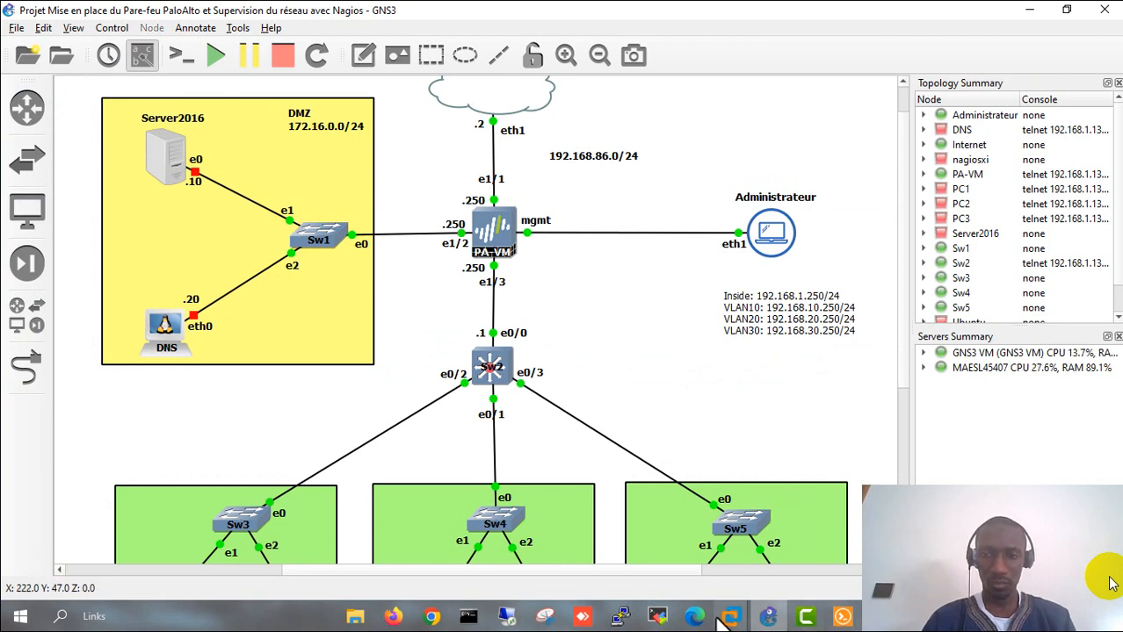
- Give ethernet1/1 comment 'outside', Layer3 type, the default virtual router and the OUTSIDE zone
click(392, 616)
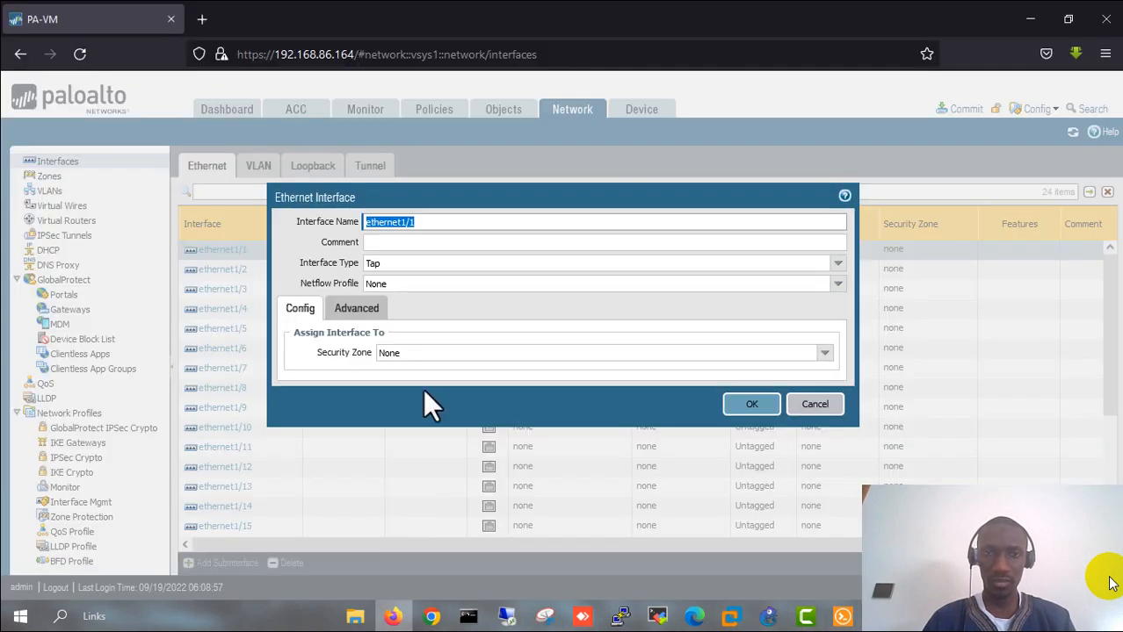
click(402, 245)
text(ou)
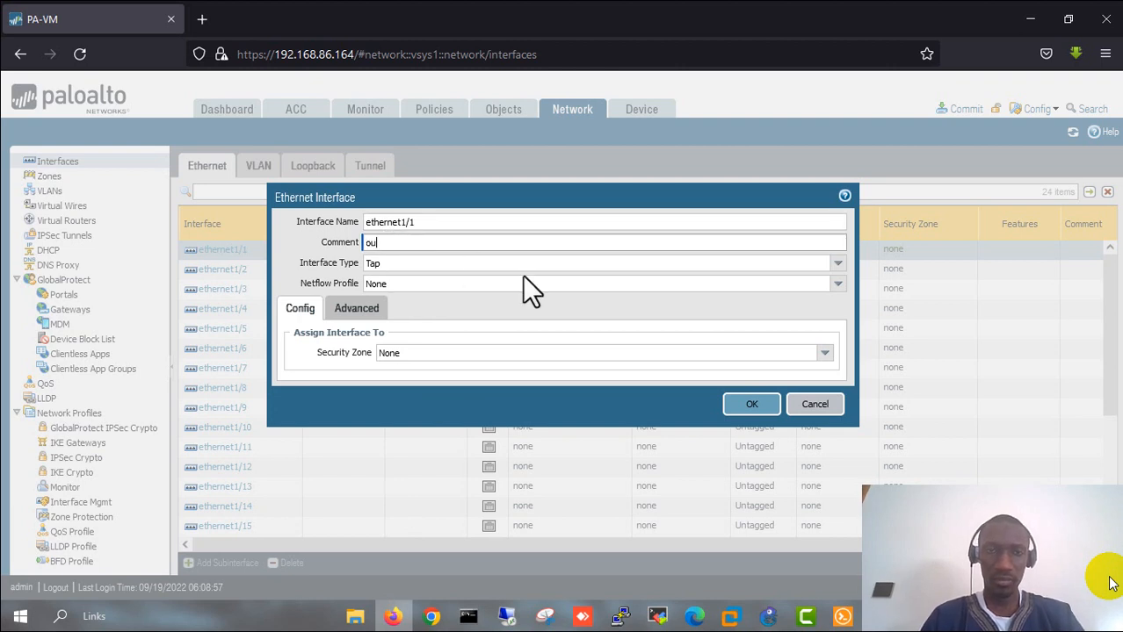
text(t)
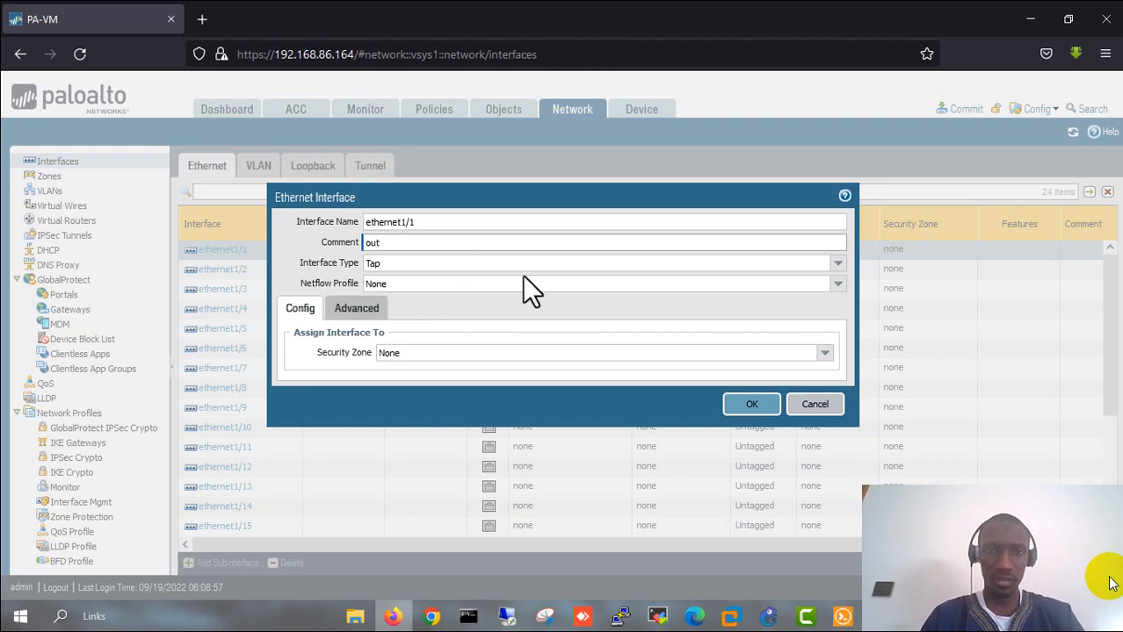
text(side)
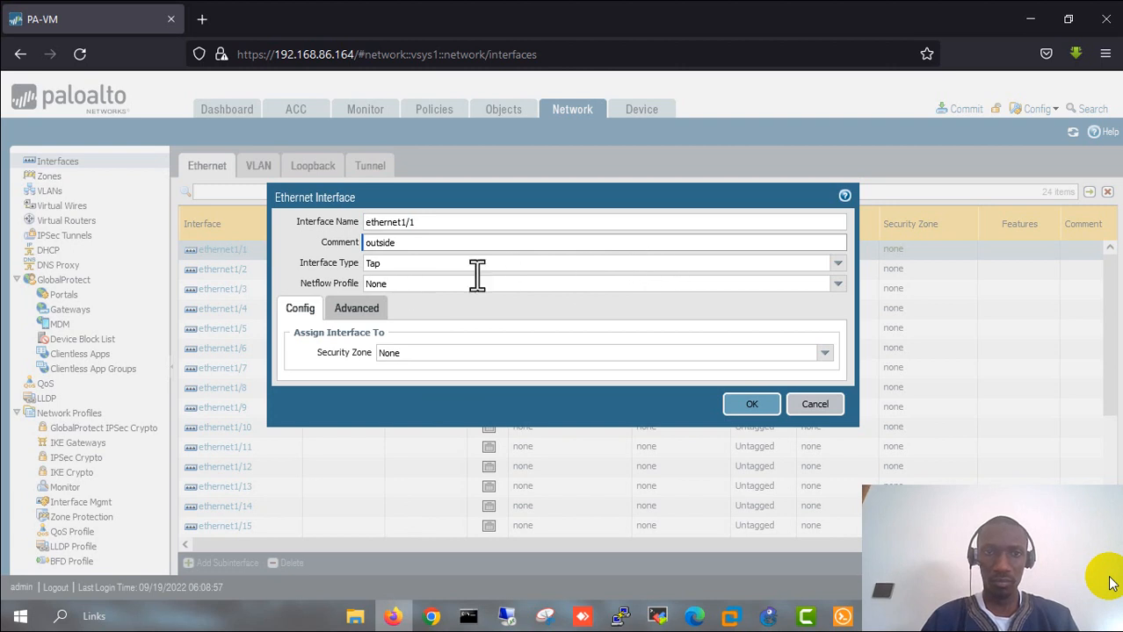
click(838, 265)
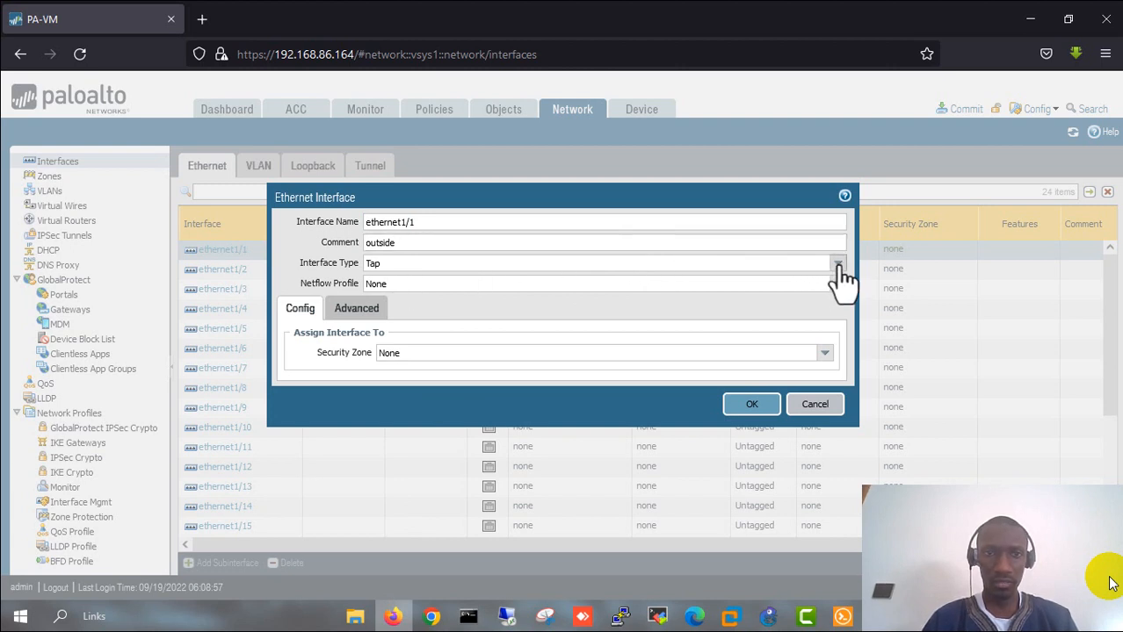
click(397, 352)
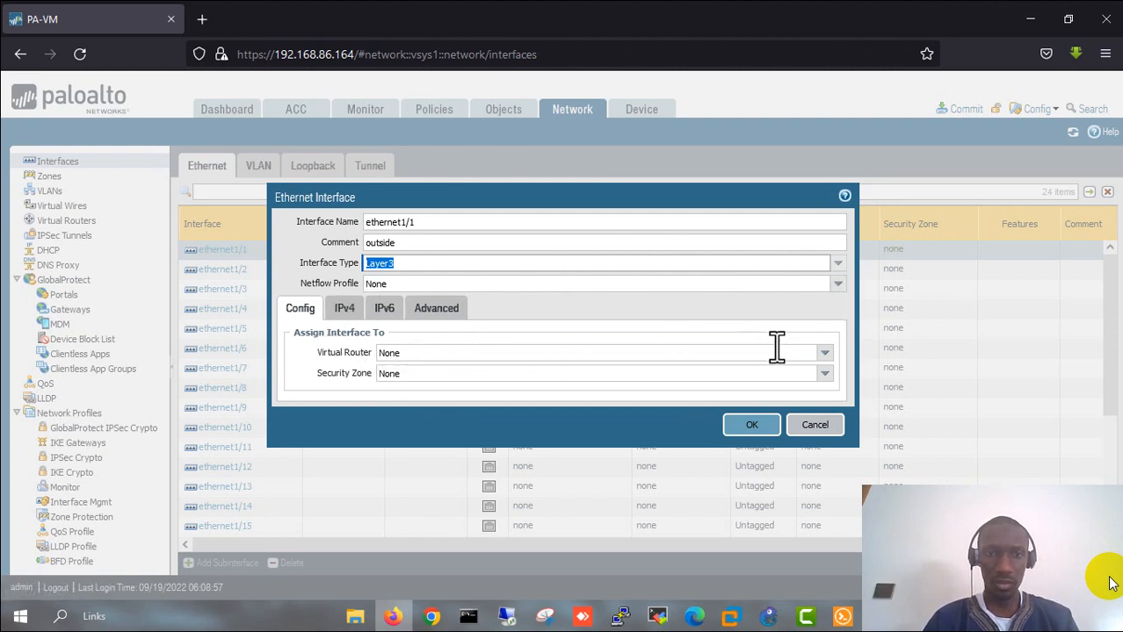
click(824, 353)
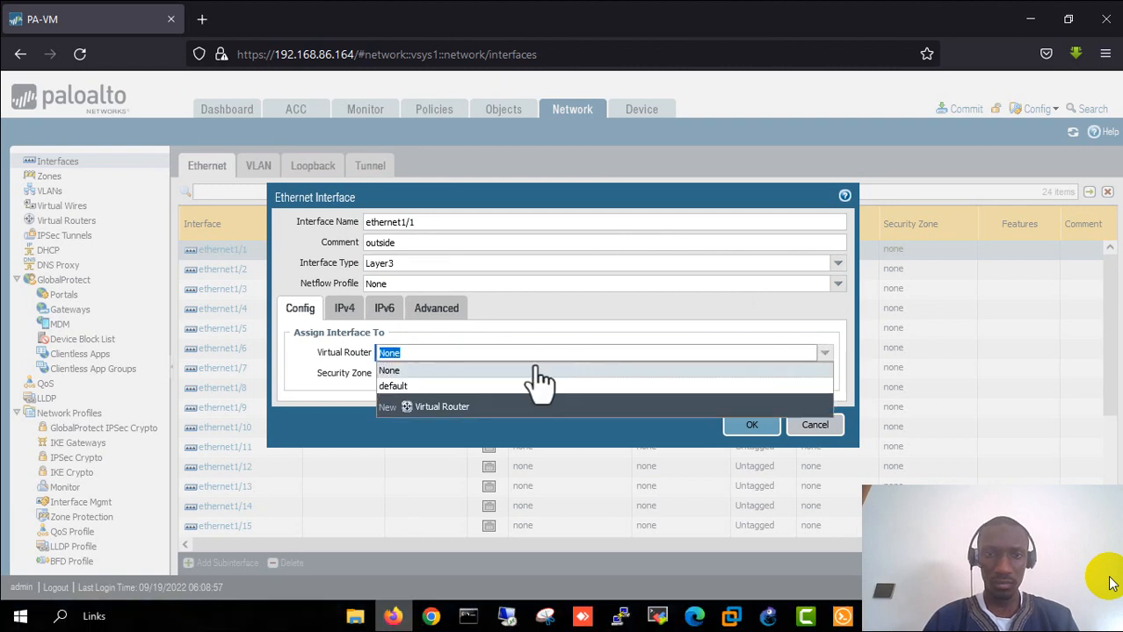
click(420, 387)
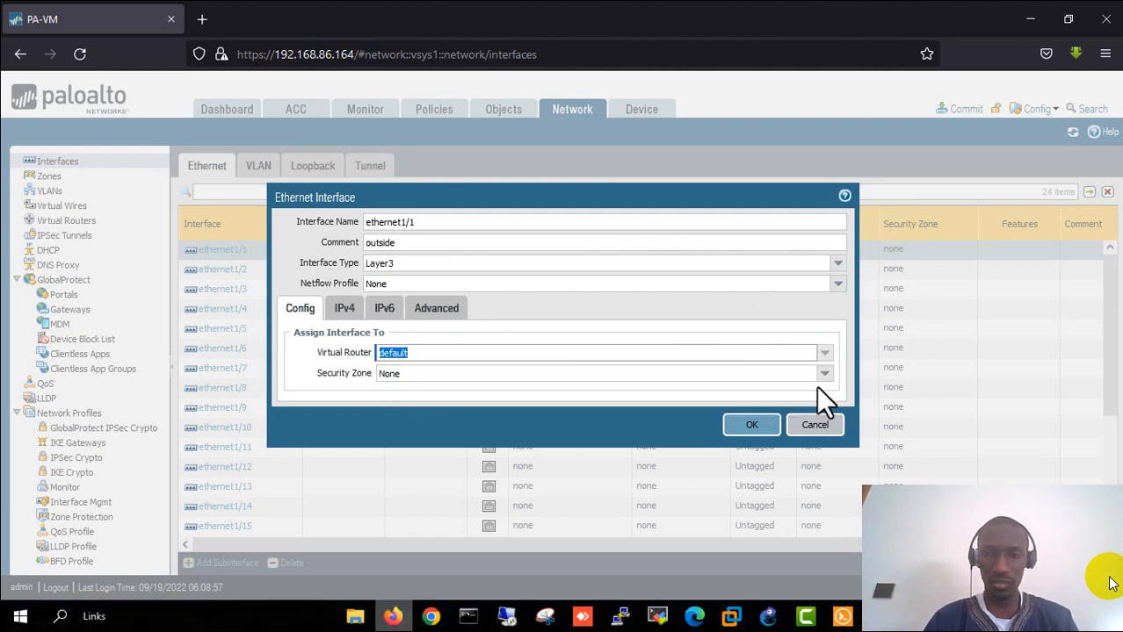
click(429, 374)
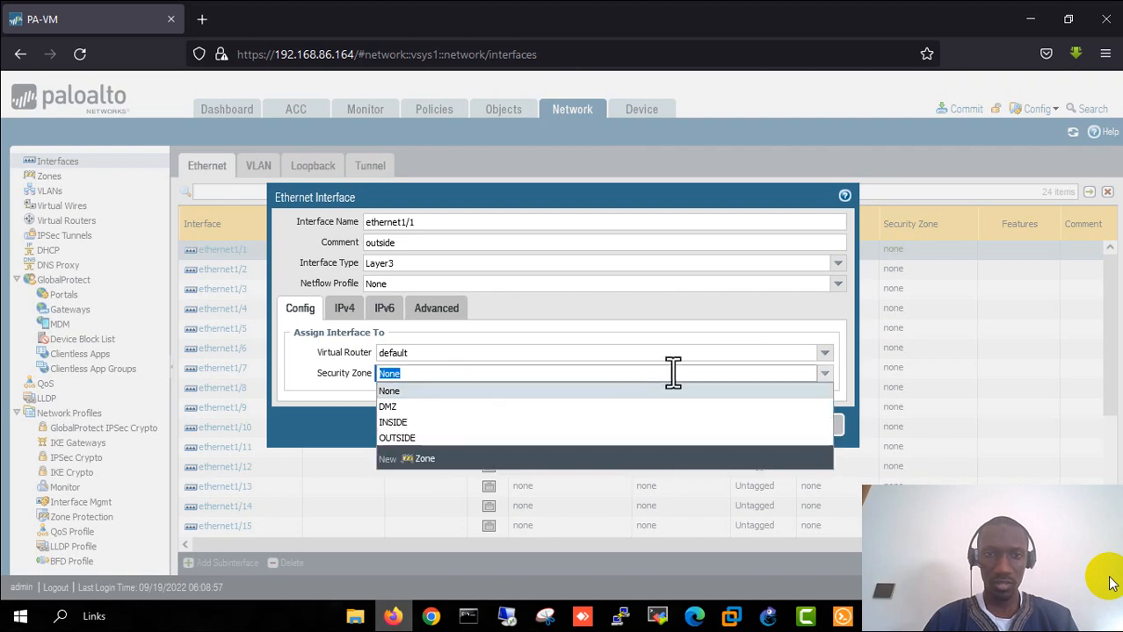
click(409, 438)
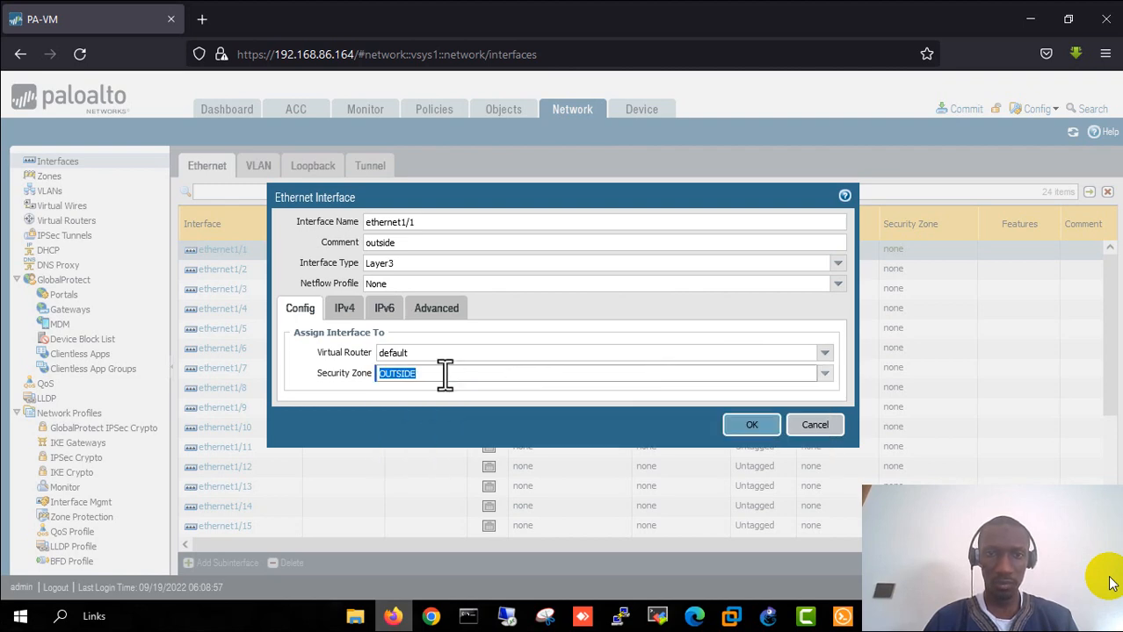
click(343, 308)
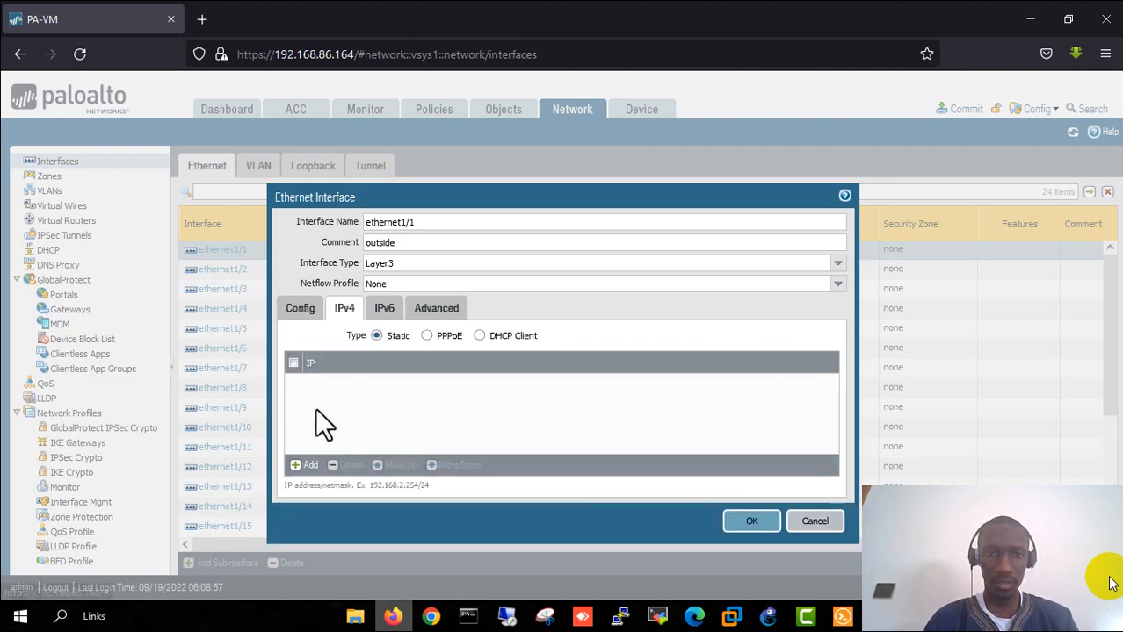
- Add the static address 192.168.86.250/24 to ethernet1/1, cross-checking the GNS3 addressing plan
click(305, 466)
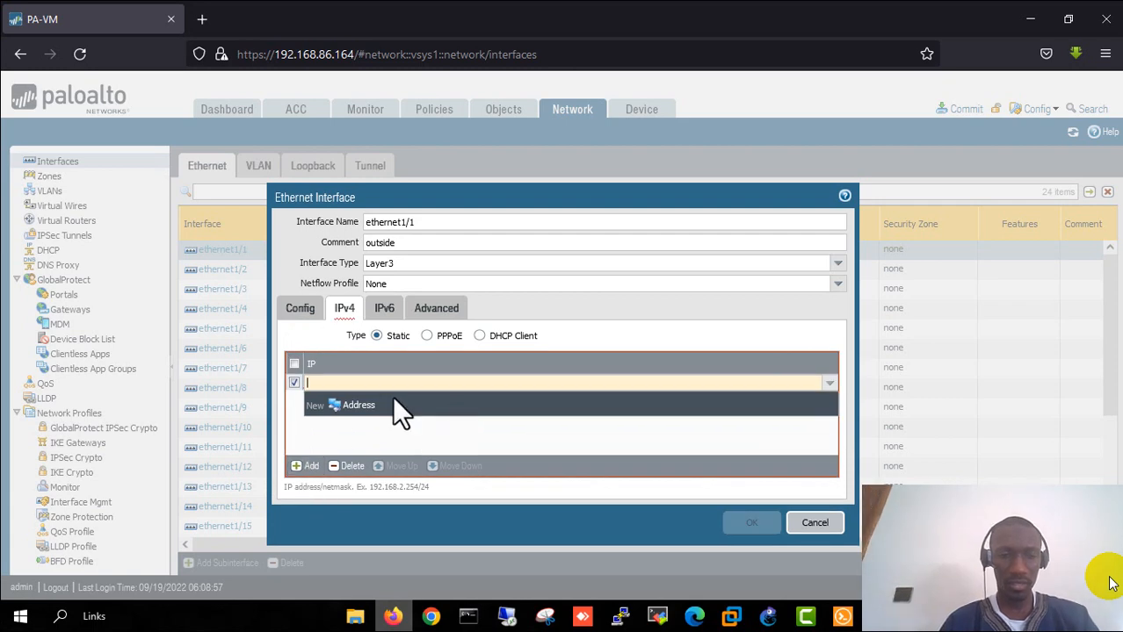
text(192.1)
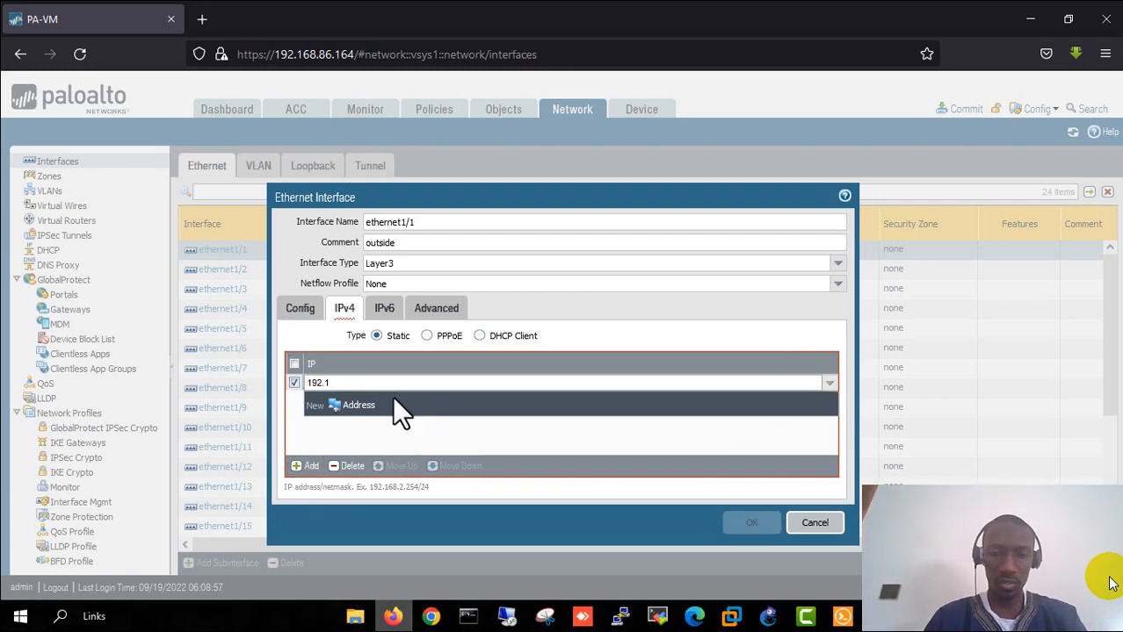
text(68.)
text(8)
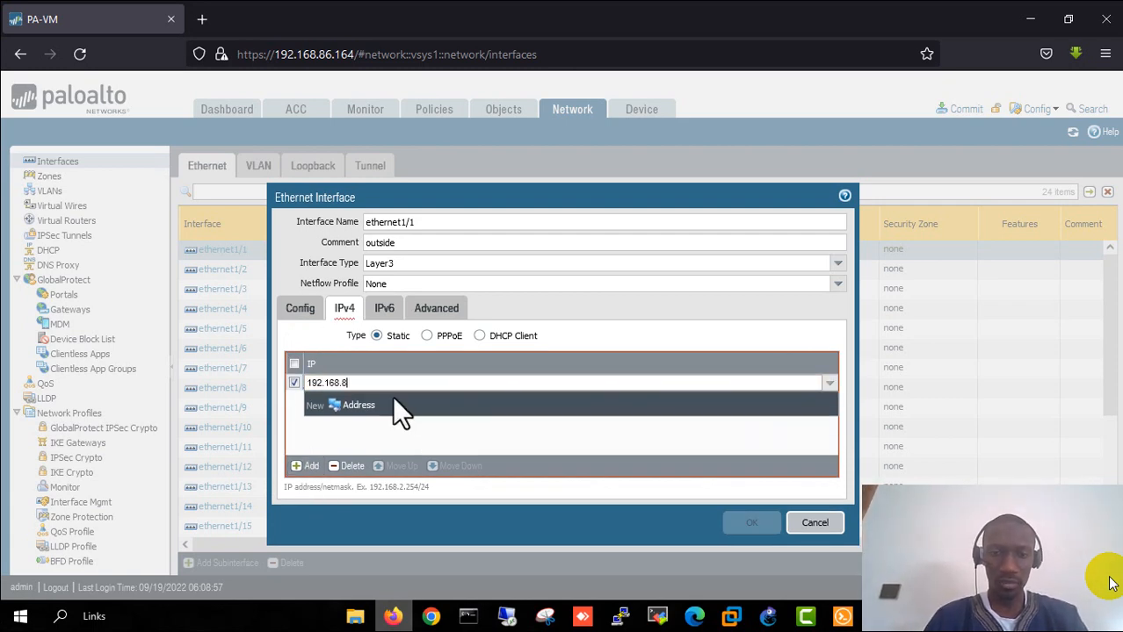
text(6.250)
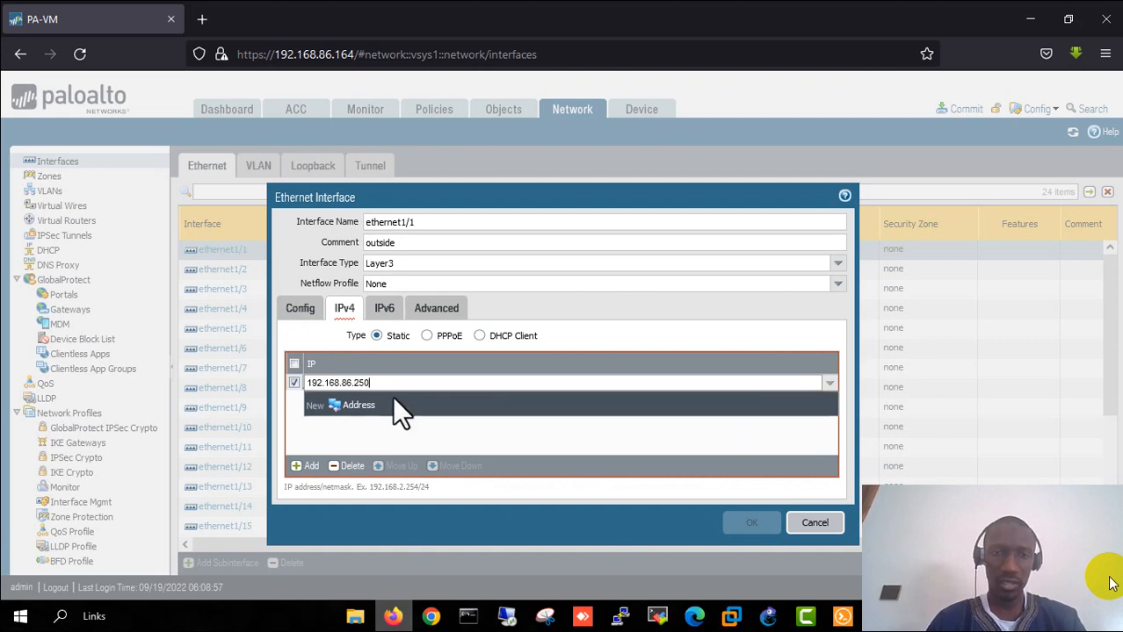
text(/24)
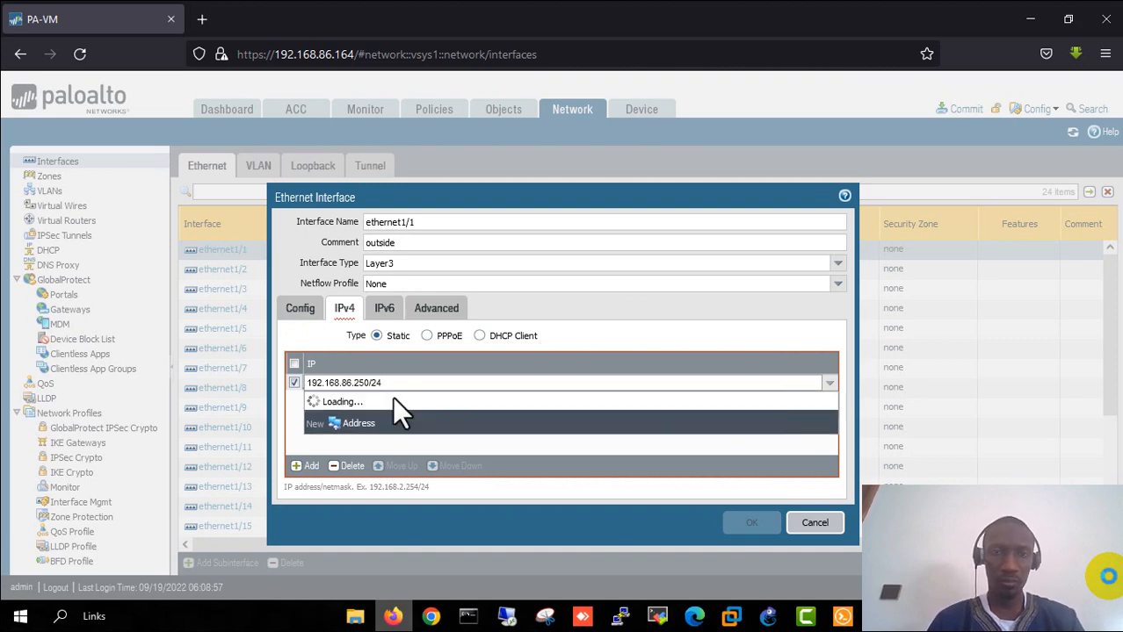
key(Return)
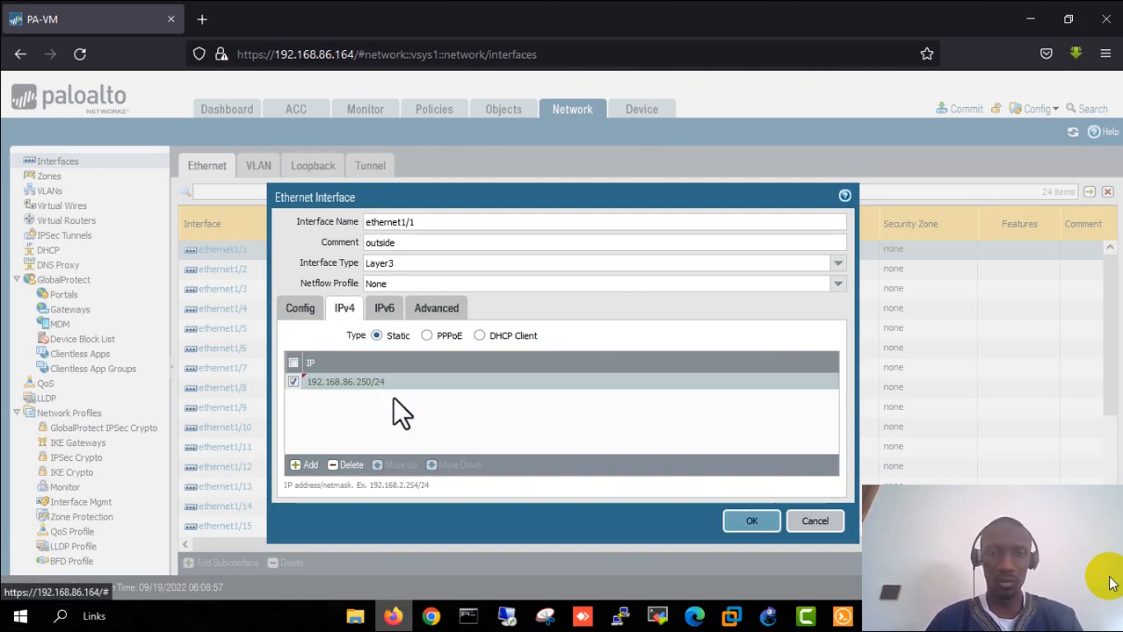
click(768, 616)
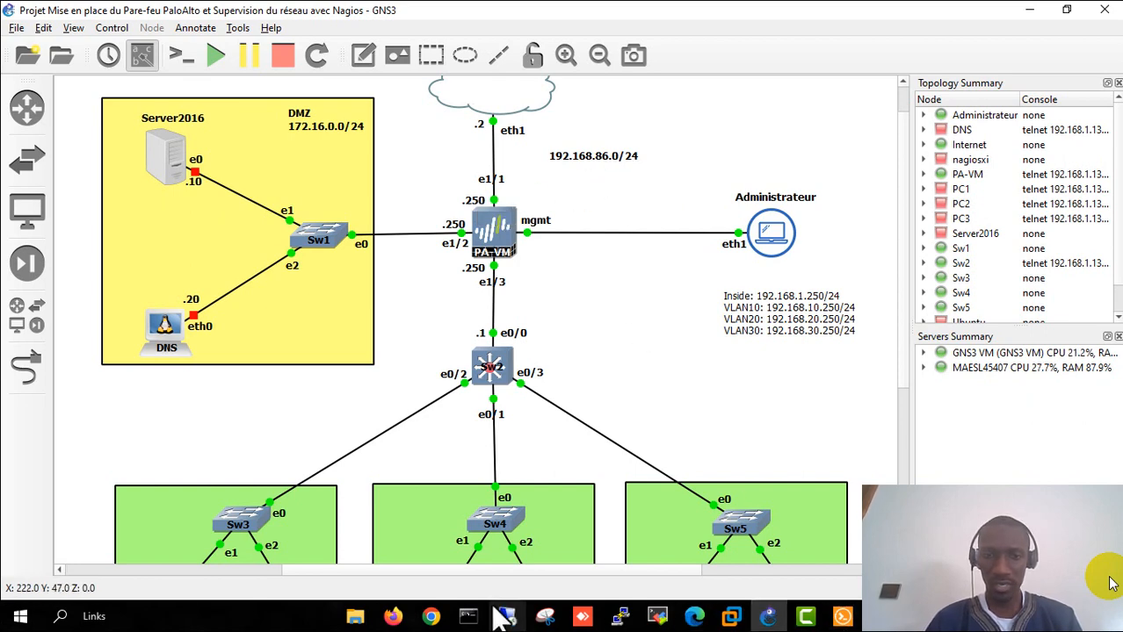
click(393, 617)
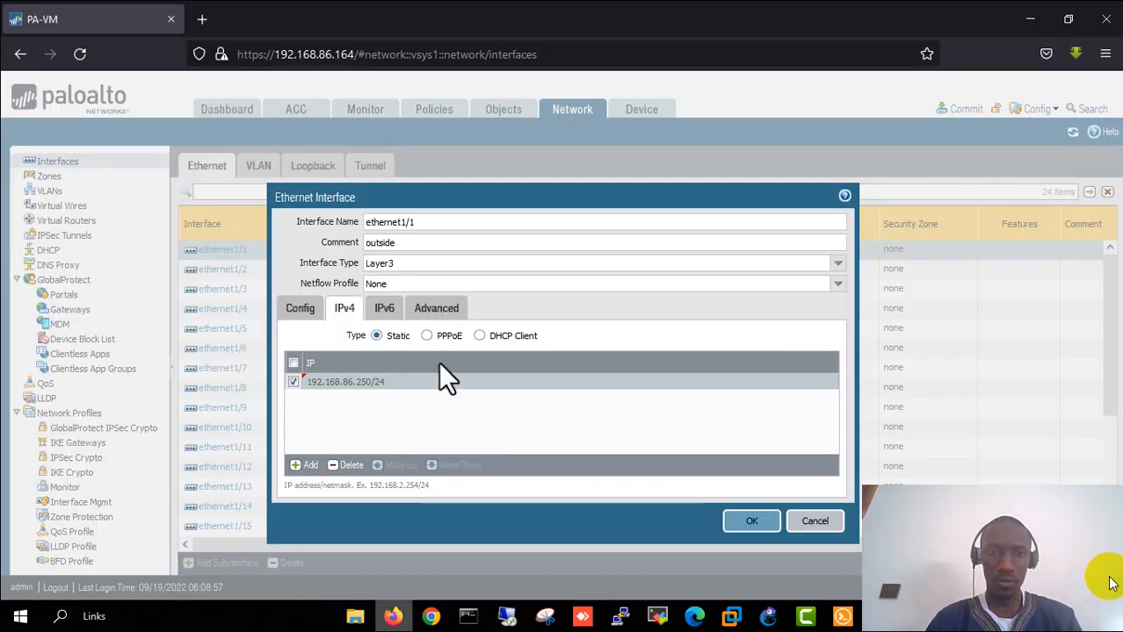
- Set ethernet1/1's link state to up in its Advanced settings
click(436, 311)
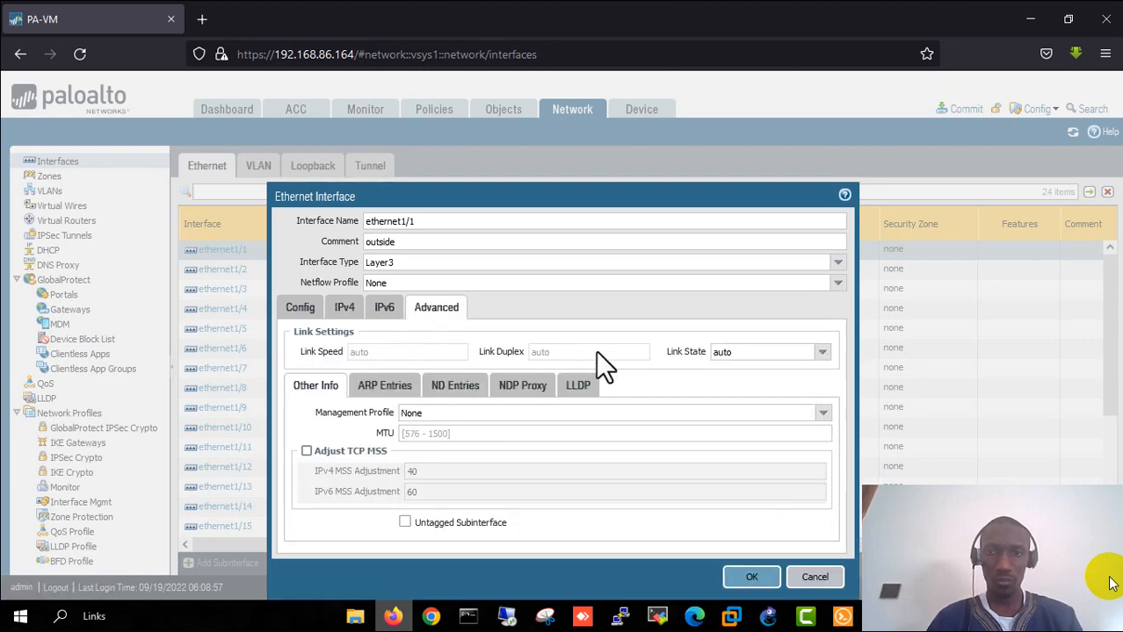
drag(672, 351, 733, 351)
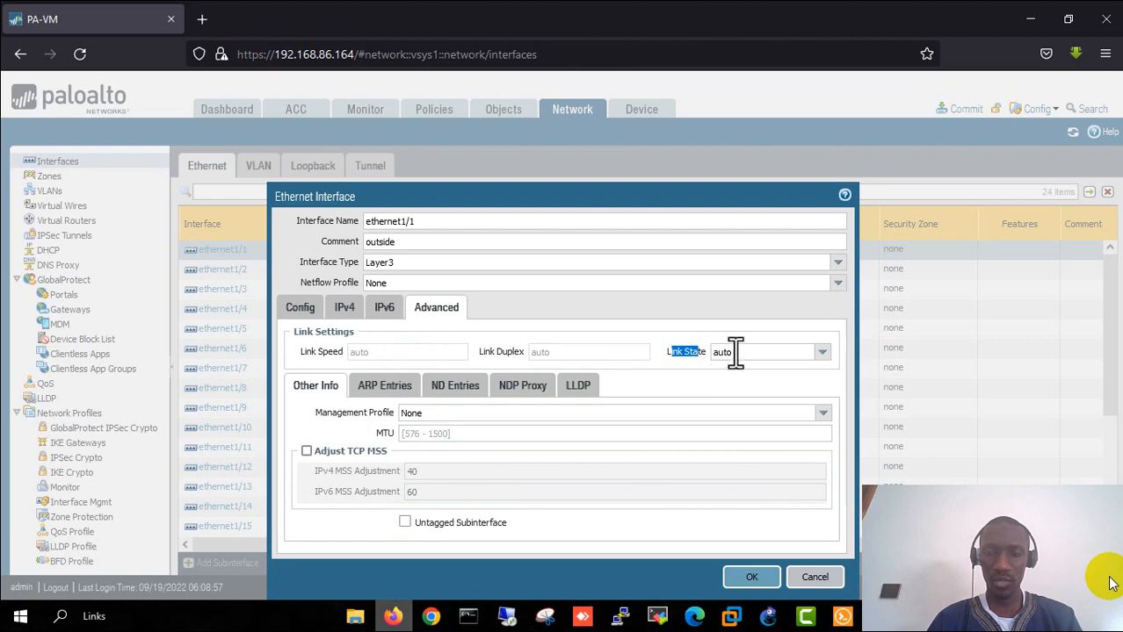
click(826, 356)
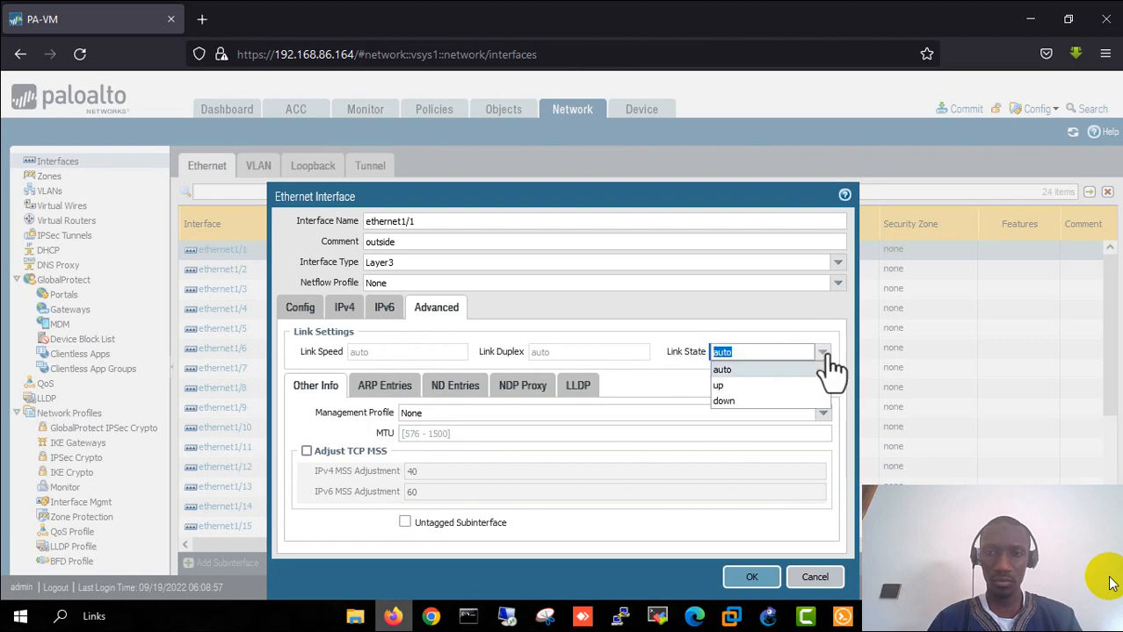
click(727, 384)
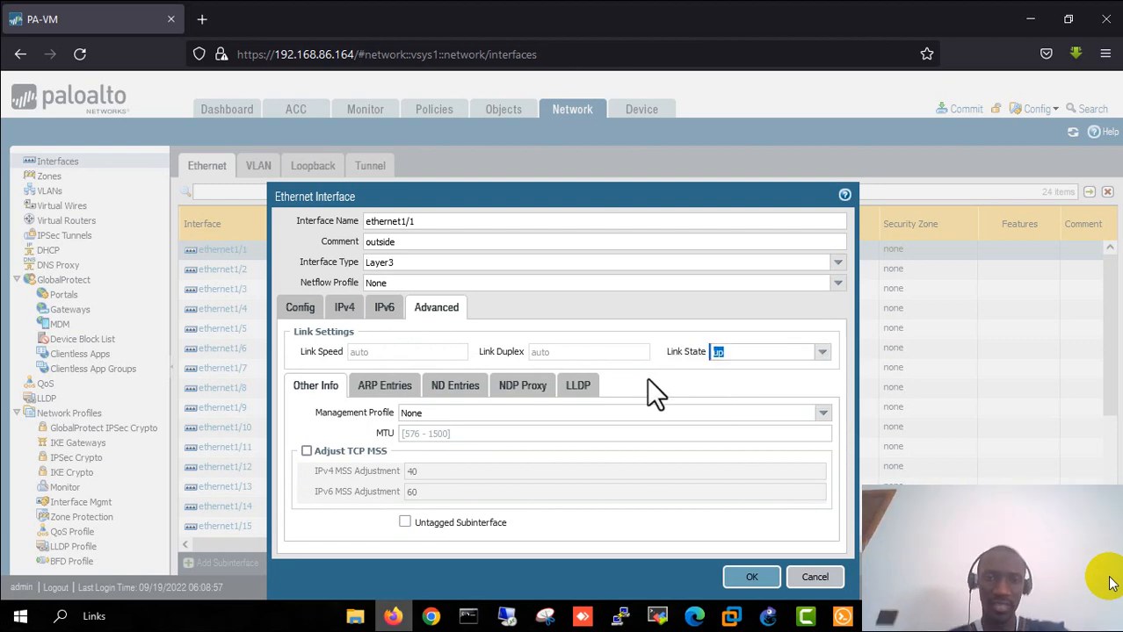
drag(328, 412, 383, 411)
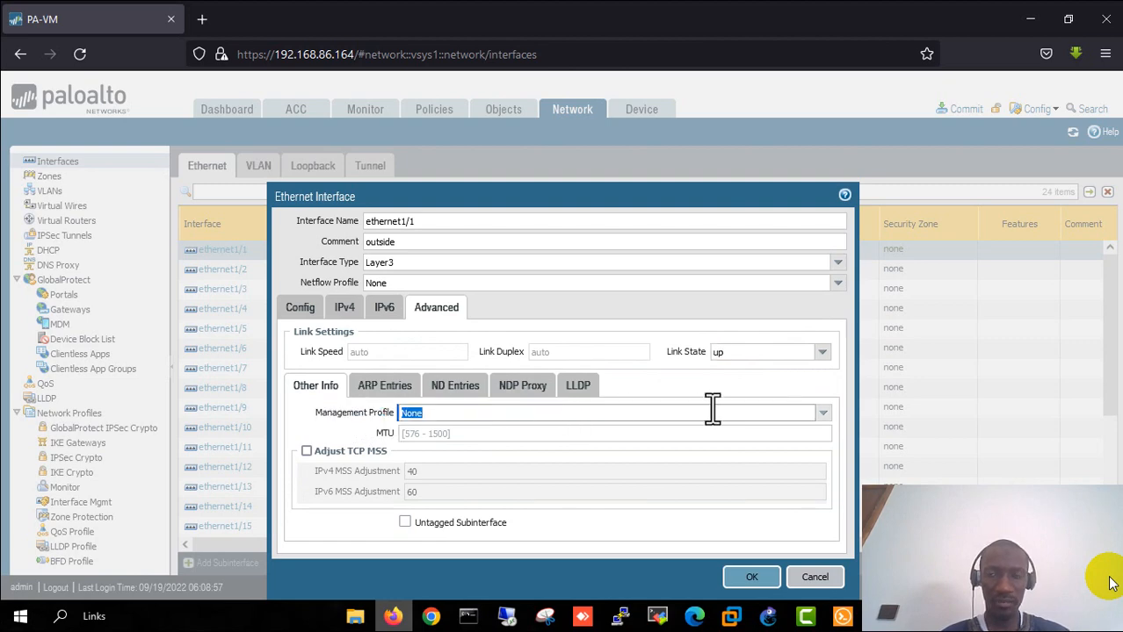
click(824, 414)
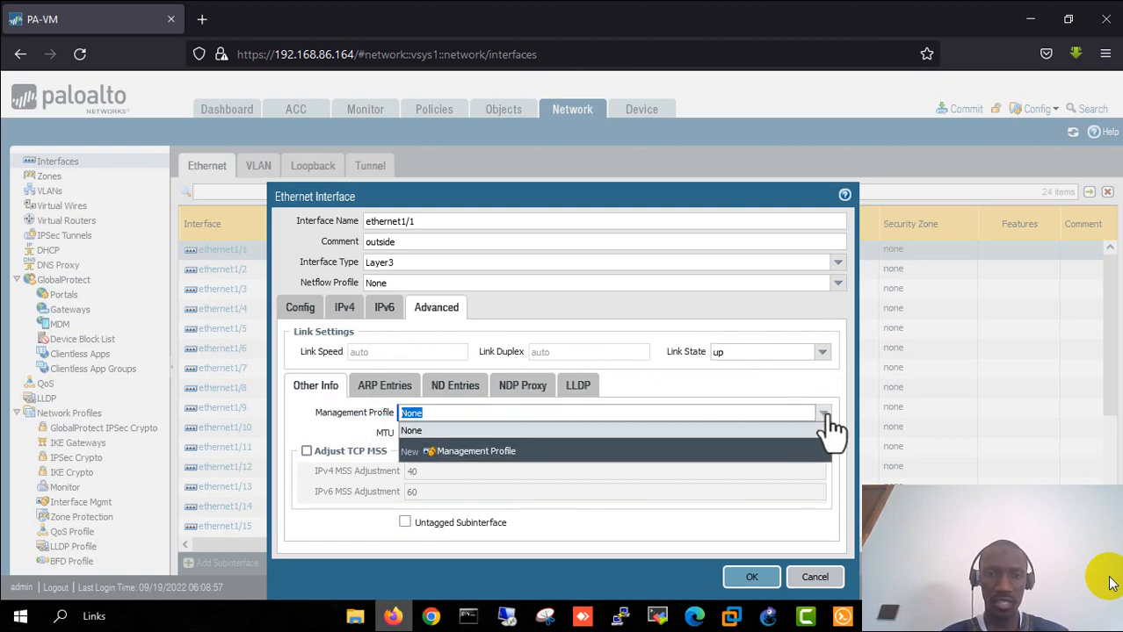
- Create management profile TEST-PING allowing Ping, HTTP and HTTPS, then save ethernet1/1 with it
click(480, 452)
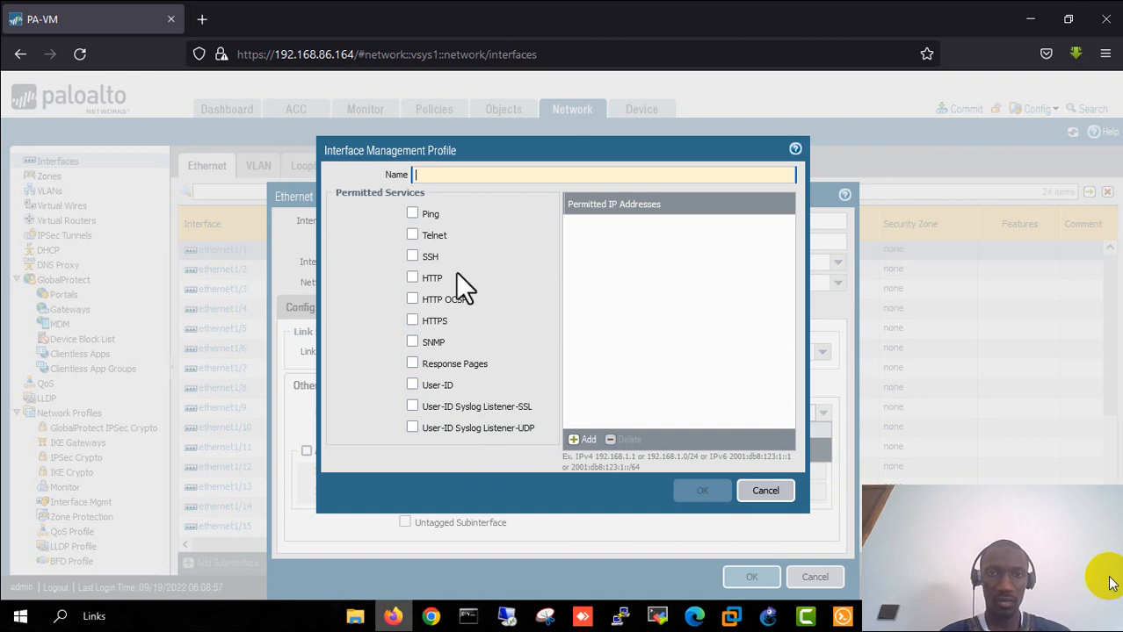
click(412, 214)
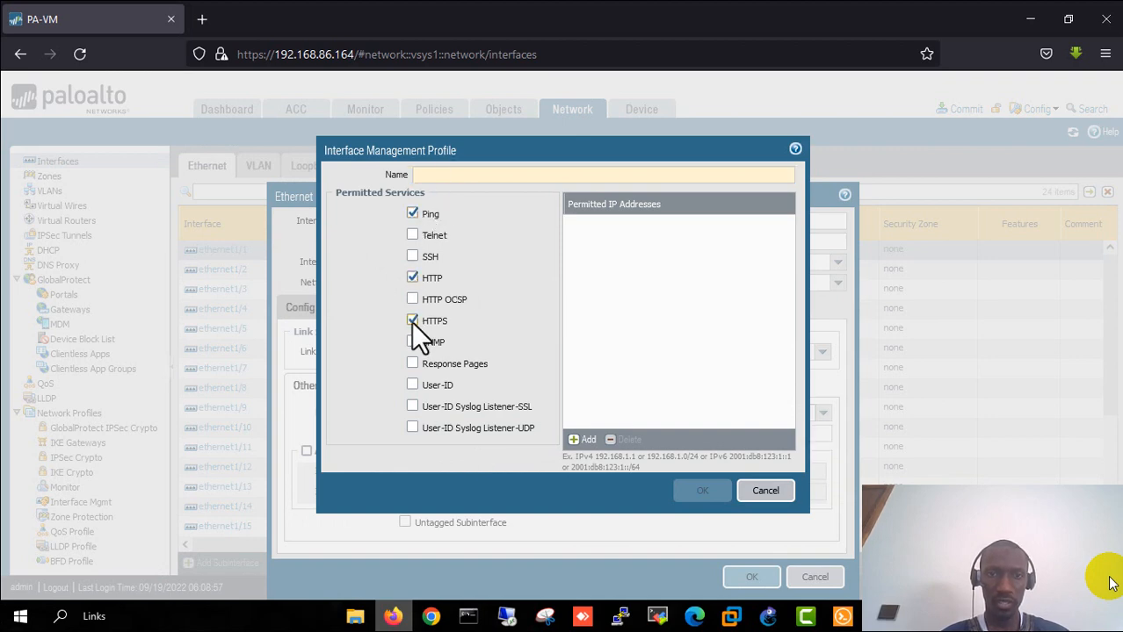
click(445, 176)
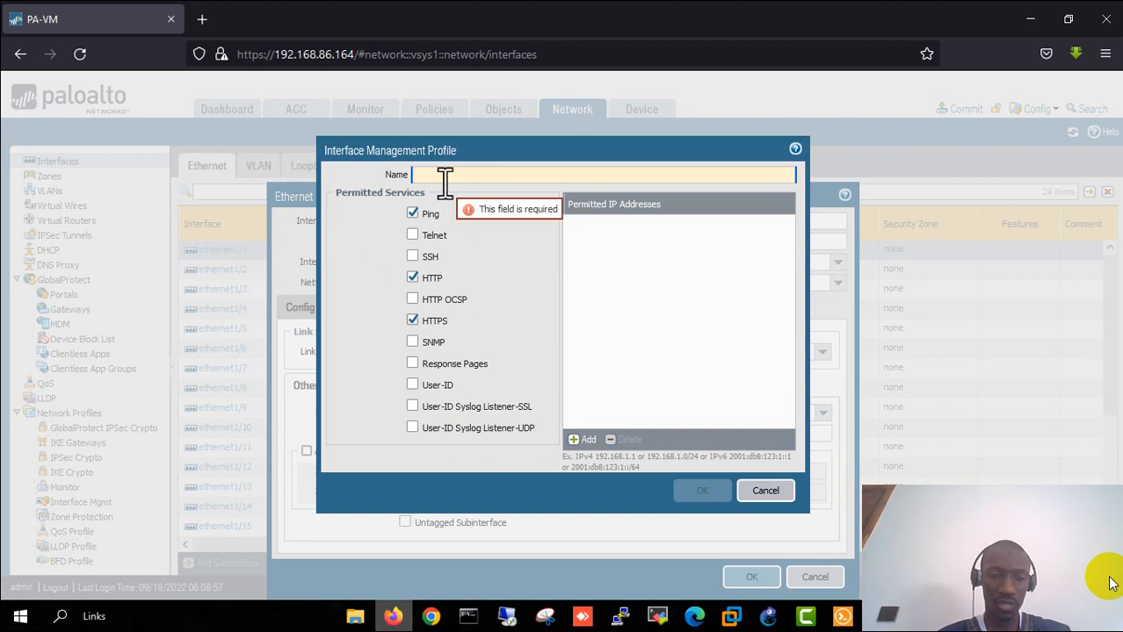
text(TEST-PING)
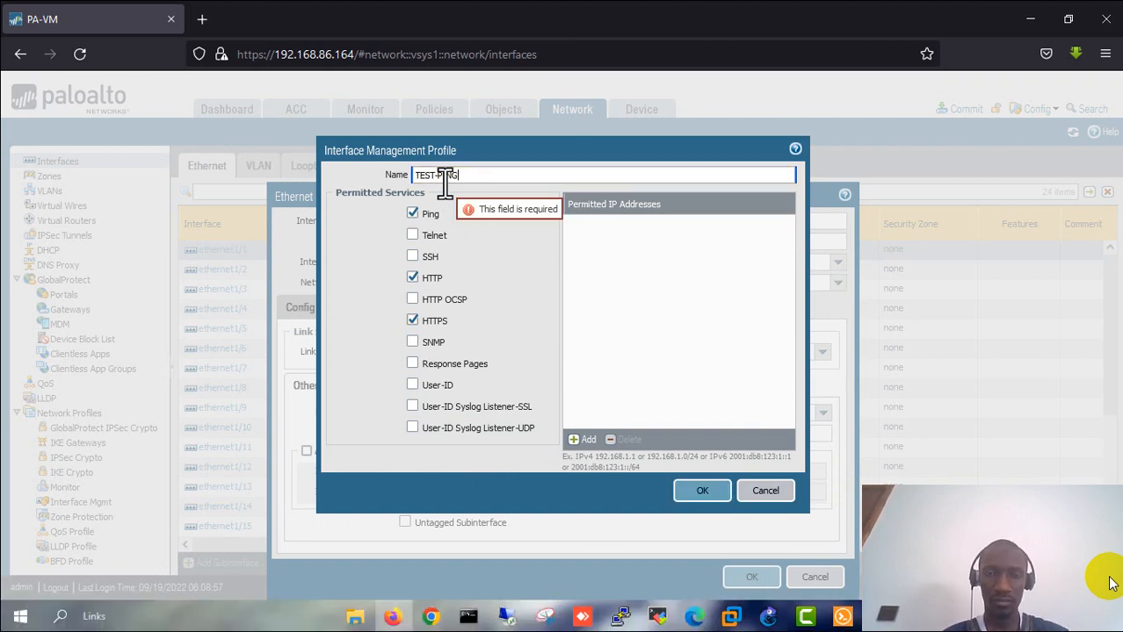
click(697, 497)
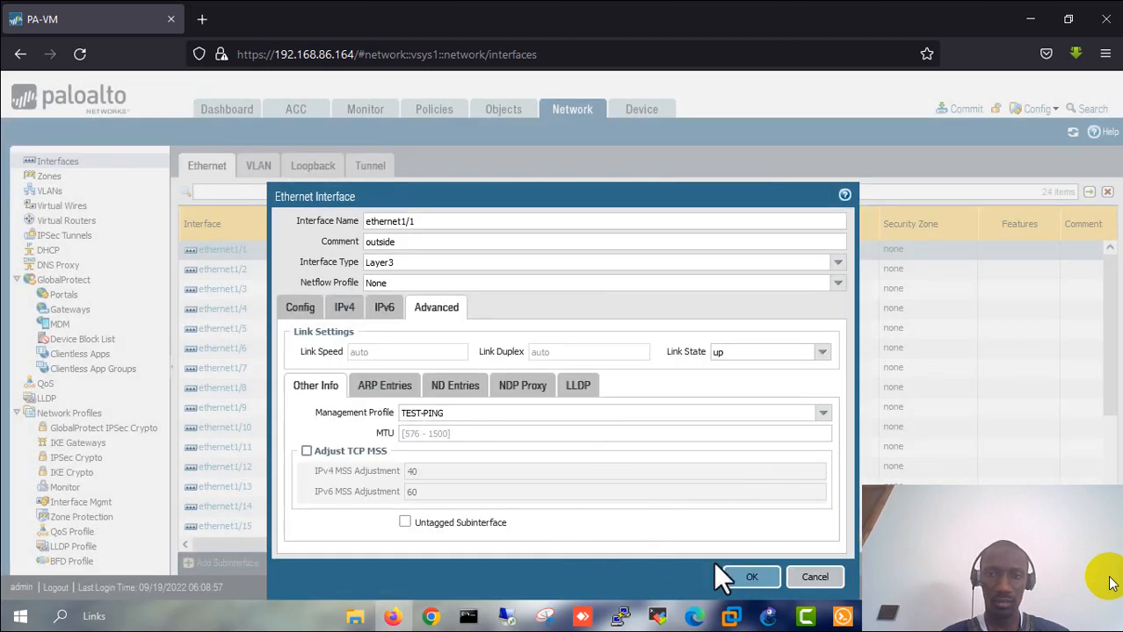
click(752, 580)
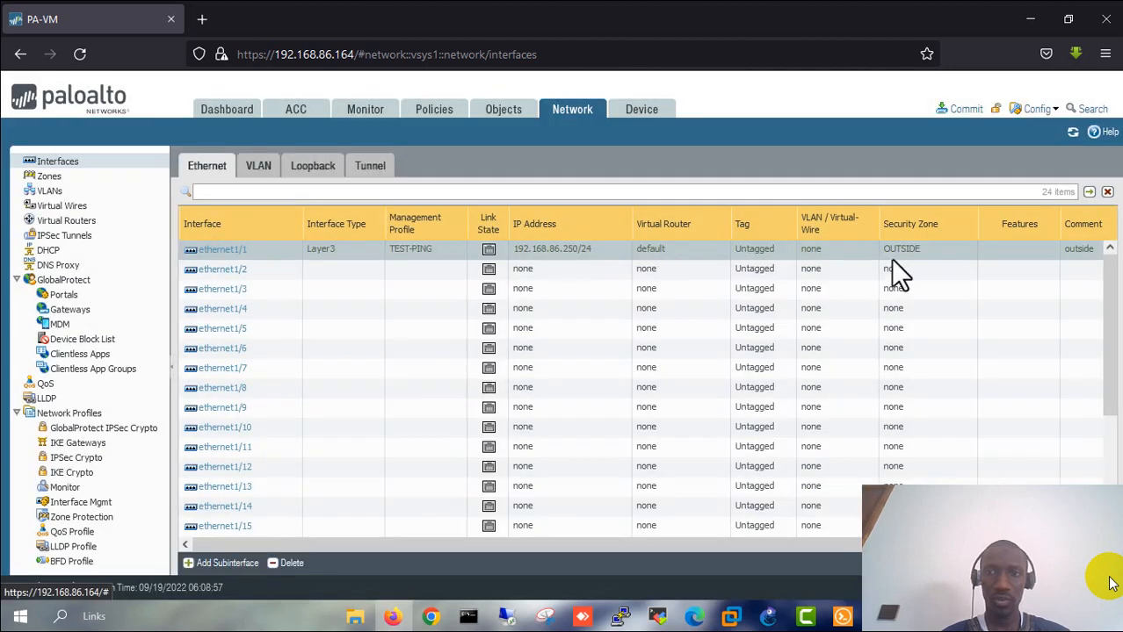
- Make ethernet1/2 a Layer3 interface with comment dmz, on the default virtual router in zone DMZ
click(224, 271)
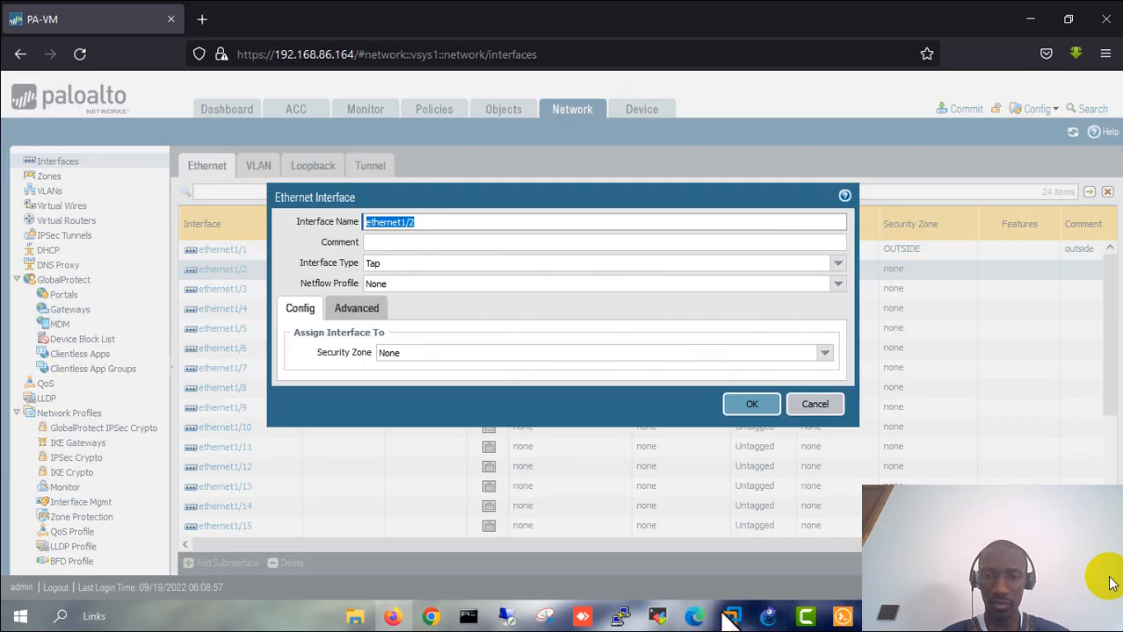
click(762, 616)
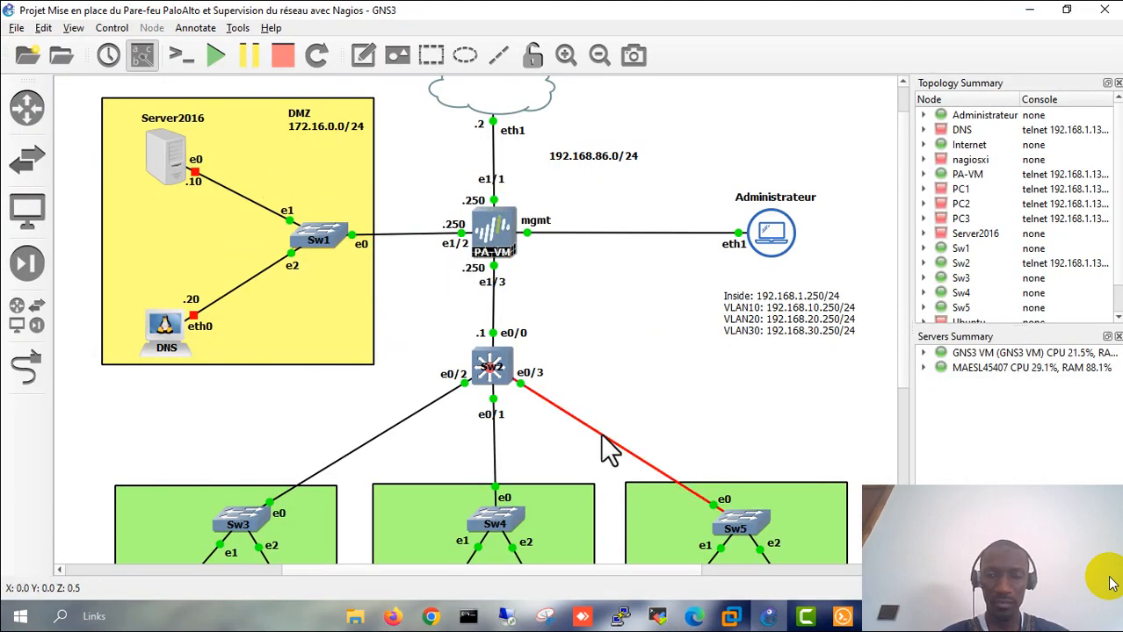
click(392, 616)
click(384, 244)
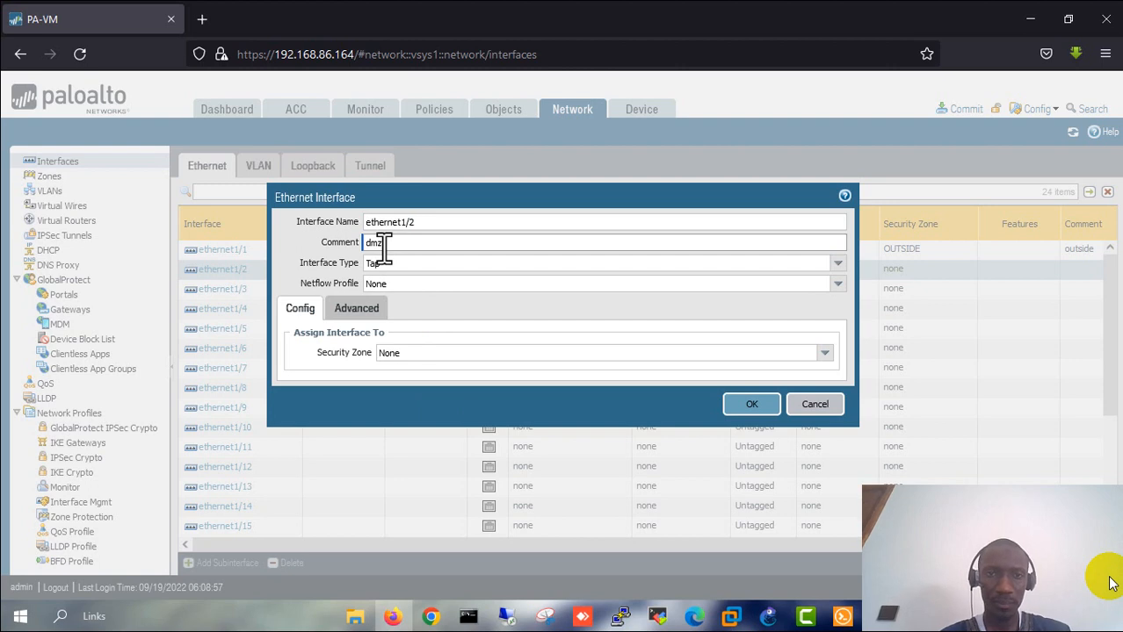
click(810, 267)
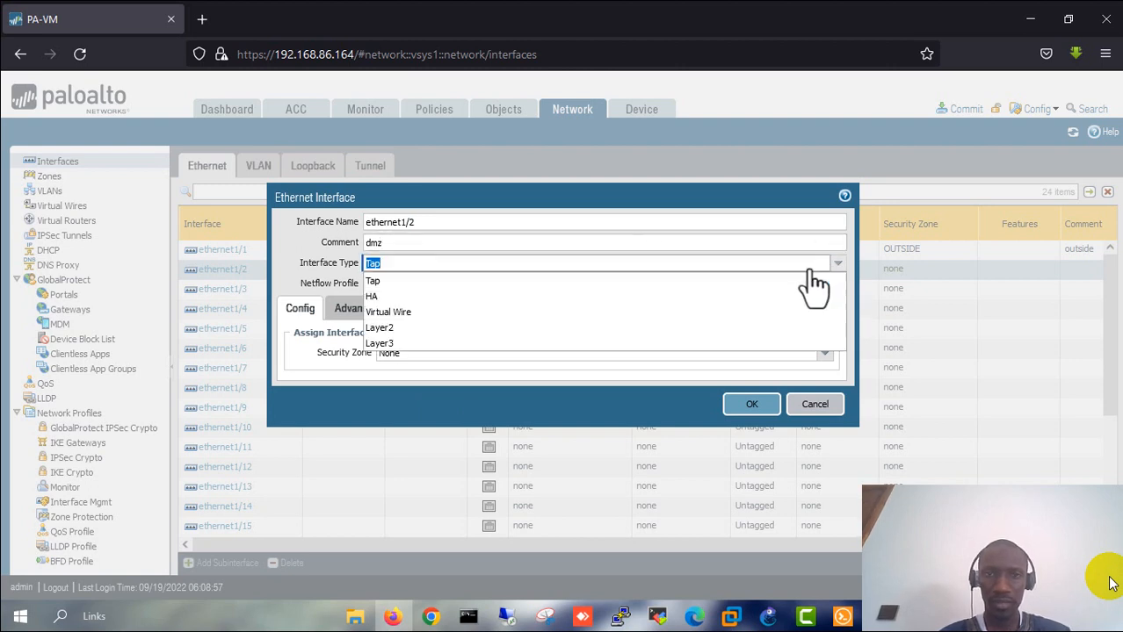
click(400, 344)
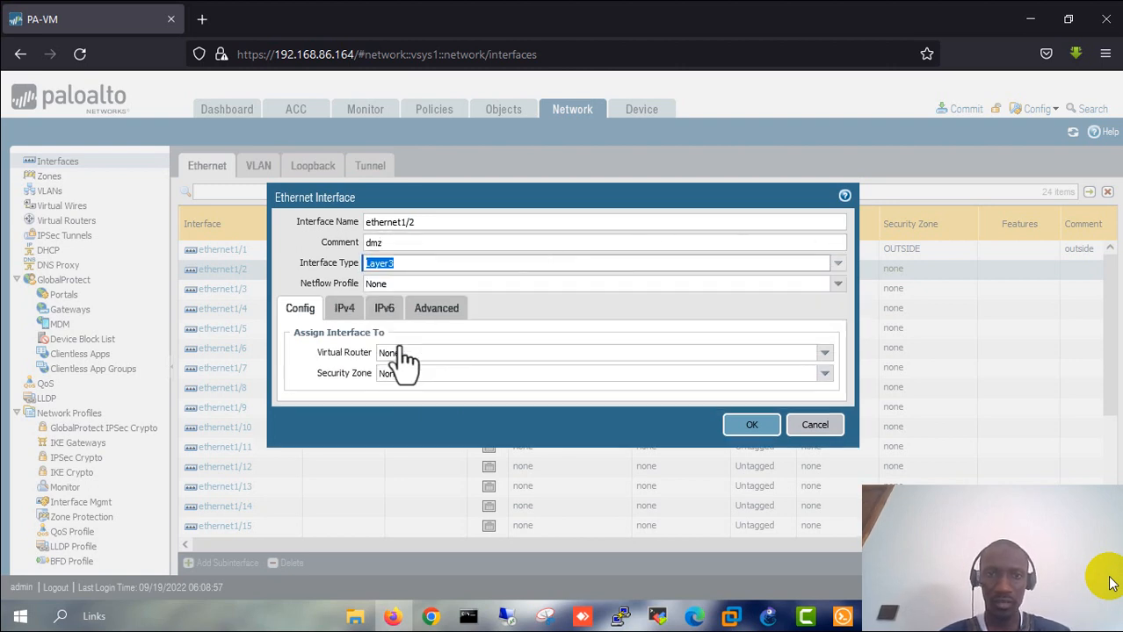
click(401, 263)
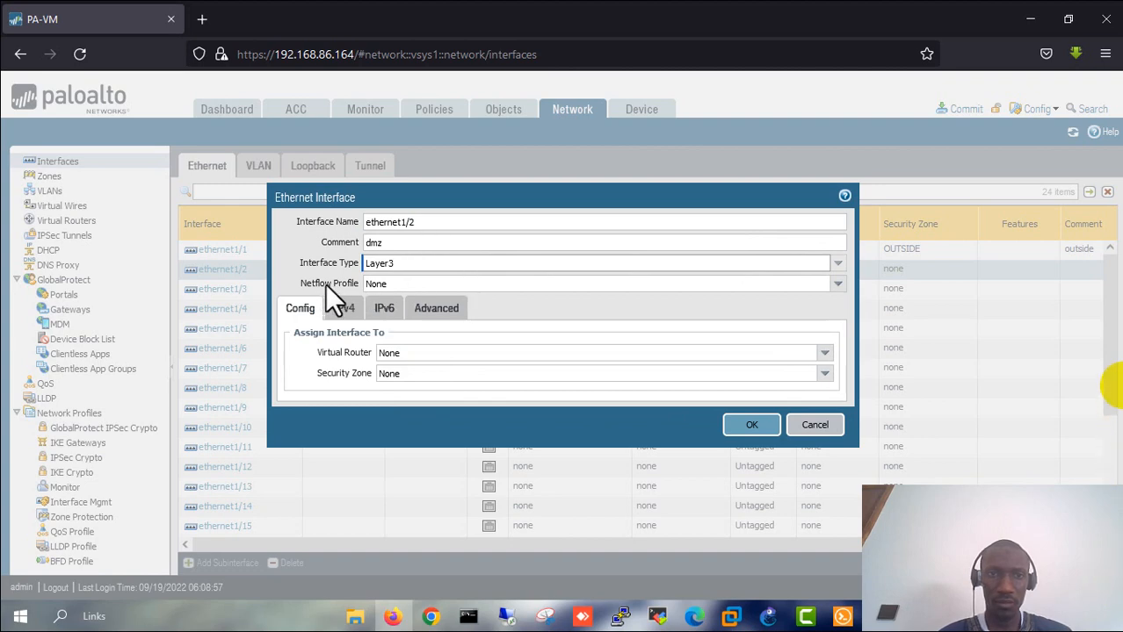
key(Tab)
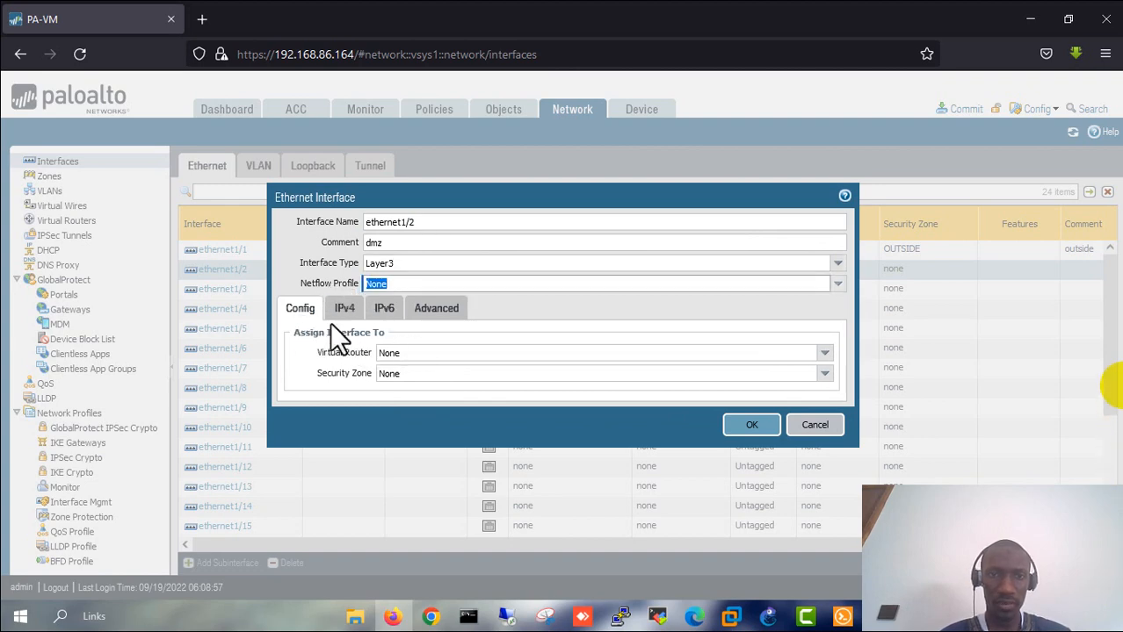
click(825, 353)
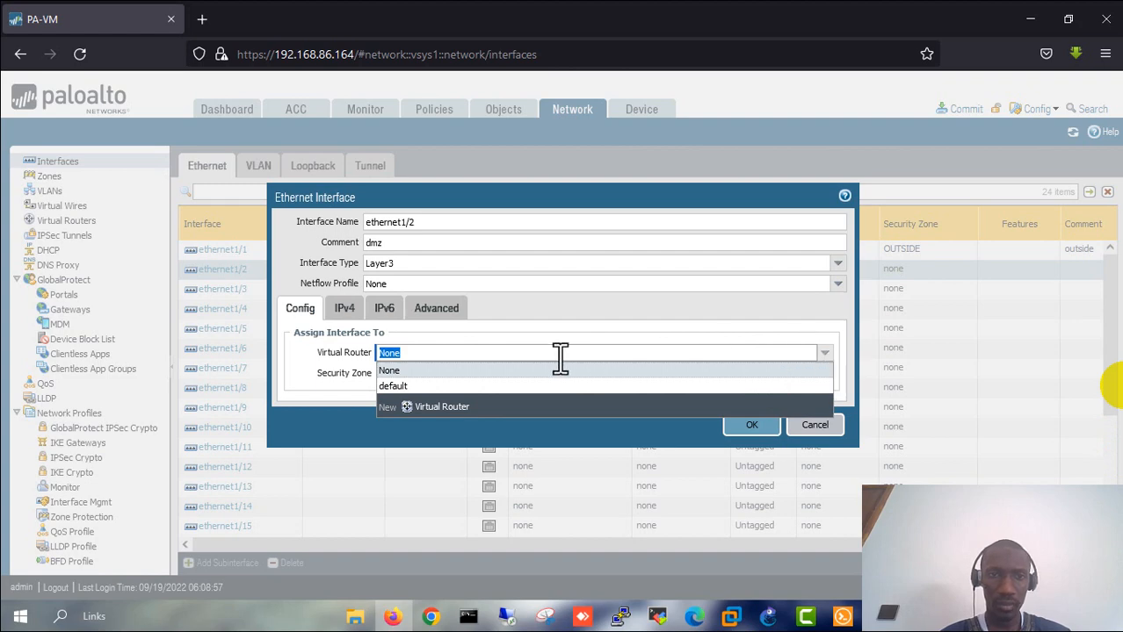
click(396, 388)
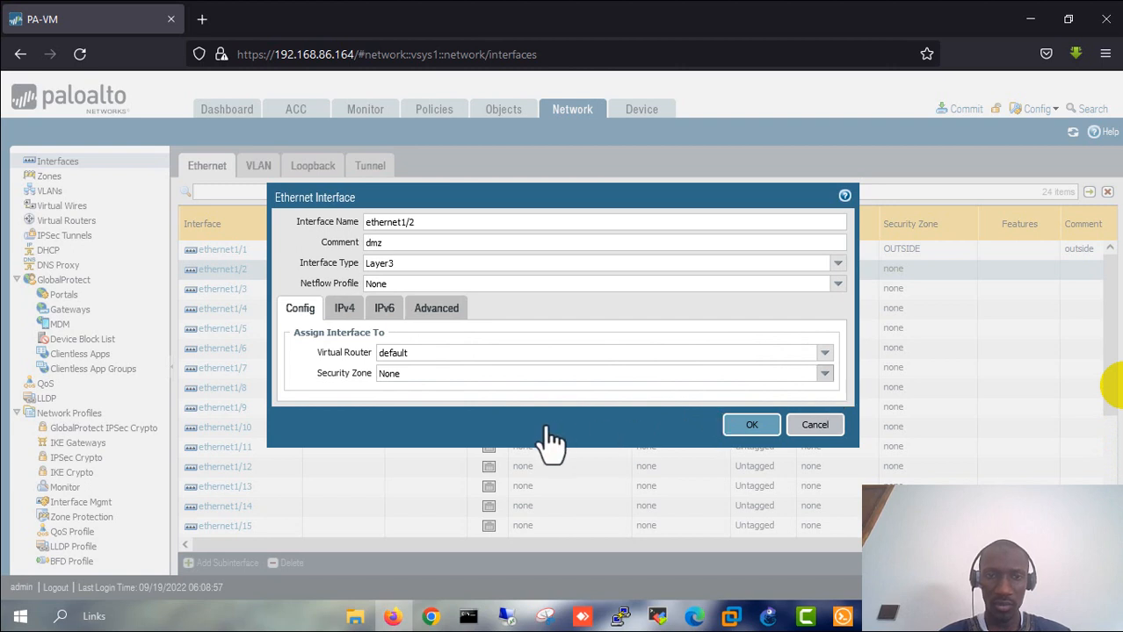
click(404, 374)
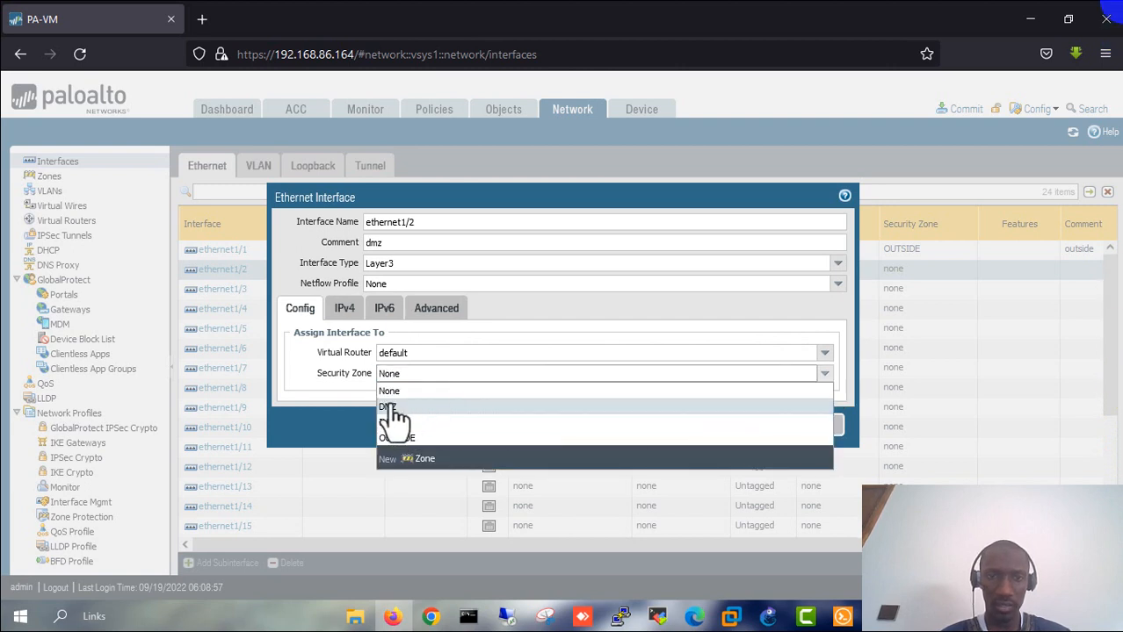
click(391, 409)
- Give ethernet1/2 address 172.16.0.250/24, link state up and the TEST-PING profile, then save
click(344, 309)
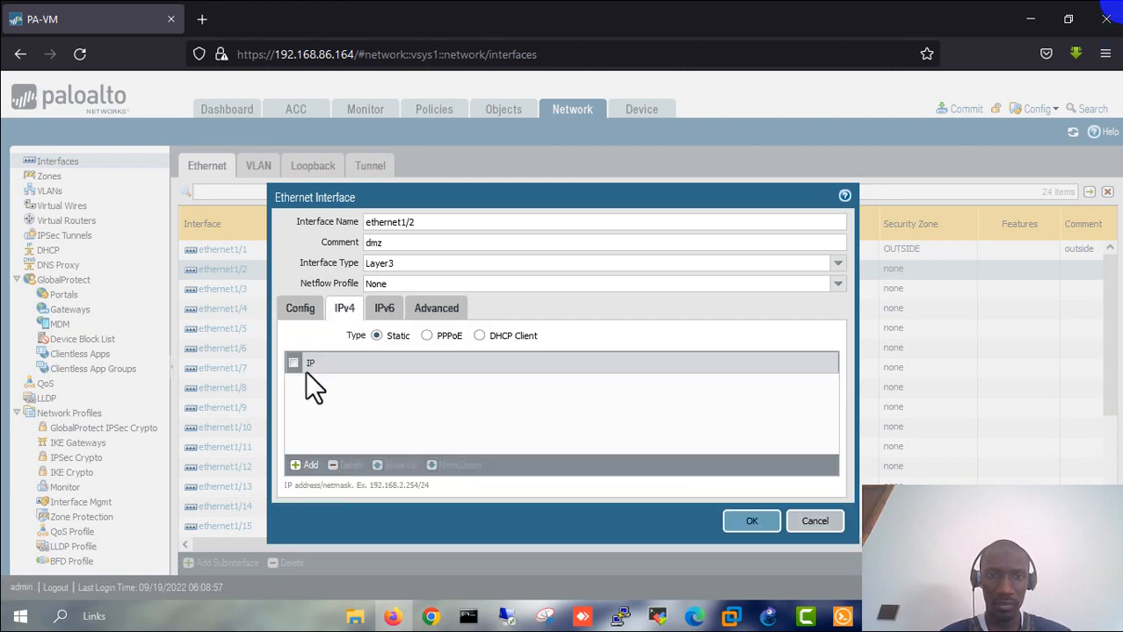
click(305, 465)
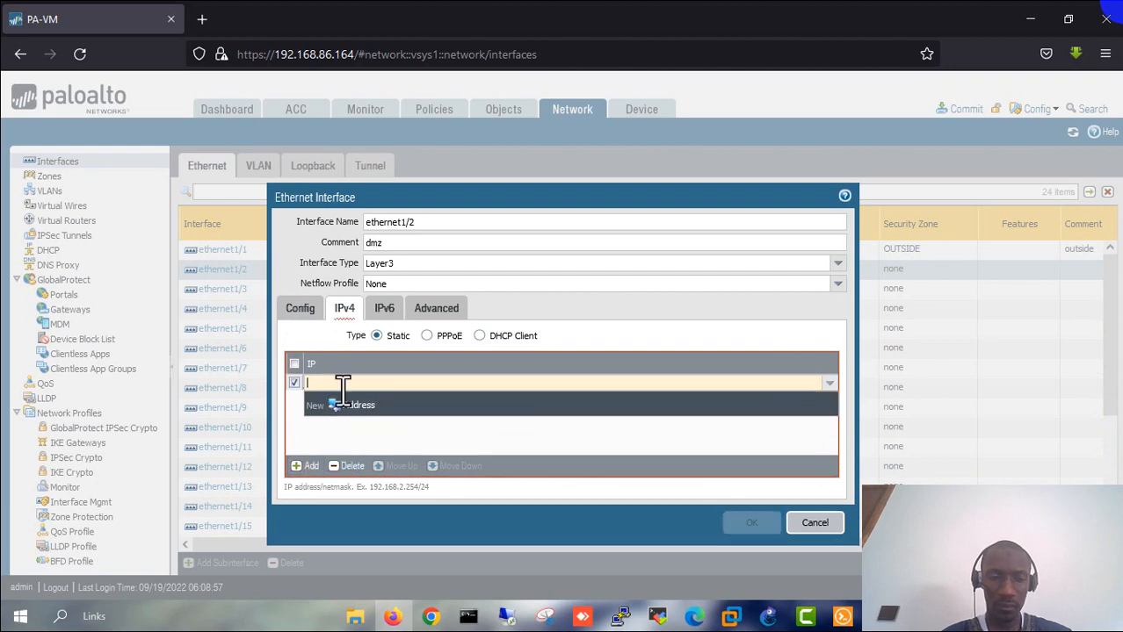
text(172)
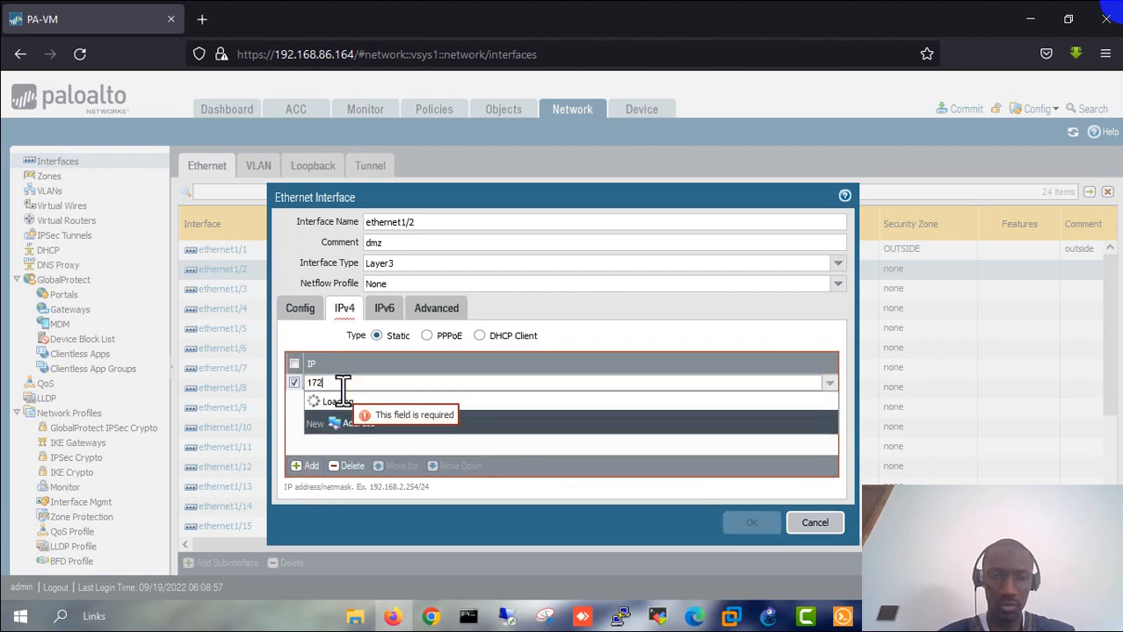
text(.16)
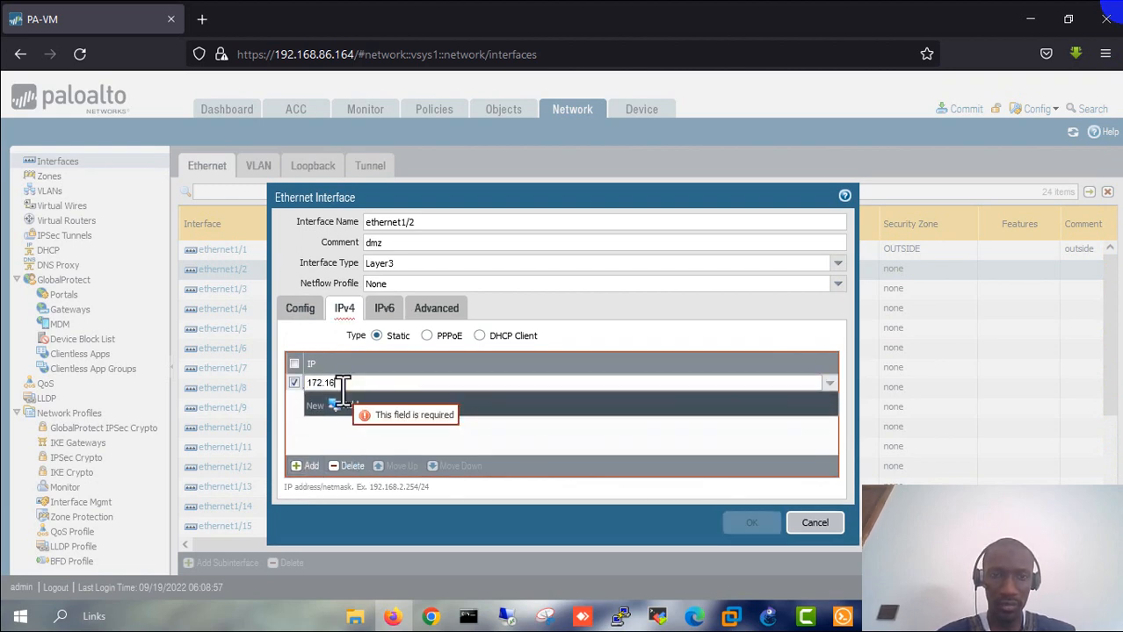
text(.0.250/24)
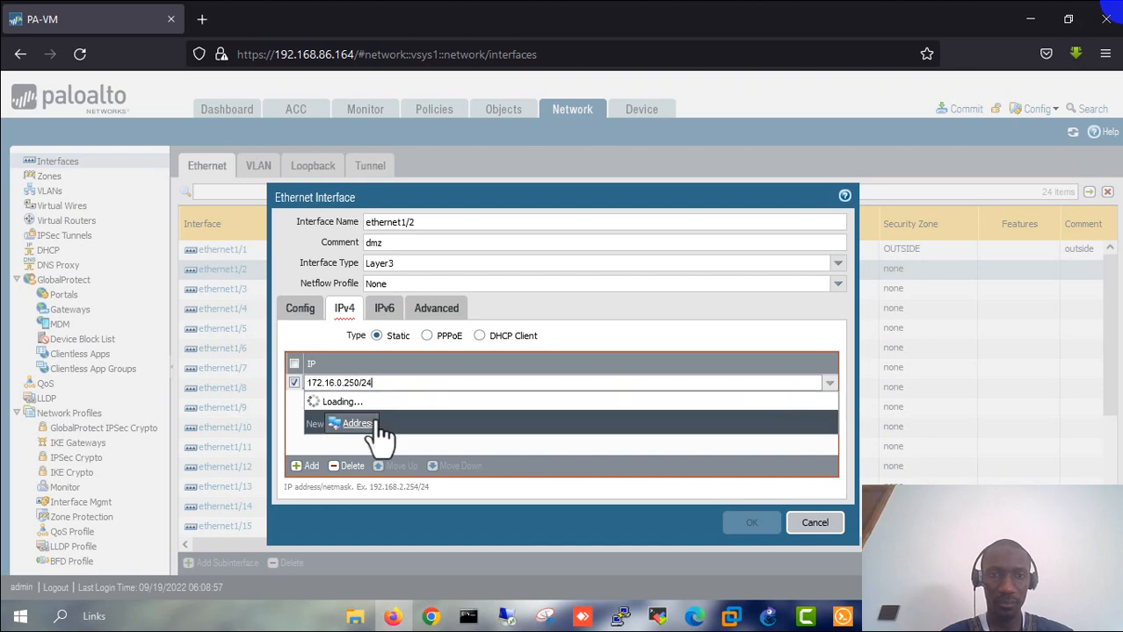
click(407, 427)
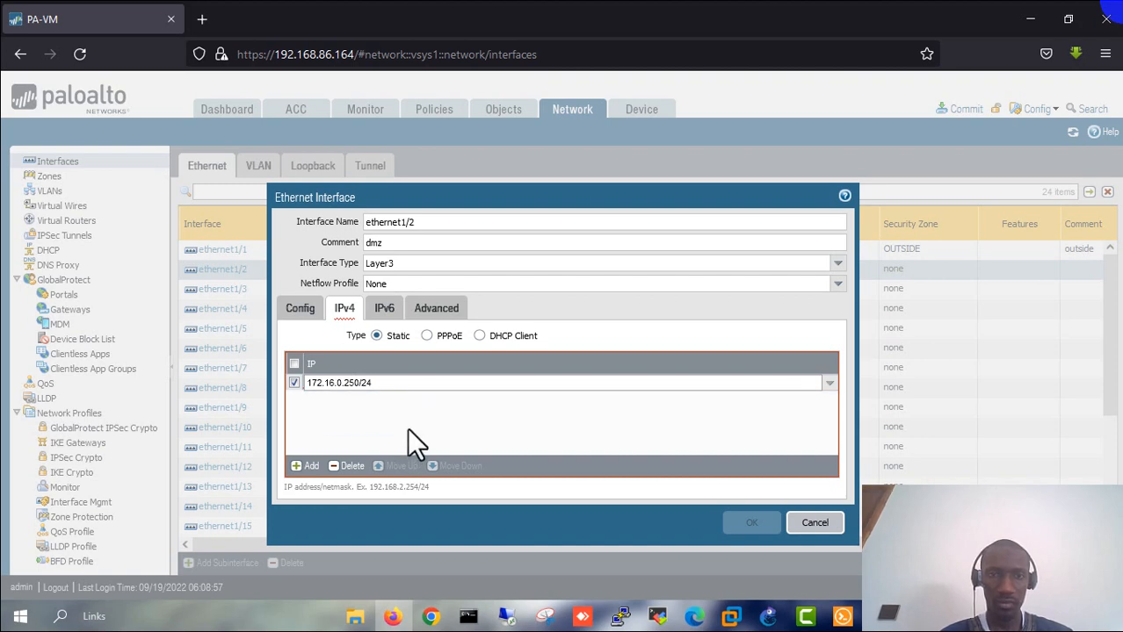
click(437, 309)
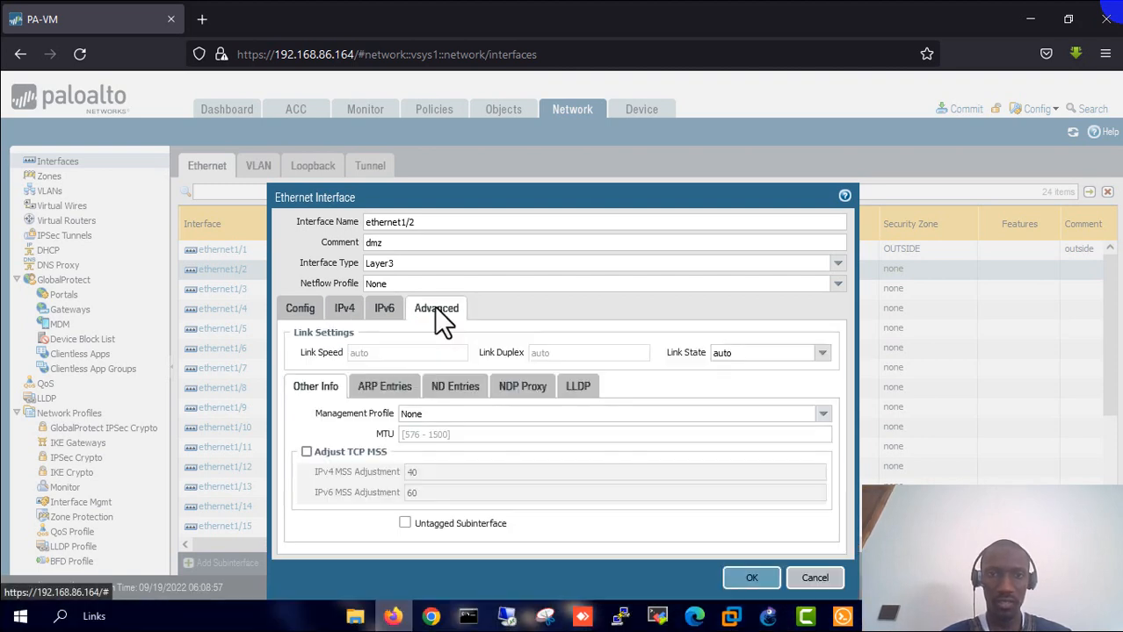
click(772, 352)
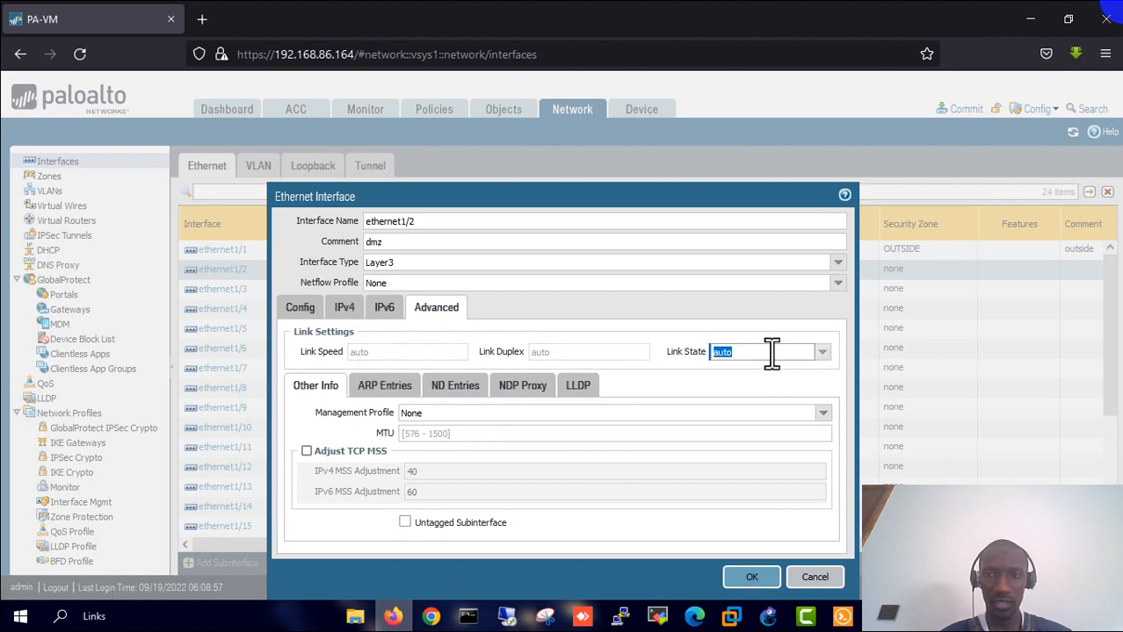
click(821, 352)
click(729, 386)
click(821, 415)
click(485, 446)
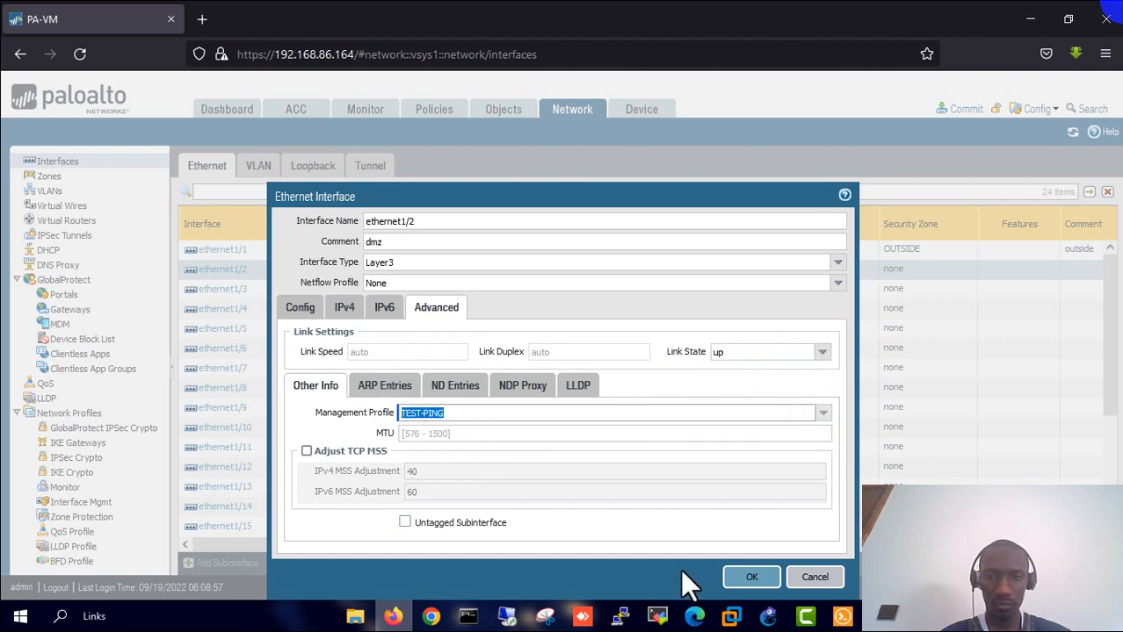
click(751, 577)
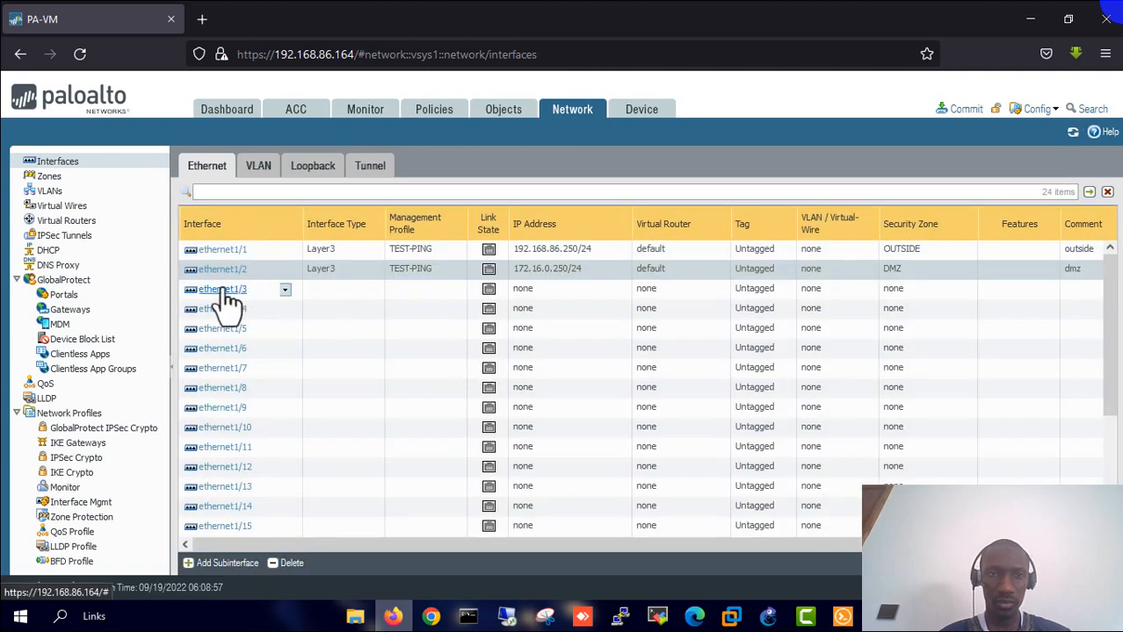
- Make ethernet1/3 a Layer3 interface with comment inside, on the default virtual router in zone INSIDE
click(225, 290)
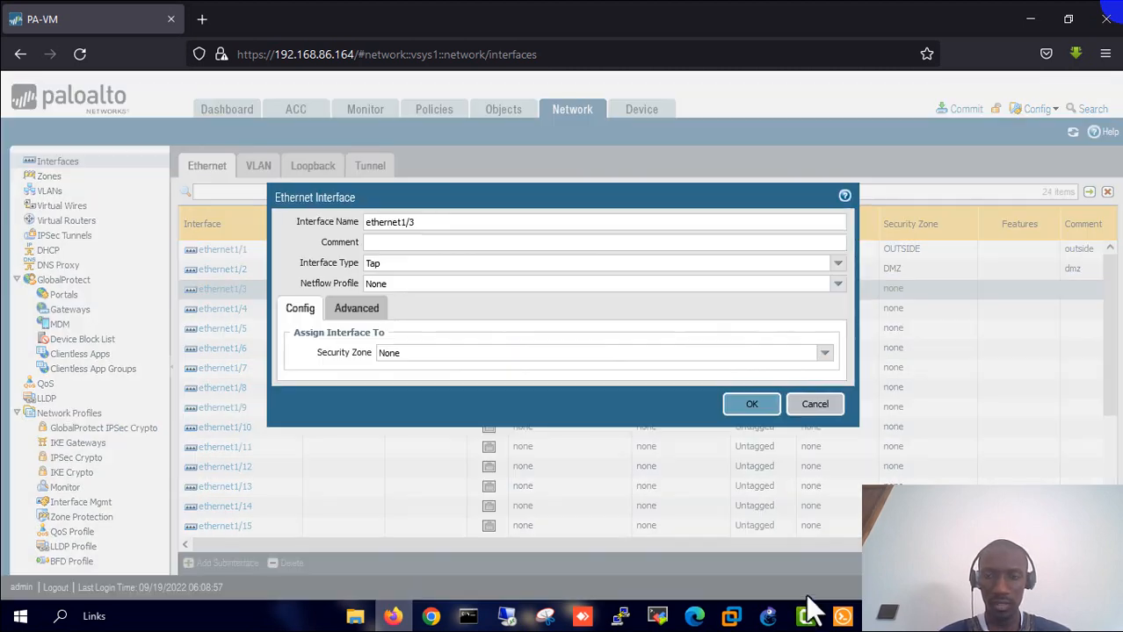
click(767, 619)
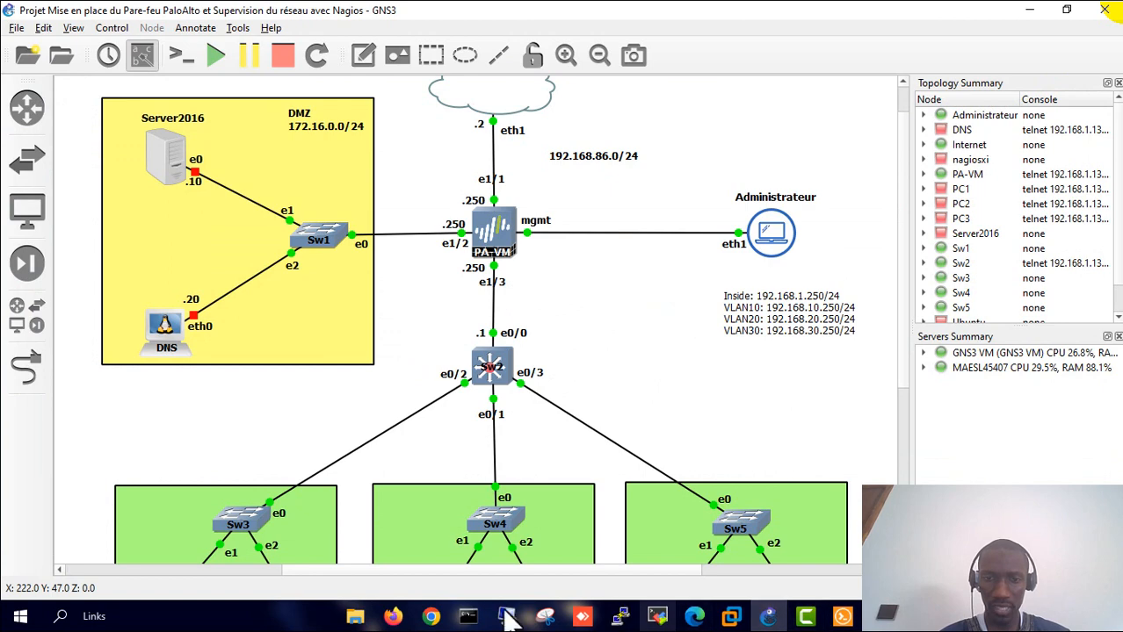
click(393, 617)
click(384, 243)
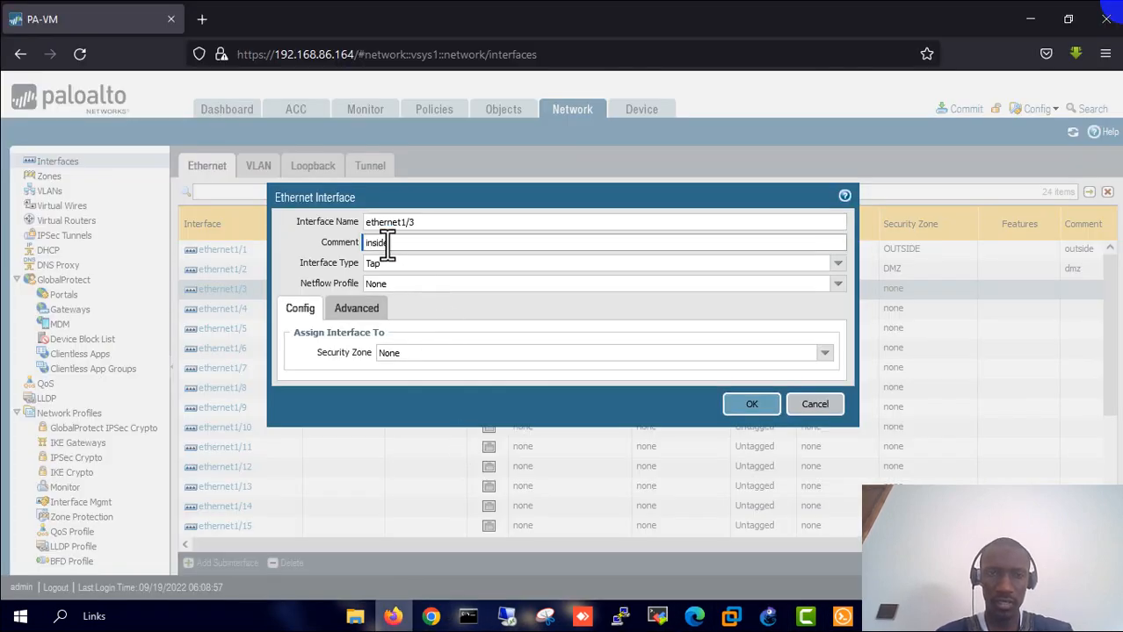
click(838, 266)
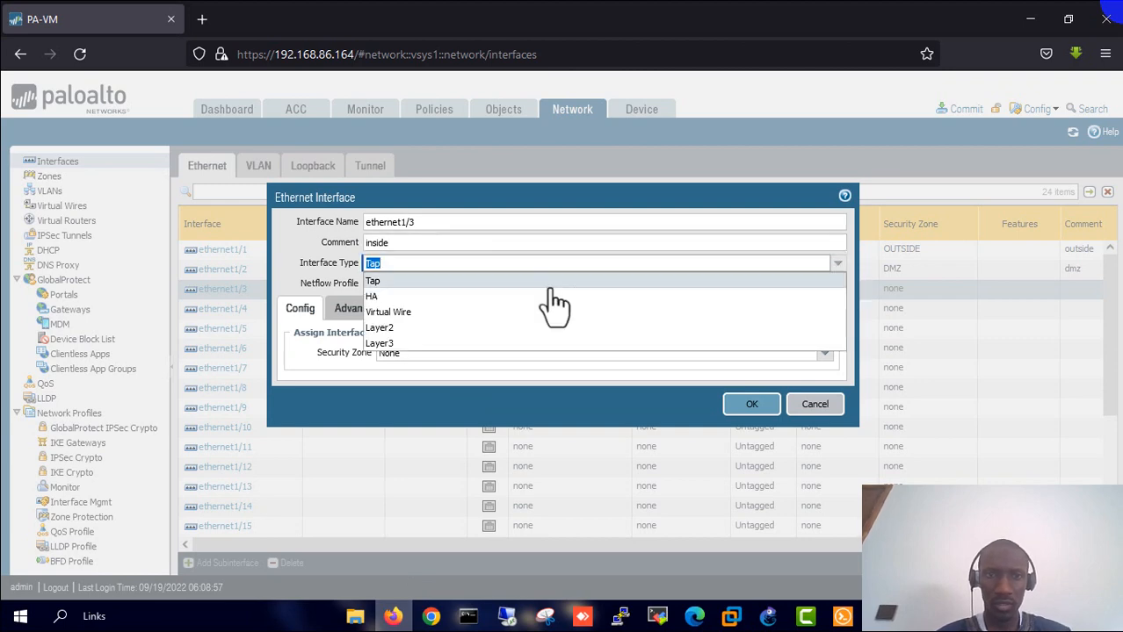
click(397, 344)
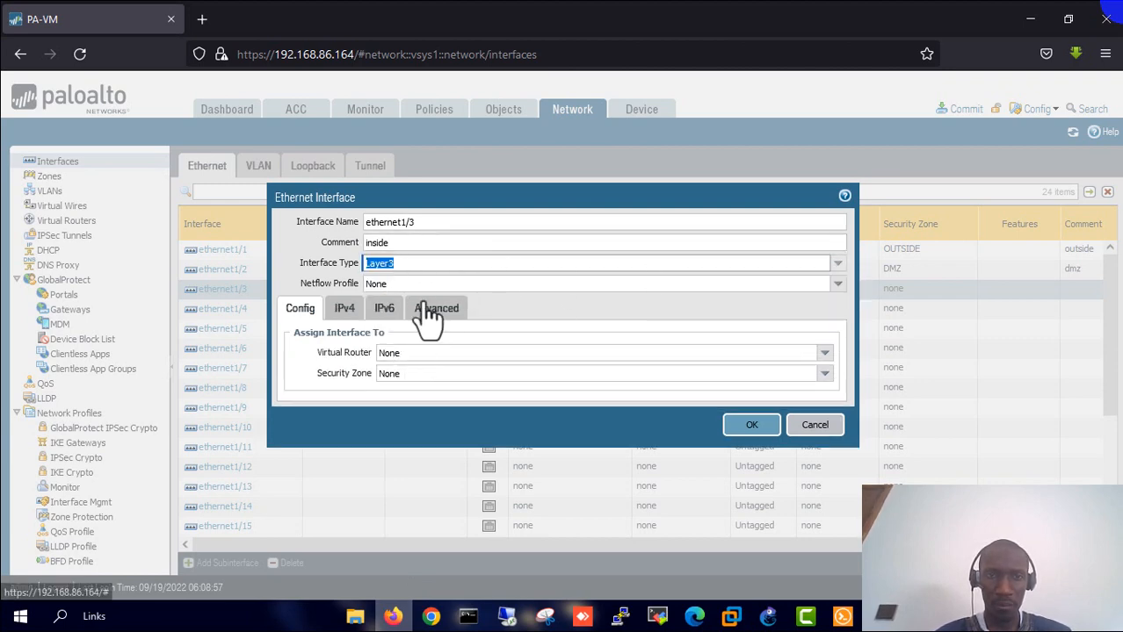
click(823, 352)
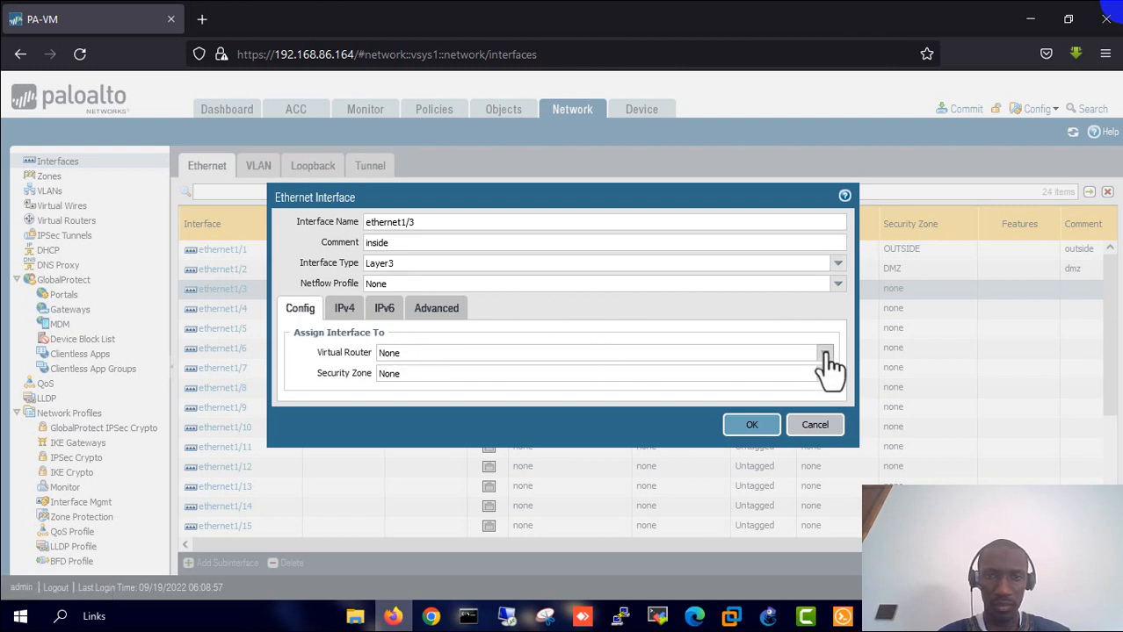
click(459, 384)
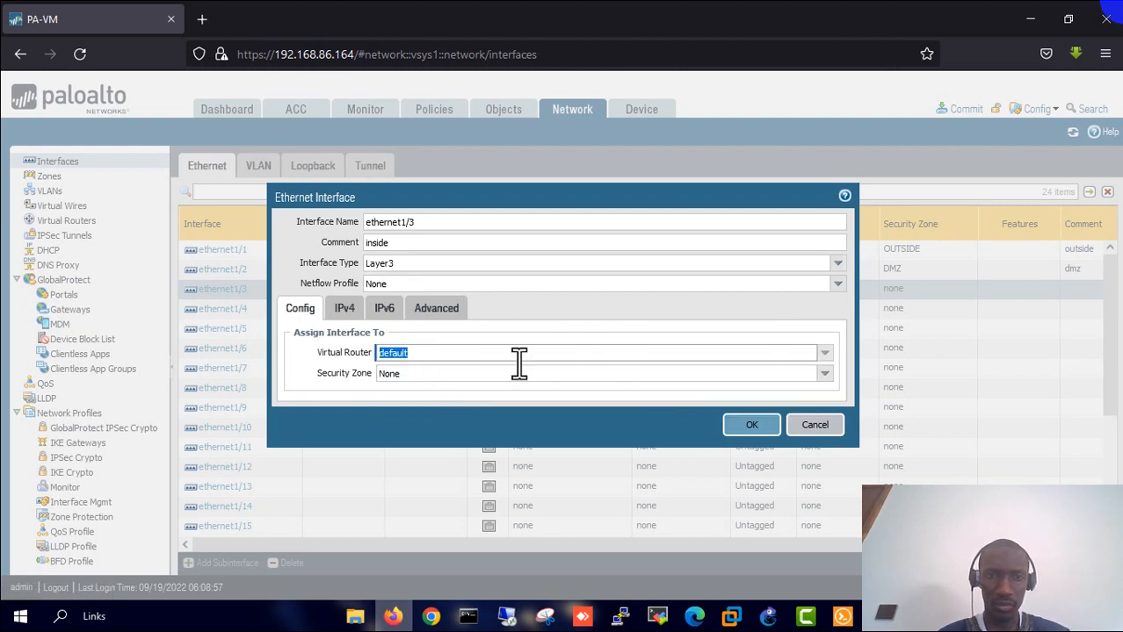
click(824, 376)
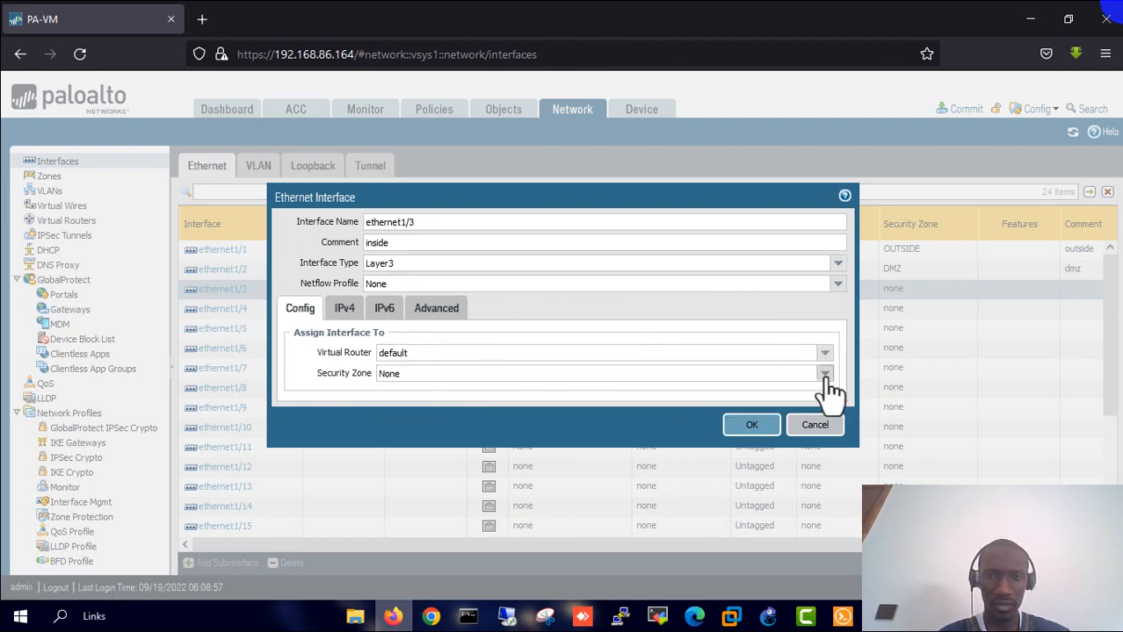
click(444, 373)
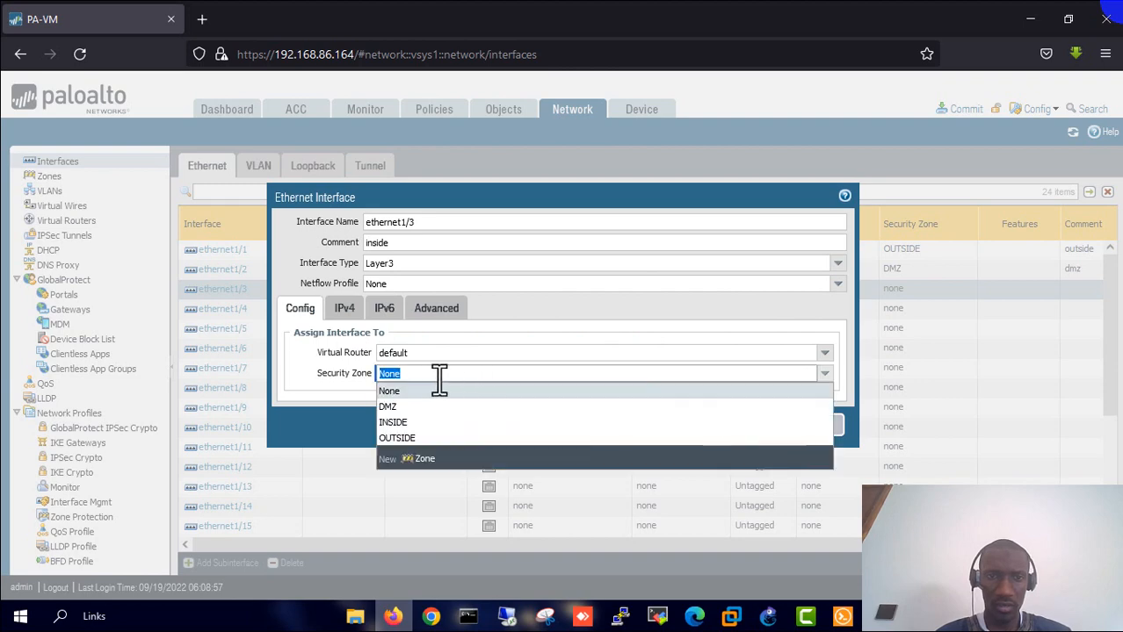
click(410, 423)
- Give ethernet1/3 address 192.168.1.250/24, the TEST-PING profile and link state up, and confirm the dialog
click(346, 313)
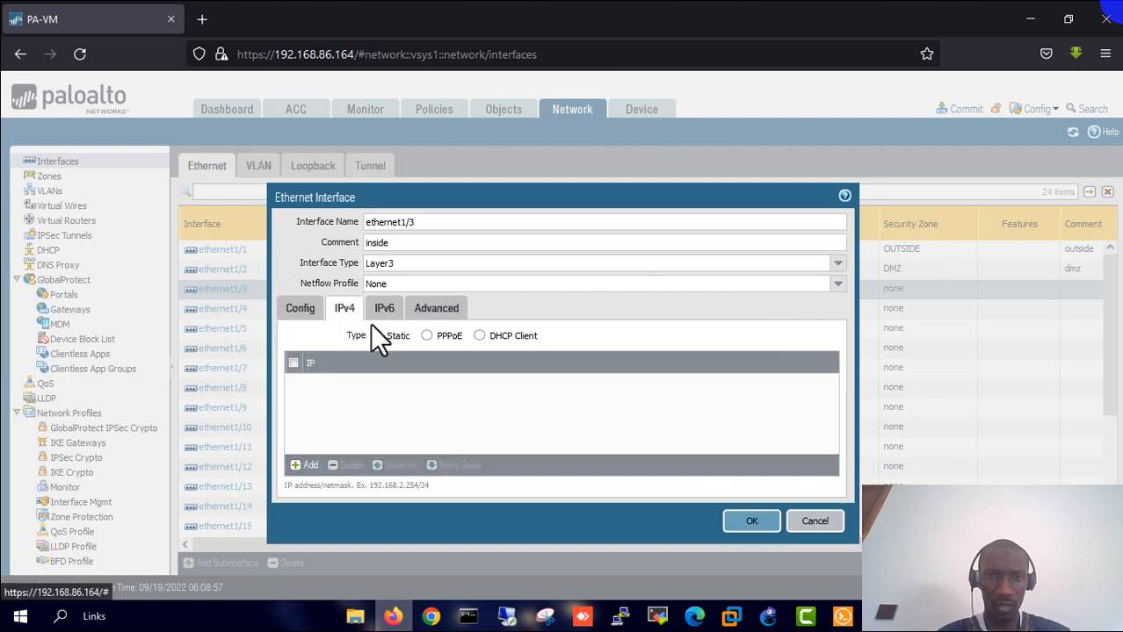
click(306, 467)
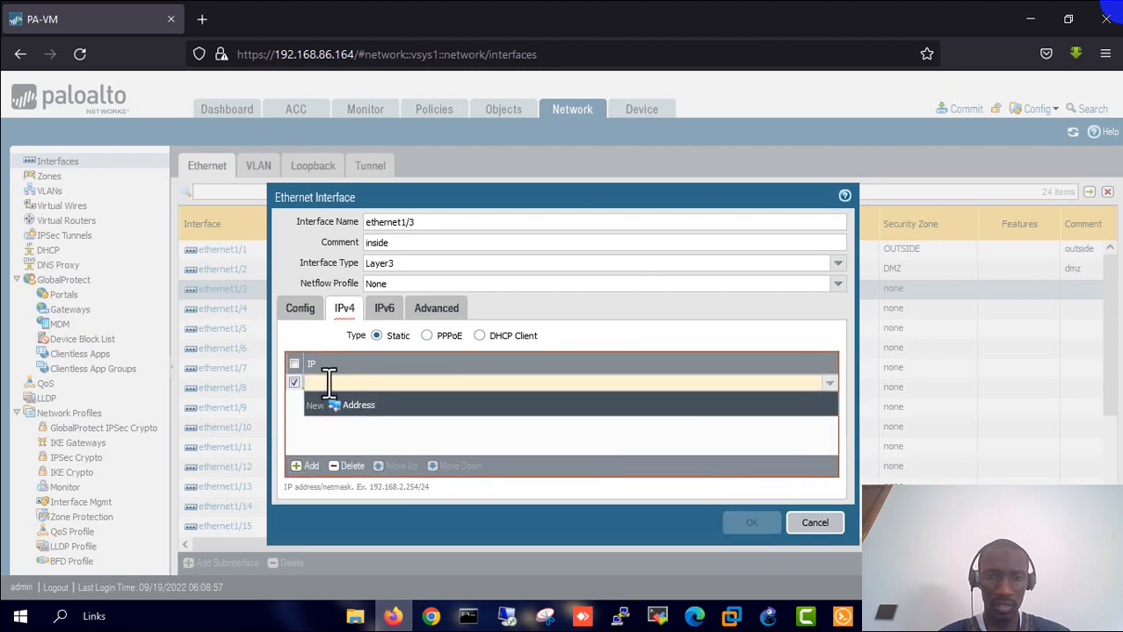
text(192.168.1.2)
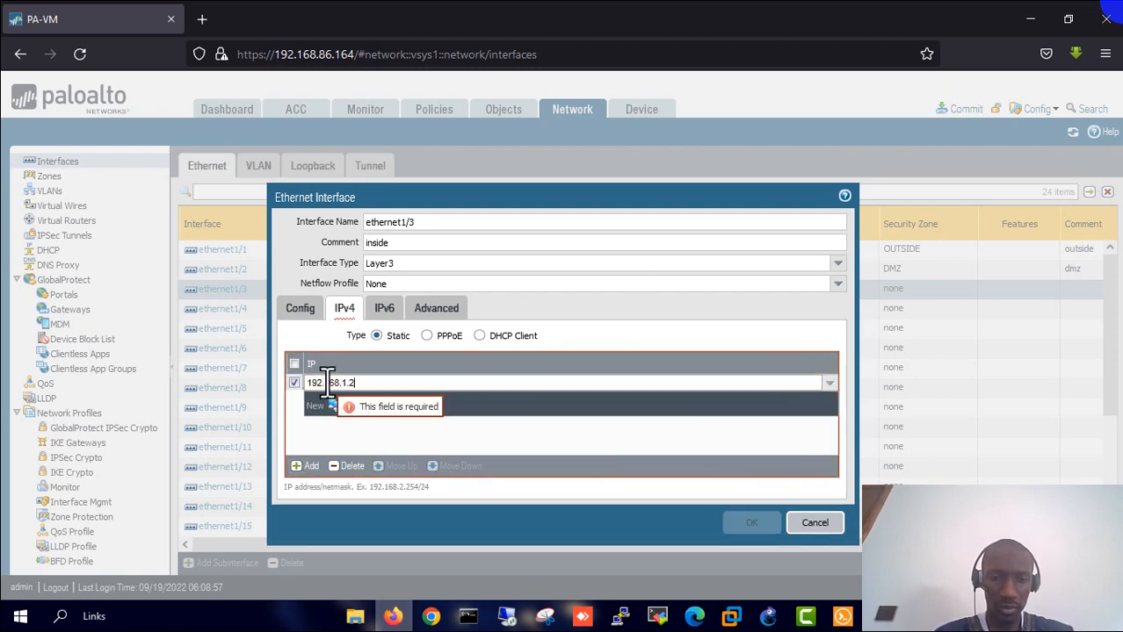
text(50/24)
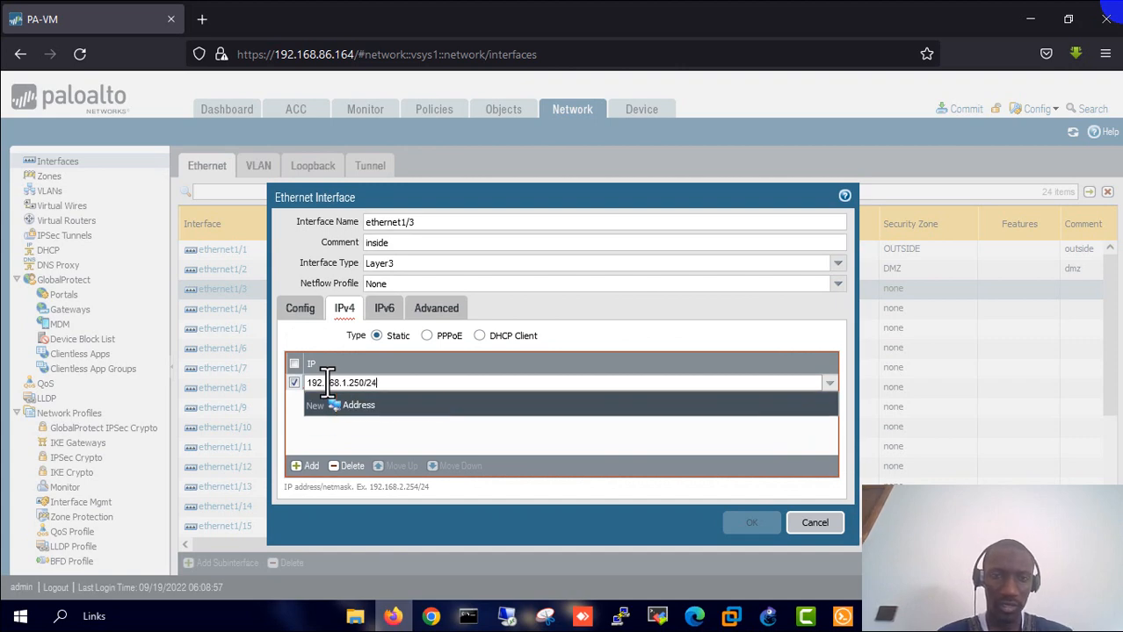
key(Return)
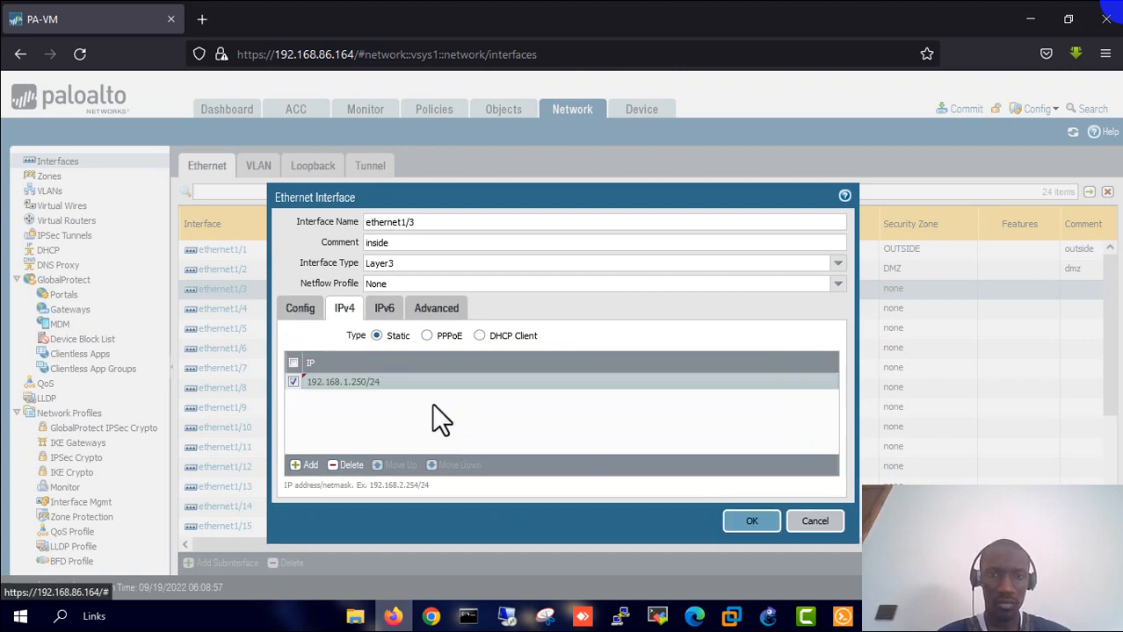
click(443, 313)
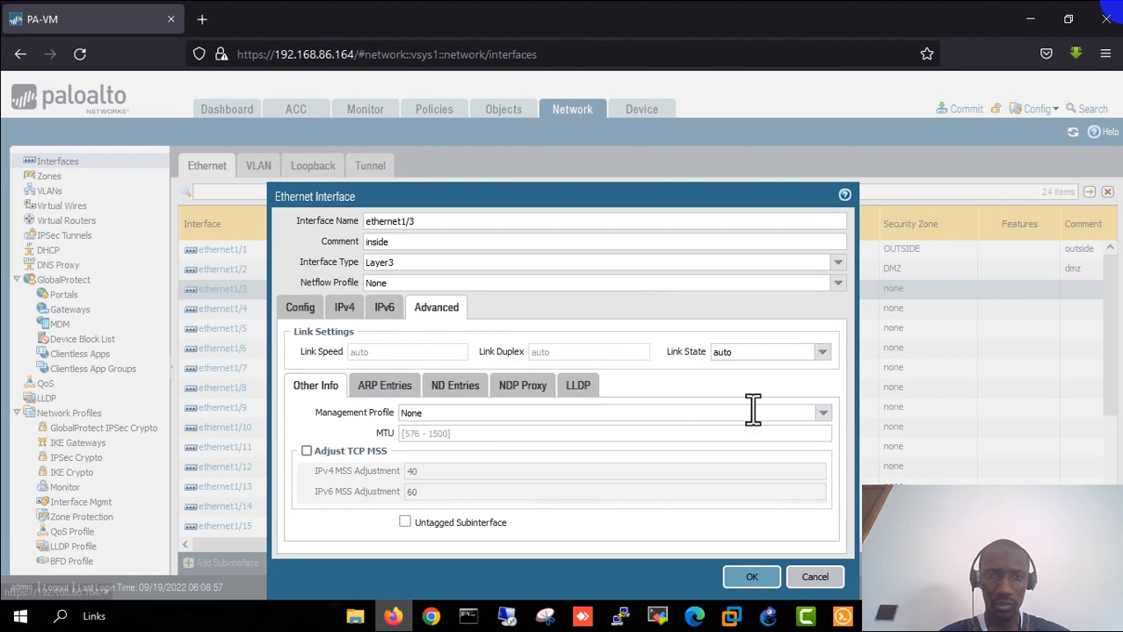
click(823, 415)
click(493, 447)
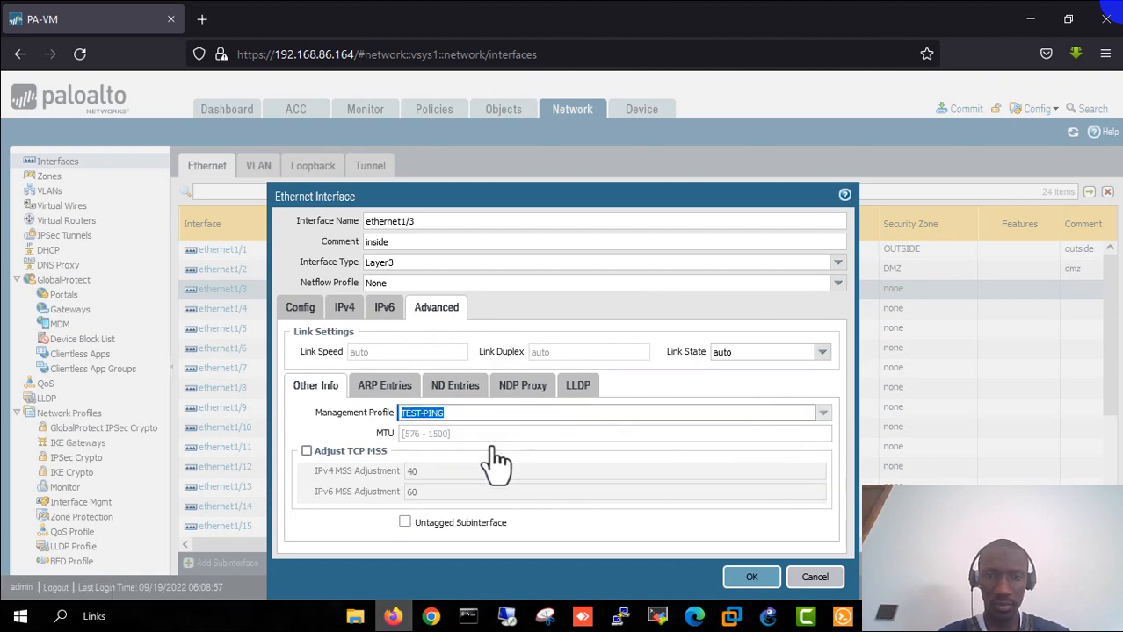
click(819, 352)
click(729, 385)
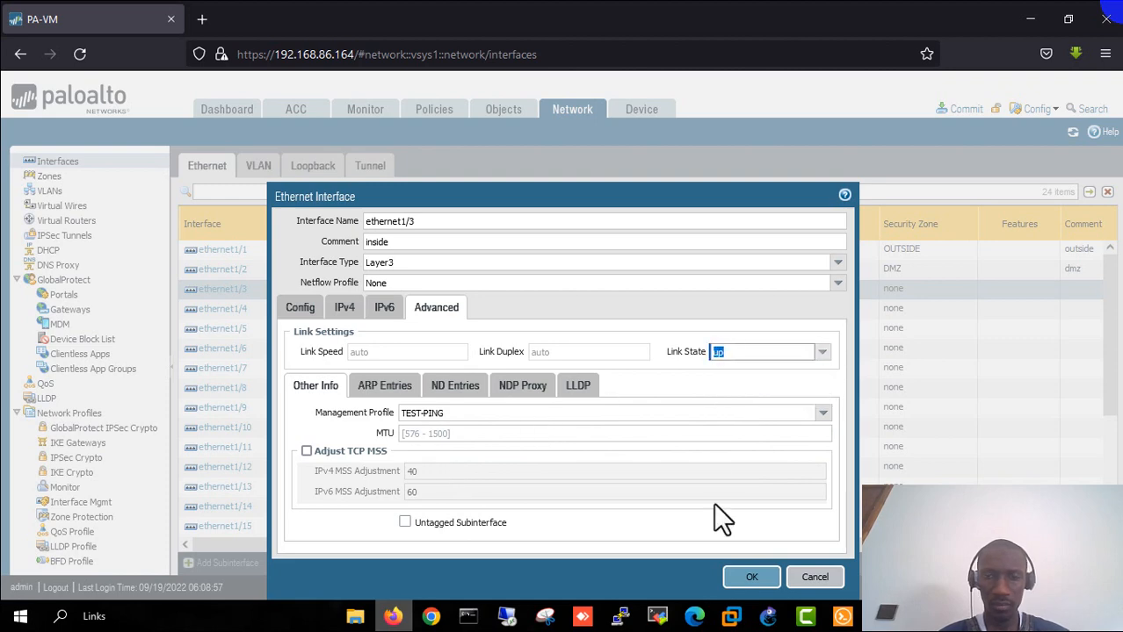
click(752, 578)
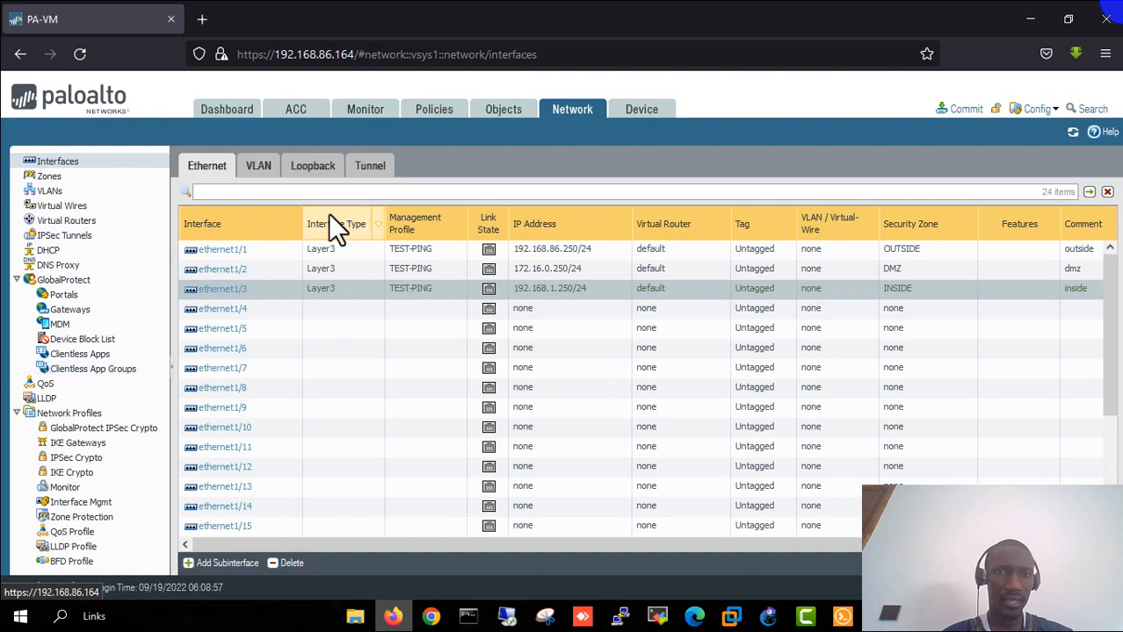
- Switch to the Objects section, showing the empty Addresses list
click(501, 111)
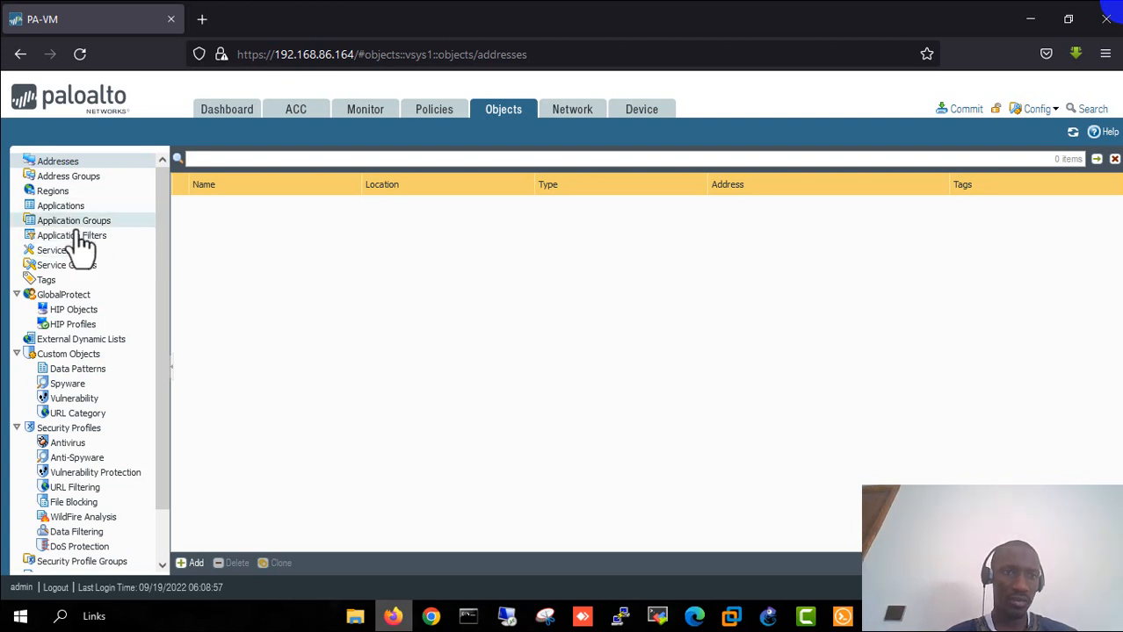
- Under Objects › Tags, add tag INSIDE coloured Lime with comment inside
click(47, 281)
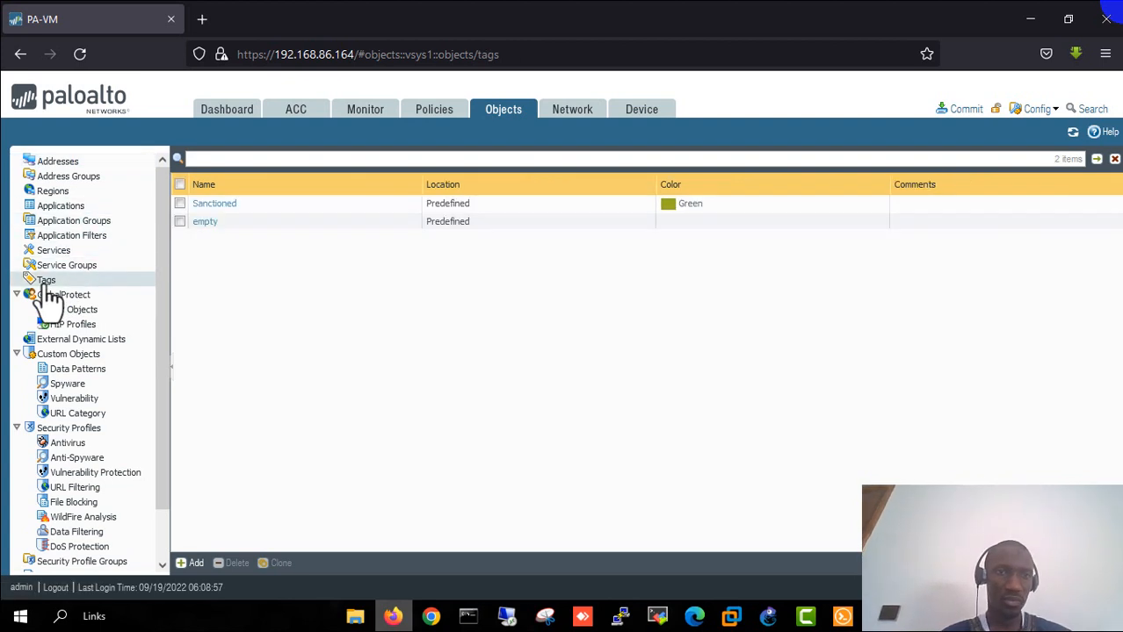
click(192, 564)
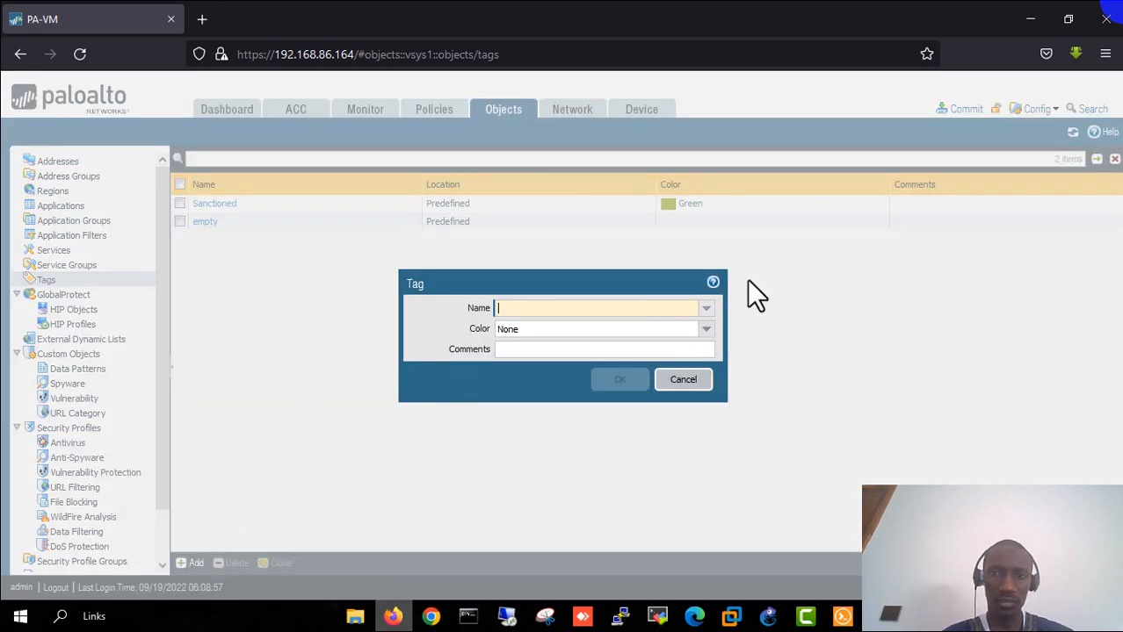
click(705, 327)
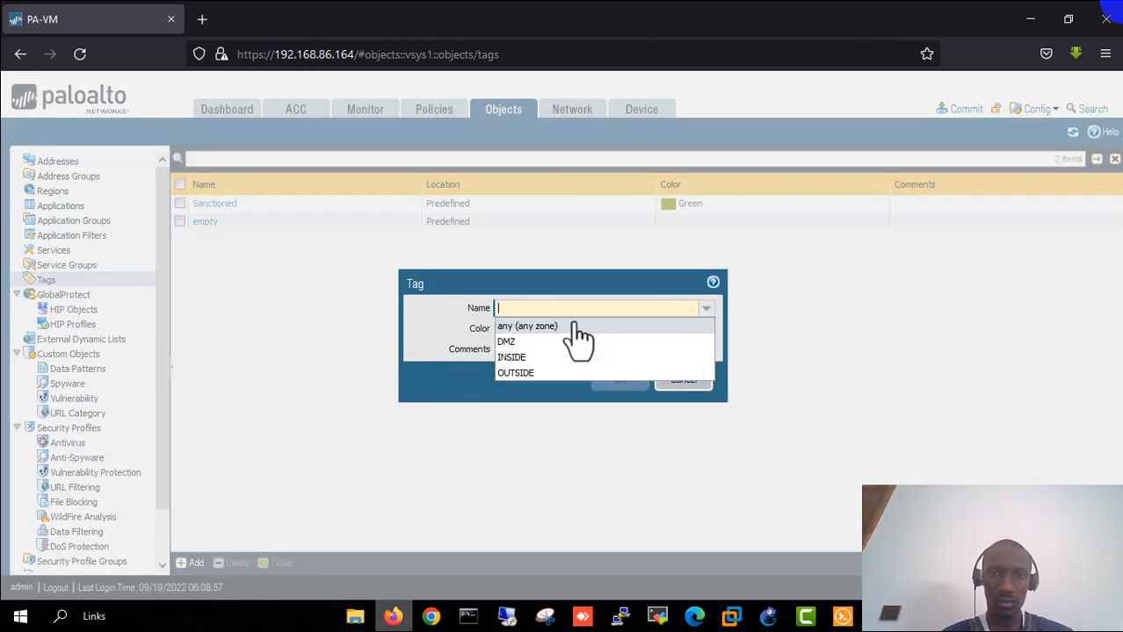
click(525, 358)
click(703, 329)
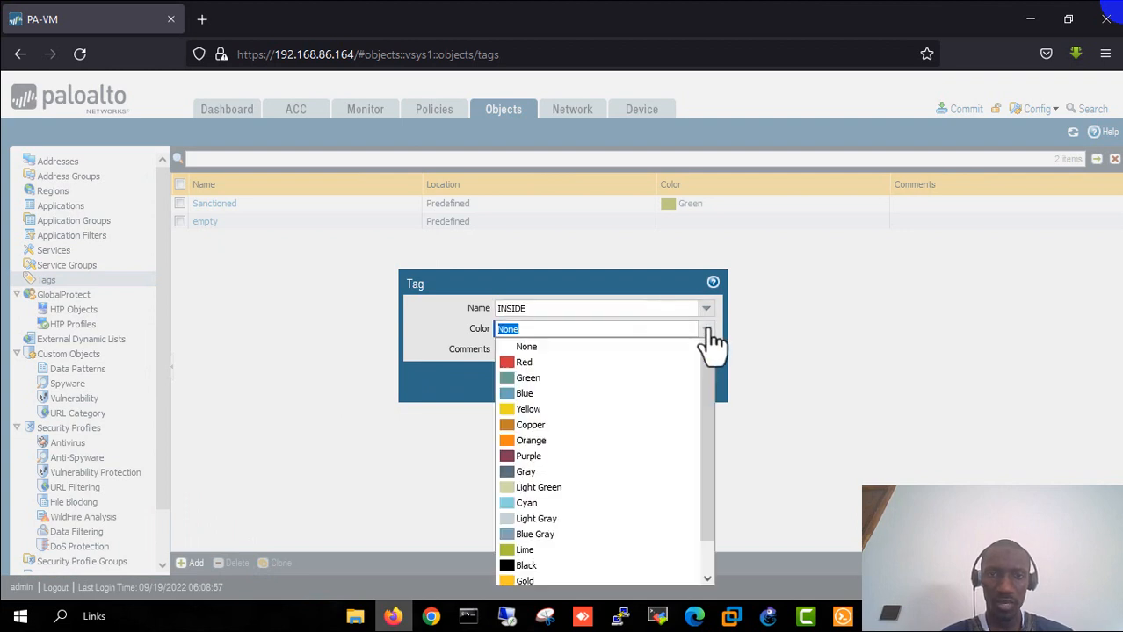
scroll(606, 479, down, 1)
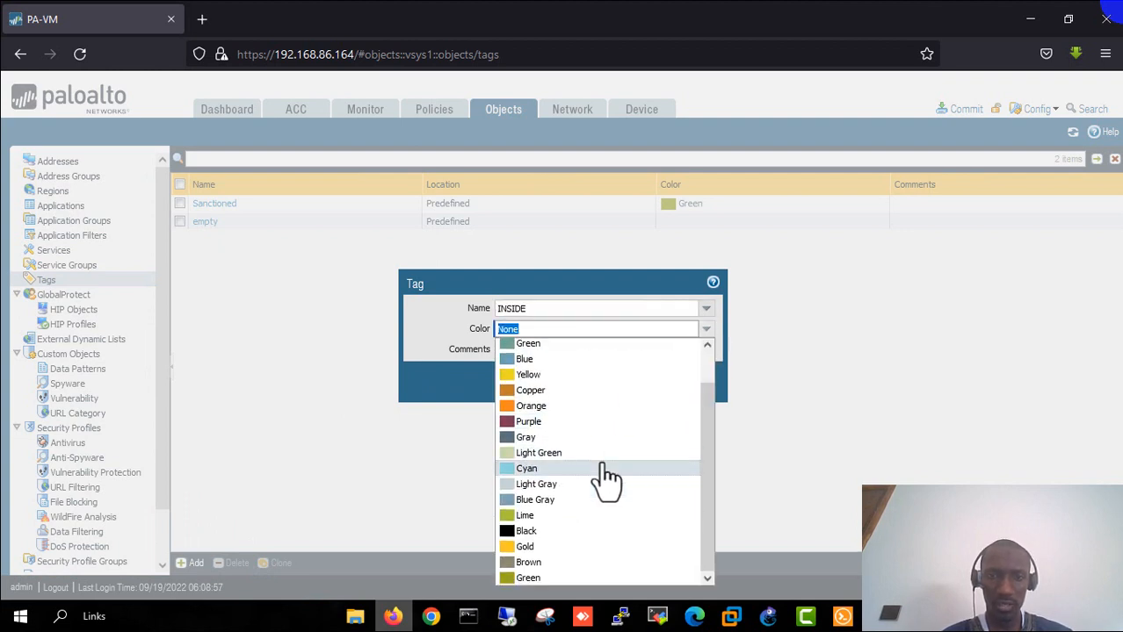
click(538, 518)
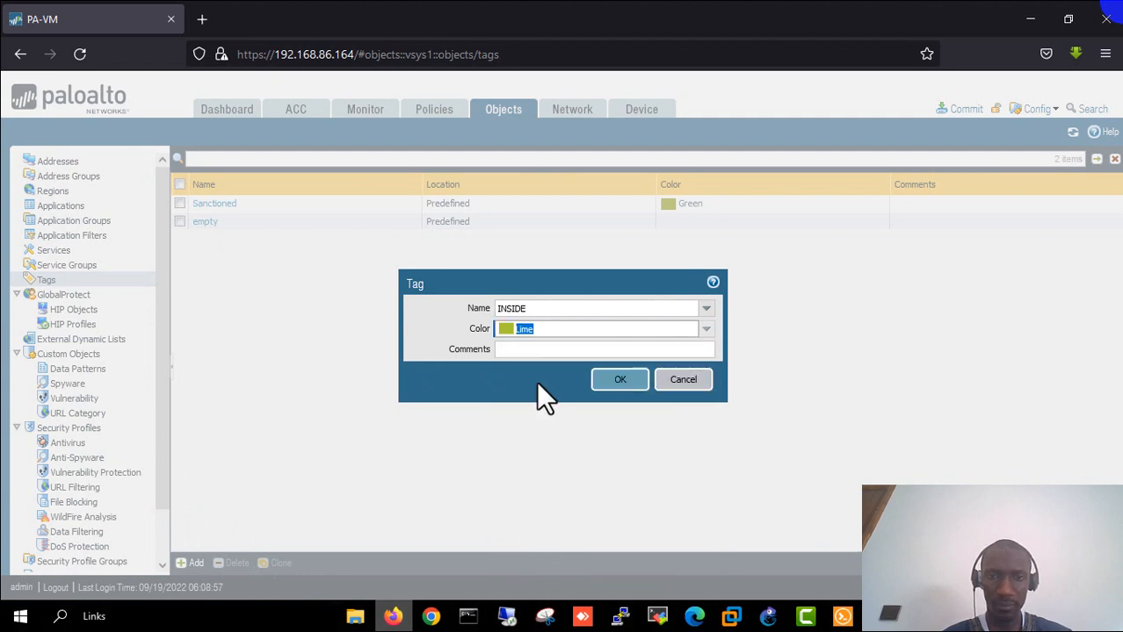
click(606, 350)
text(inside)
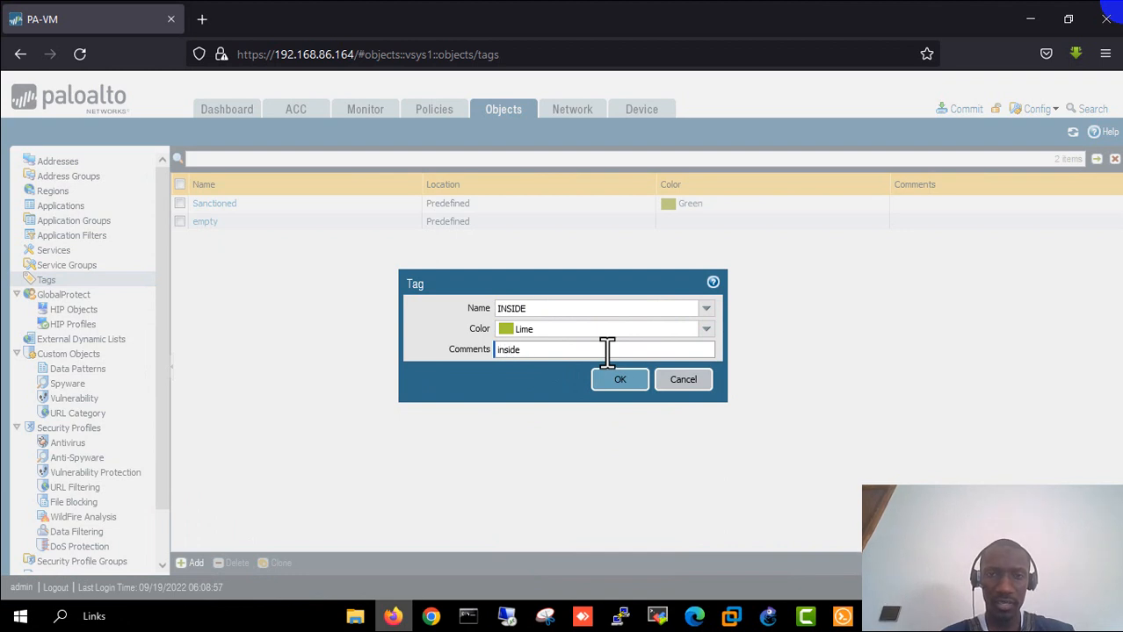
key(Return)
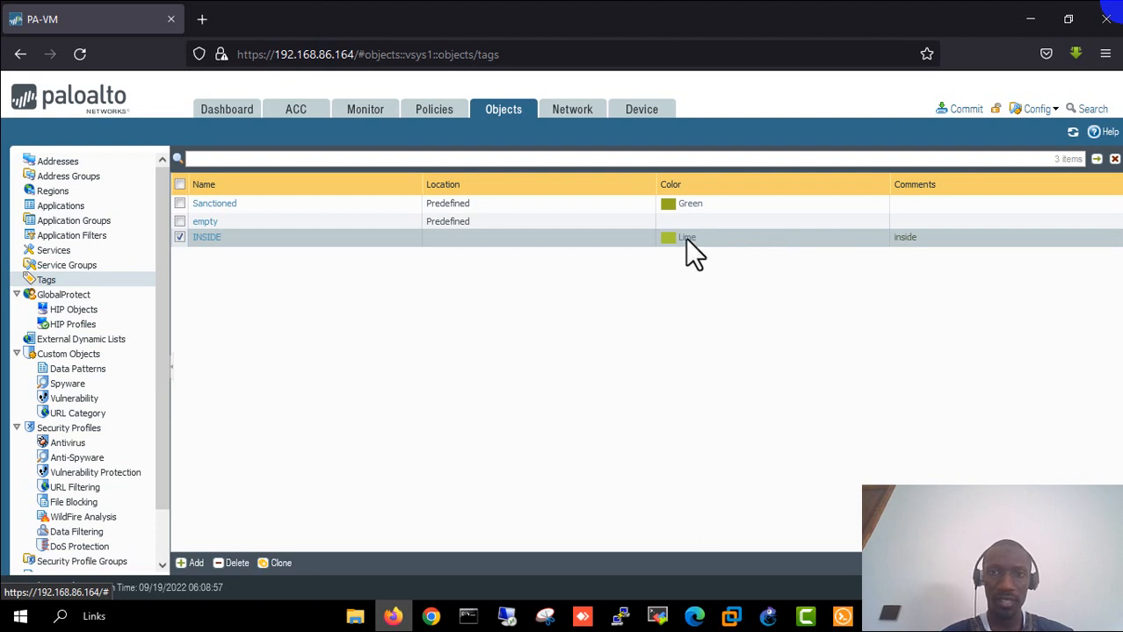
click(190, 567)
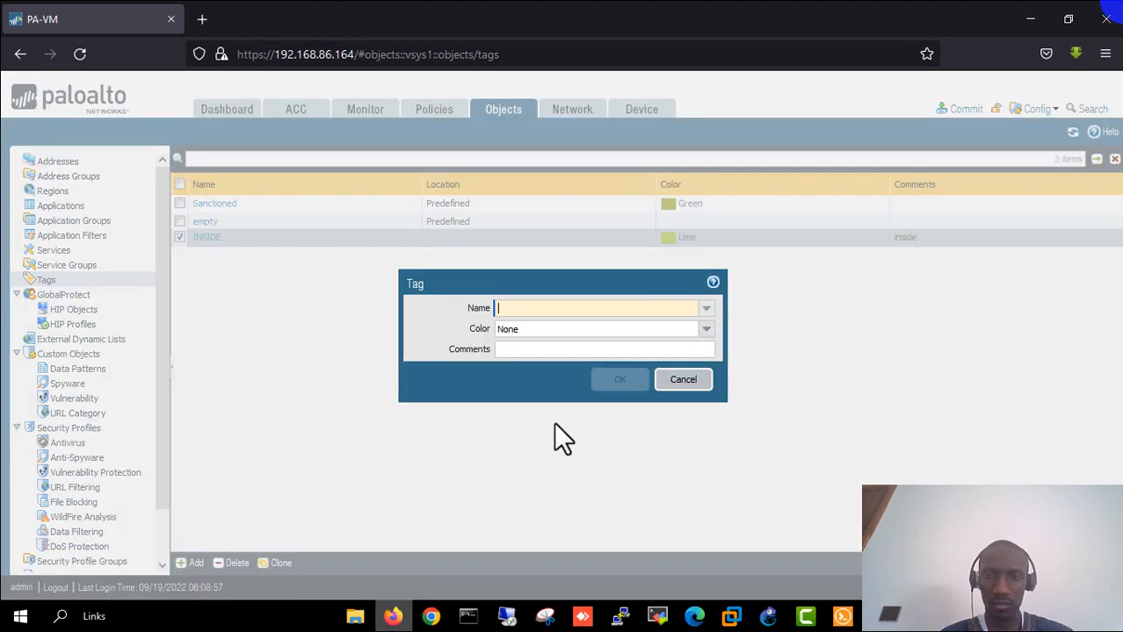
- Add tag OUTSIDE coloured Red with comment outside
click(705, 308)
click(520, 373)
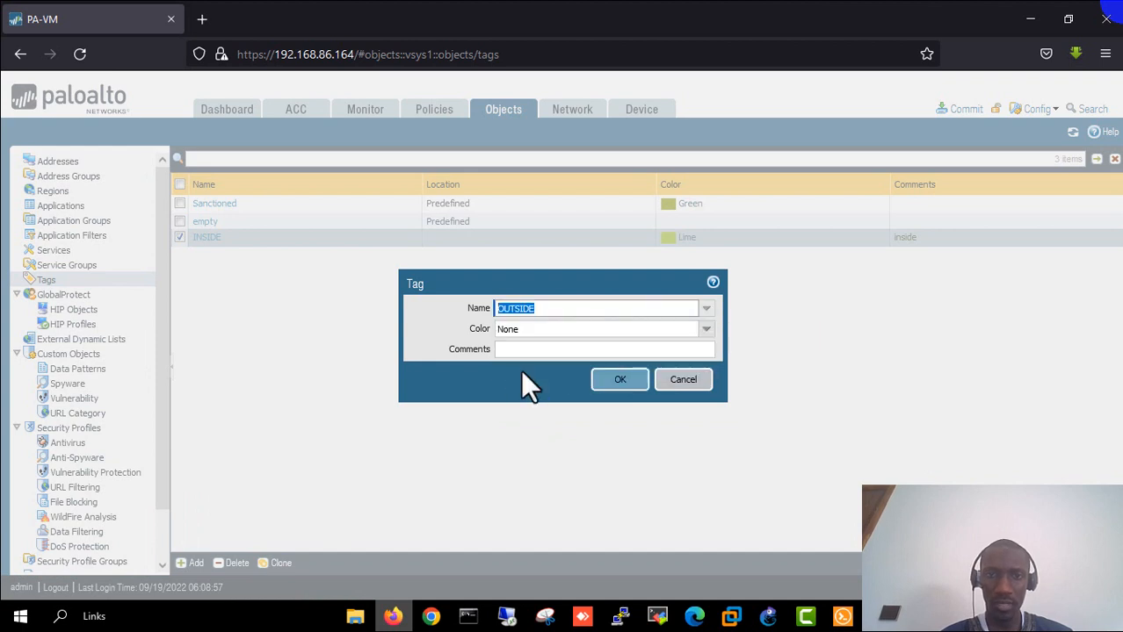
click(708, 331)
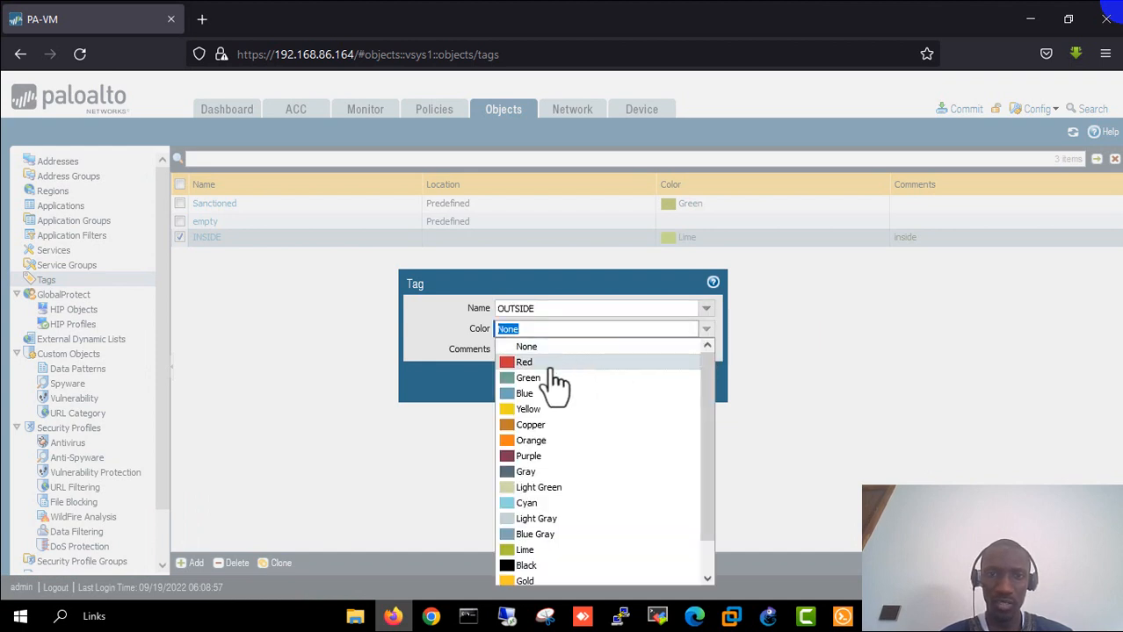
click(524, 362)
click(577, 349)
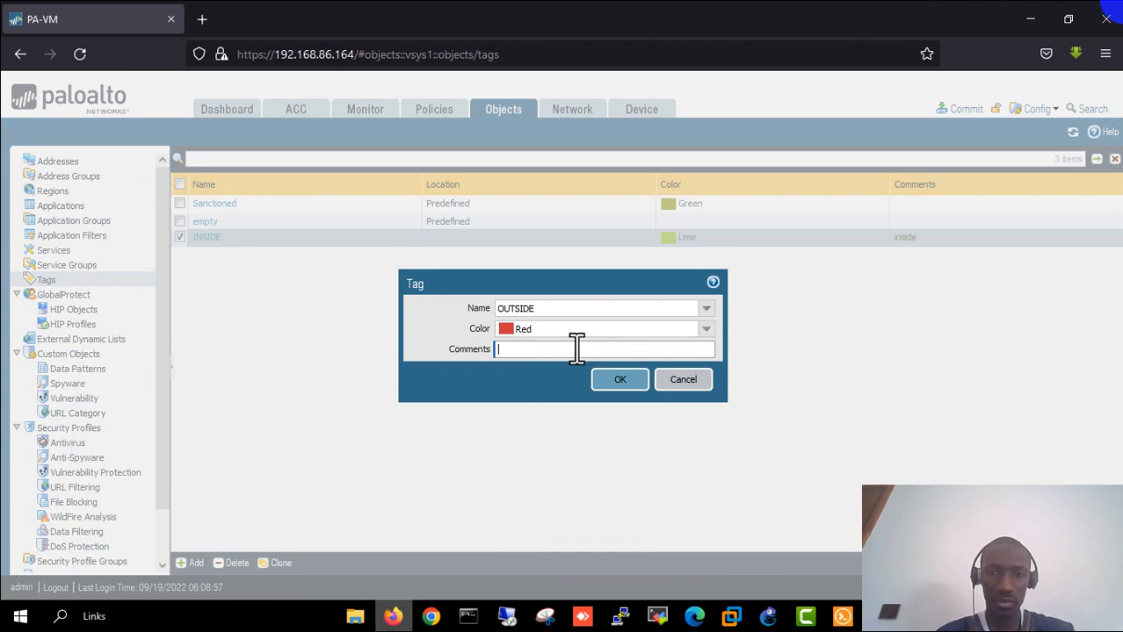
text(outs)
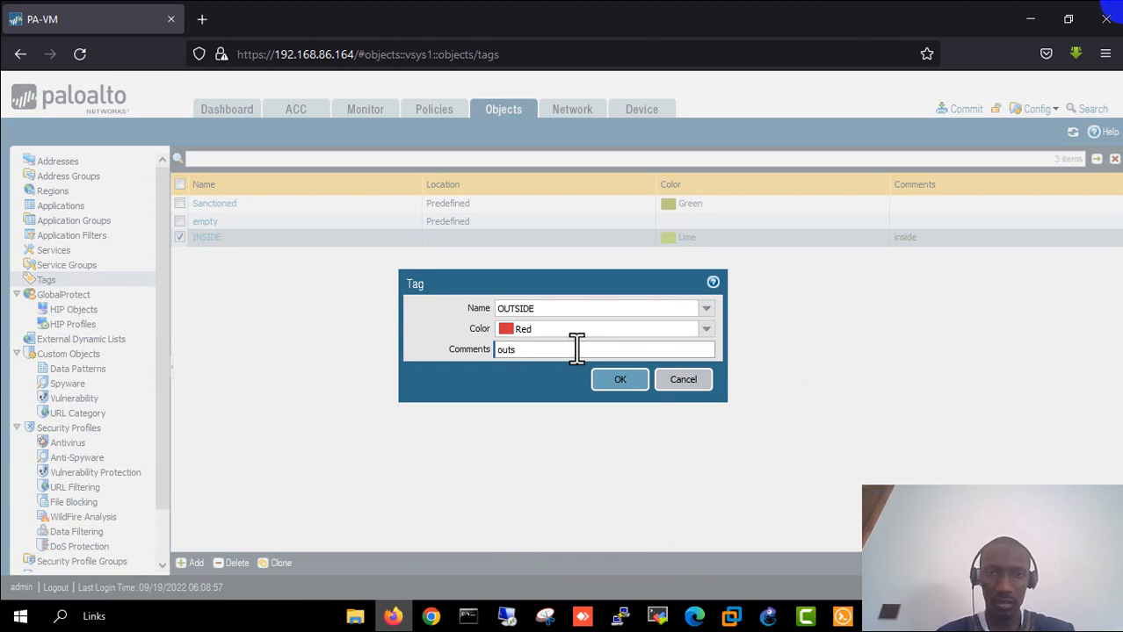
text(ide)
click(616, 380)
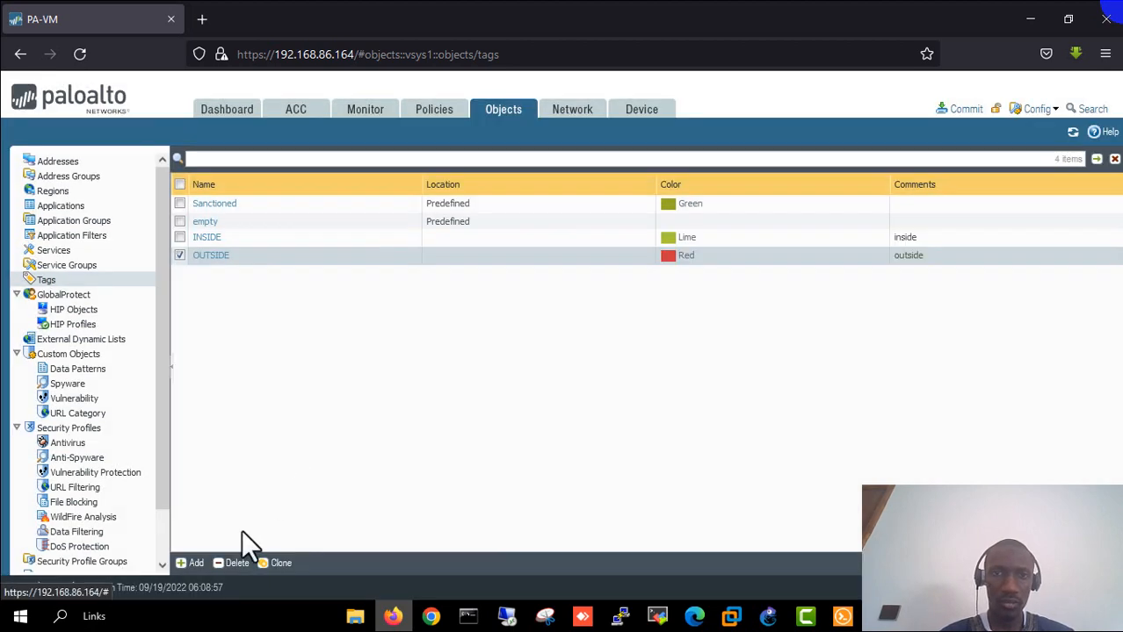
- Add tag DMZ coloured Orange with comment dmz
click(193, 566)
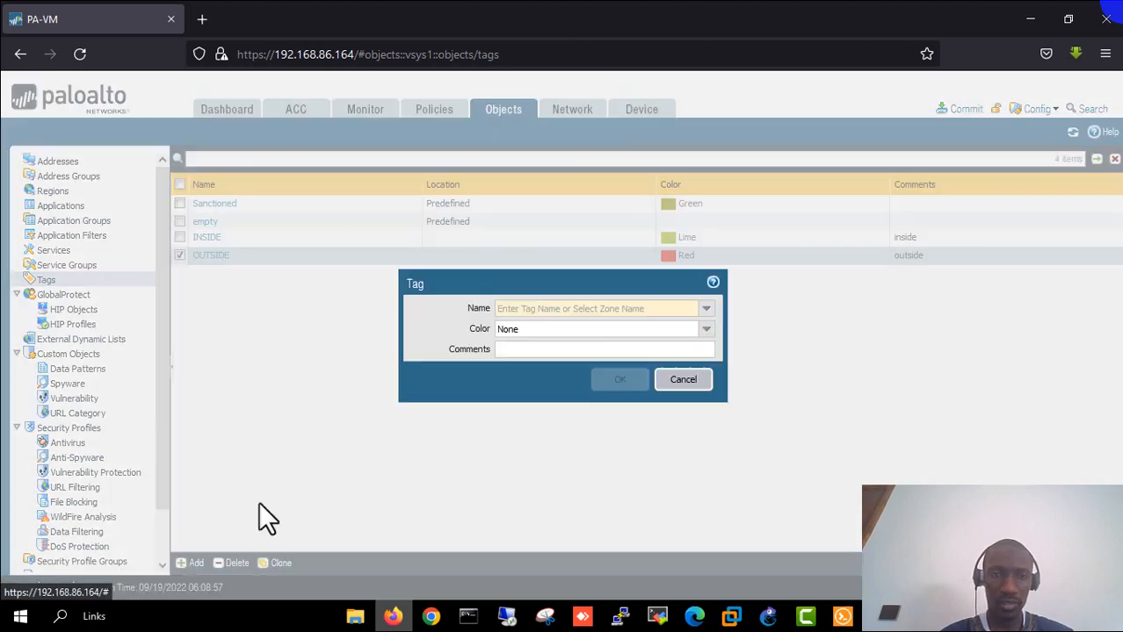
click(706, 308)
click(532, 341)
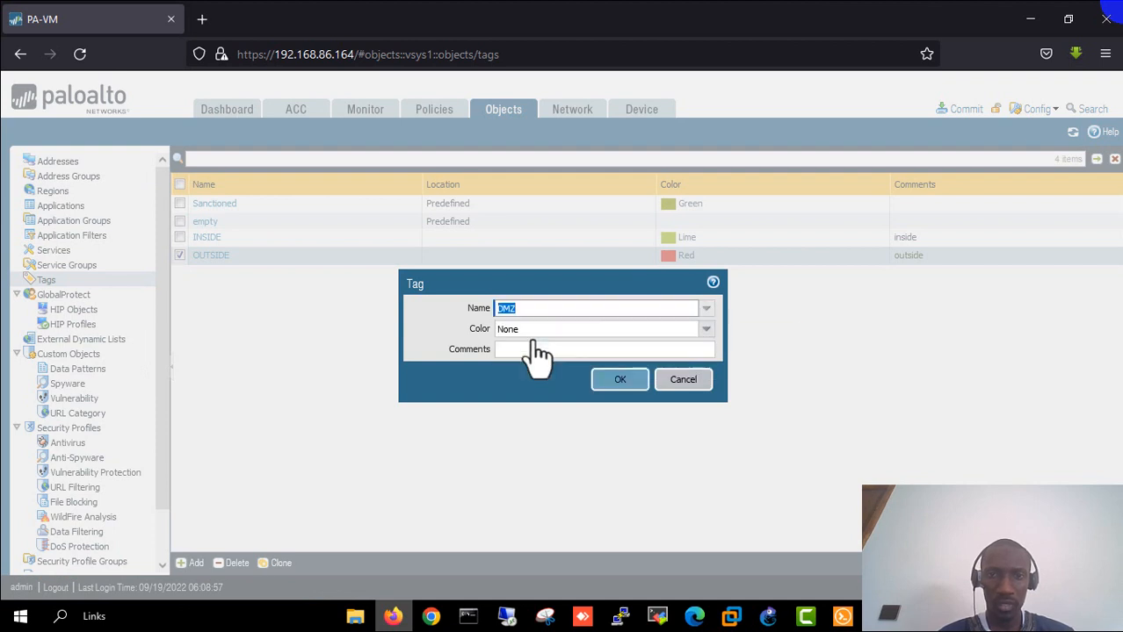
click(706, 329)
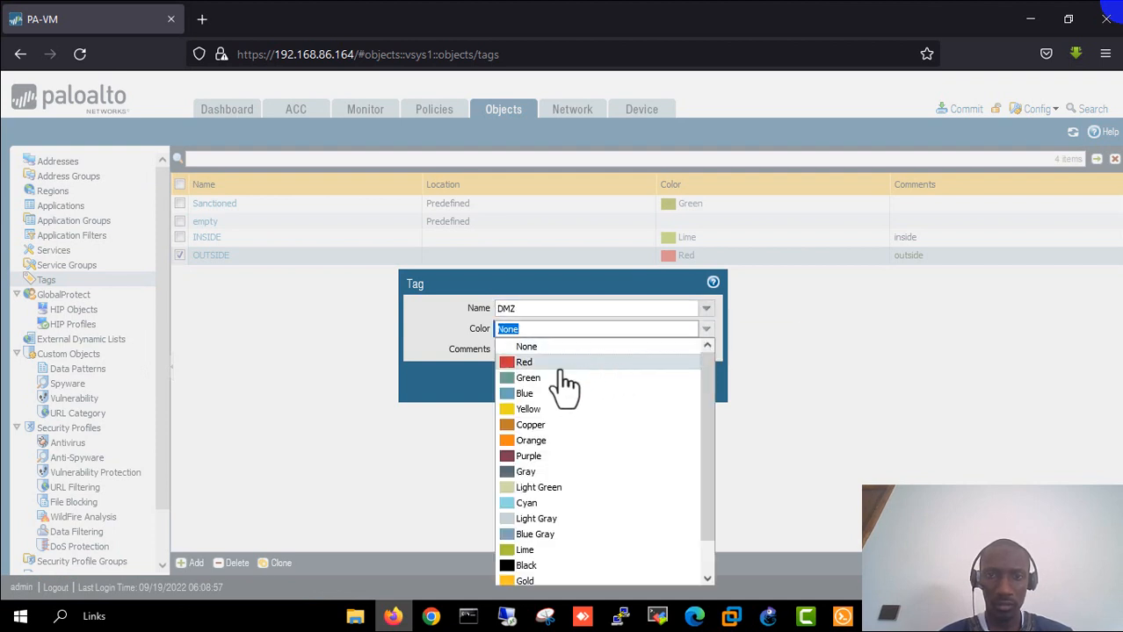
click(538, 441)
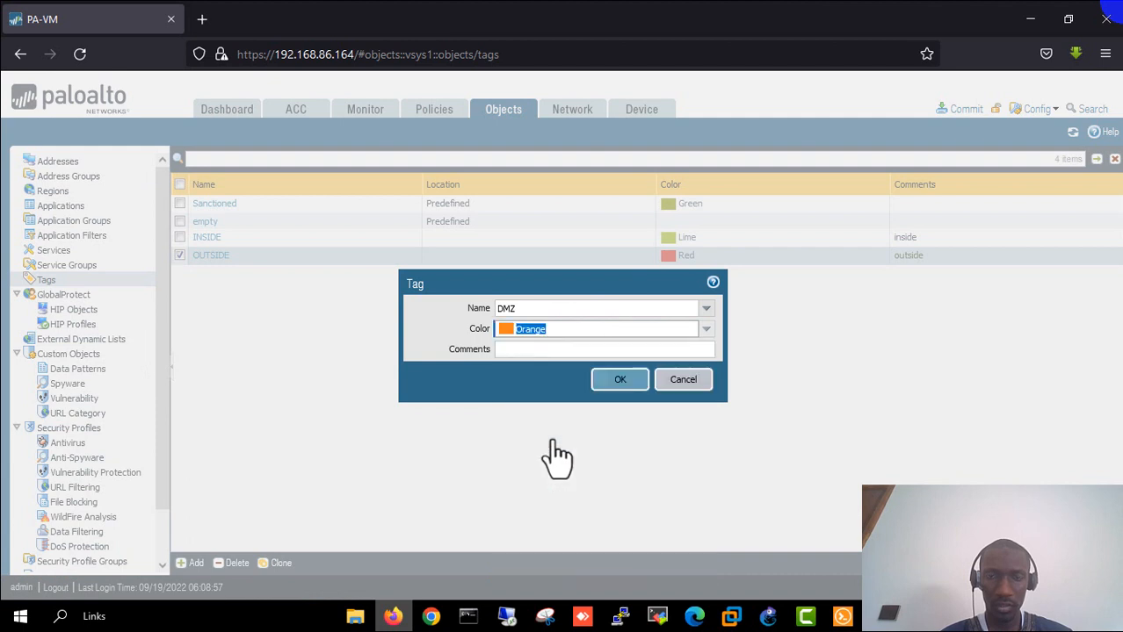
click(541, 349)
text(dm)
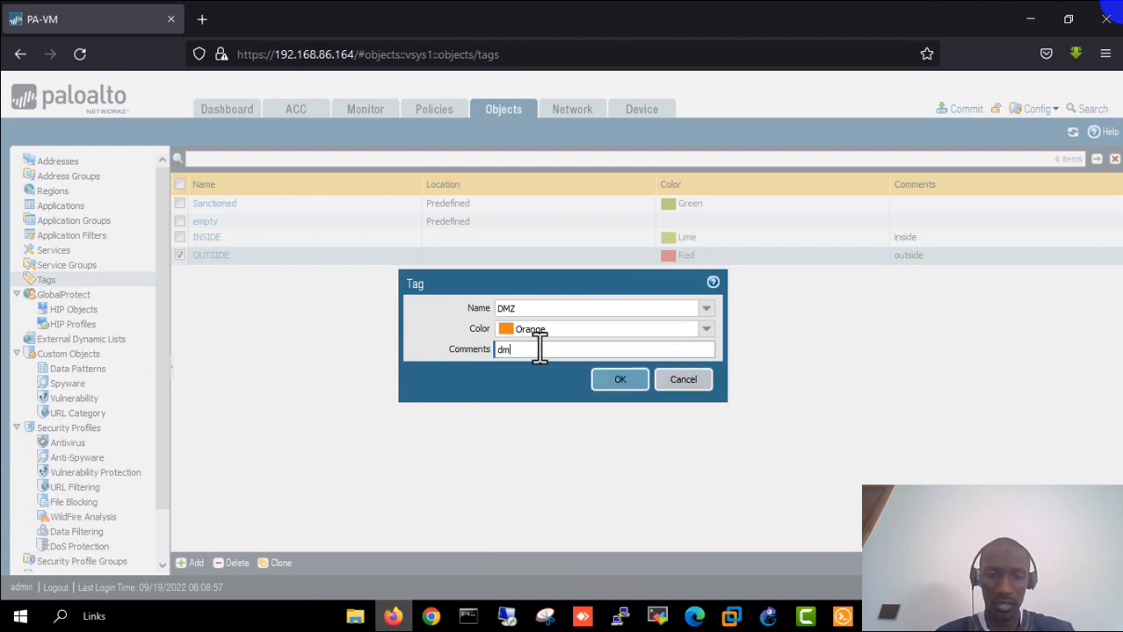
text(z)
click(619, 379)
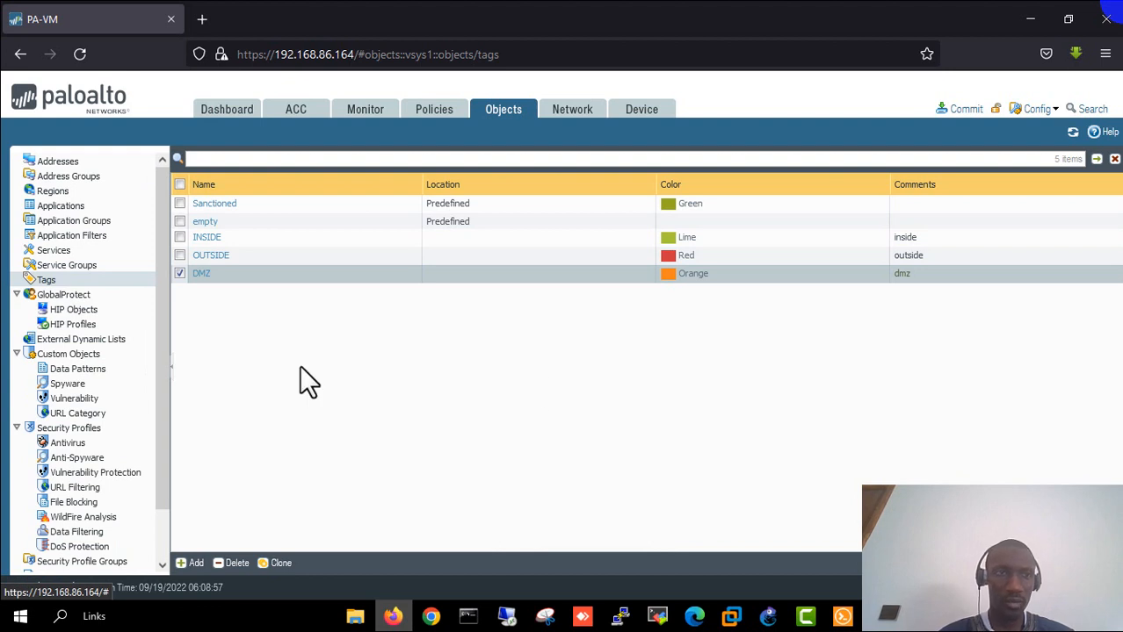
- Create address object IP-INSIDE, IP Netmask 192.168.1.0/24, with tag INSIDE
click(58, 162)
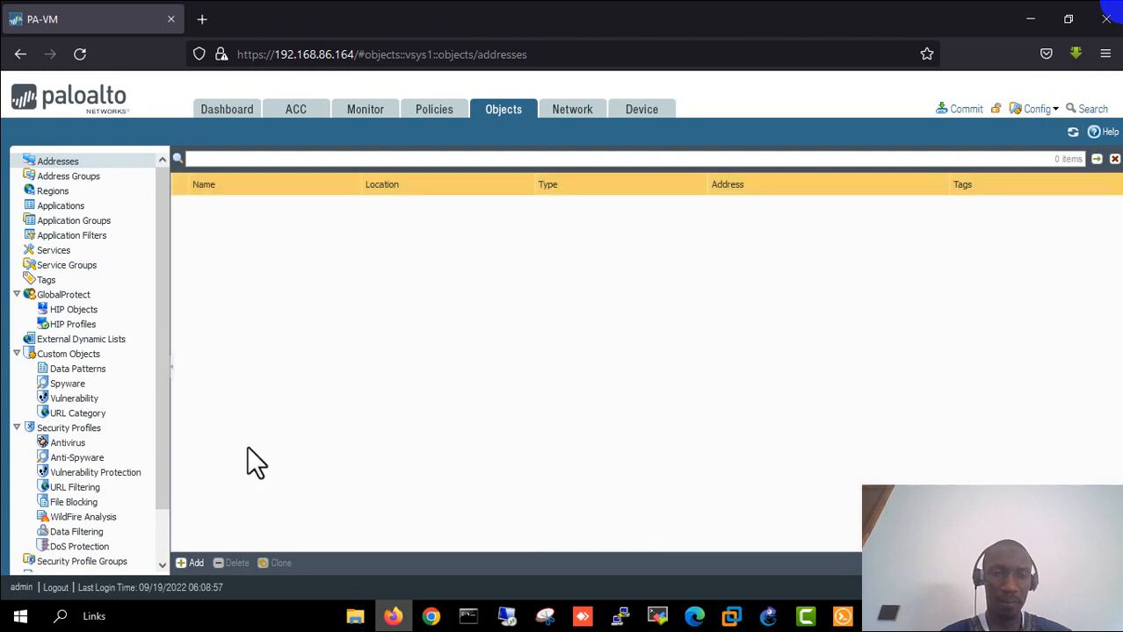
click(192, 563)
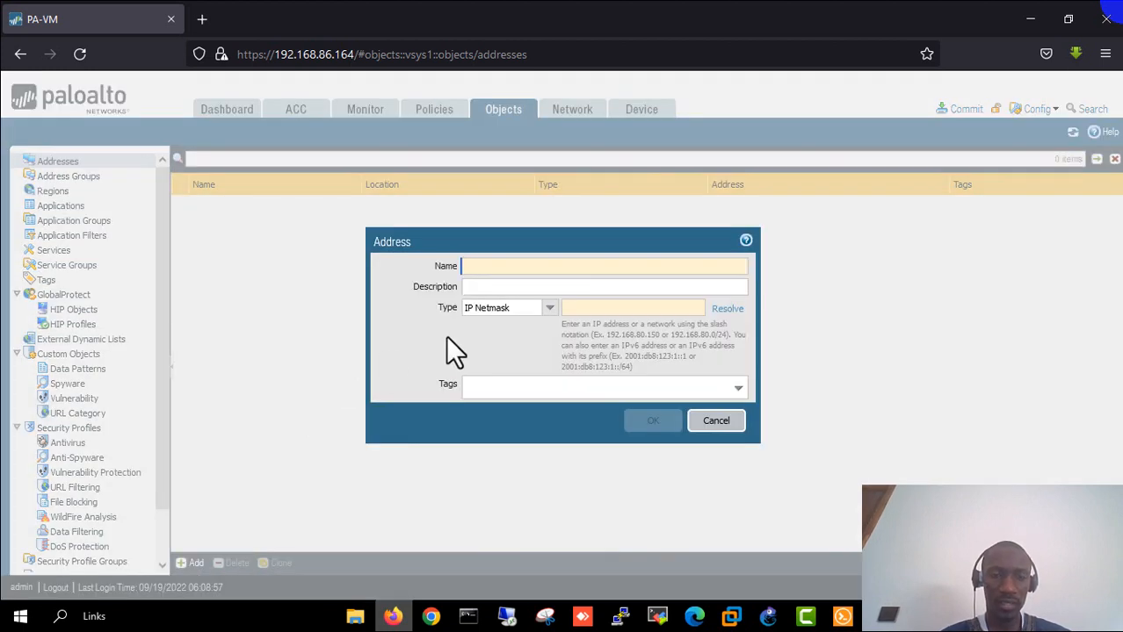
text(IP)
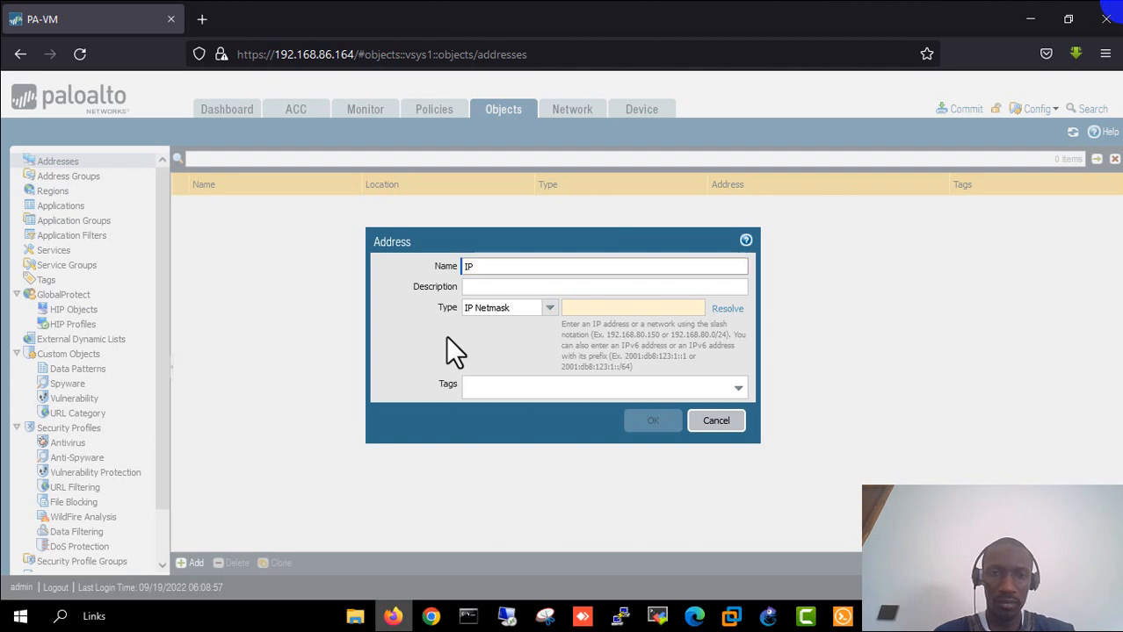
text(-IN)
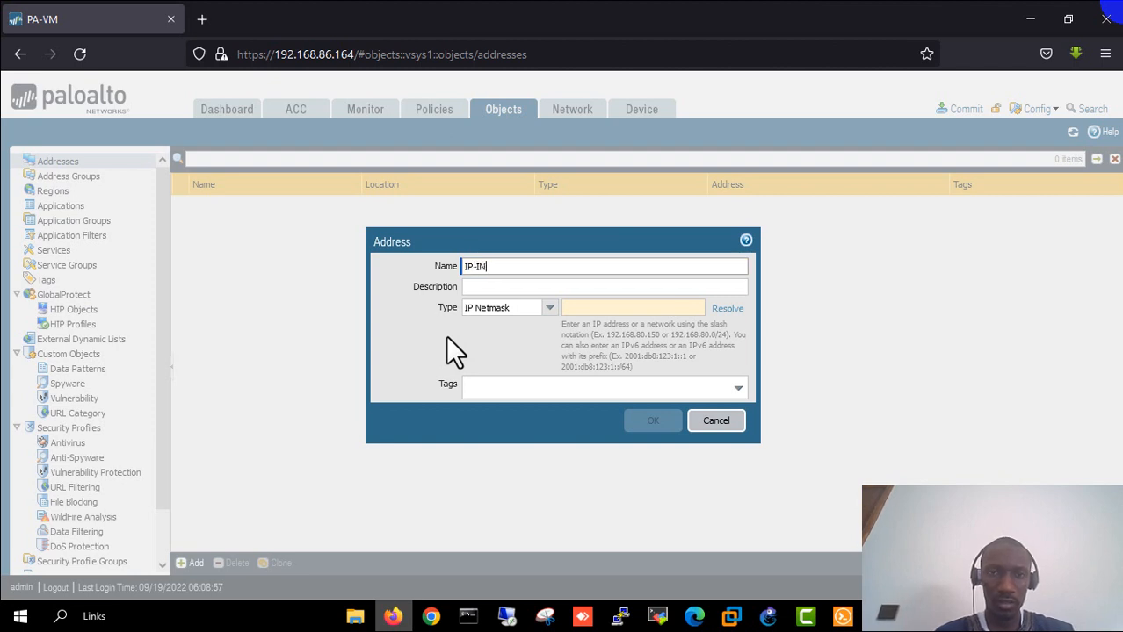
text(SIDE)
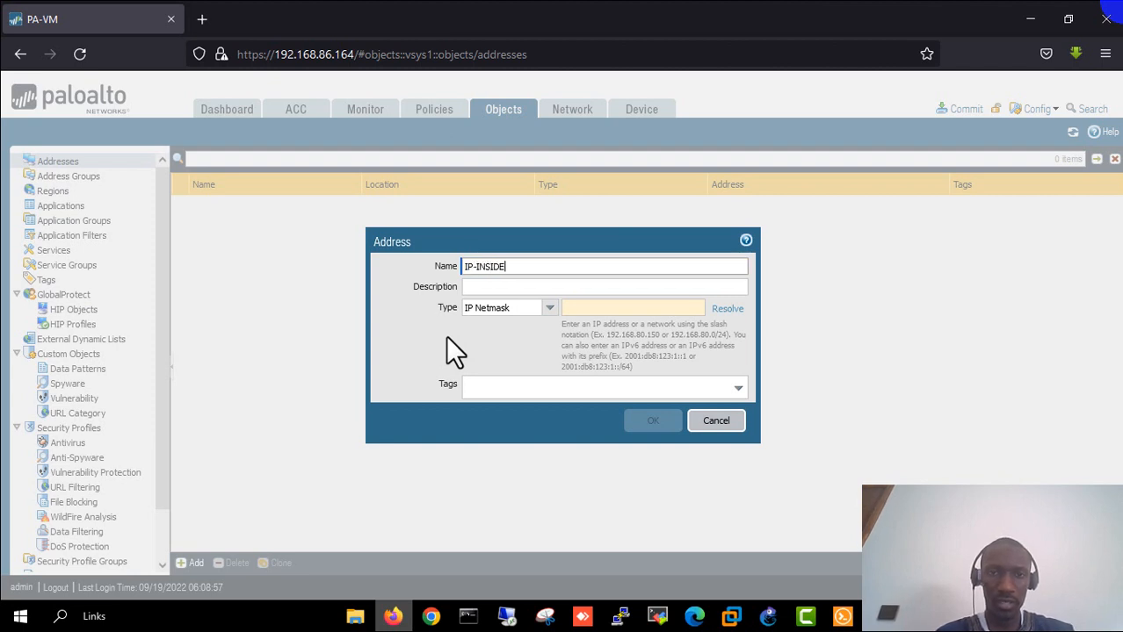
click(549, 308)
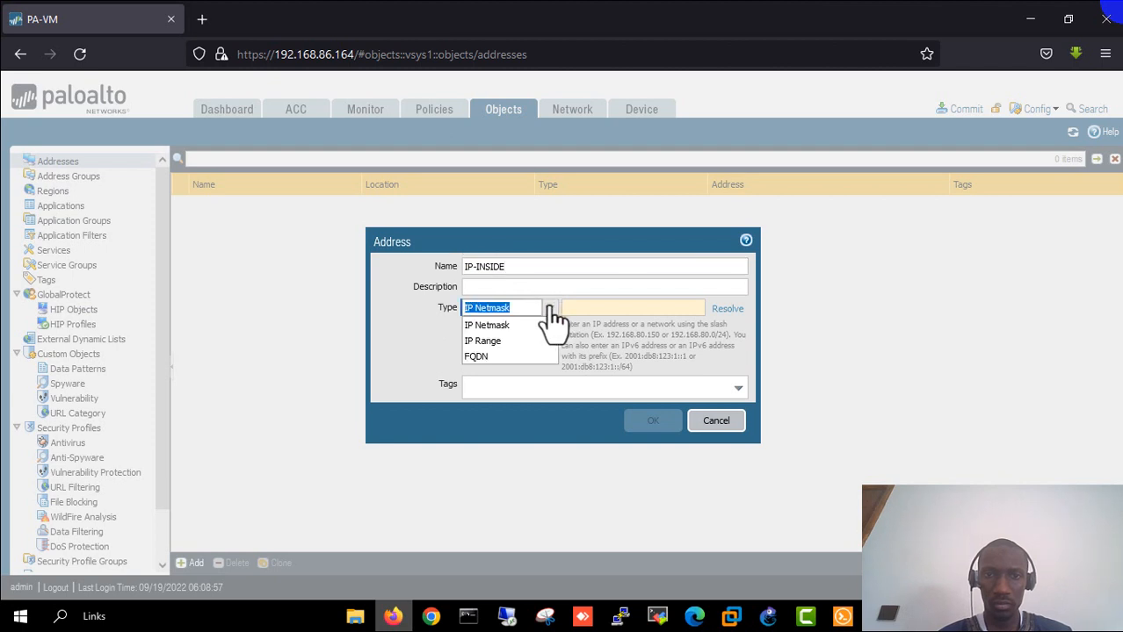
click(492, 325)
click(595, 307)
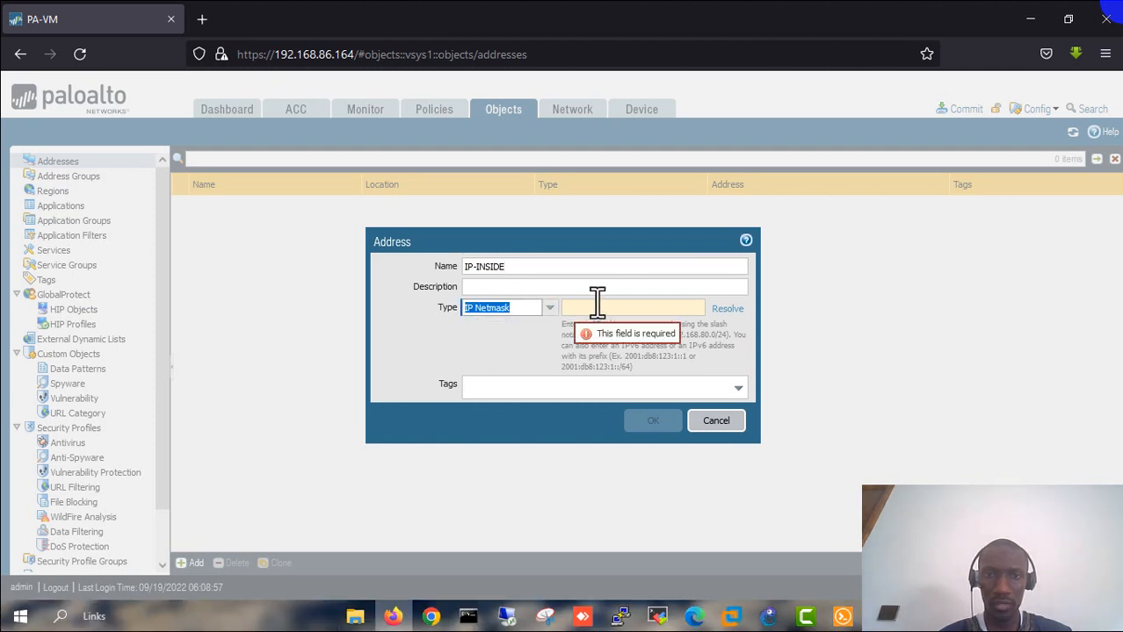
text(19)
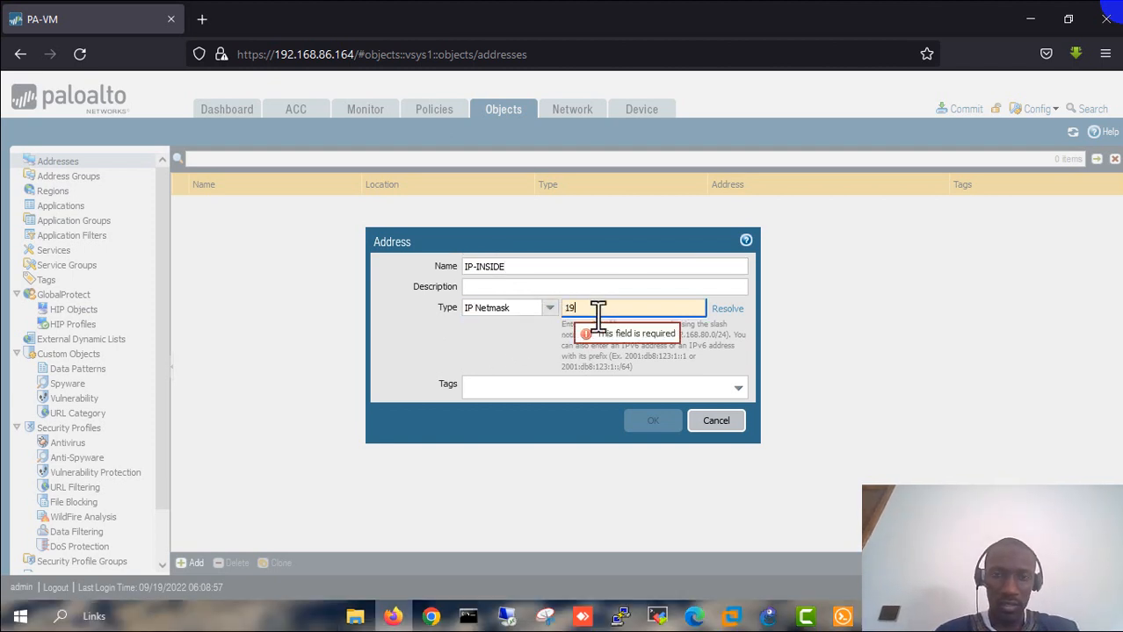
text(2.1)
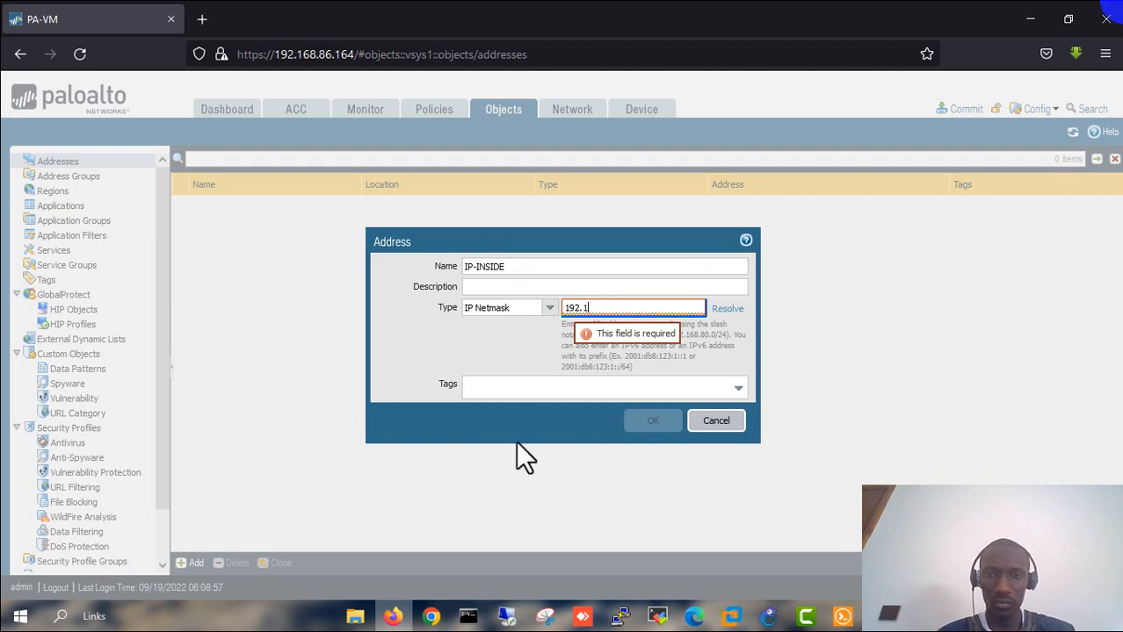
click(716, 424)
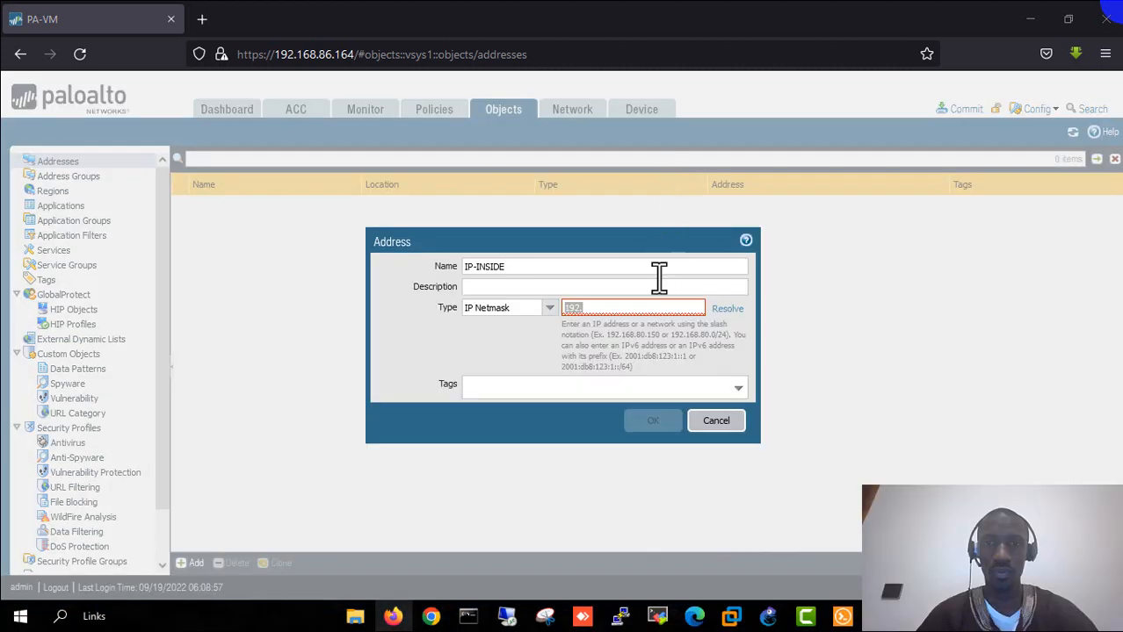
click(607, 308)
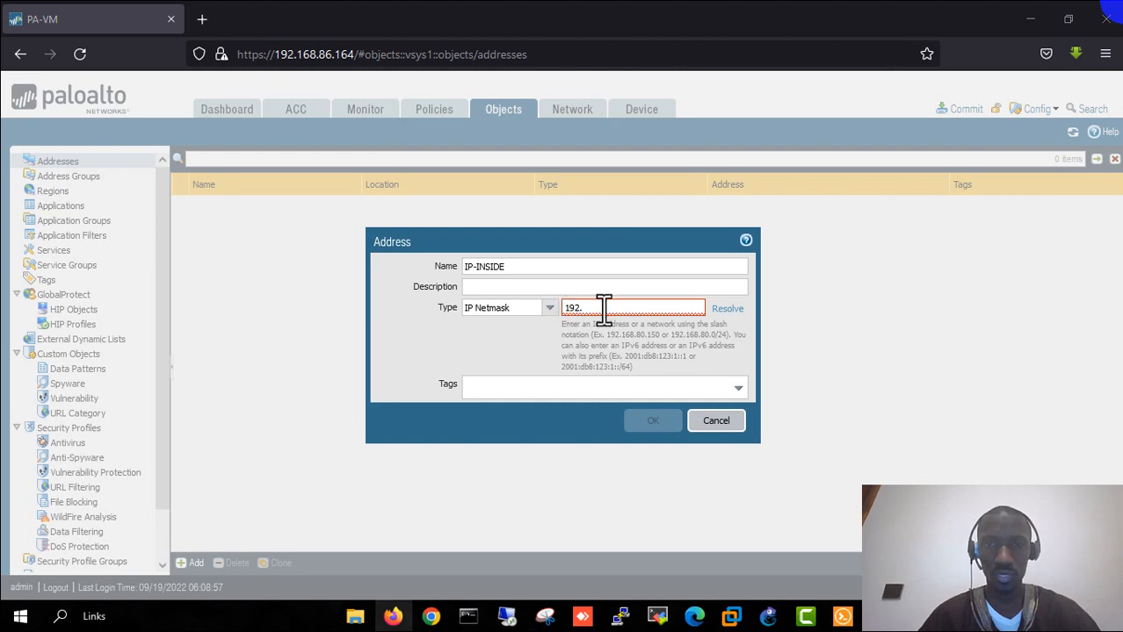
click(605, 309)
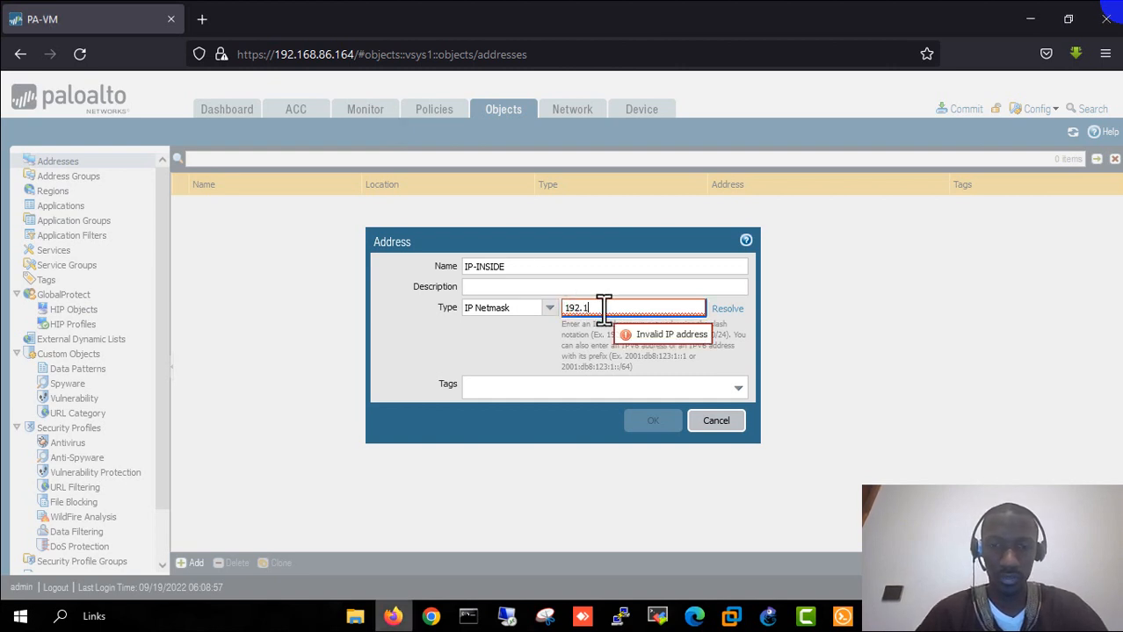
text(168.1.)
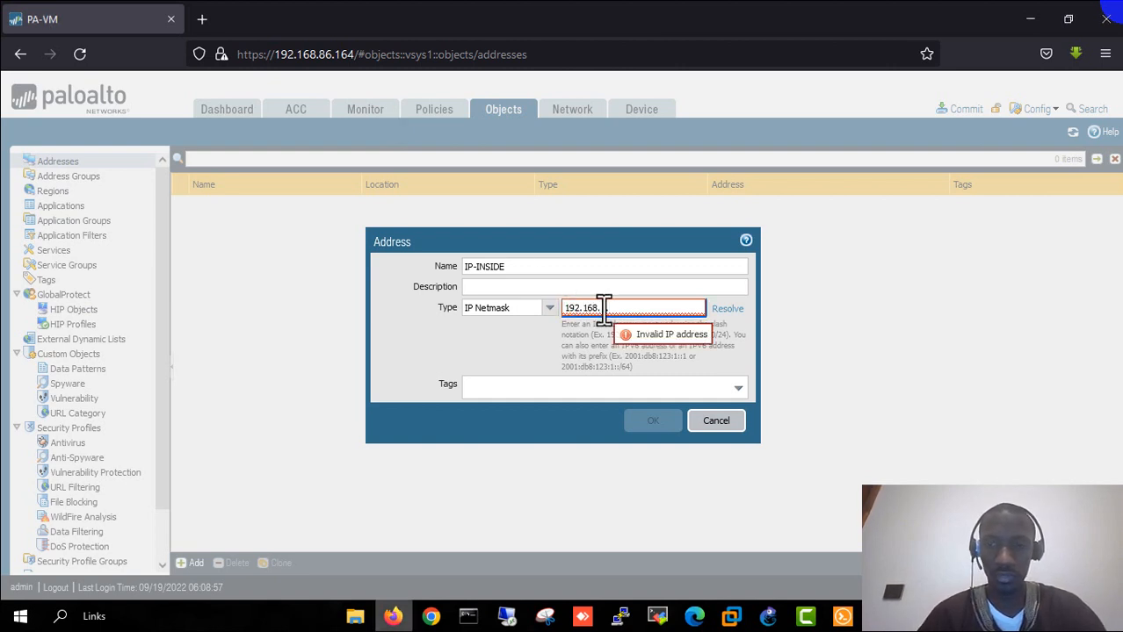
text(0/24)
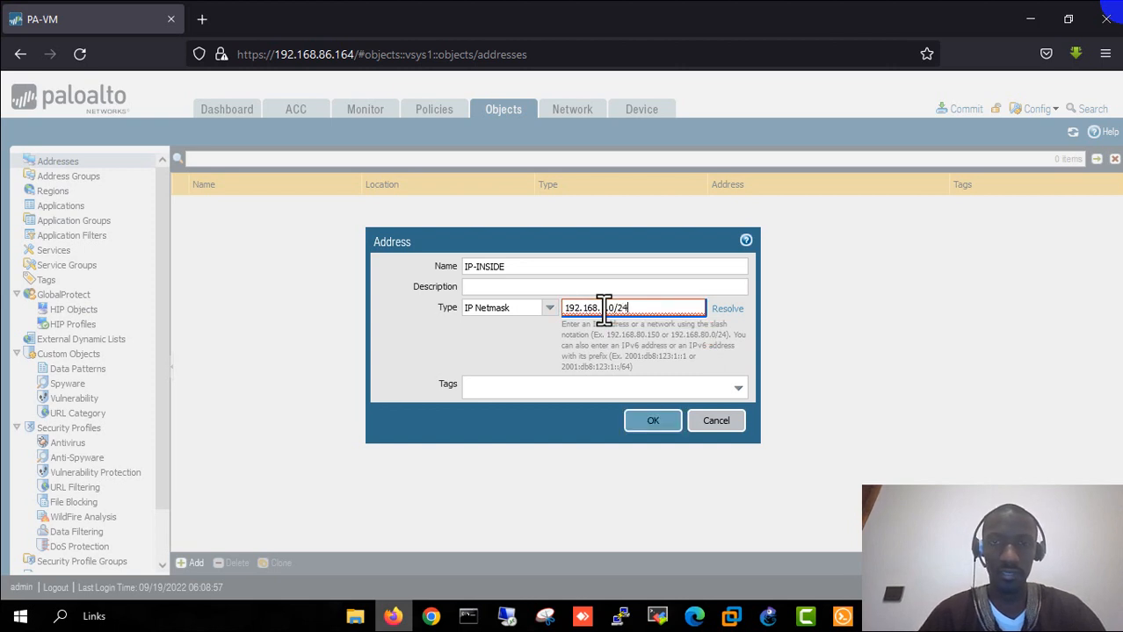
click(738, 386)
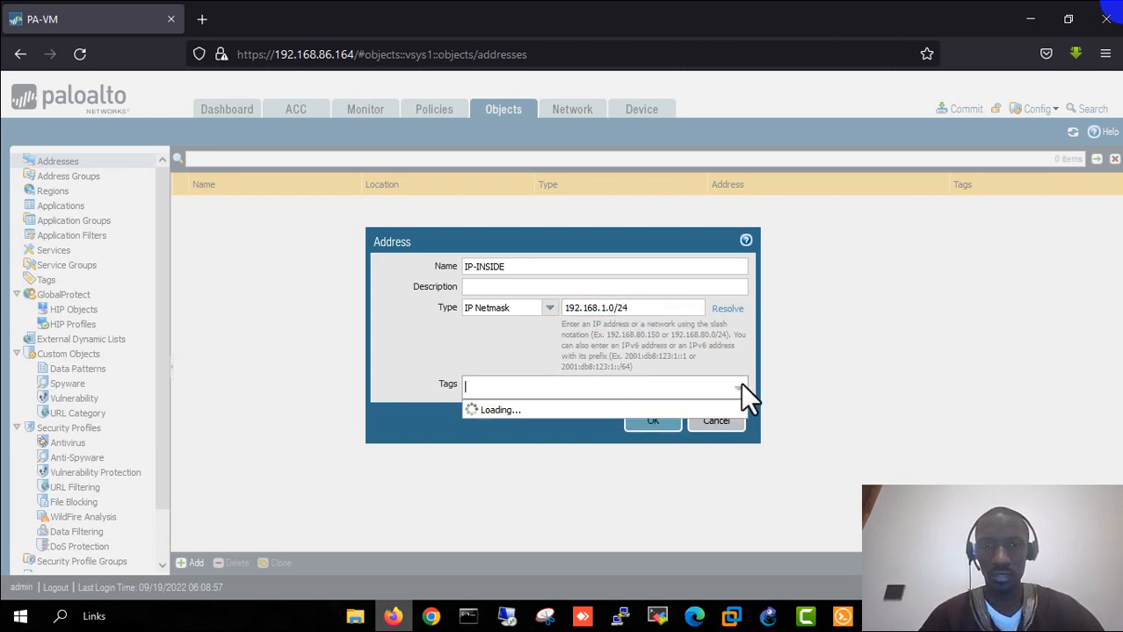
click(532, 423)
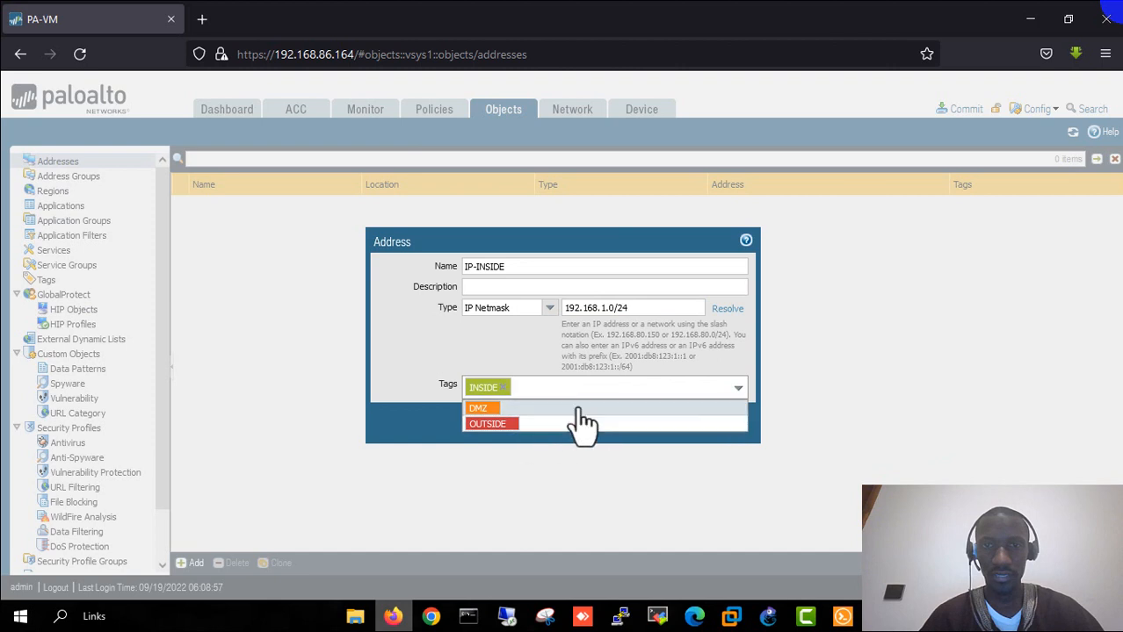
click(394, 376)
click(650, 423)
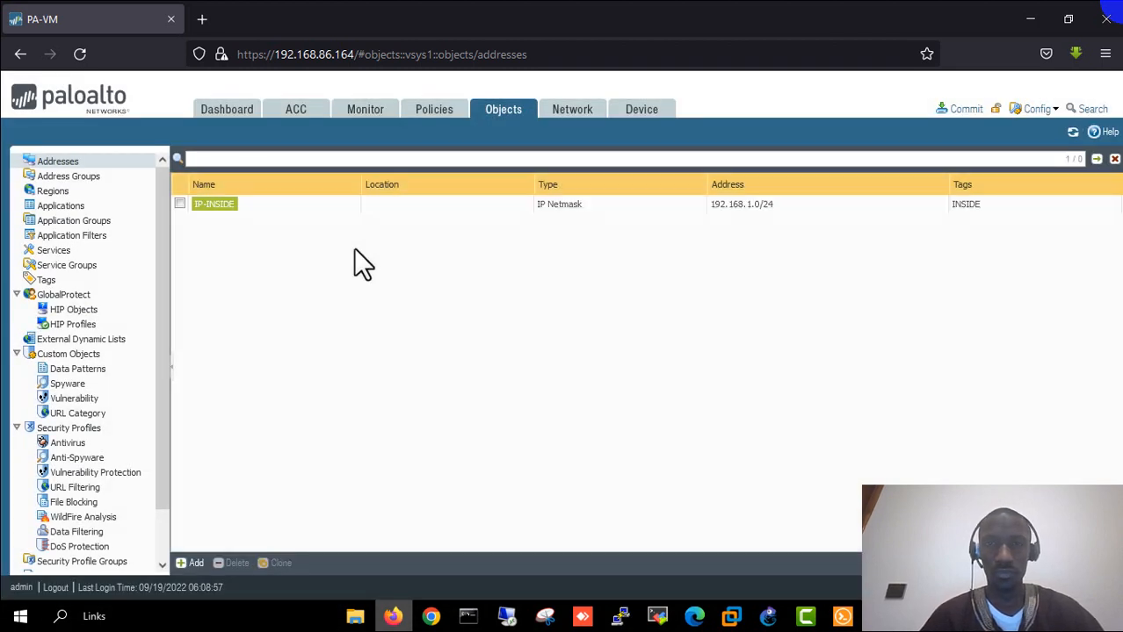
- Create address object IP-OUTSIDE, IP Netmask 192.168.86.0/24, with tag OUTSIDE
click(192, 563)
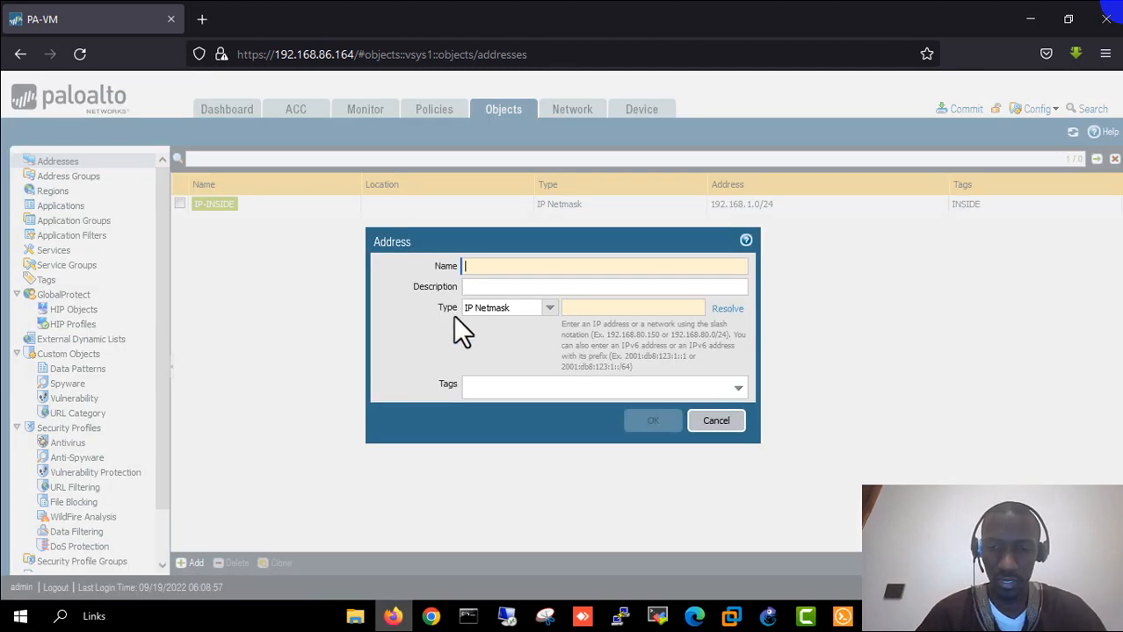
text(IP6)
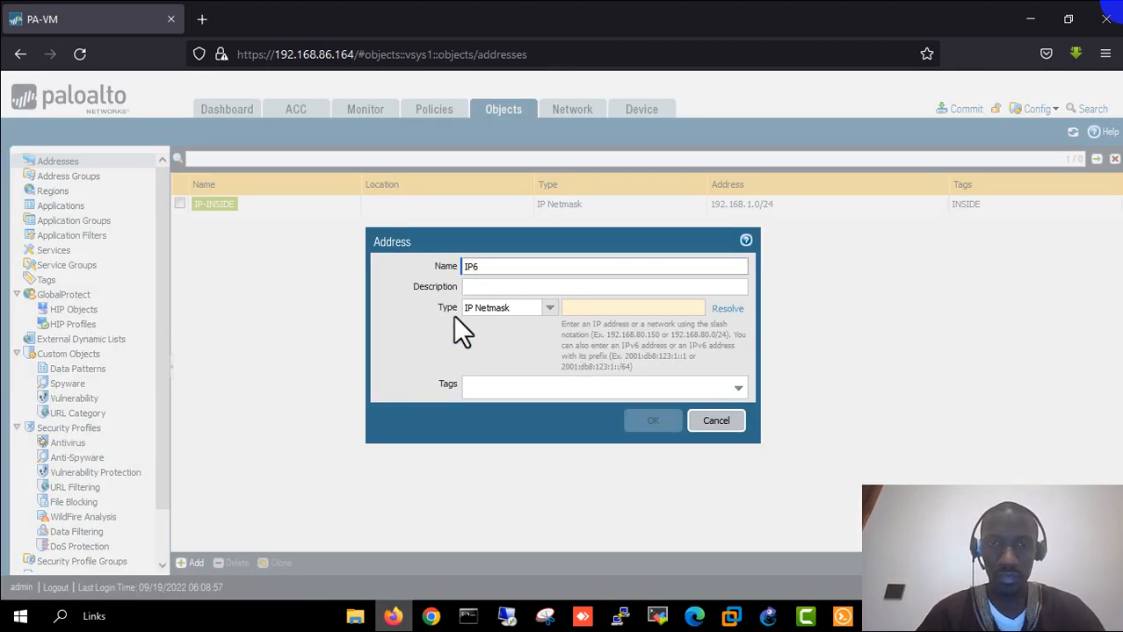
key(BackSpace)
text(-)
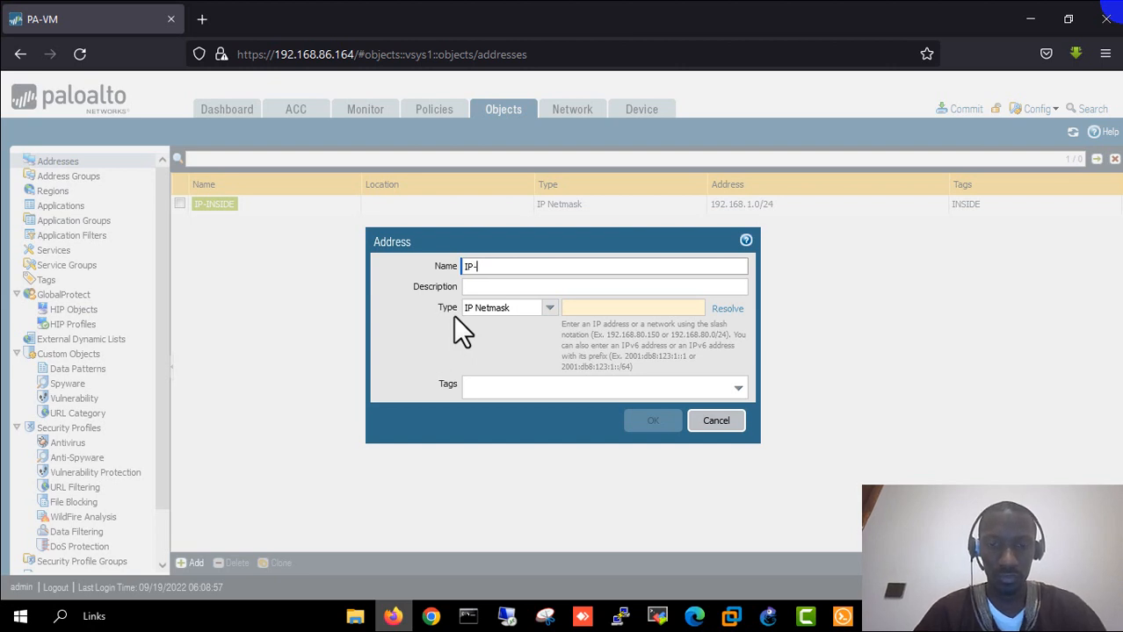
text(OUTSIDE)
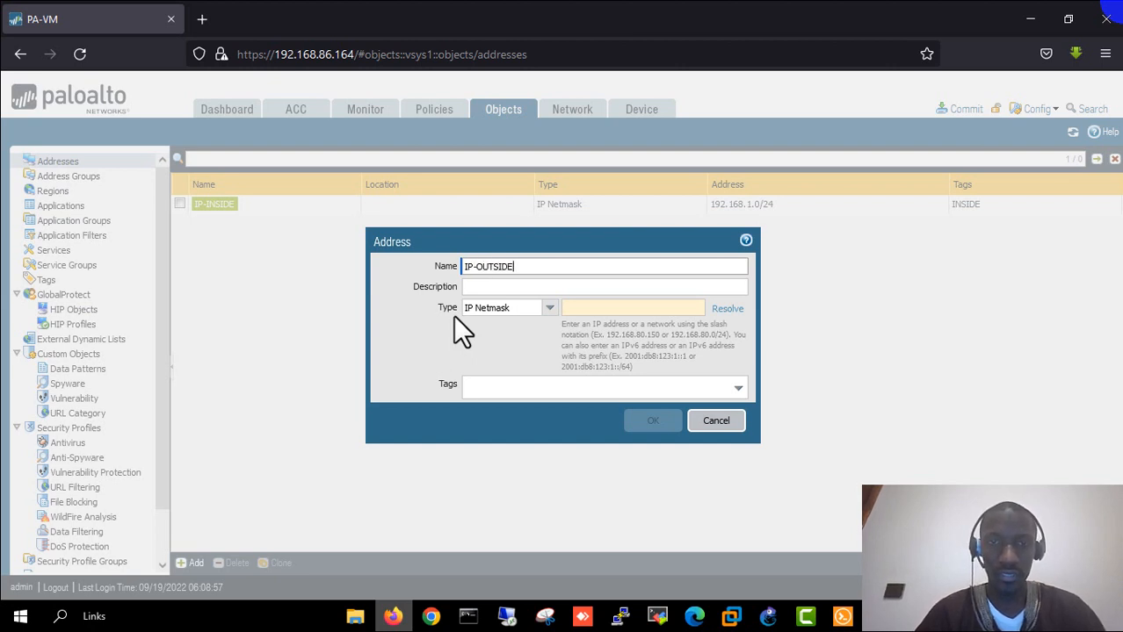
click(614, 308)
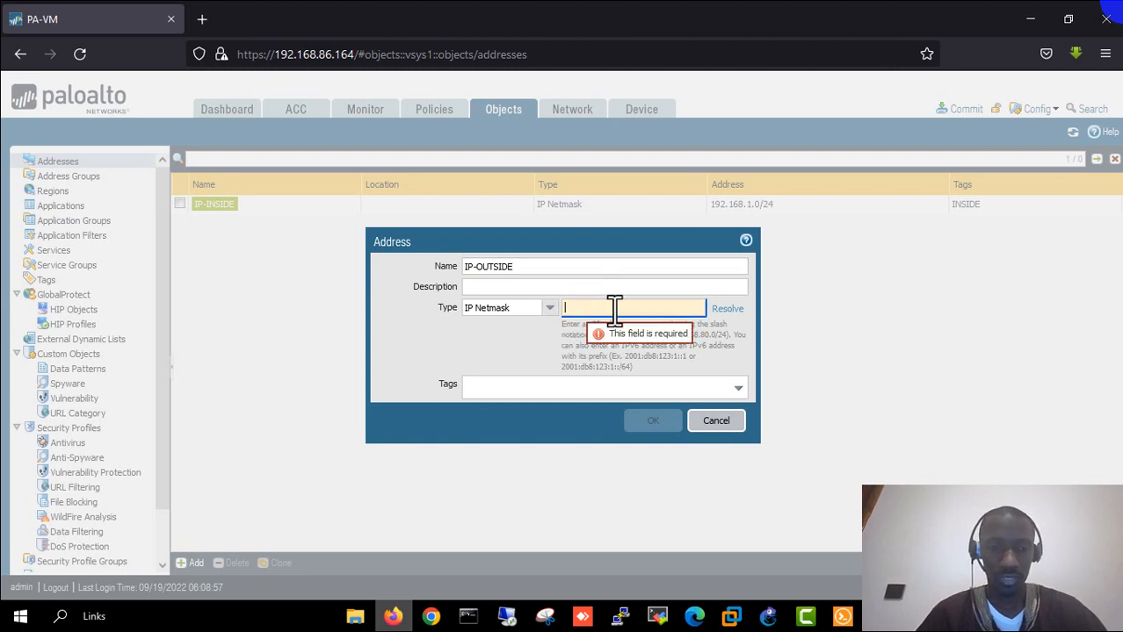
text(192.168.)
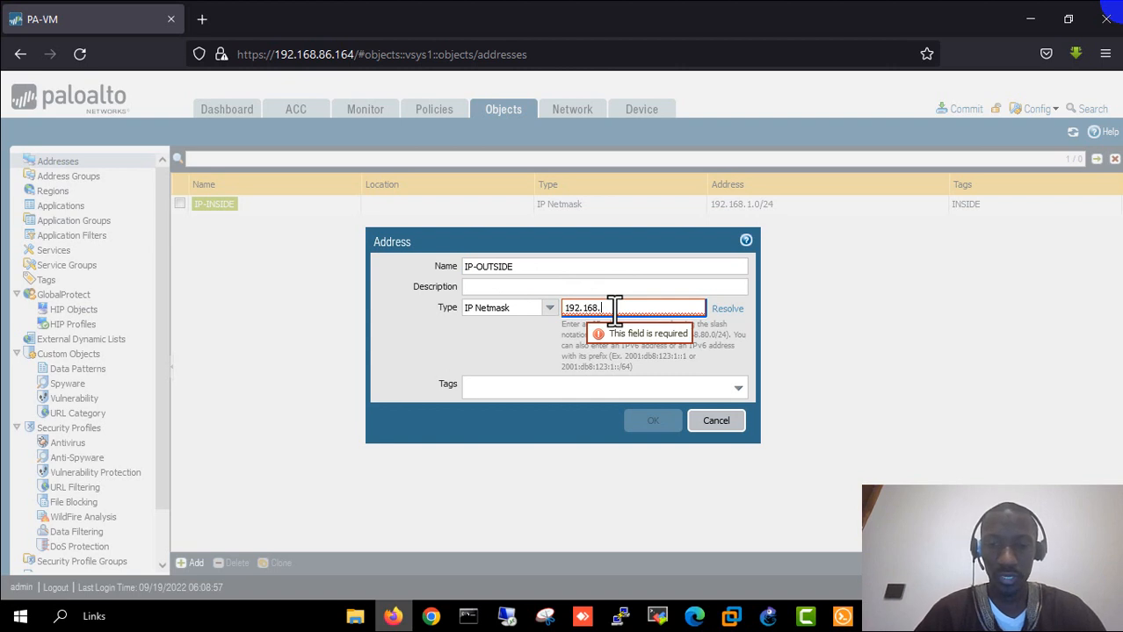
text(86.)
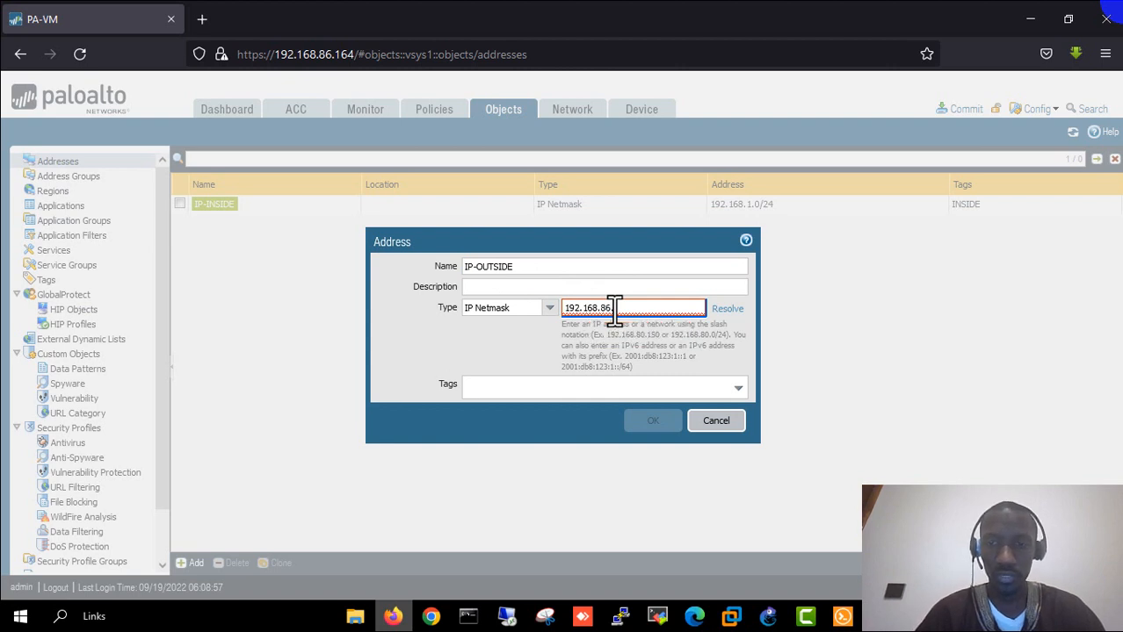
text(0/24)
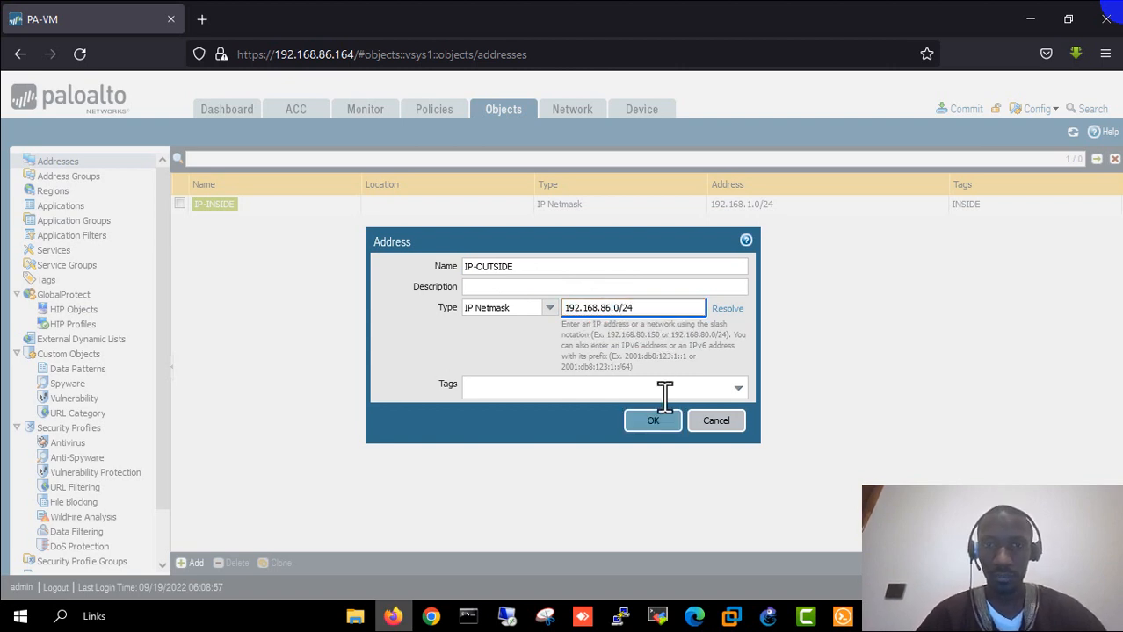
click(665, 392)
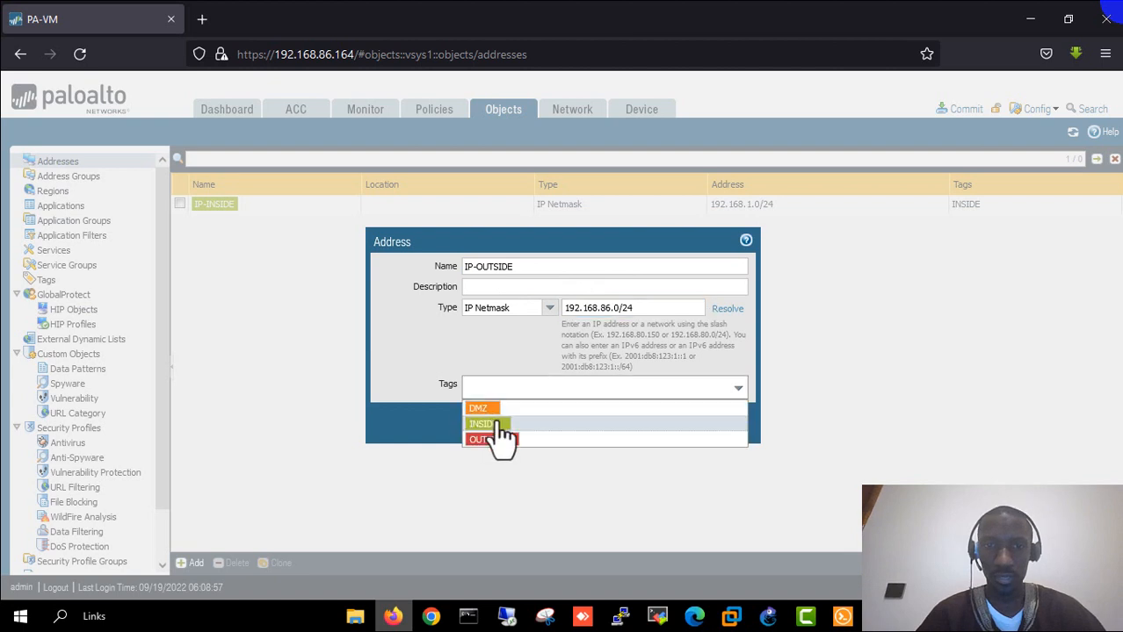
click(533, 440)
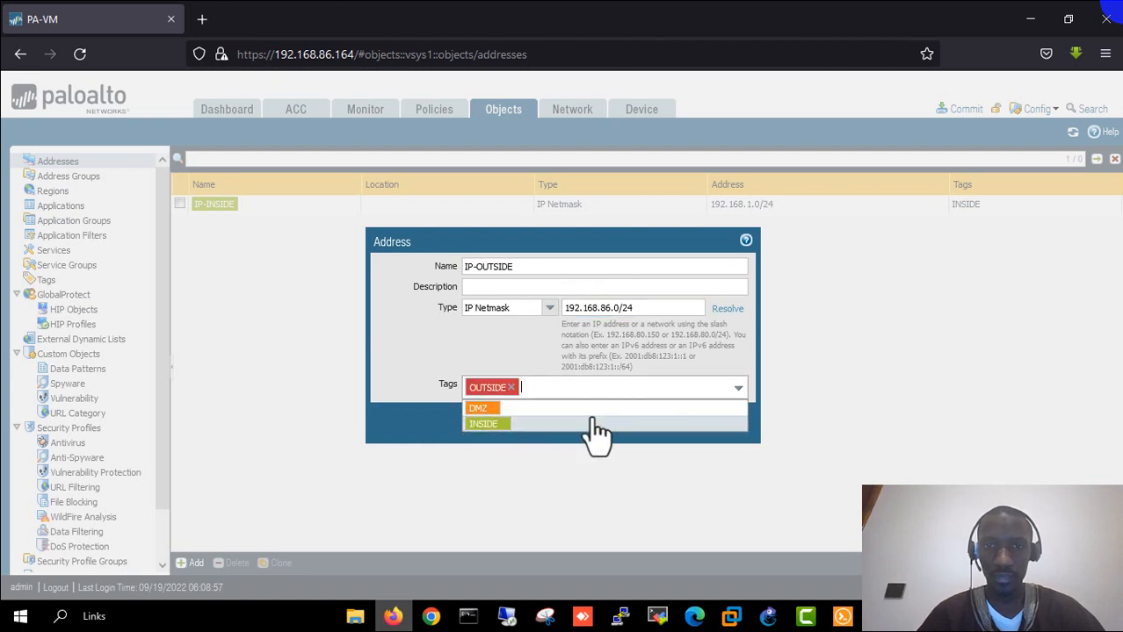
click(407, 374)
click(653, 422)
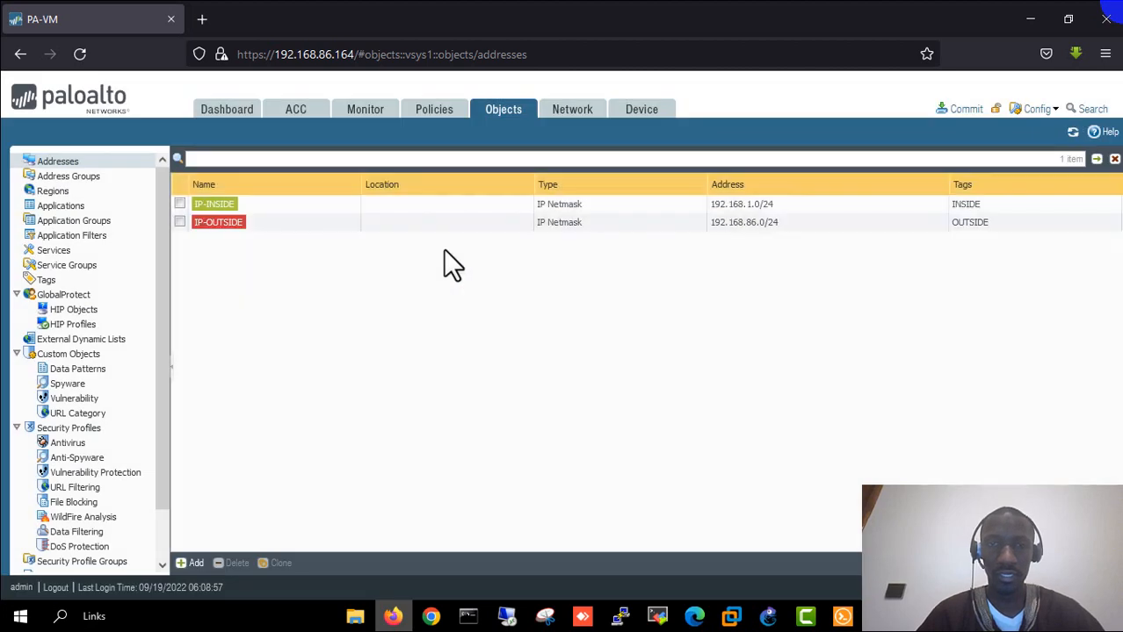
- Create address object IP-DMZ, IP Netmask 172.16.0.0/24, with tag DMZ
click(189, 564)
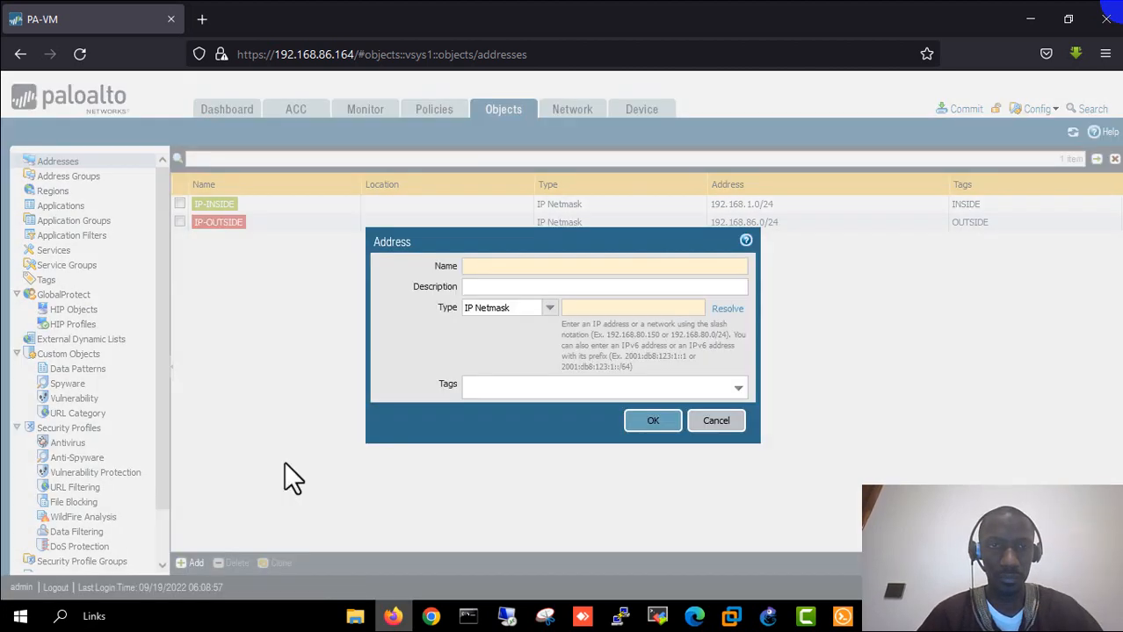
text(IP)
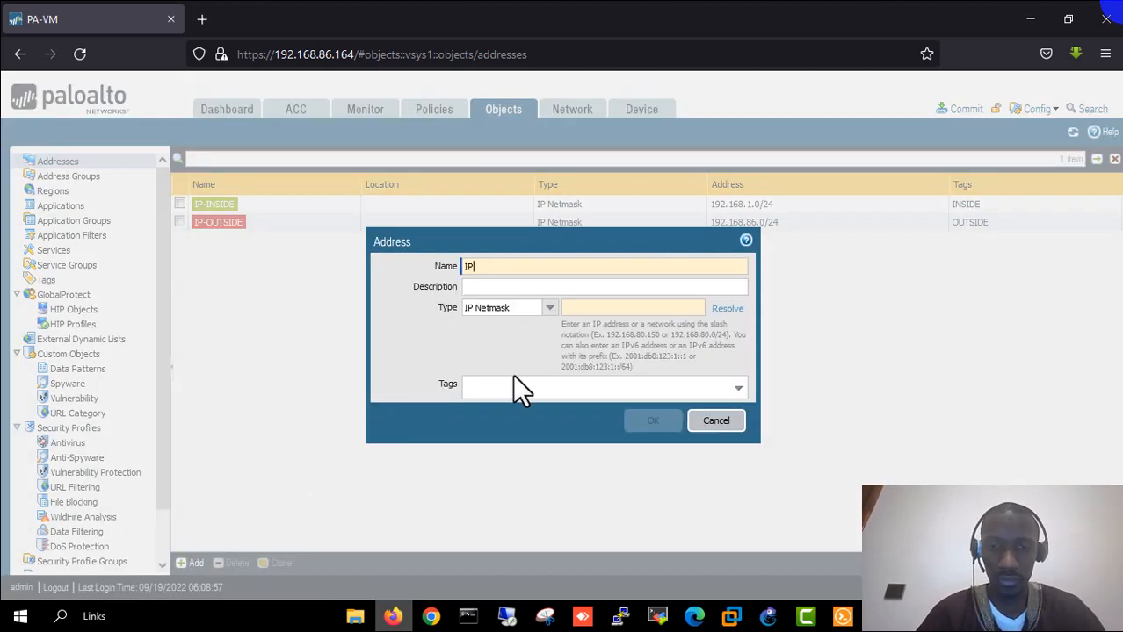
text(-DMZ)
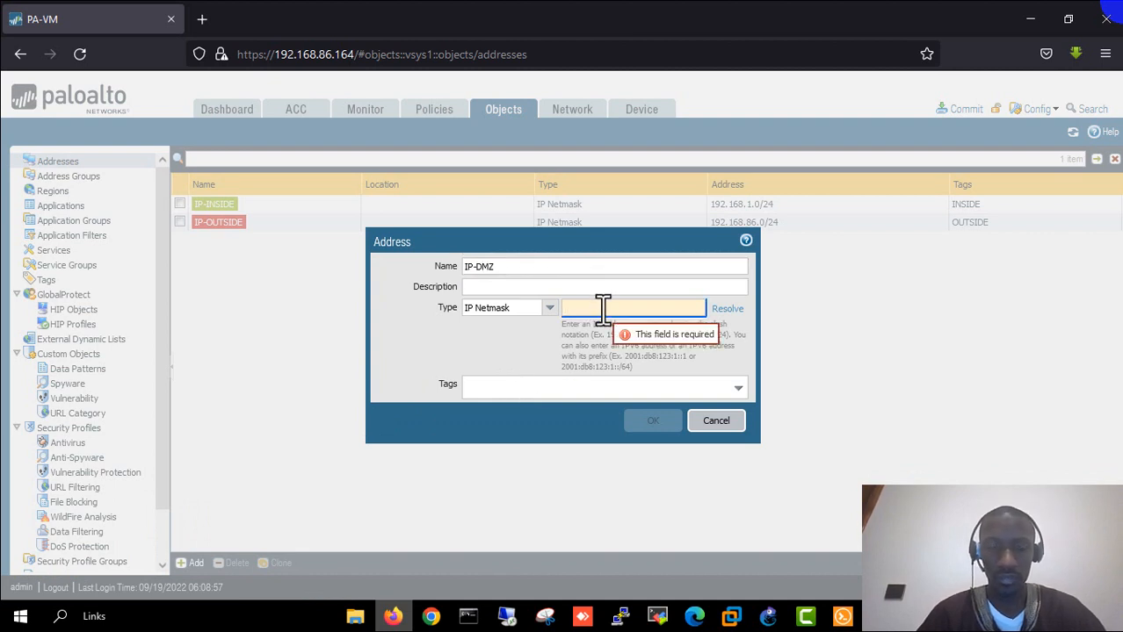
text(16)
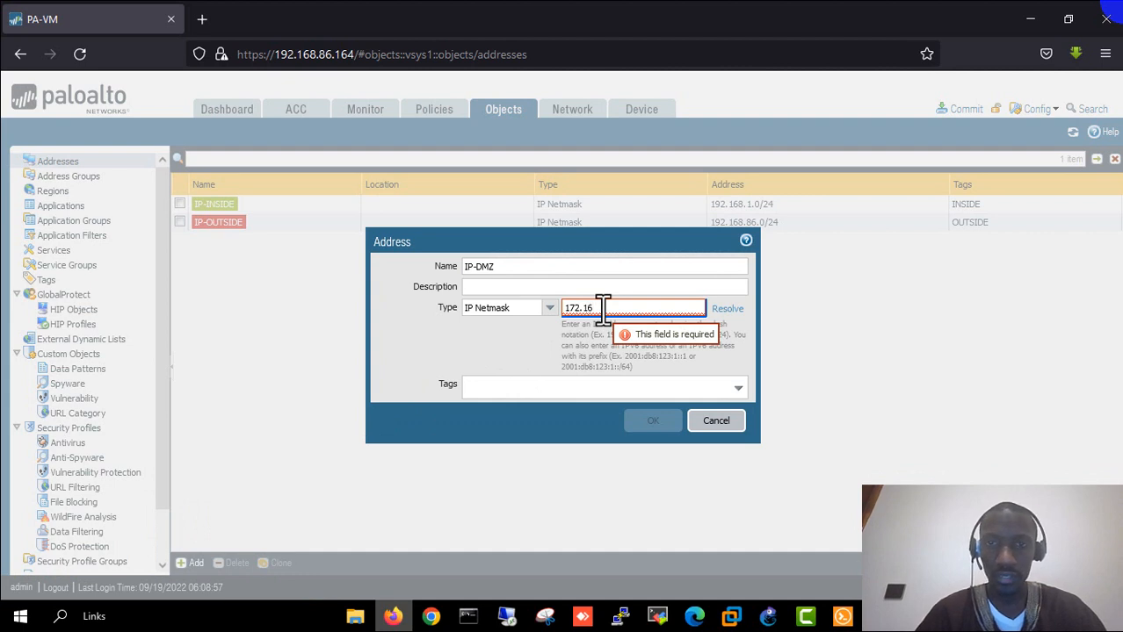
text(.0.0)
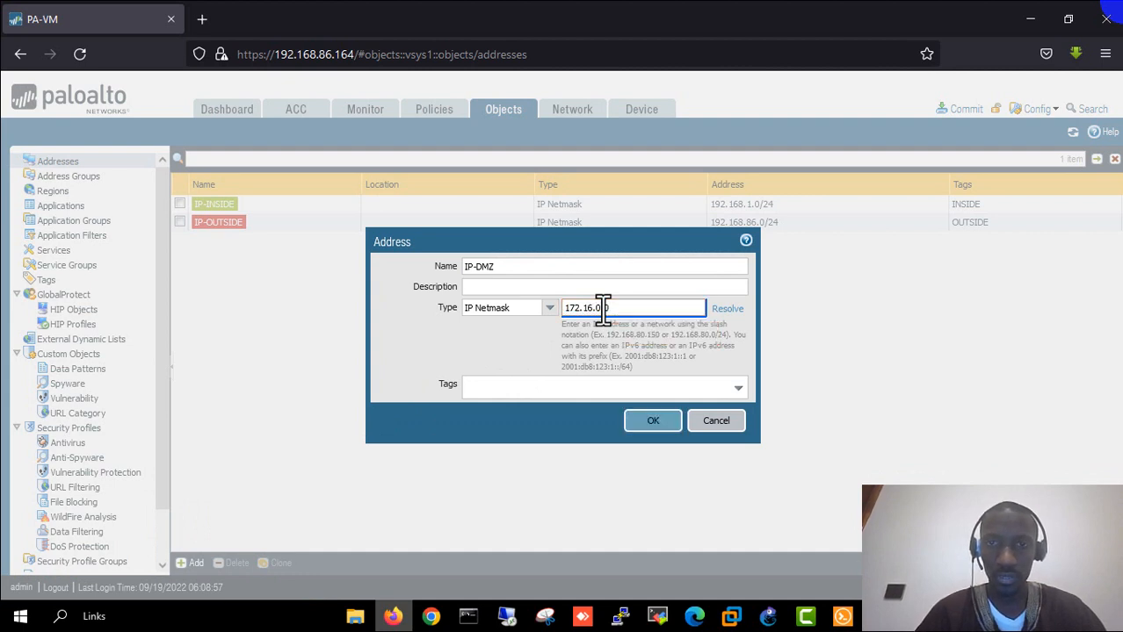
text(/24)
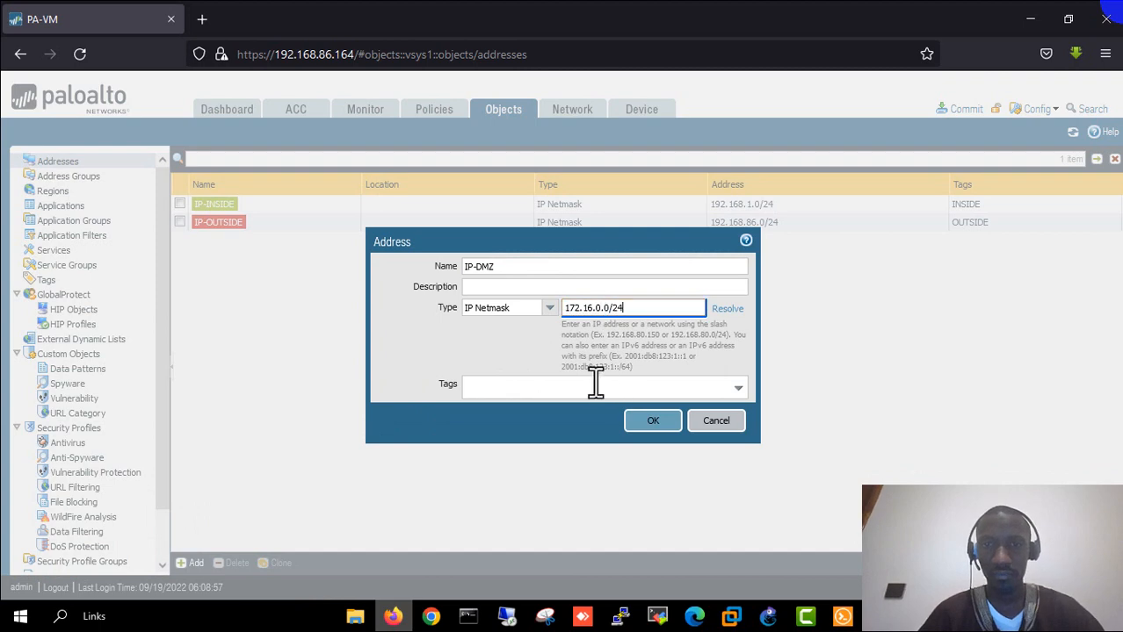
click(739, 386)
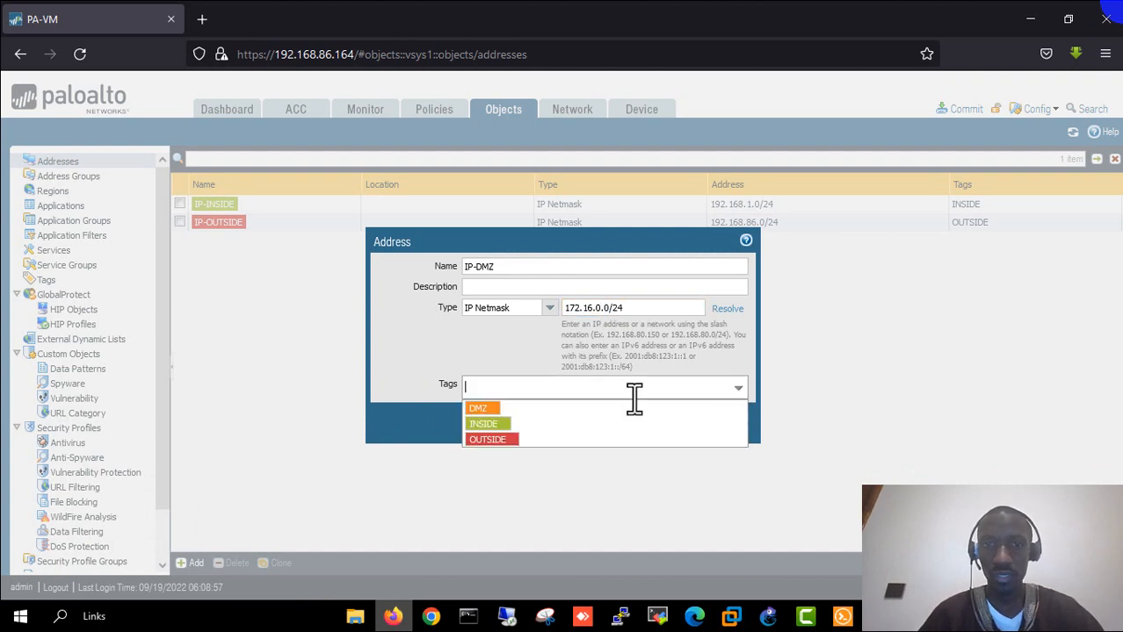
click(549, 410)
click(421, 381)
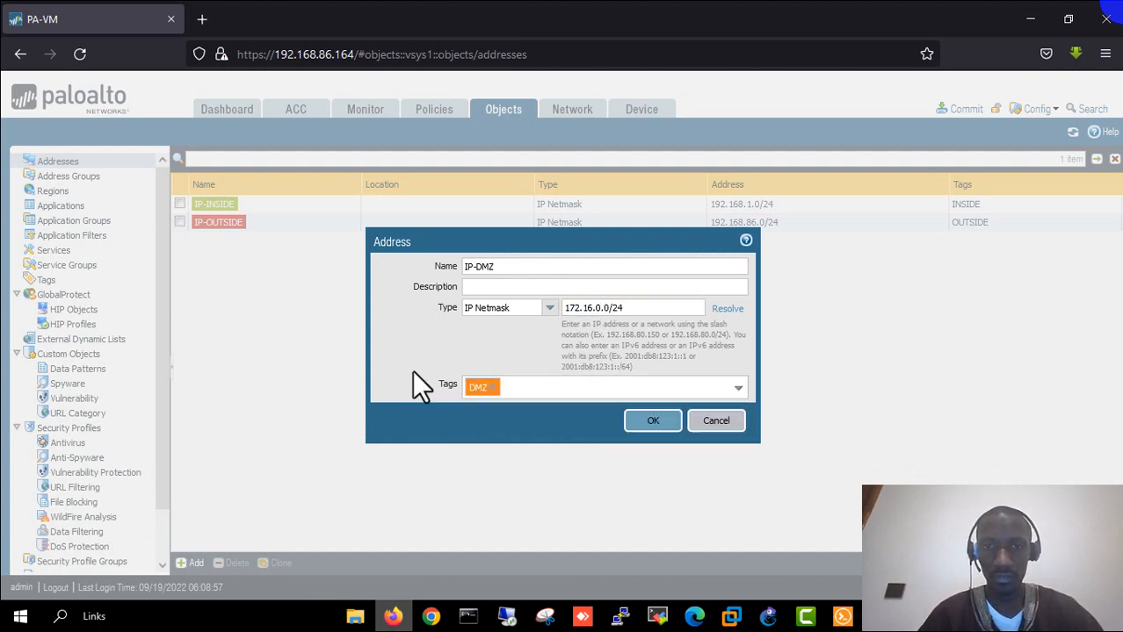
click(658, 422)
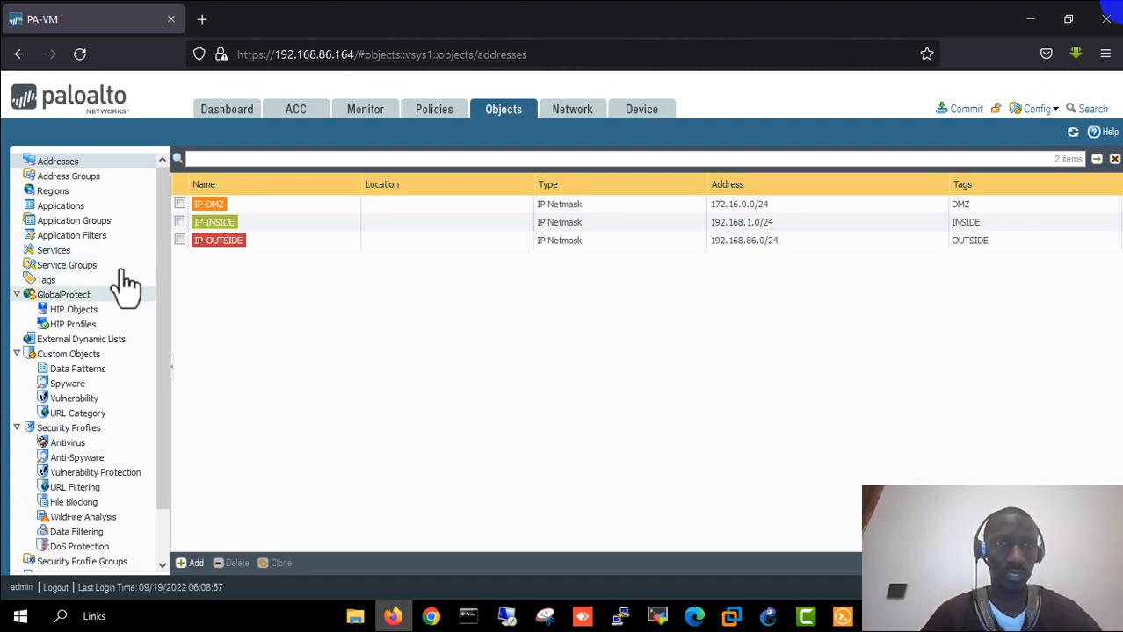
- Review the Ethernet interfaces list under Network, then bring the GNS3 lab topology to the front
click(577, 114)
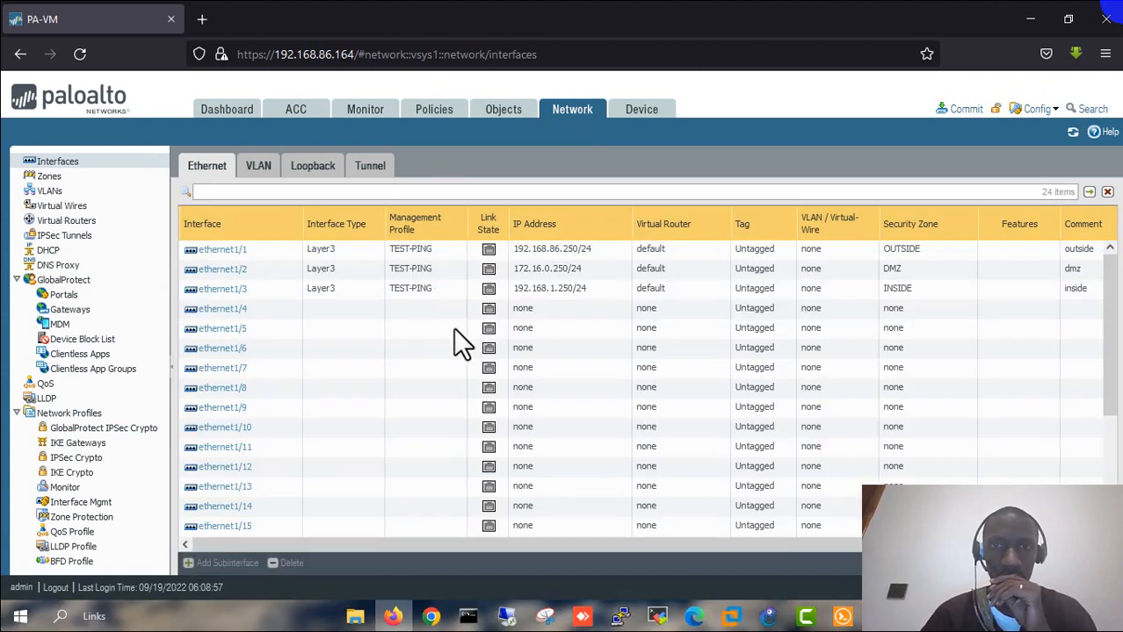
click(809, 618)
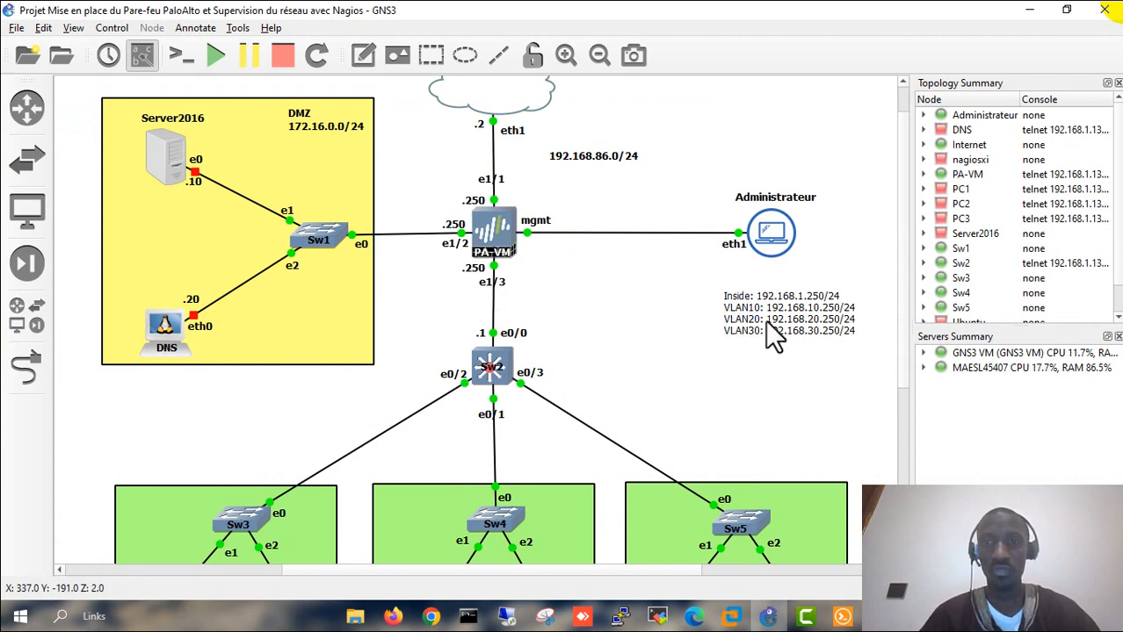
- Review the GNS3 note listing Inside 192.168.1.250/24 and VLAN10–30 .250 gateways, then return to the firewall
click(721, 306)
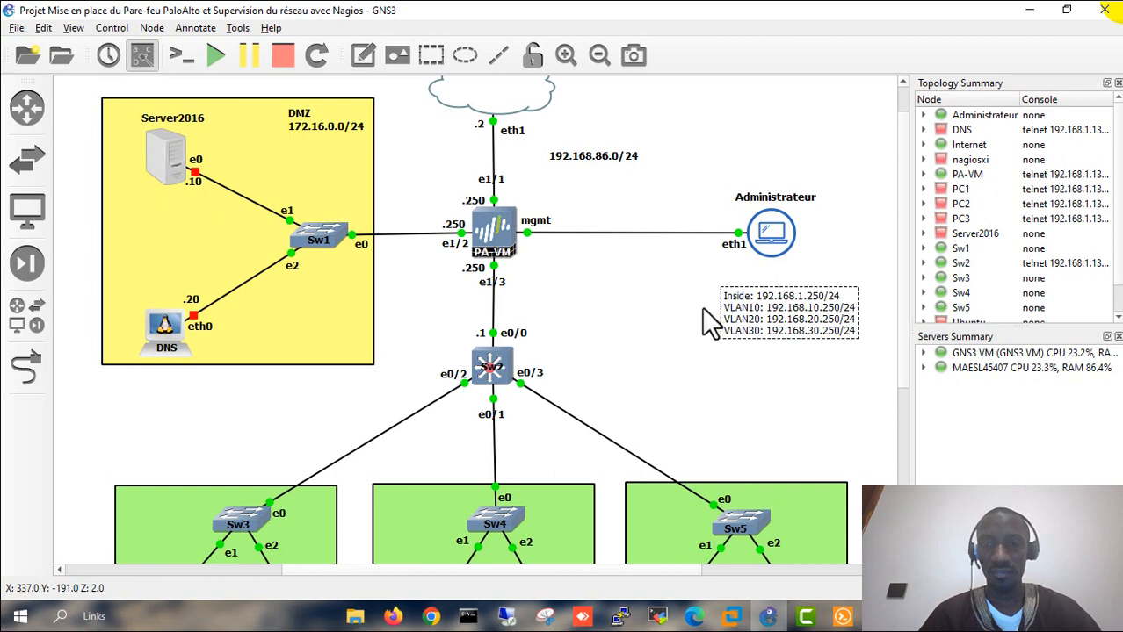
click(702, 309)
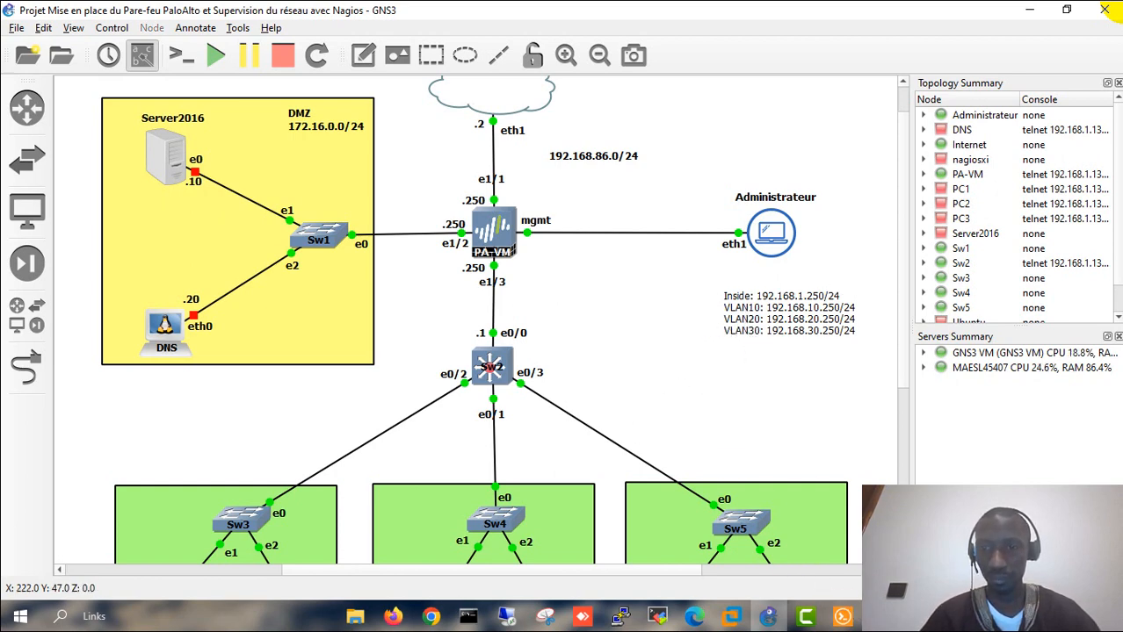
click(432, 618)
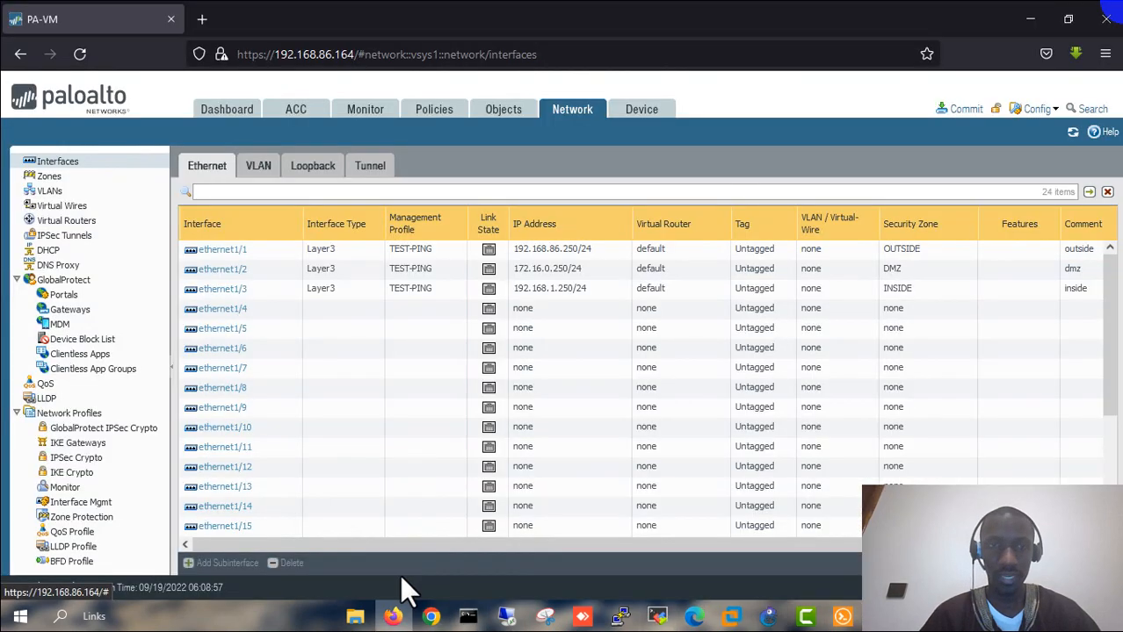
- Start subinterface ethernet1/3.10 with comment vlan10
click(236, 290)
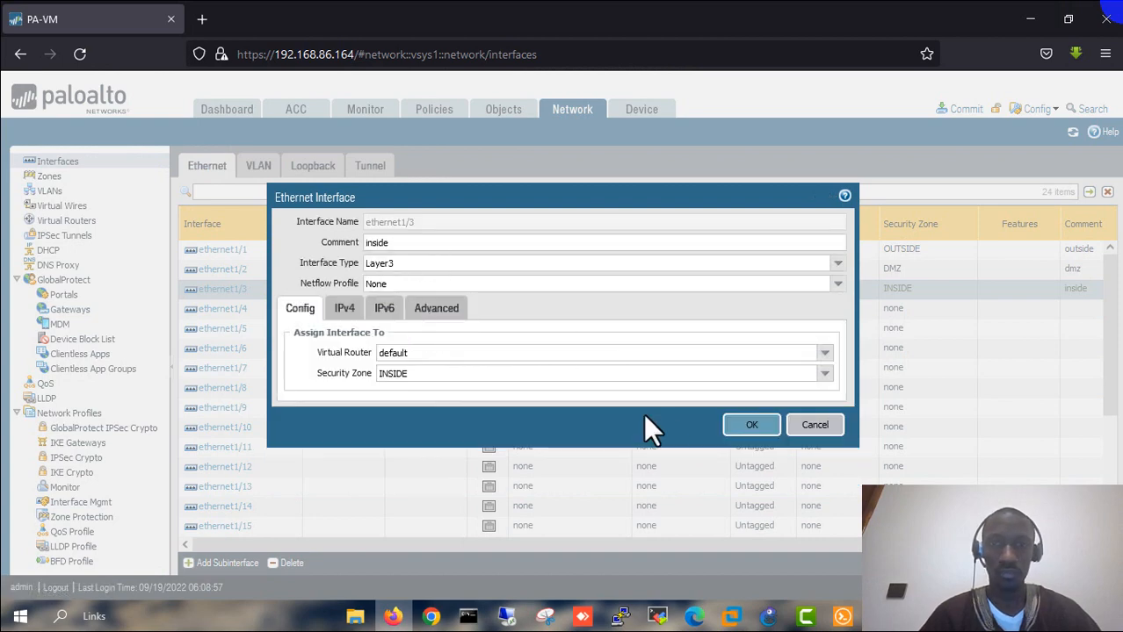
click(810, 427)
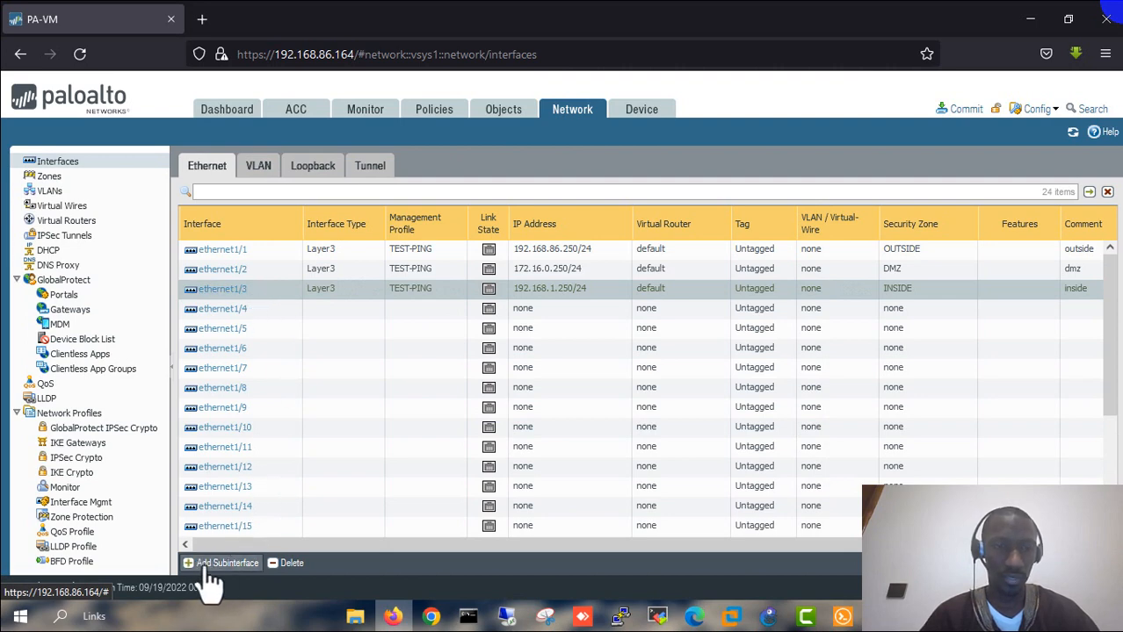
click(242, 566)
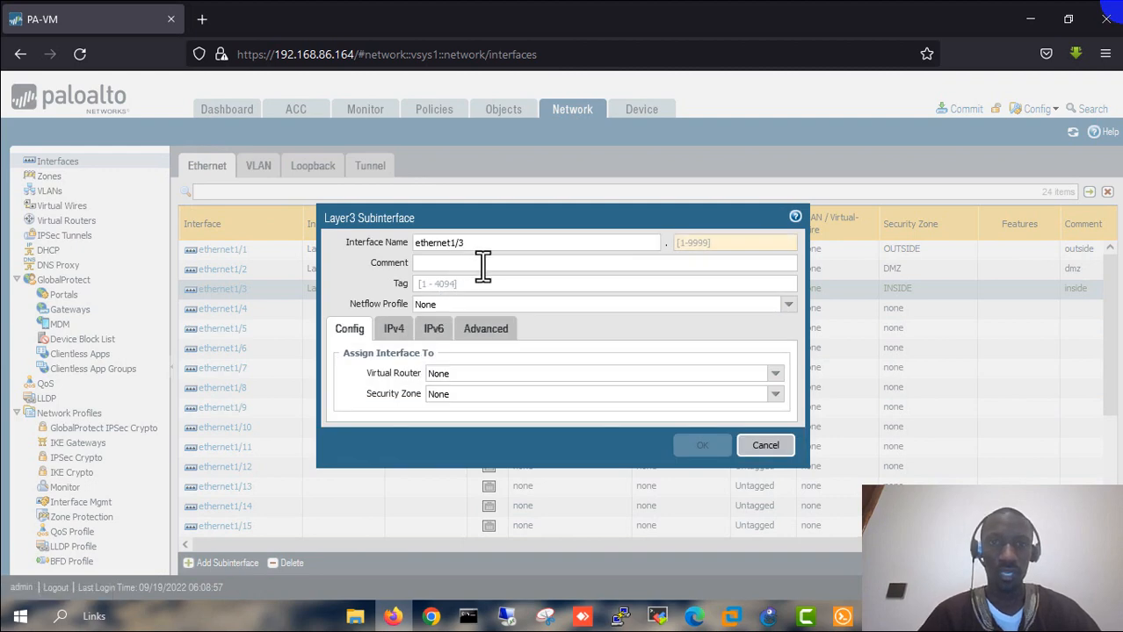
click(461, 267)
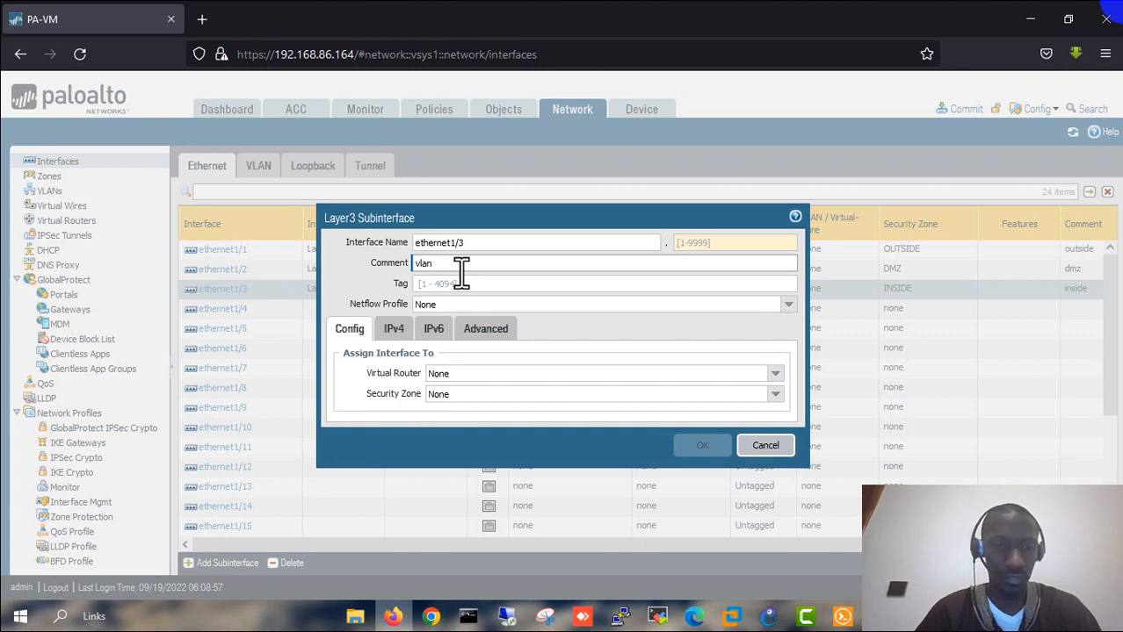
text(vlan10)
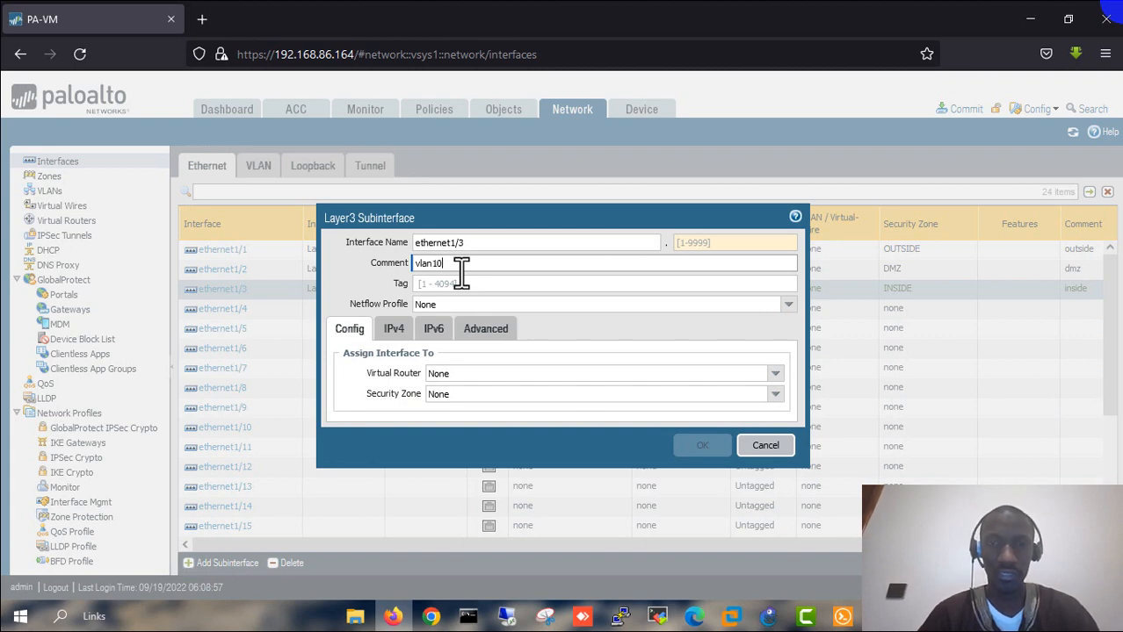
click(702, 243)
text(10)
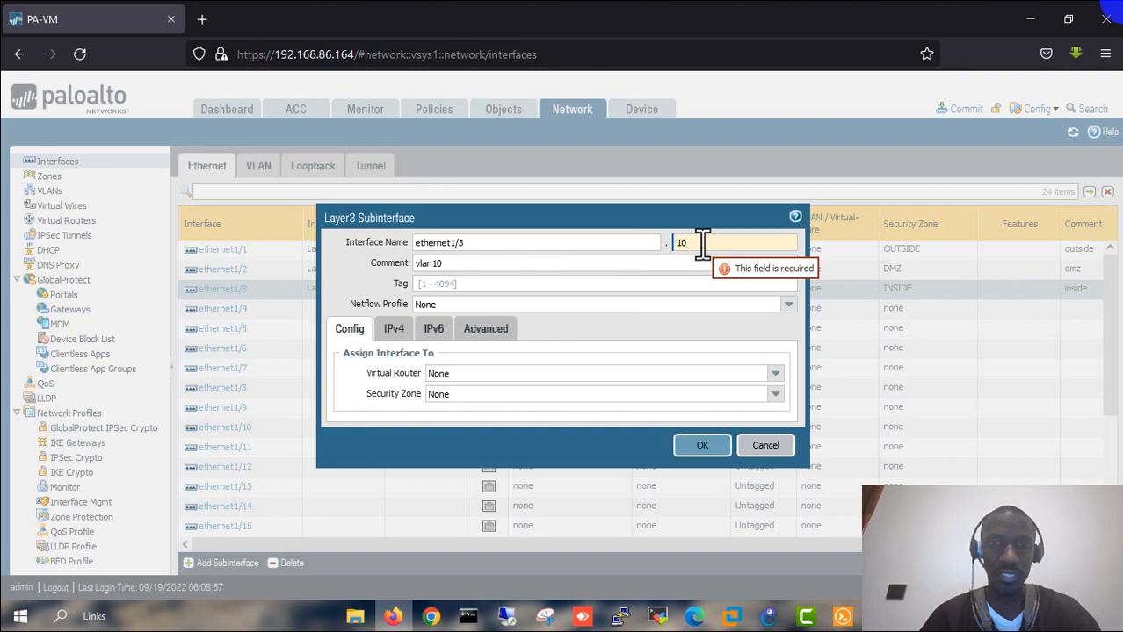
- Give ethernet1/3.10 tag 10, virtual router default and security zone INSIDE
click(473, 283)
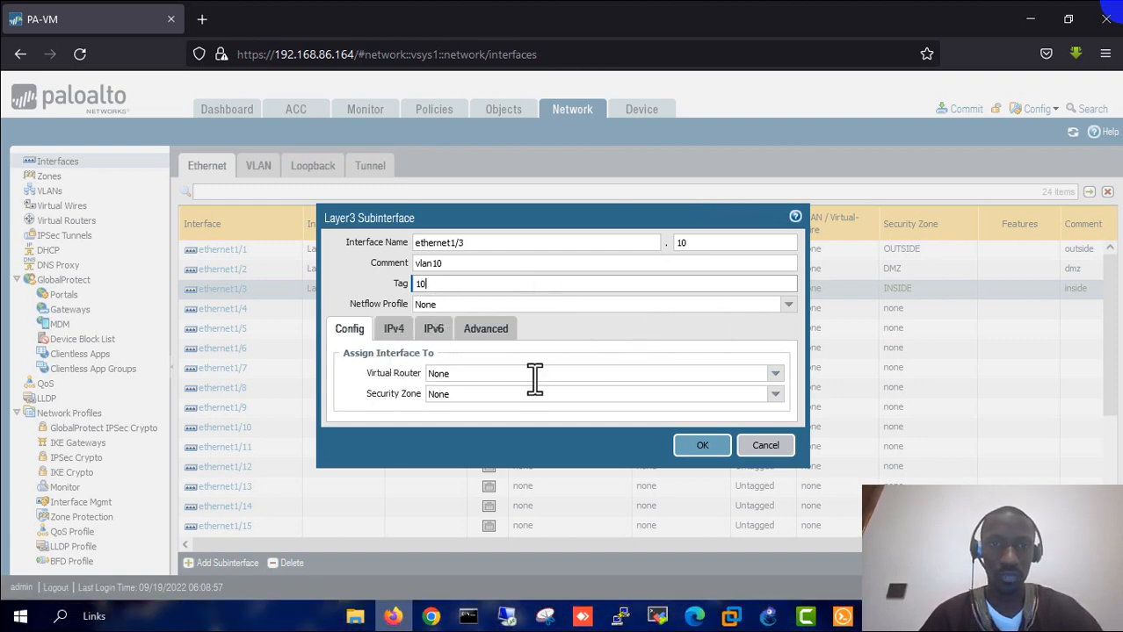
click(775, 375)
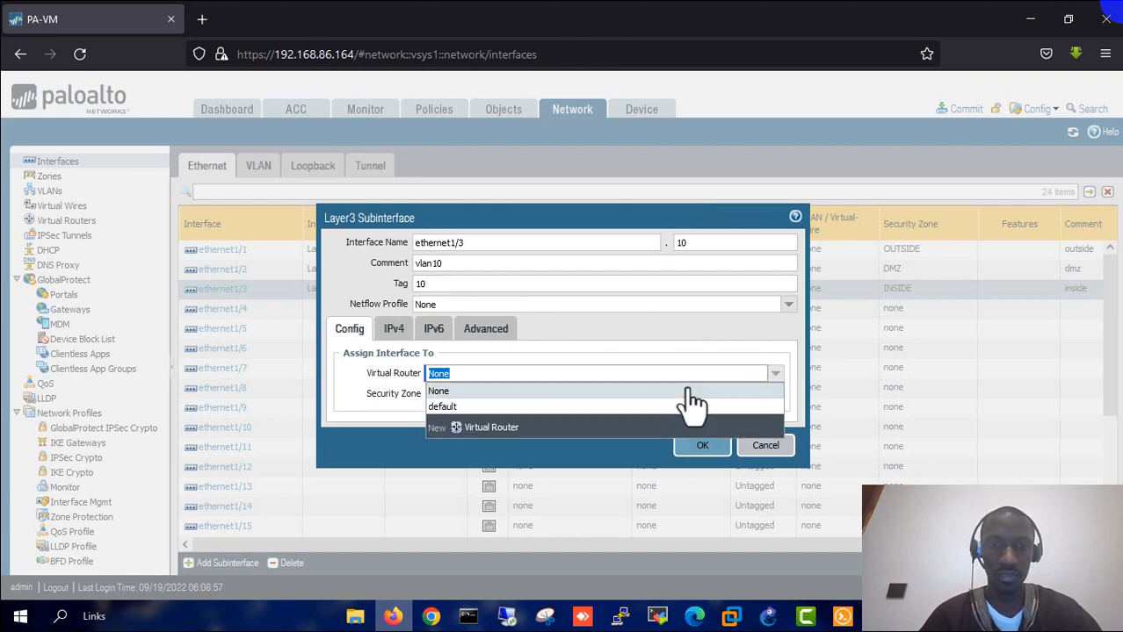
click(457, 410)
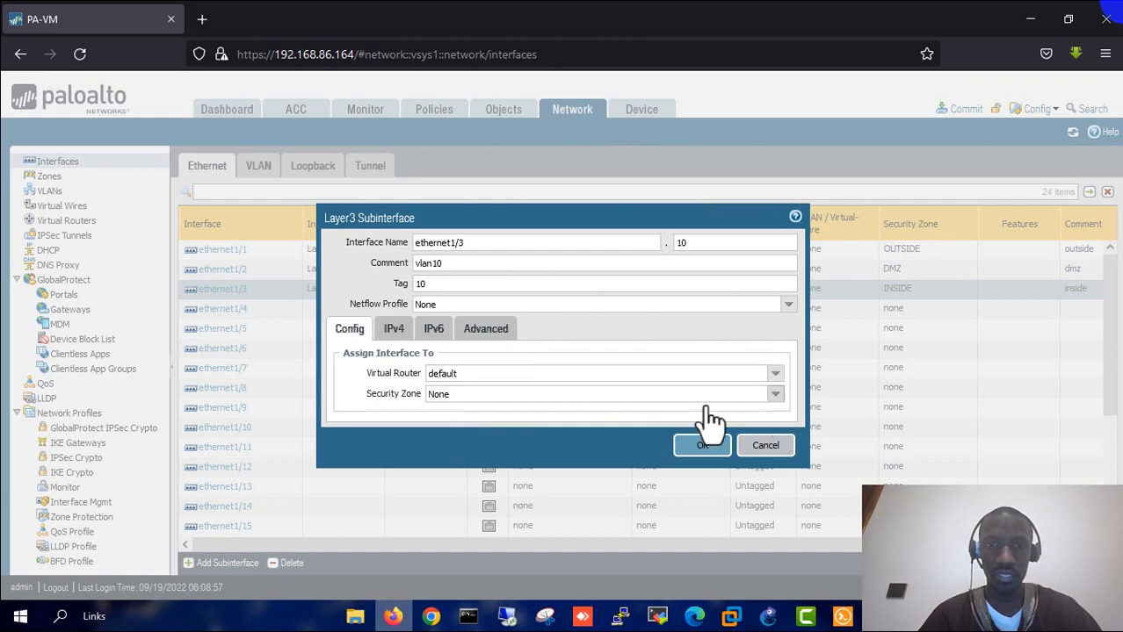
click(567, 396)
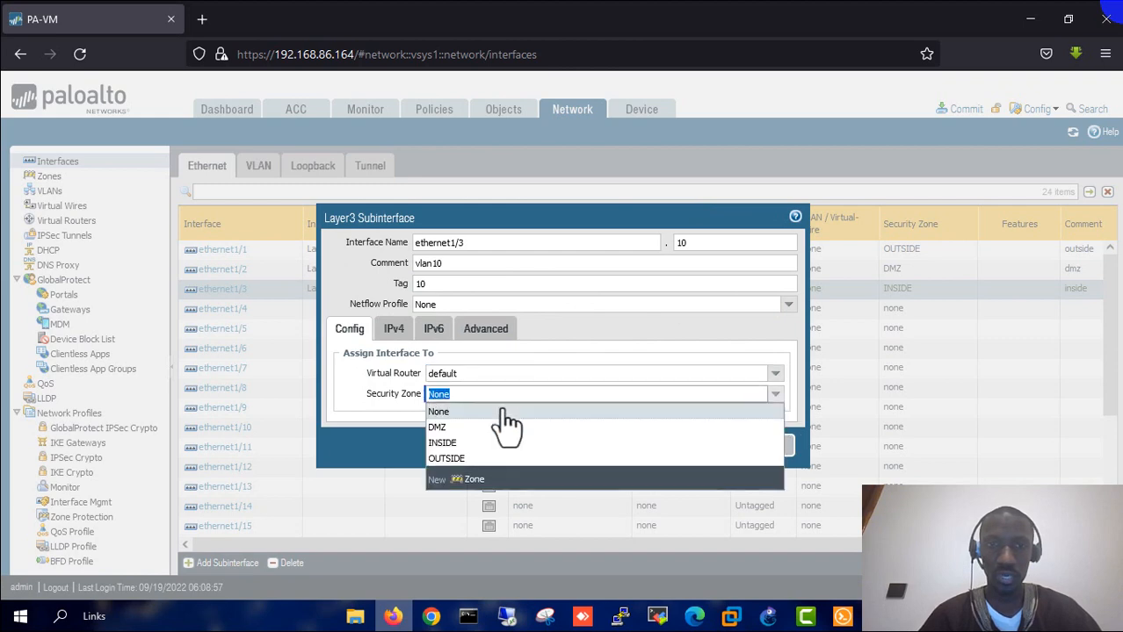
click(443, 444)
click(393, 330)
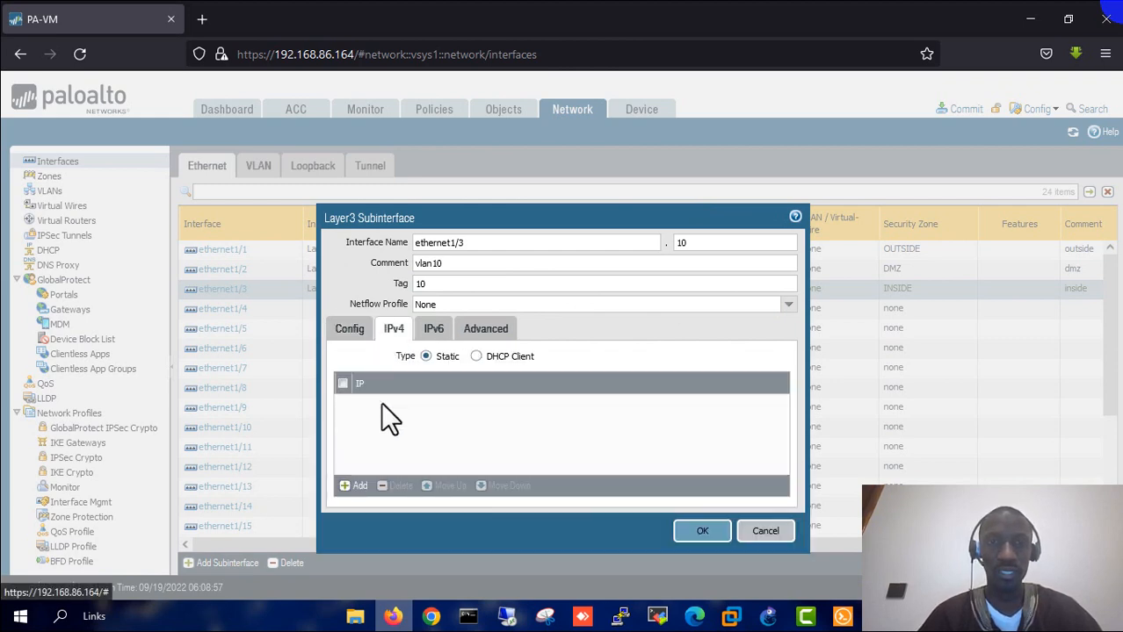
- Add IPv4 address 192.168.10.250/24 to ethernet1/3.10, checking the address in GNS3
click(349, 488)
click(768, 617)
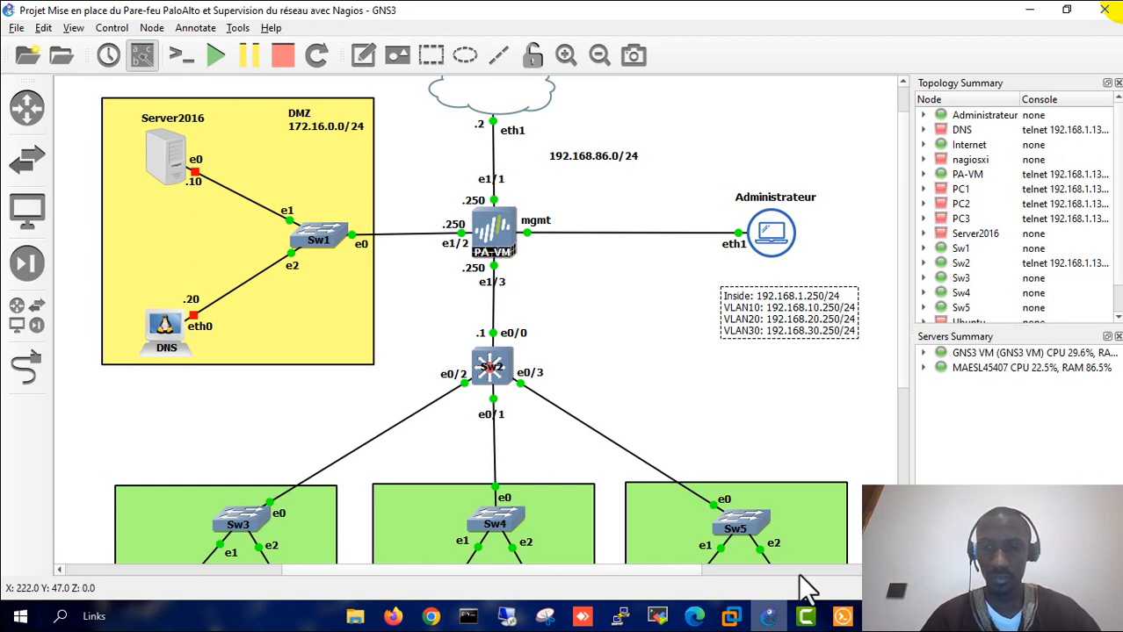
click(393, 617)
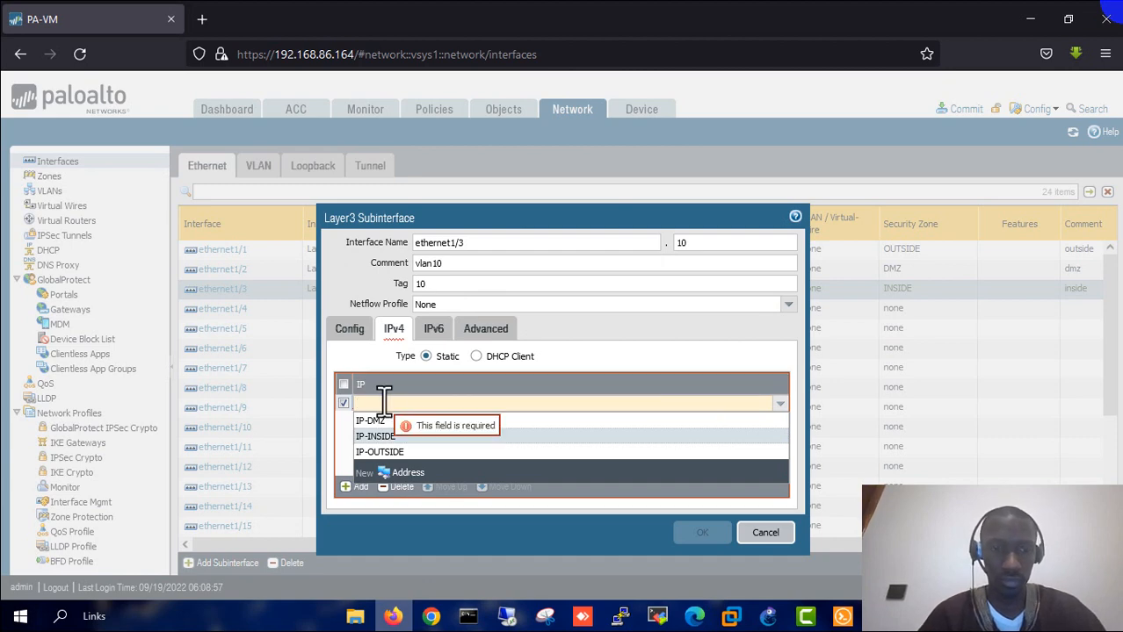
text(192.168.10.)
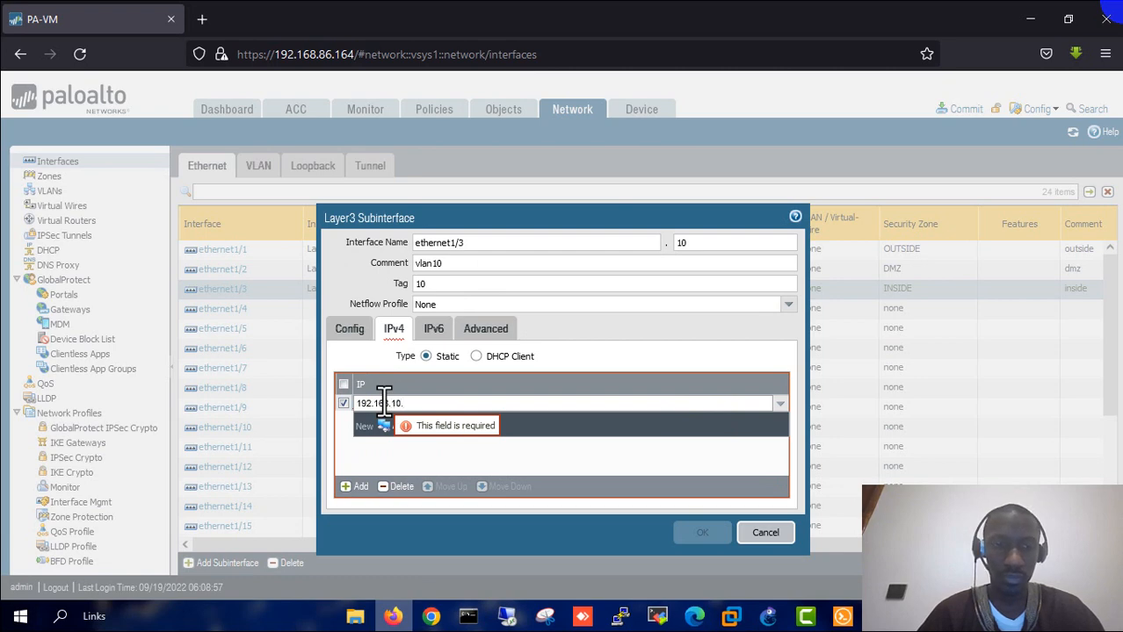
text(250)
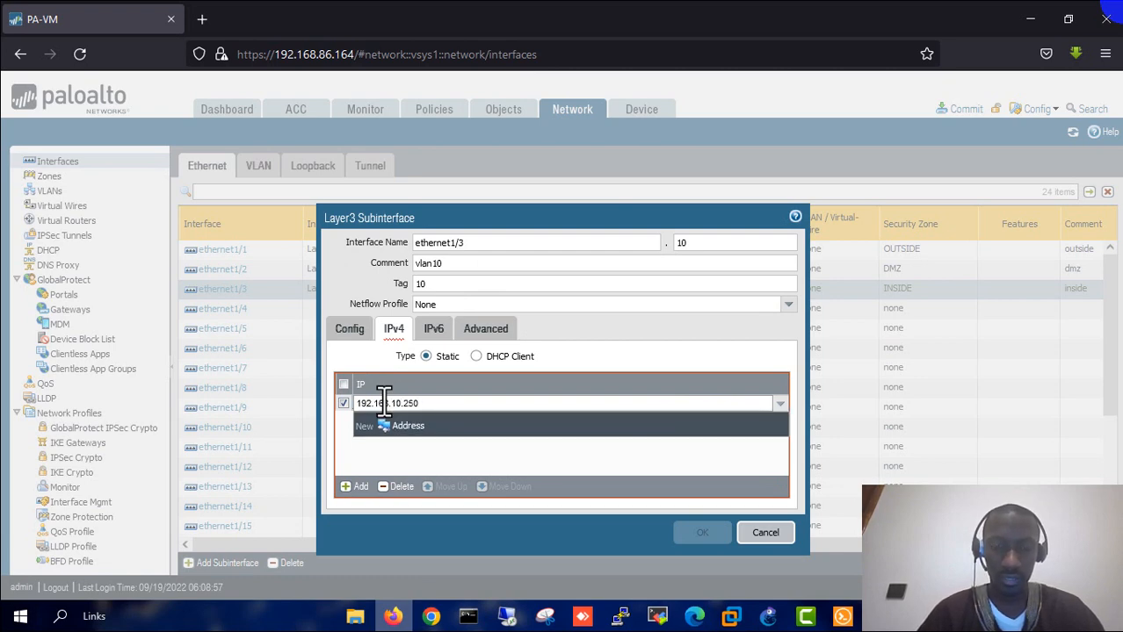
text(/24)
key(Return)
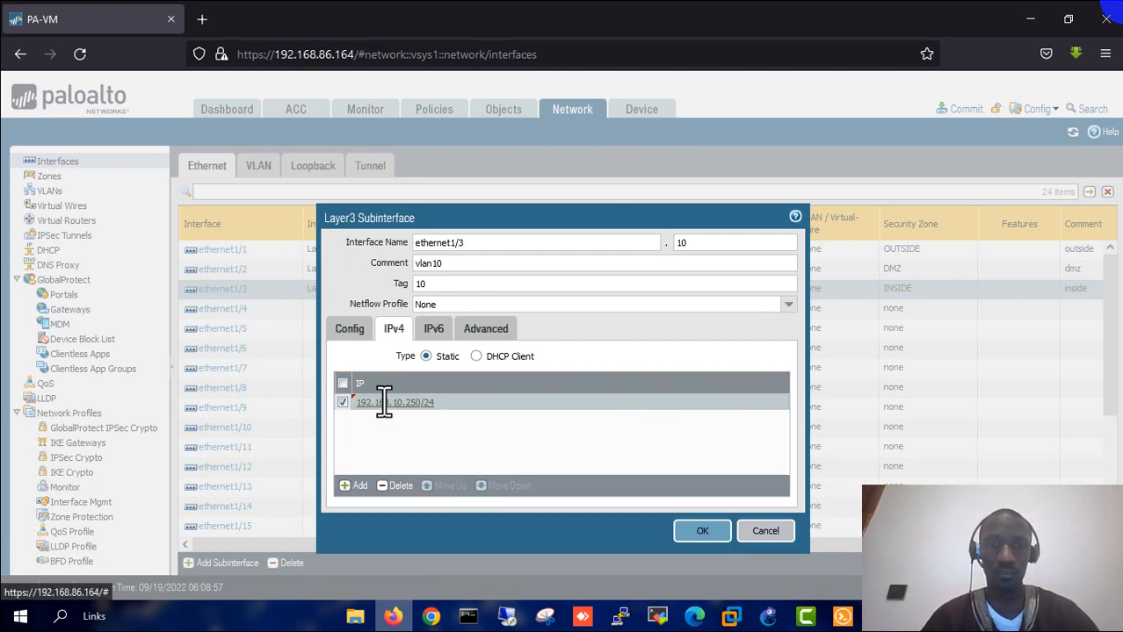
- Apply the TEST-PING management profile and save ethernet1/3.10
click(481, 328)
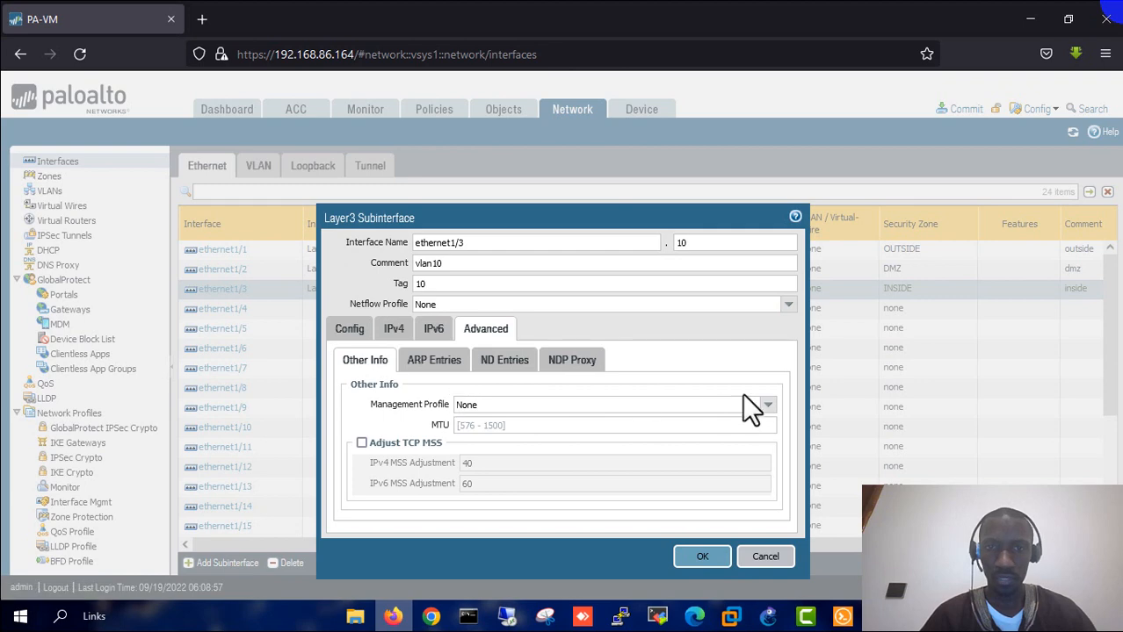
click(768, 406)
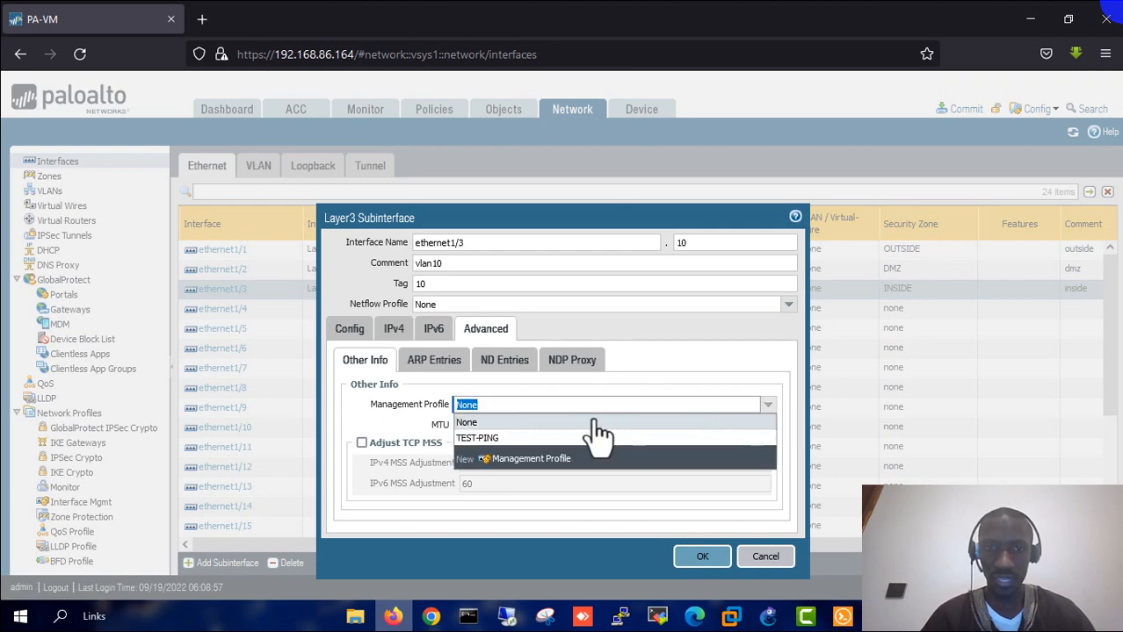
click(519, 439)
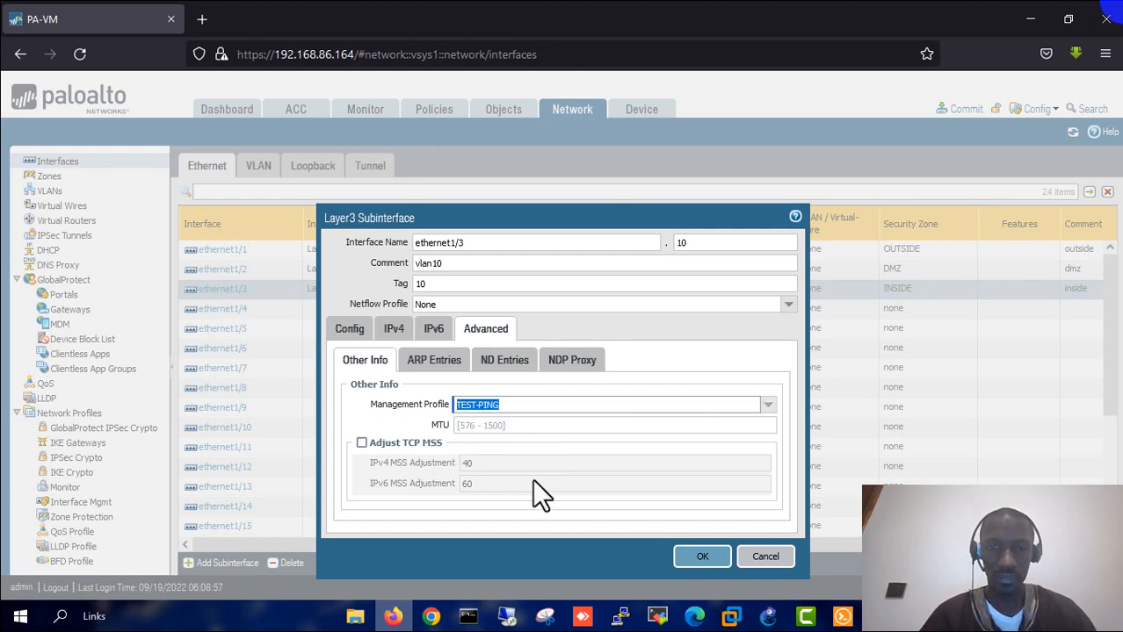
click(701, 559)
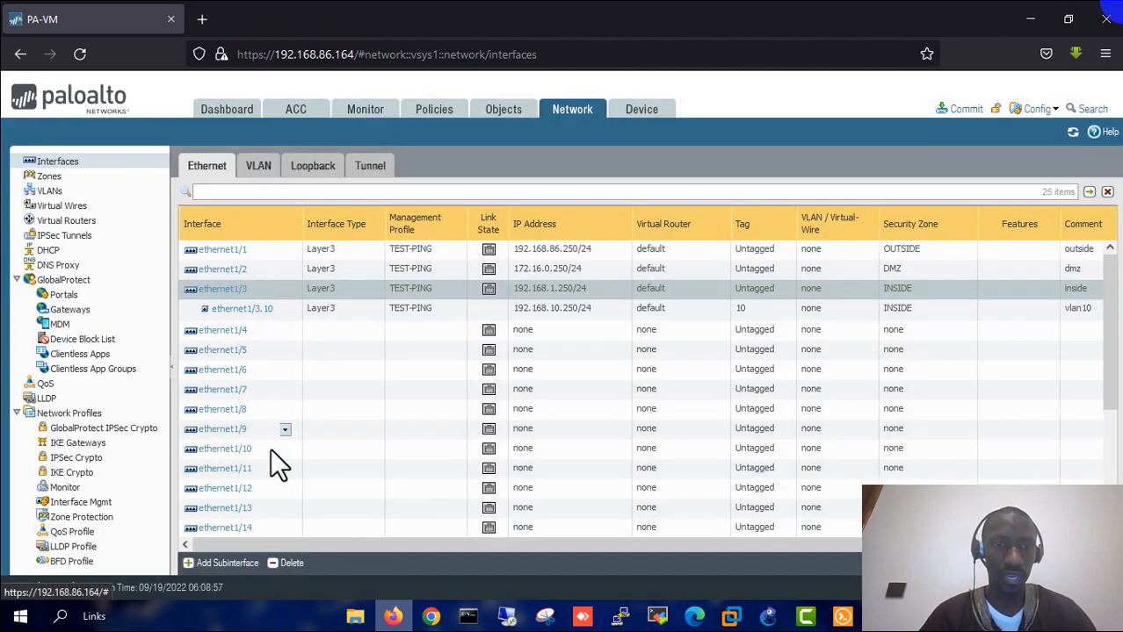
- Create subinterface ethernet1/3.20 with comment vlan20 and tag 20
click(209, 569)
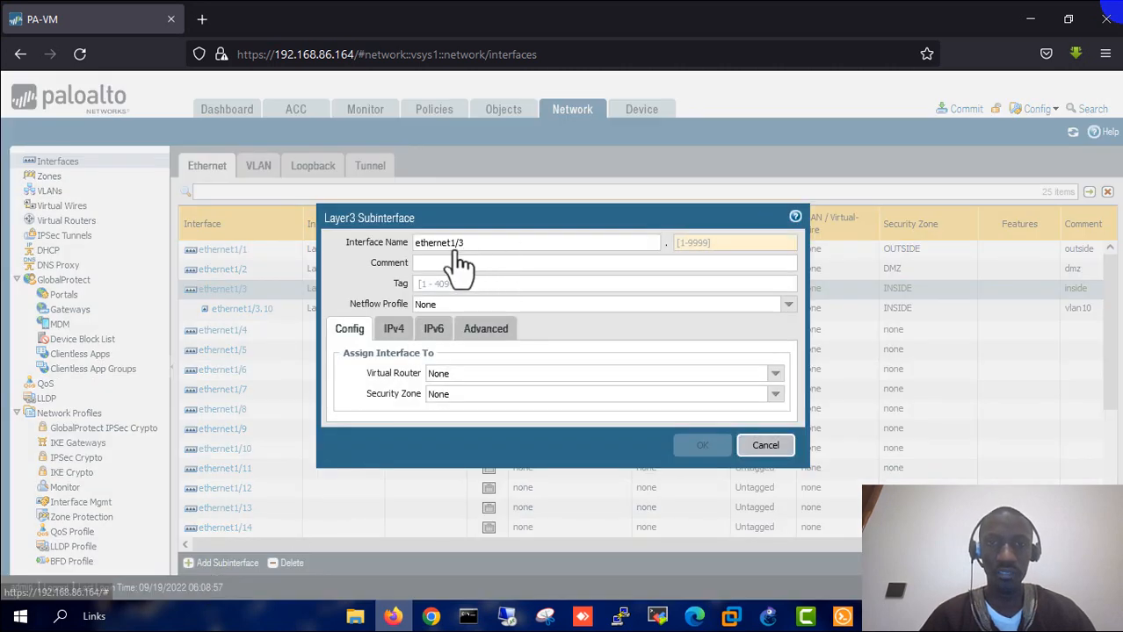
click(449, 265)
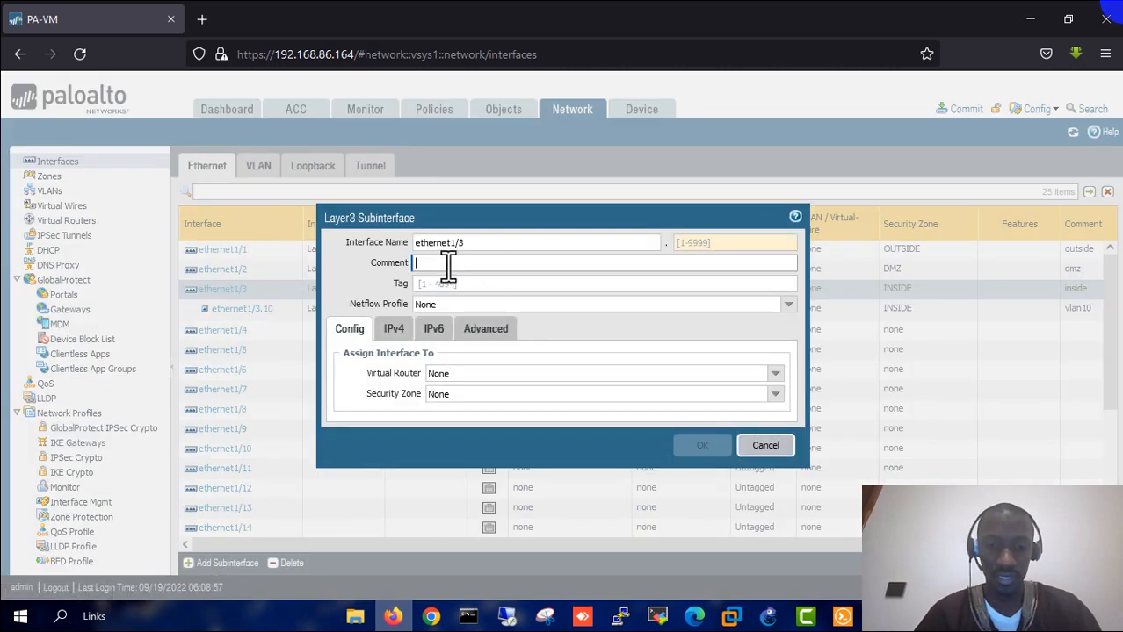
text(vlan20)
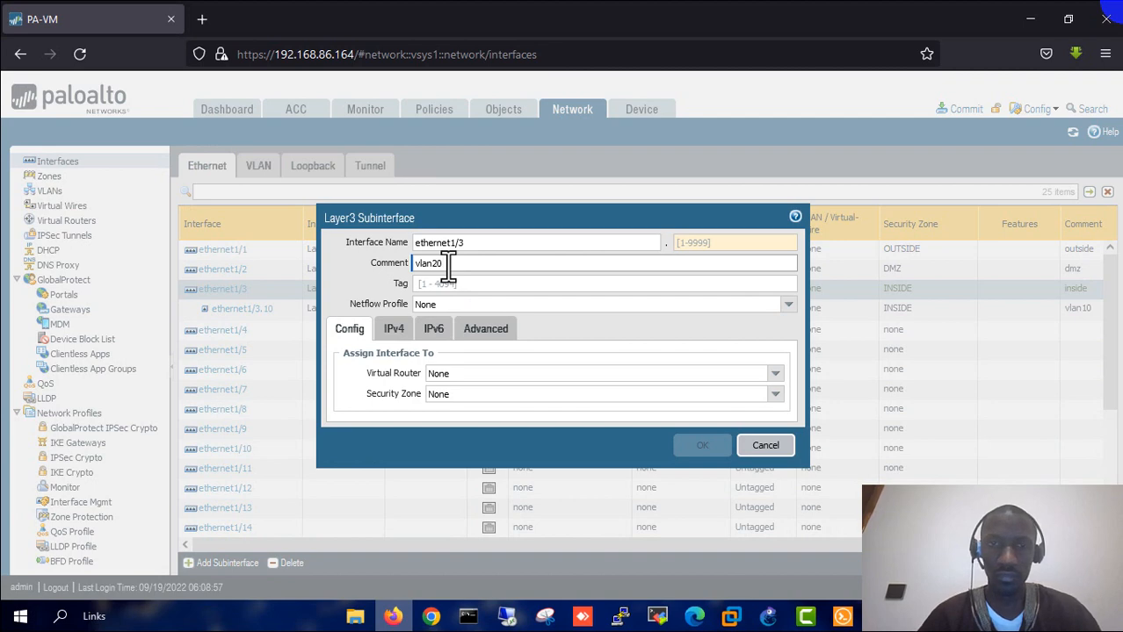
click(716, 244)
text(20)
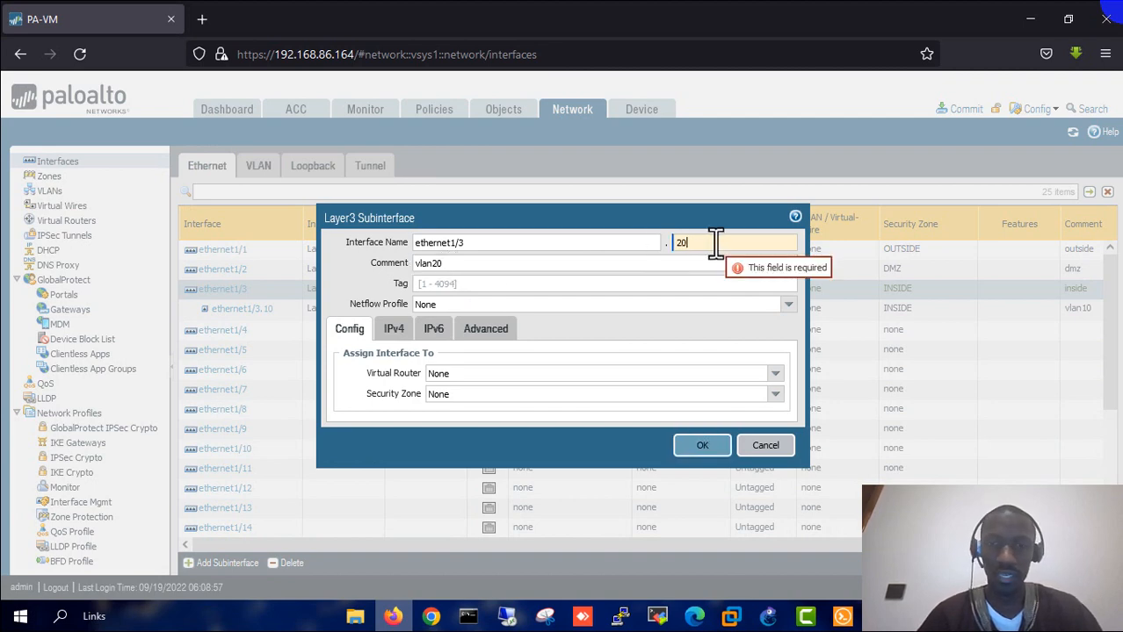
click(507, 289)
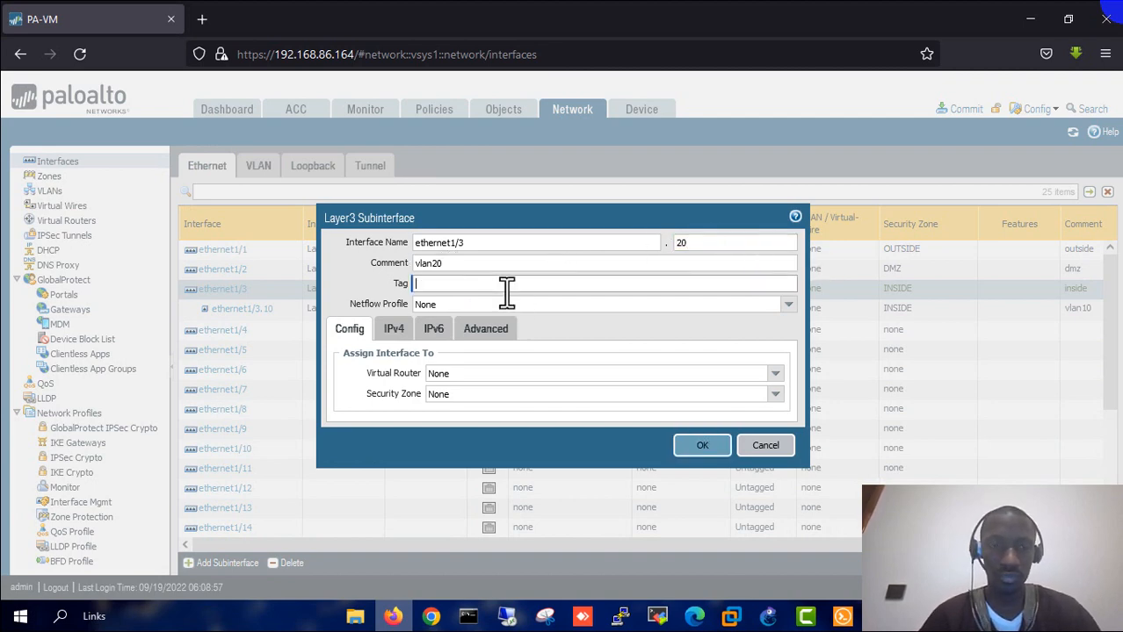
text(20)
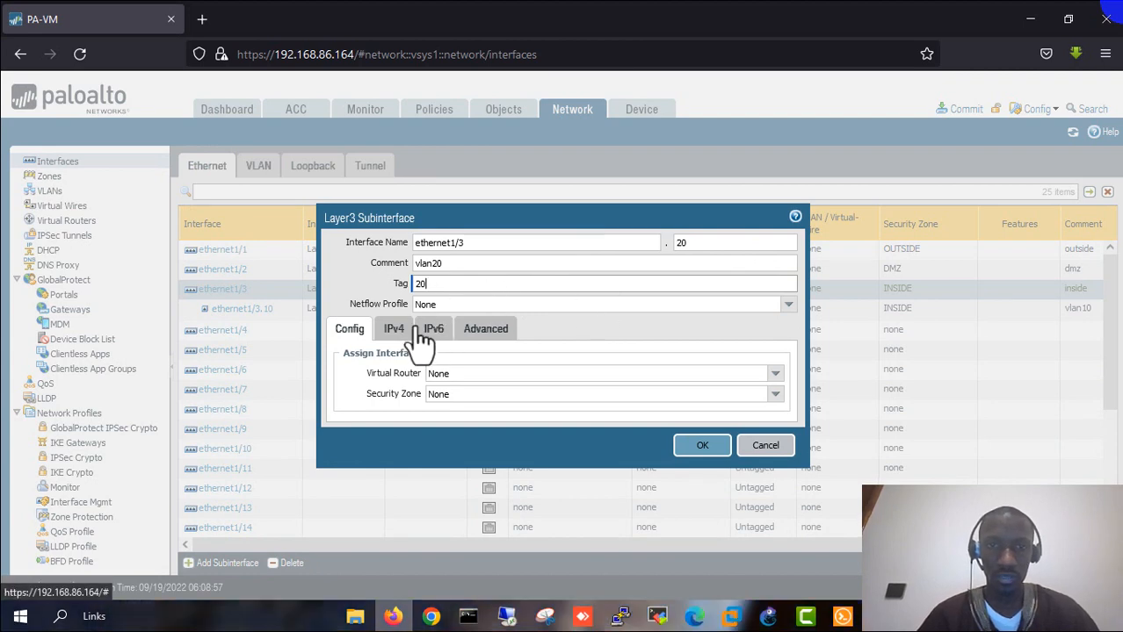
- Assign ethernet1/3.20 to virtual router default and security zone INSIDE
click(776, 376)
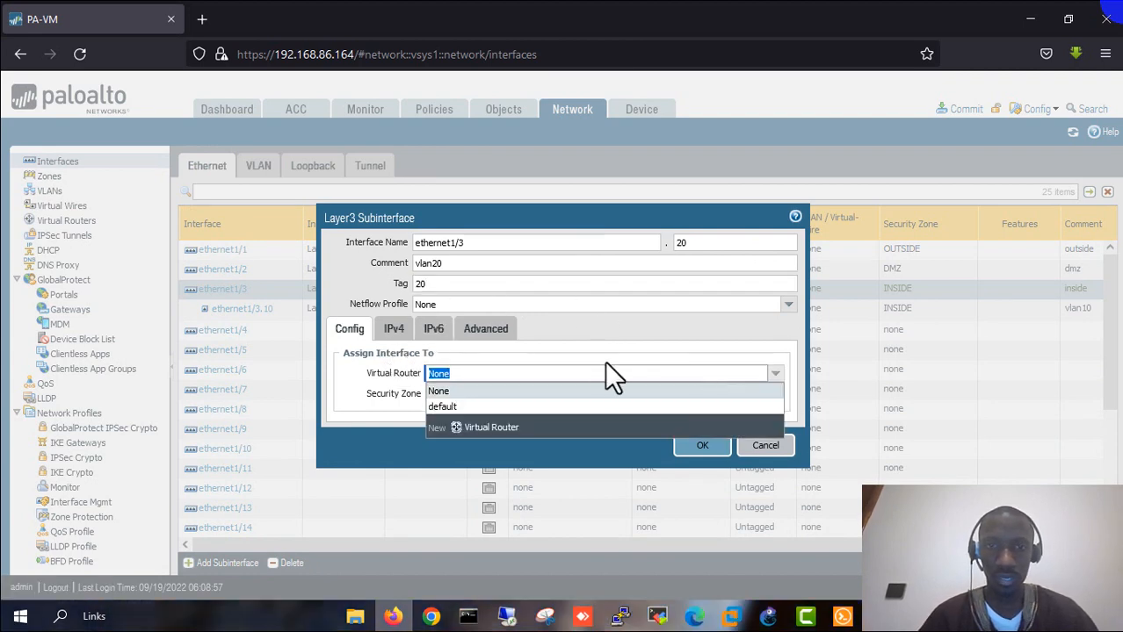
click(492, 404)
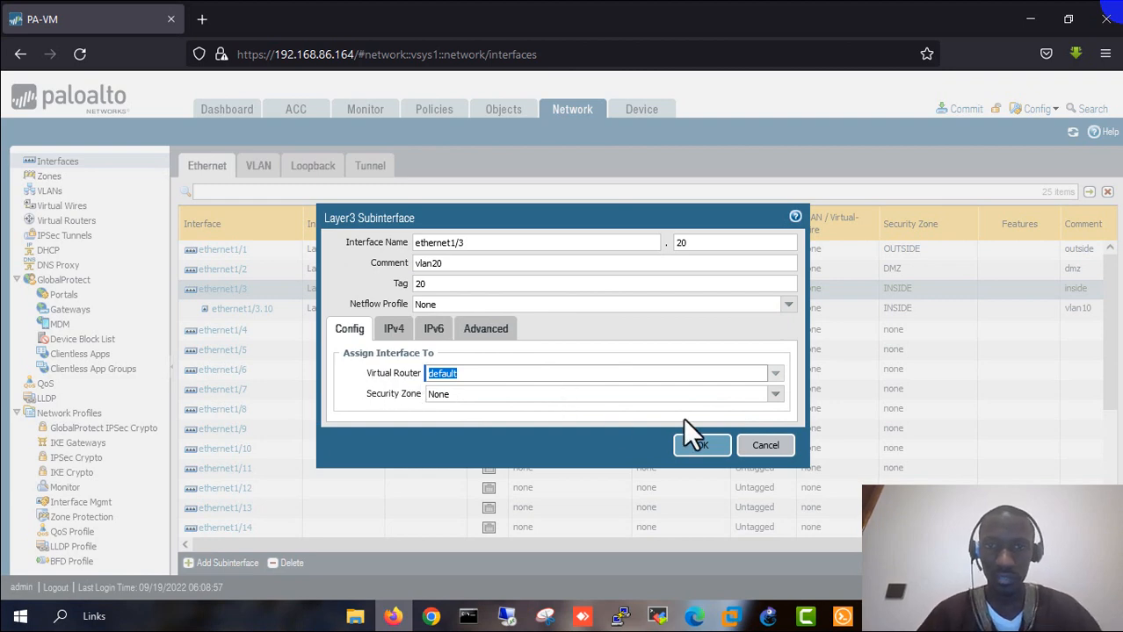
click(776, 394)
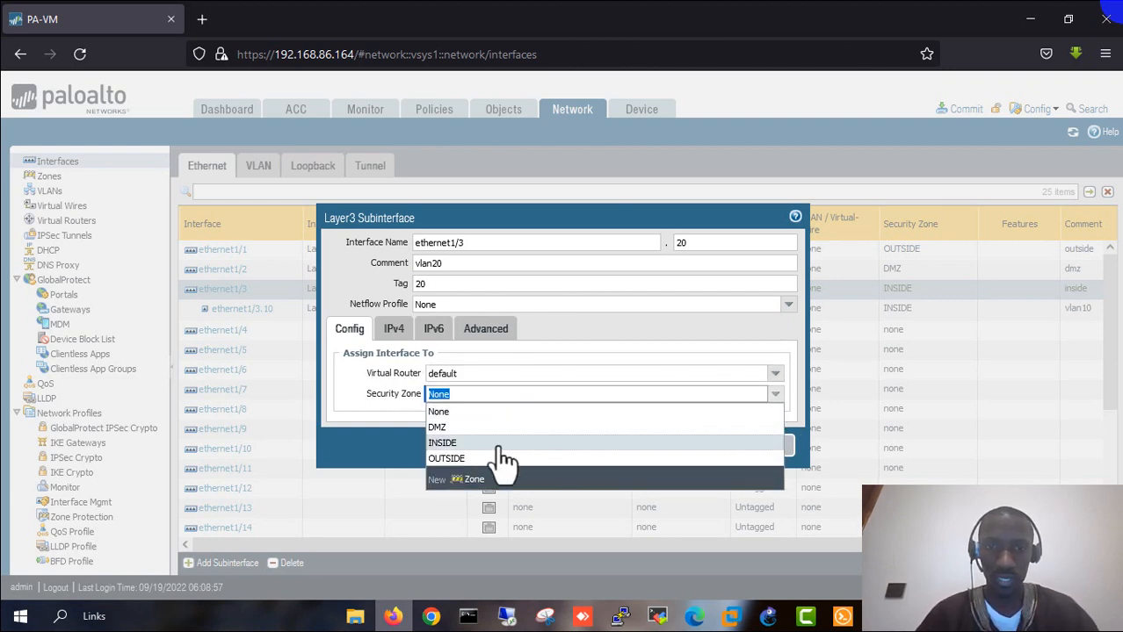
click(479, 445)
- Add IPv4 address 192.168.20.250/24, verifying it against the GNS3 topology
click(393, 330)
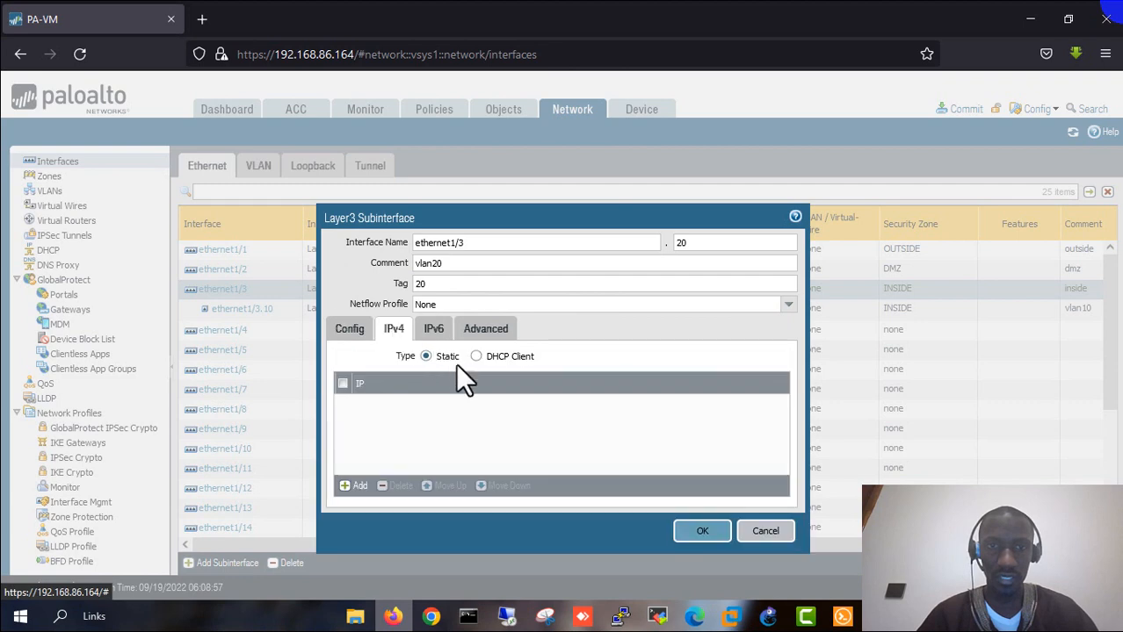
click(353, 487)
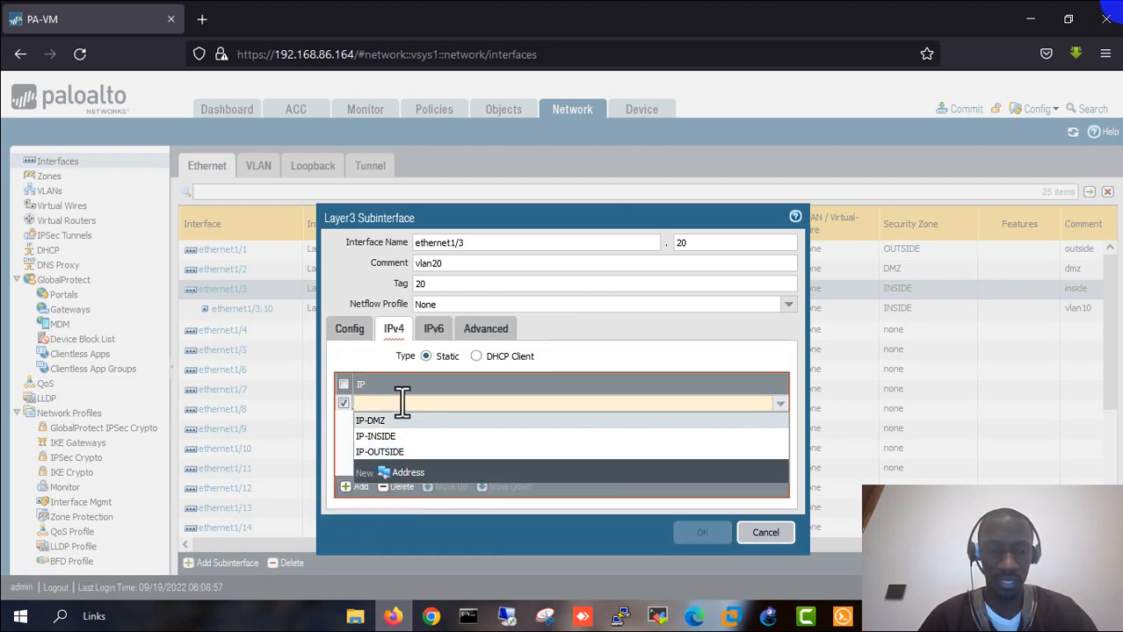
text(192.168.20.250)
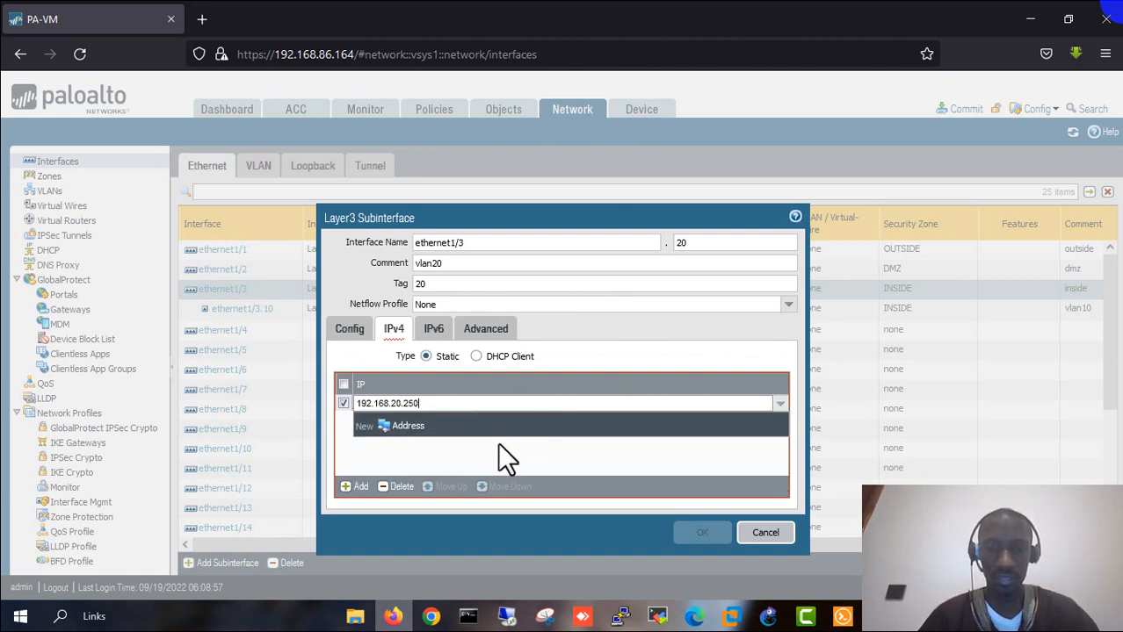
text(/24)
key(Return)
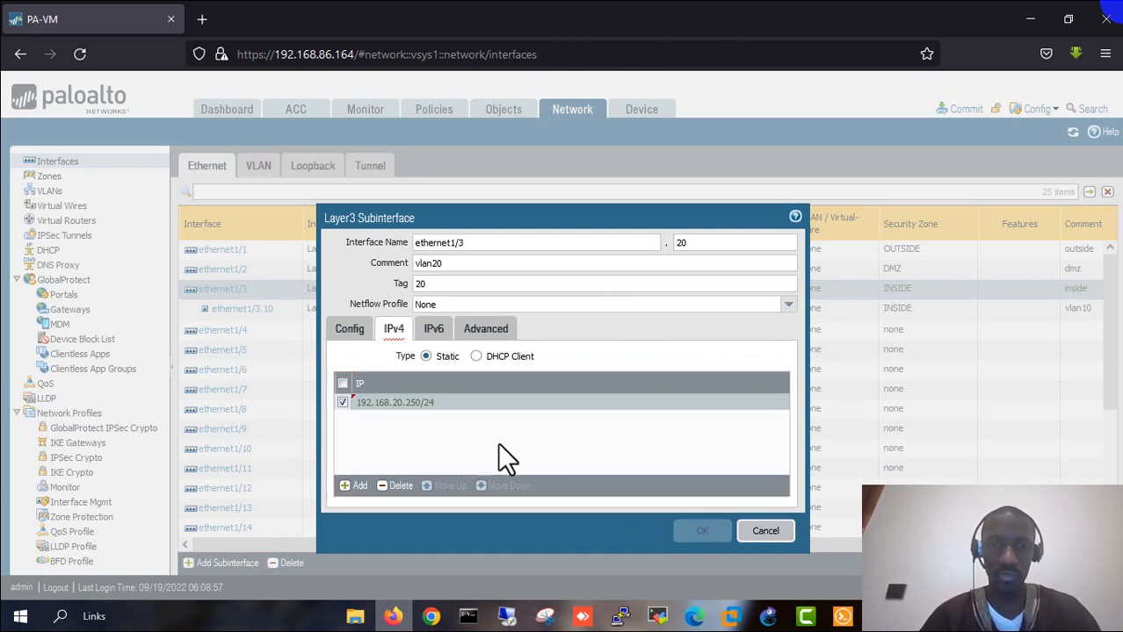
click(775, 617)
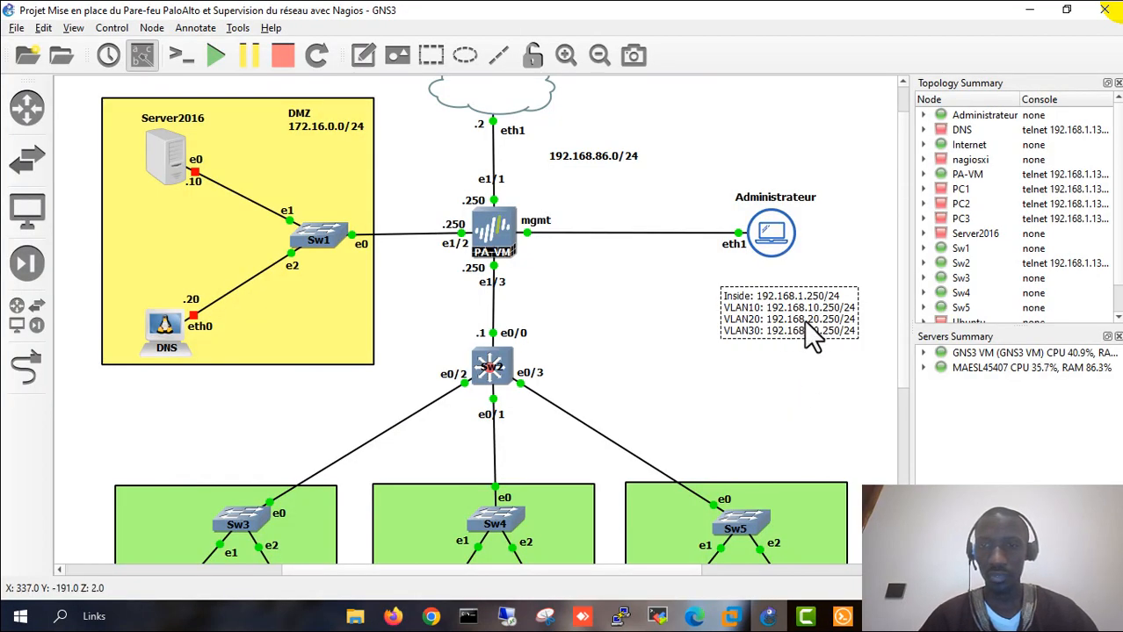
click(660, 392)
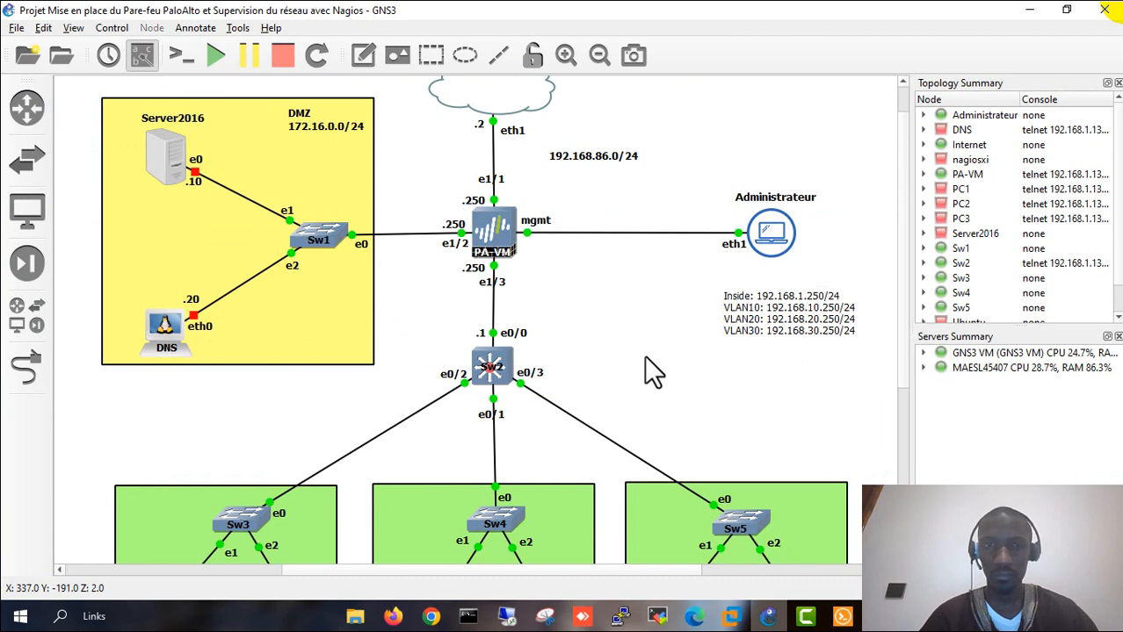
click(393, 617)
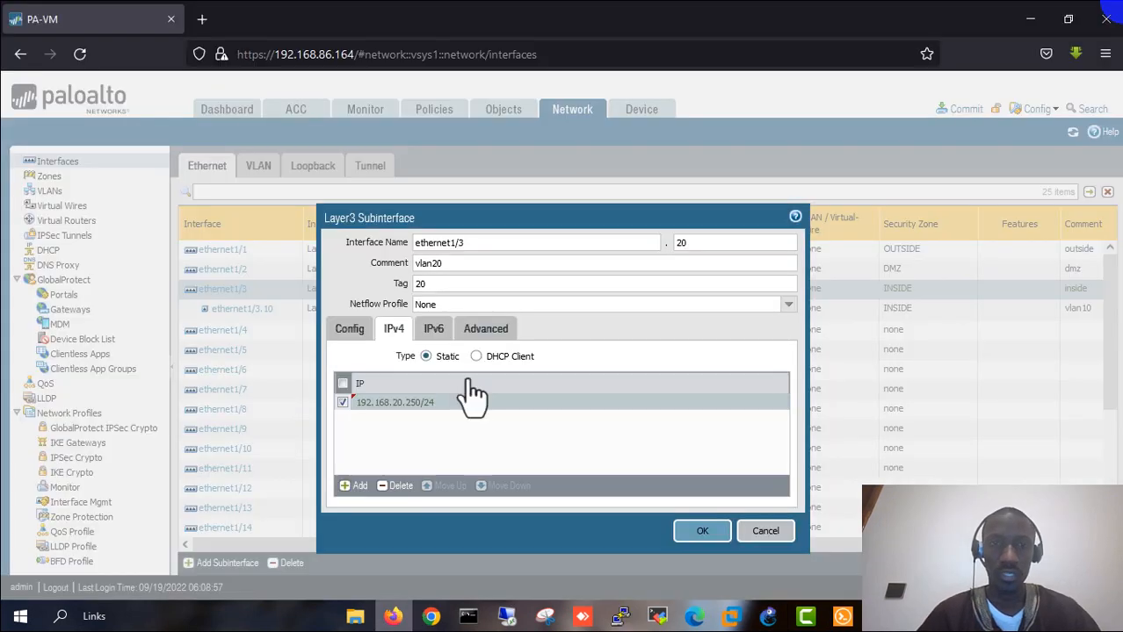
- Apply TEST-PING to ethernet1/3.20, save it, and begin another subinterface
click(466, 334)
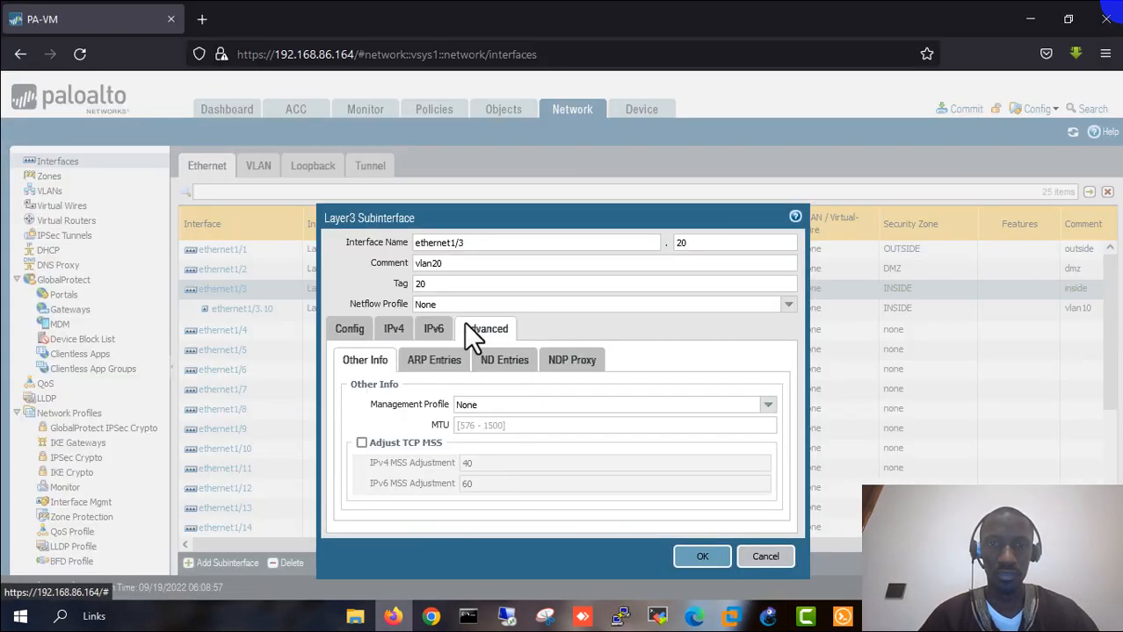
click(773, 404)
click(514, 439)
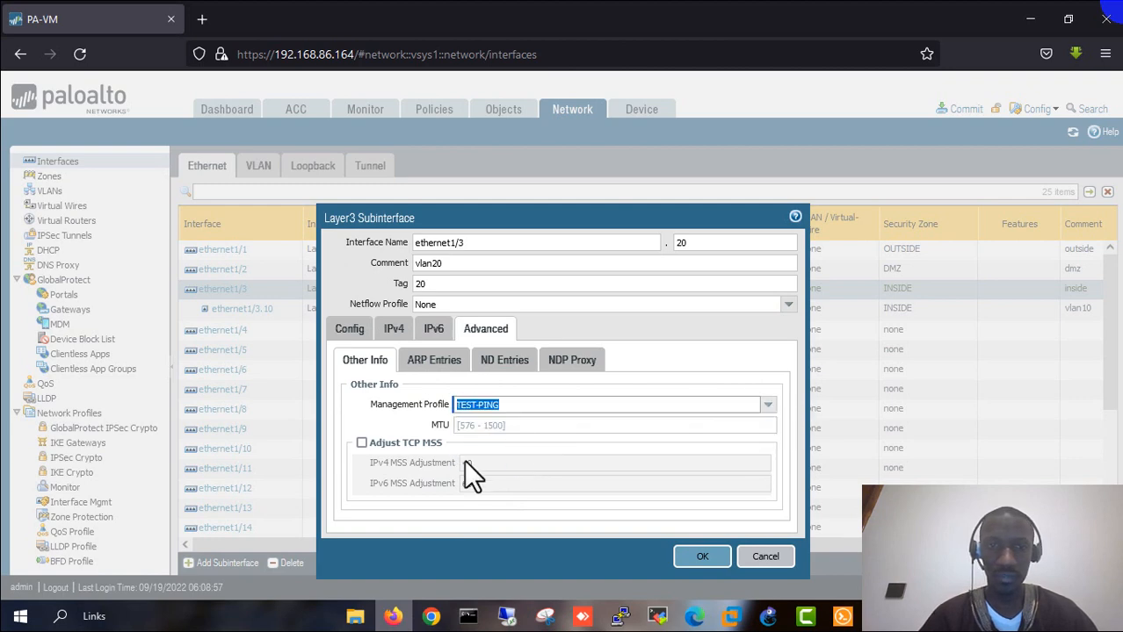
click(703, 557)
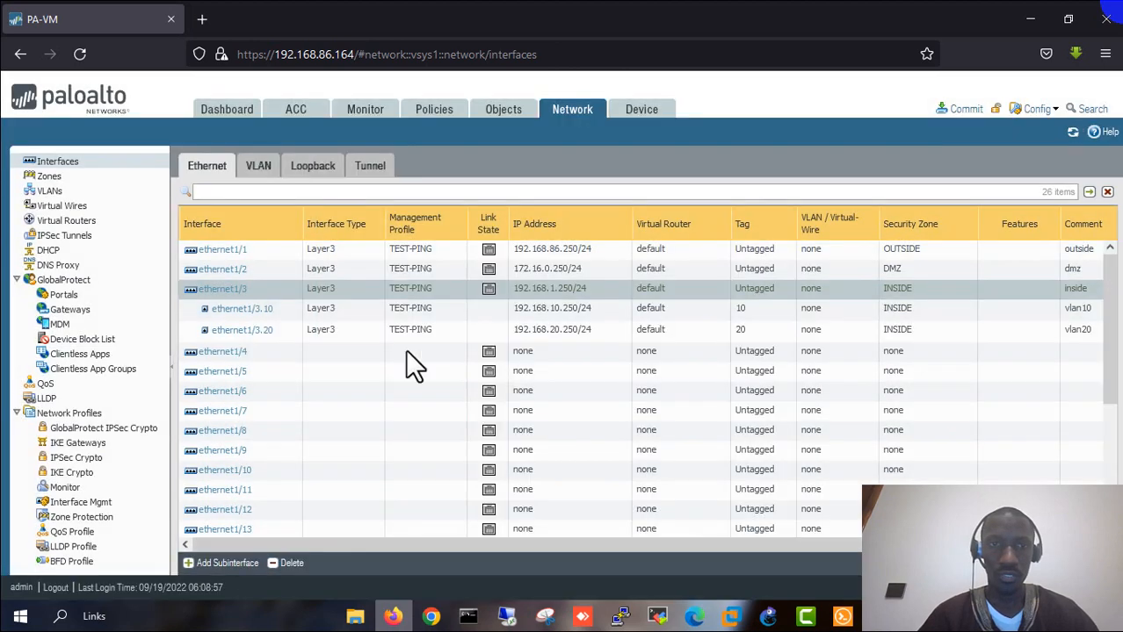
click(218, 563)
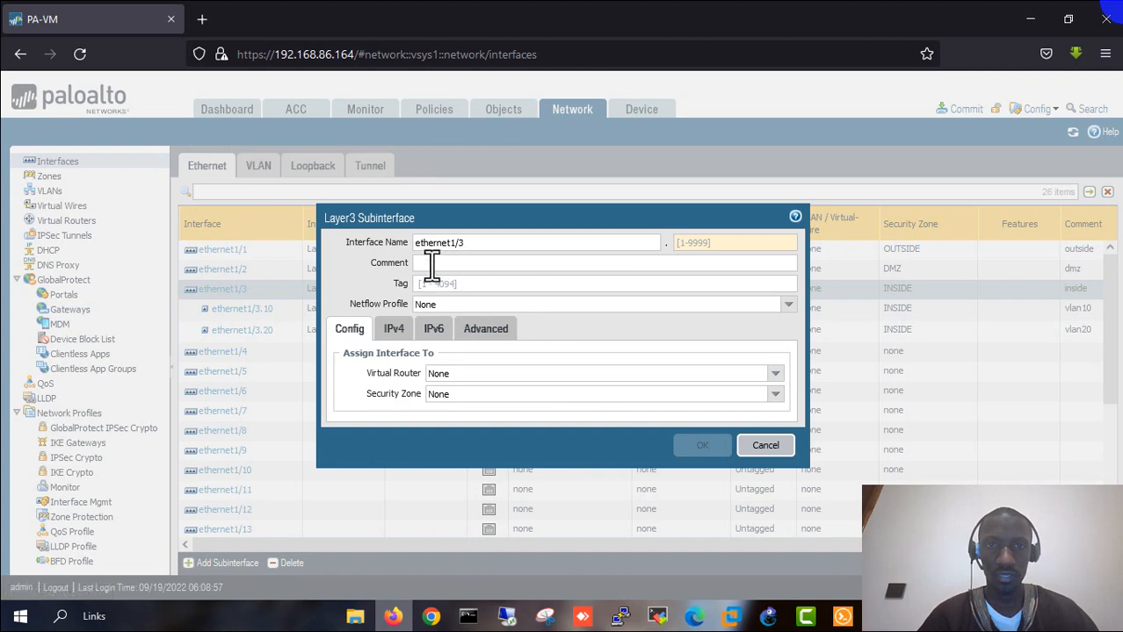
- Define ethernet1/3.30 with comment vlan30, tag 30, virtual router default and zone INSIDE
click(431, 264)
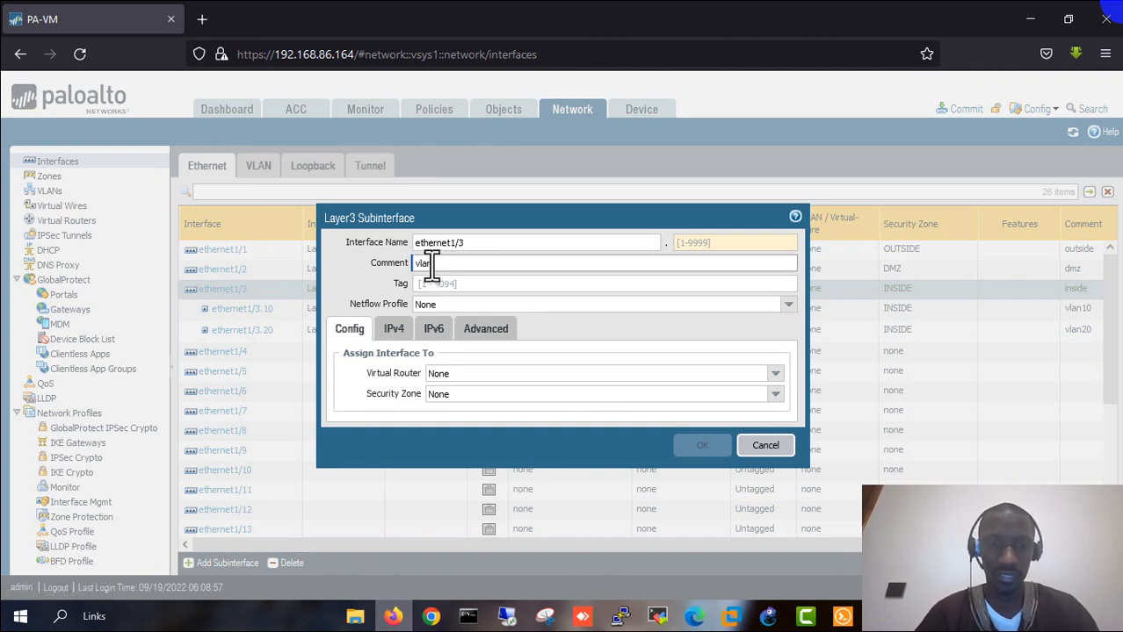
text(vlan30)
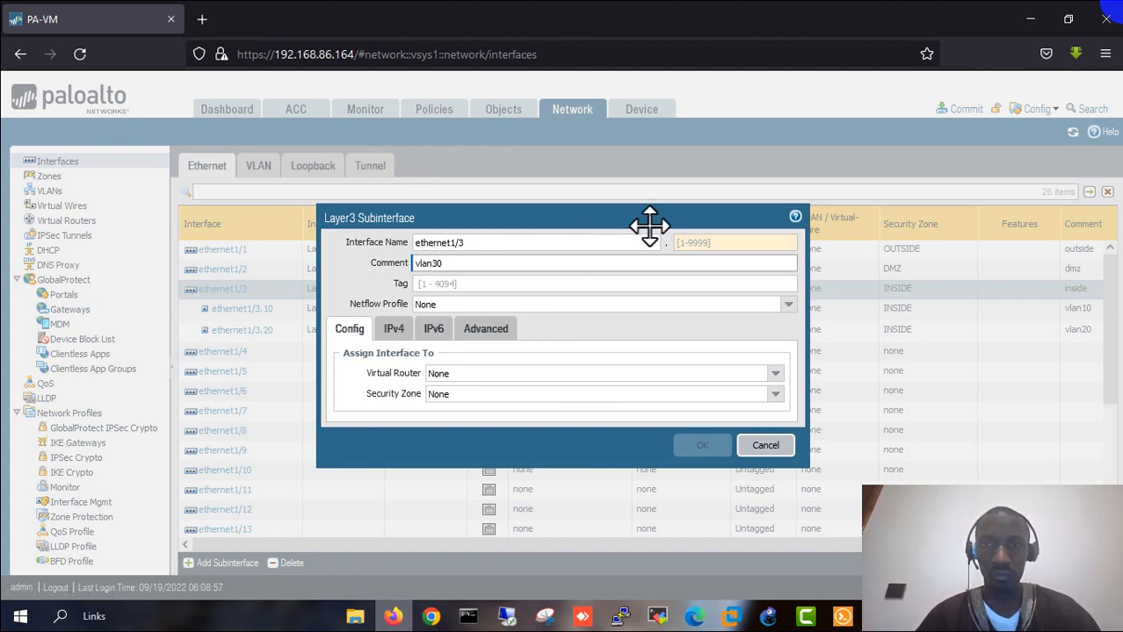
click(700, 243)
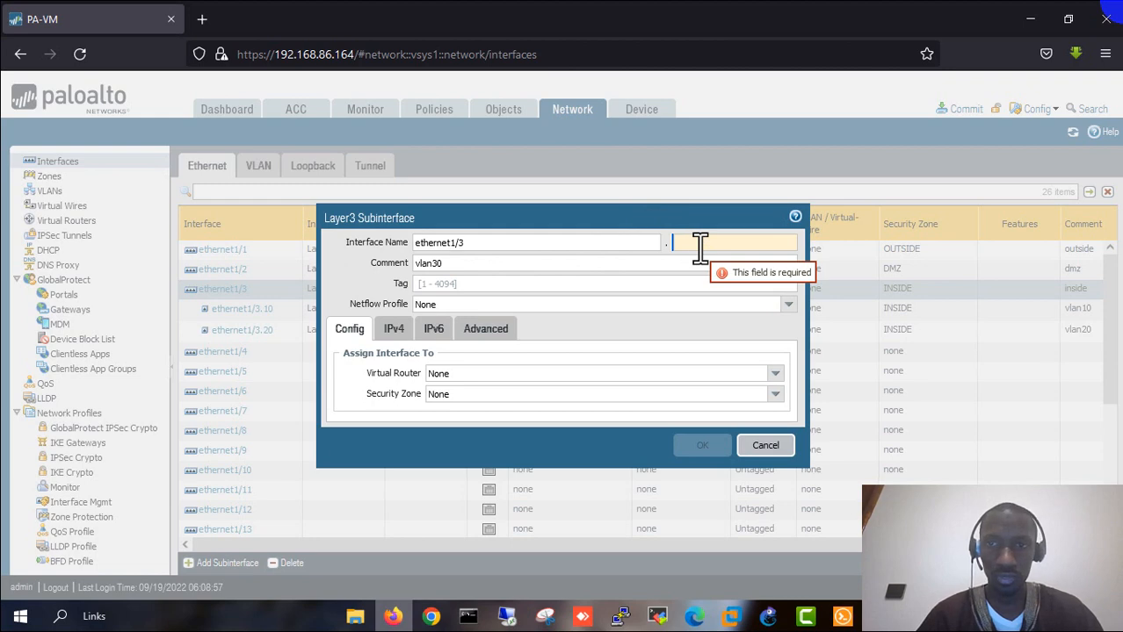
text(30)
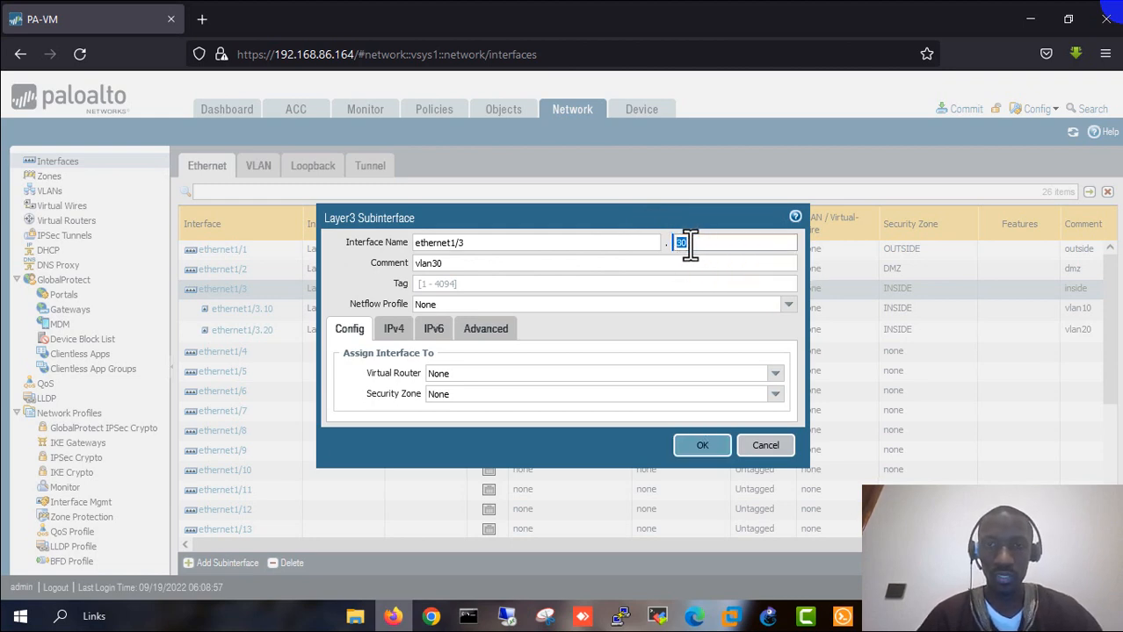
click(444, 281)
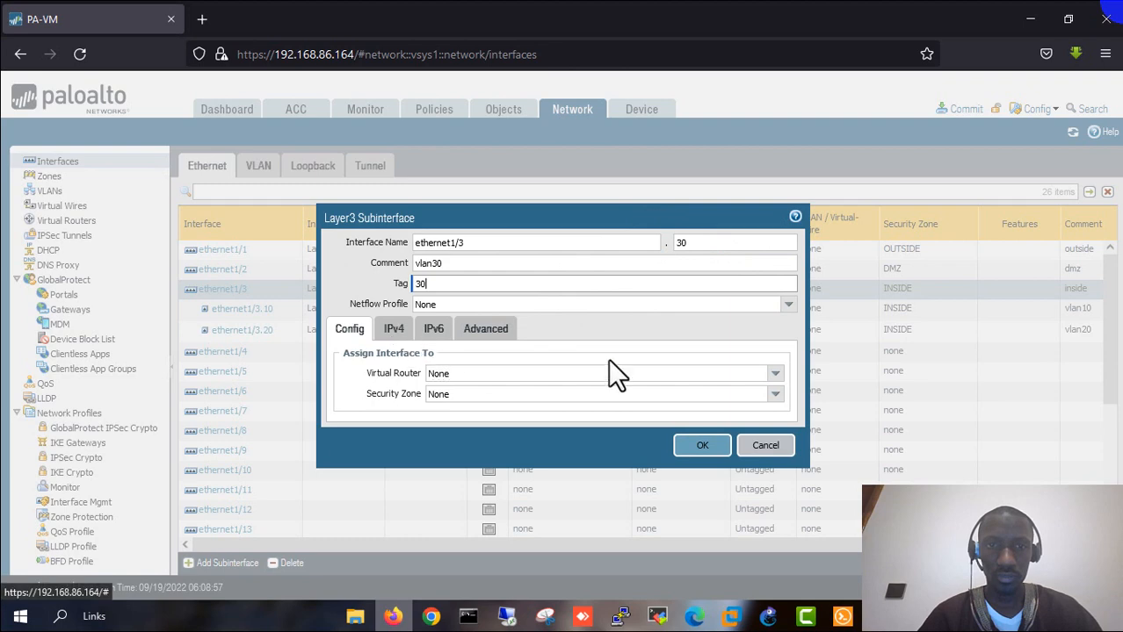
click(775, 374)
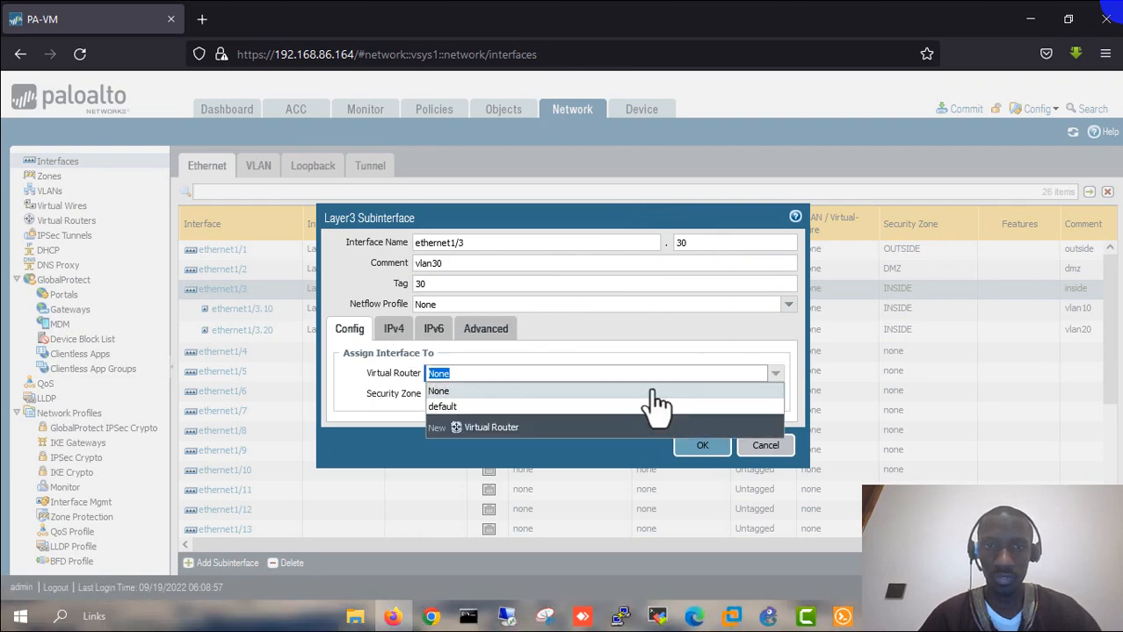
click(466, 408)
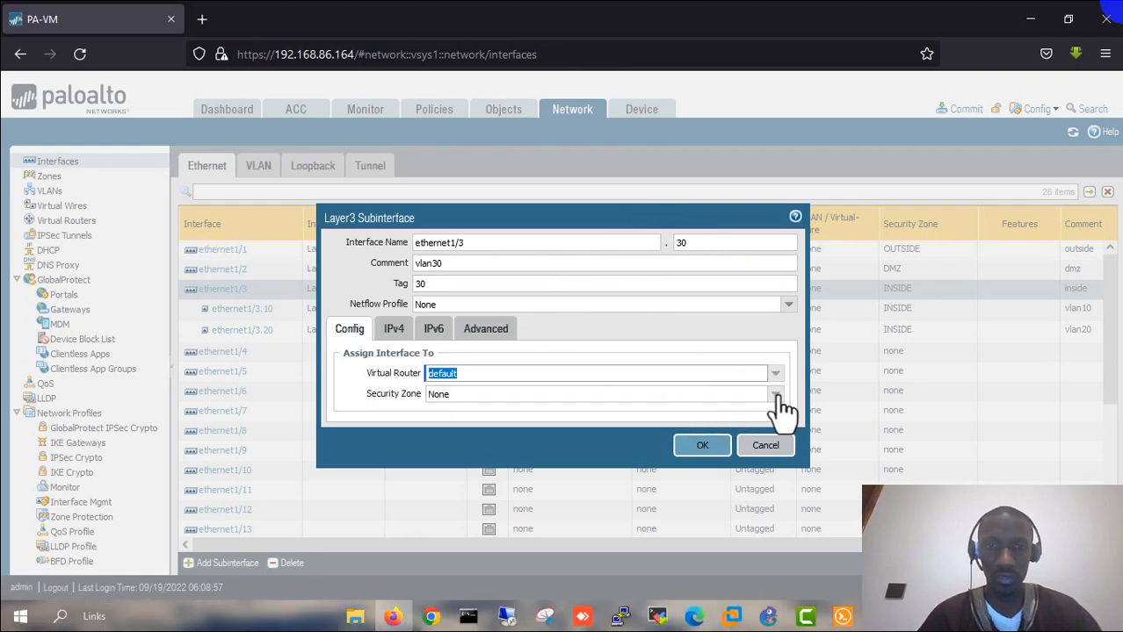
click(683, 396)
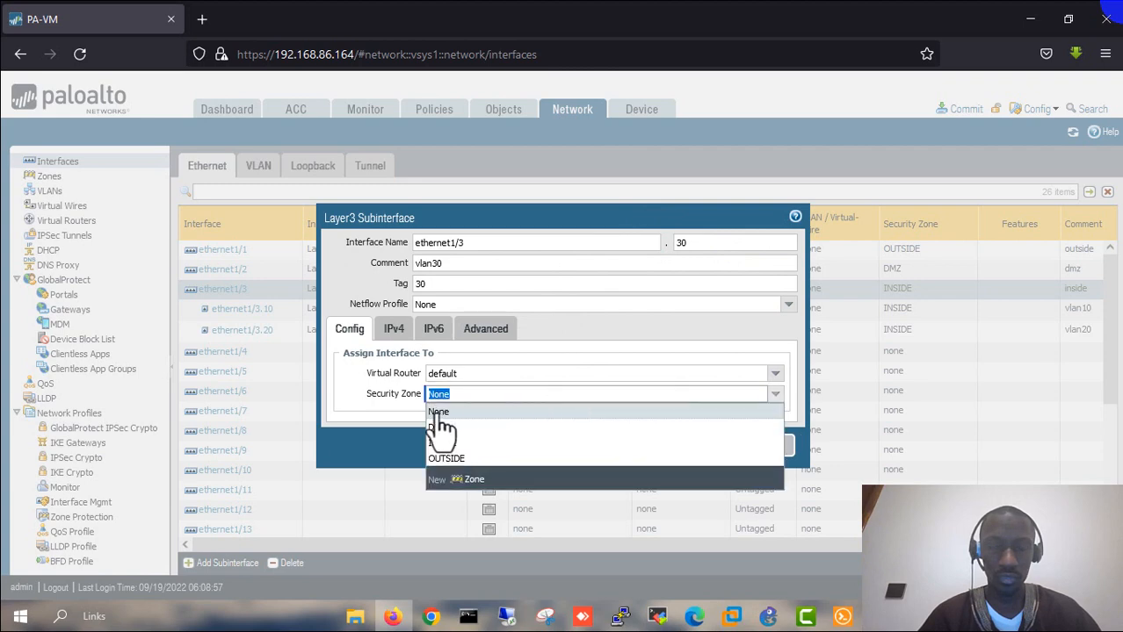
click(448, 448)
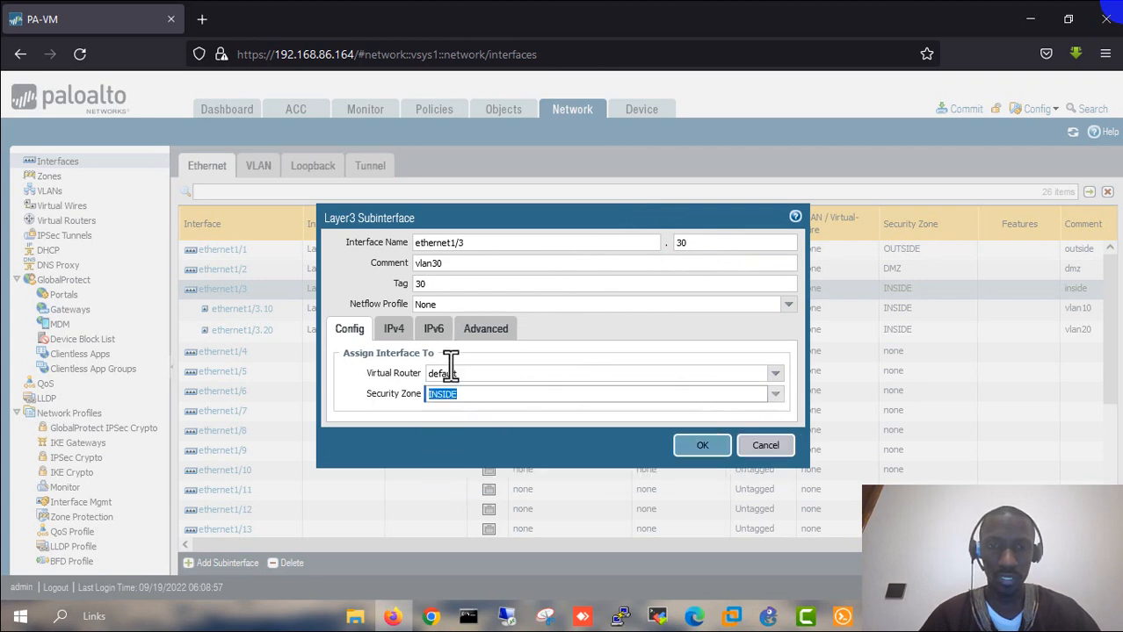
click(395, 334)
- Add IPv4 address 192.168.30.250/24 to ethernet1/3.30
click(355, 485)
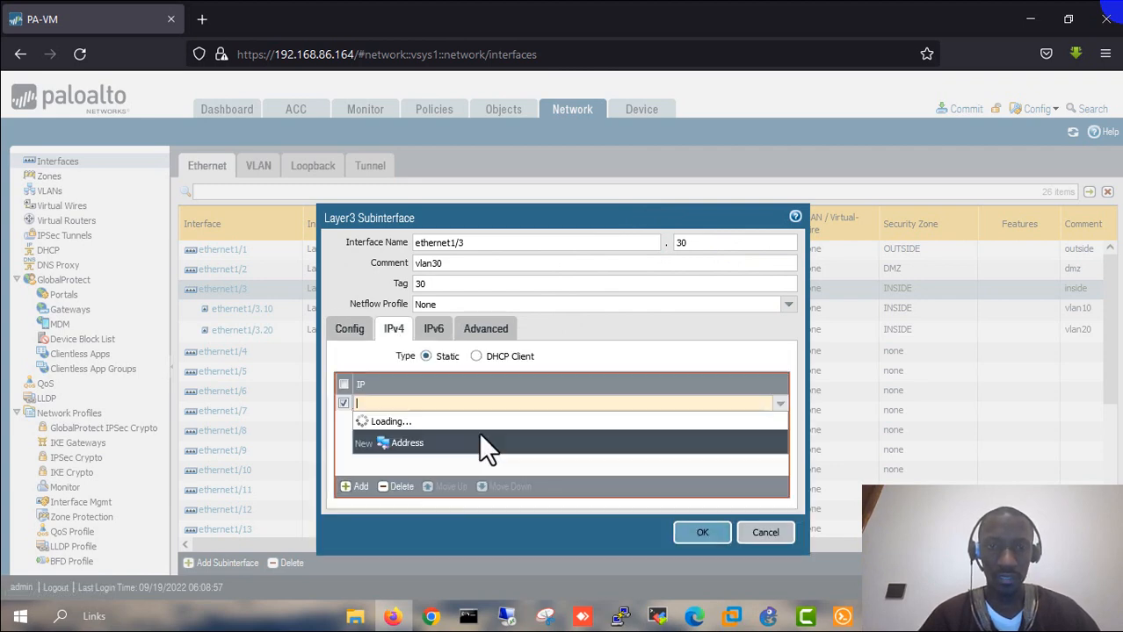
text(192.1)
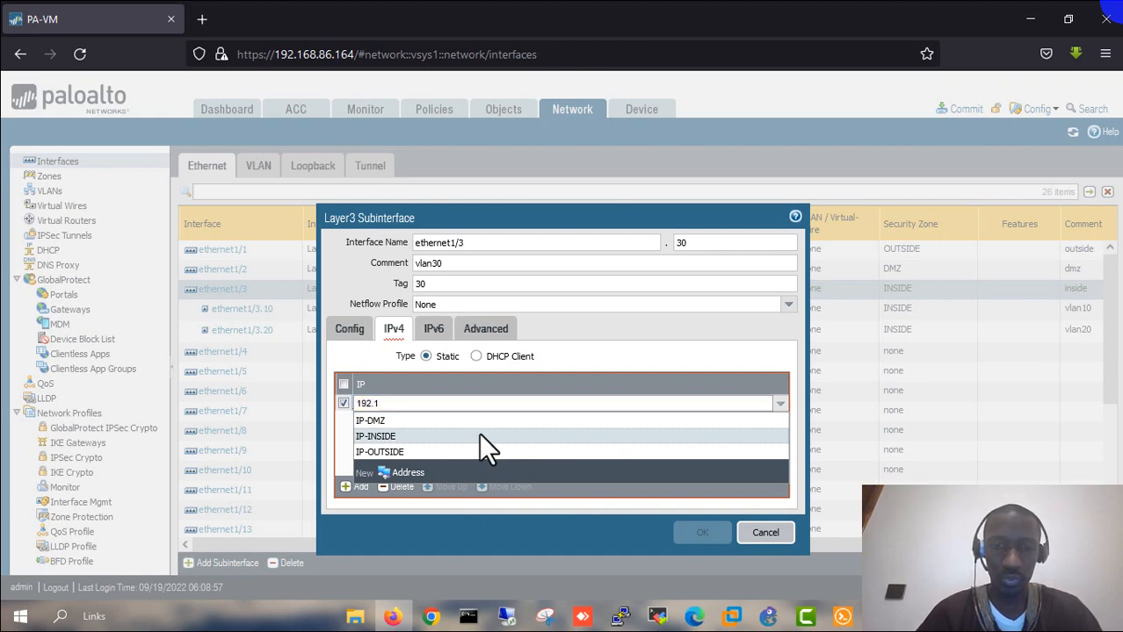
text(68.30)
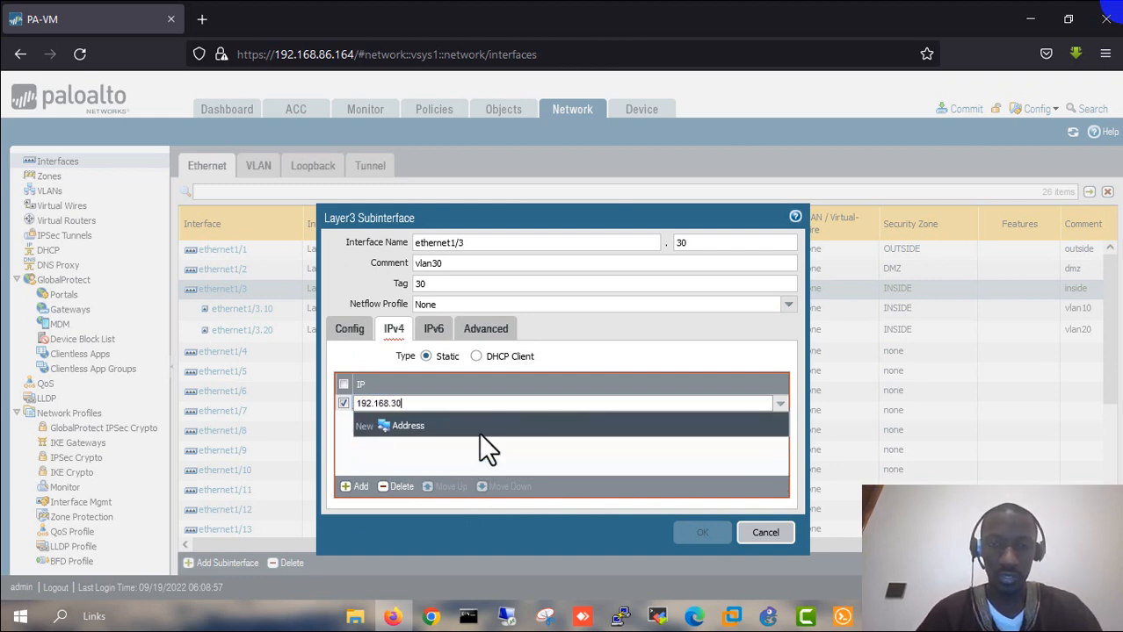
text(.25)
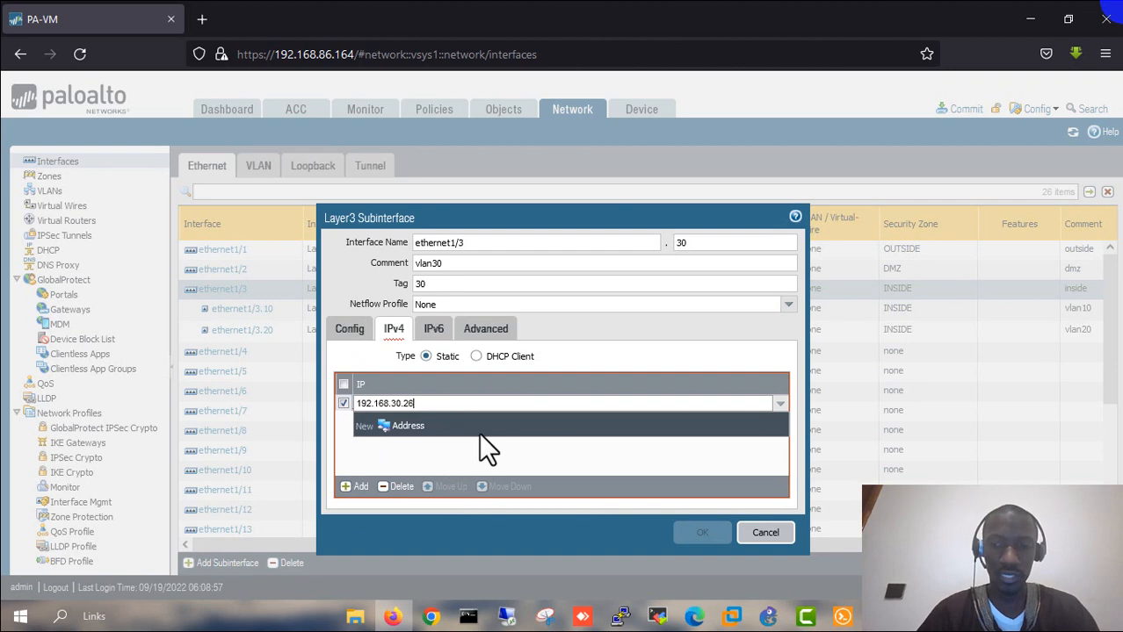
key(BackSpace)
text(50/24)
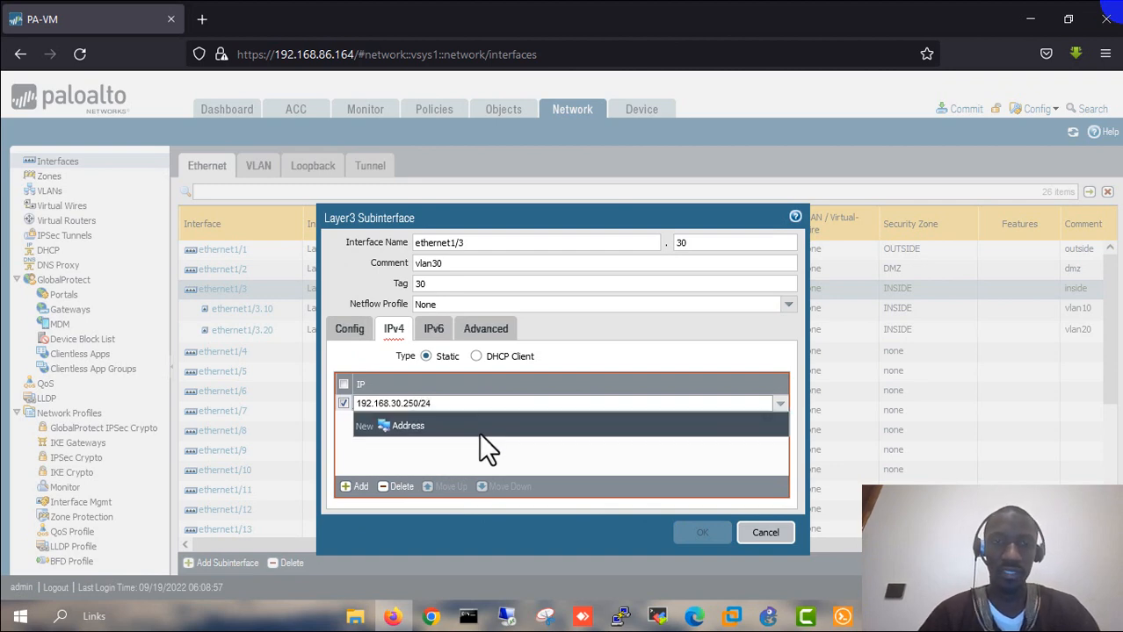
key(Return)
- Apply the TEST-PING management profile and save ethernet1/3.30
click(485, 339)
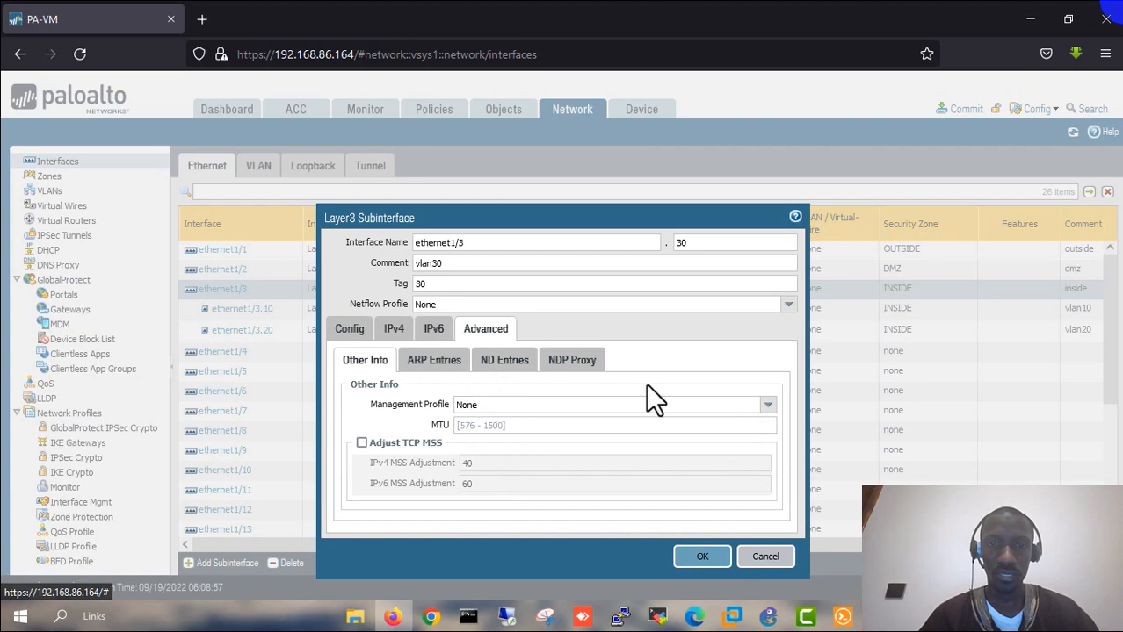
click(766, 404)
click(535, 438)
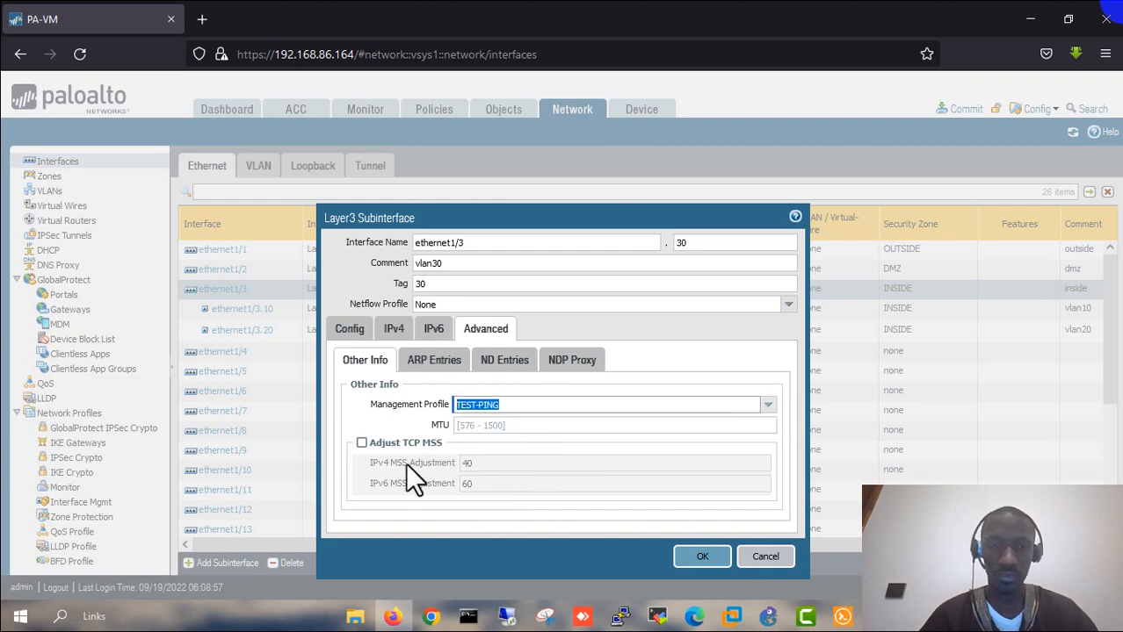
click(703, 559)
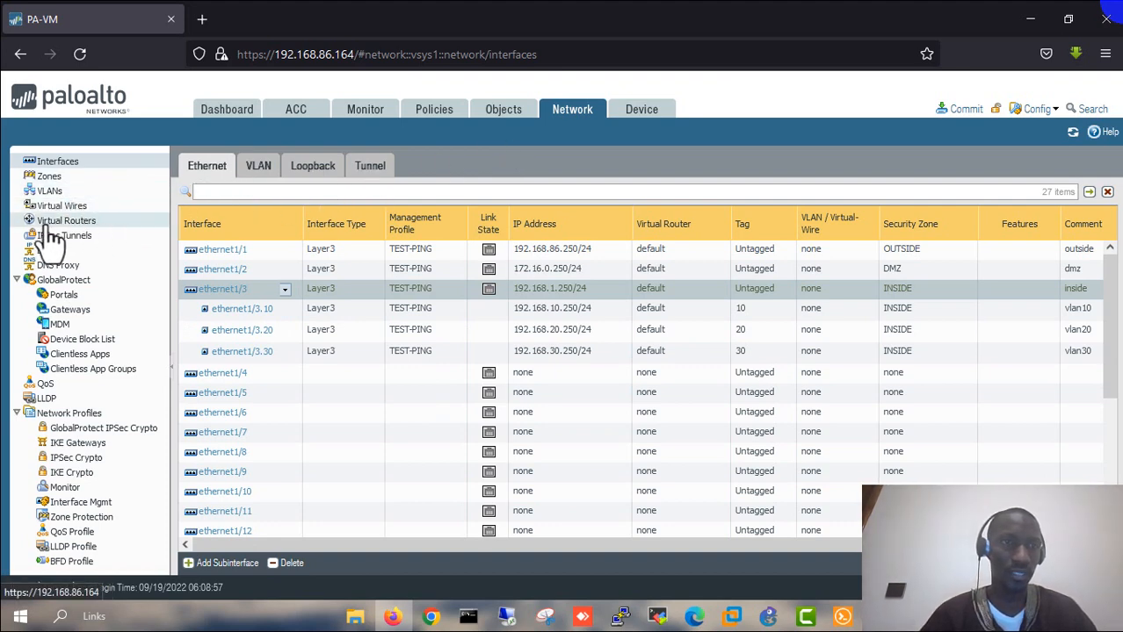
click(91, 230)
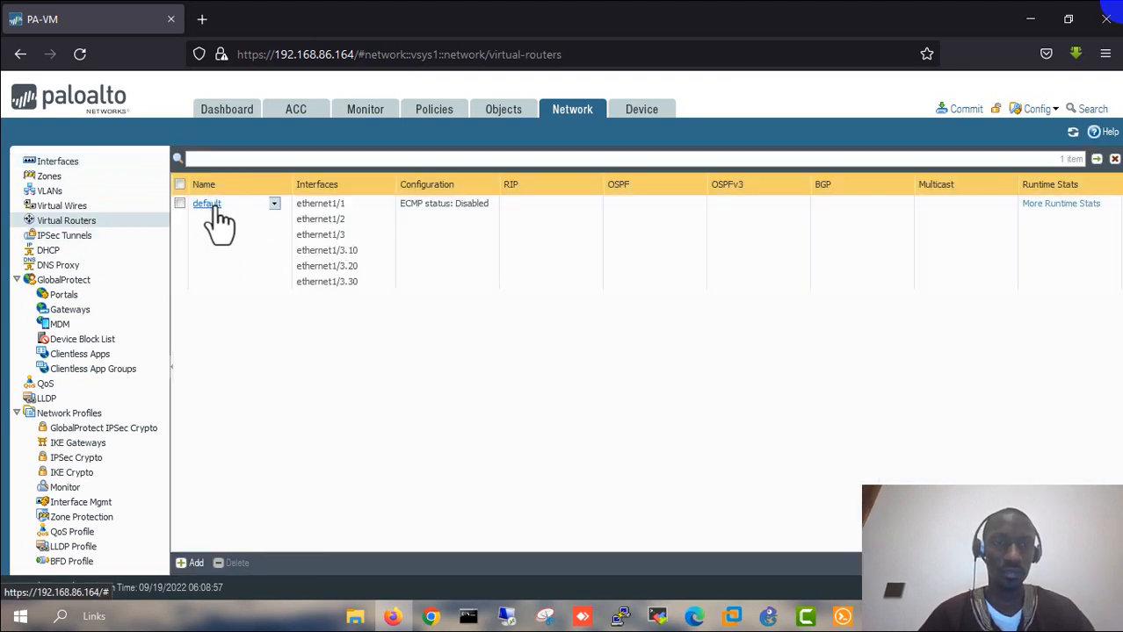
- Start a new IPv4 static route in the default virtual router's Static Routes
click(211, 204)
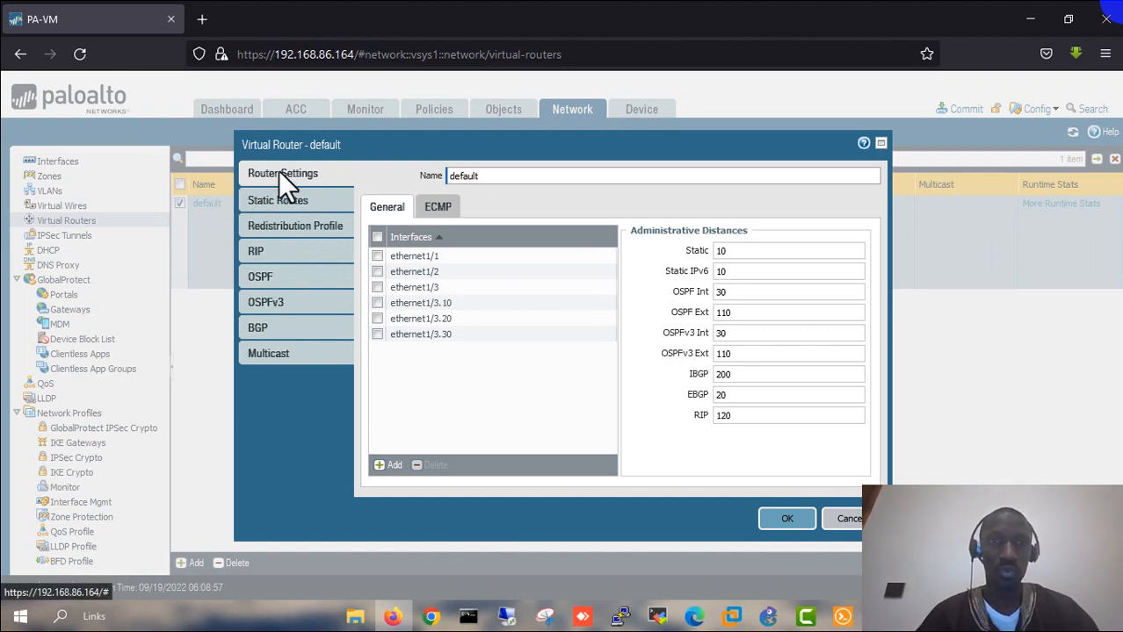
click(268, 201)
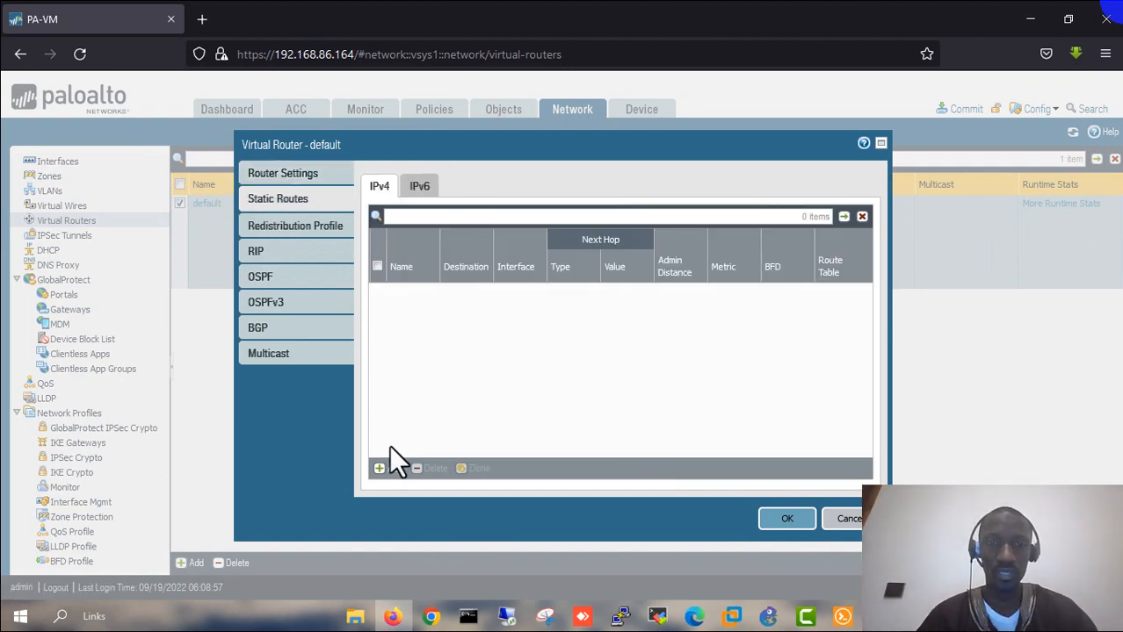
click(384, 469)
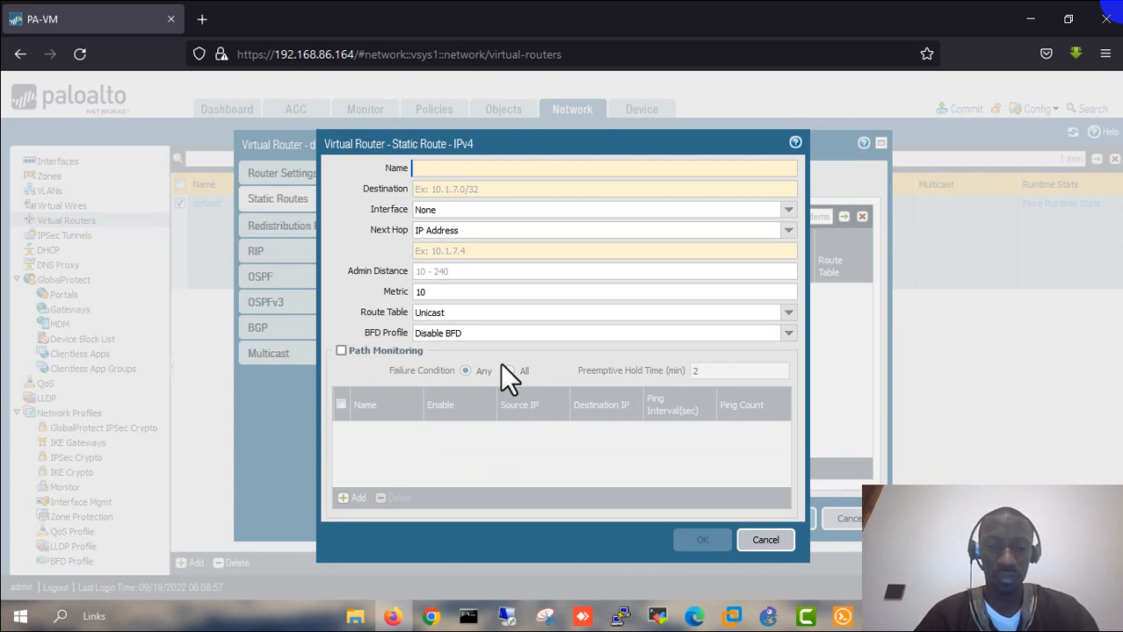
- Name the route default-route with destination 0.0.0.0/0 out interface ethernet1/1
text(defa)
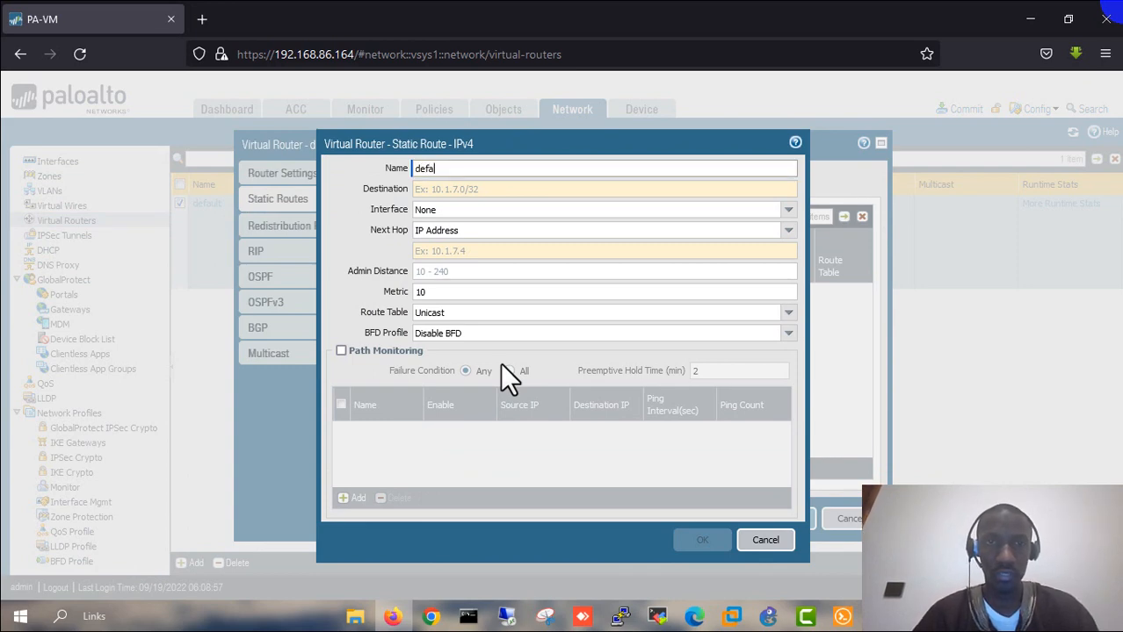
text(ult-route)
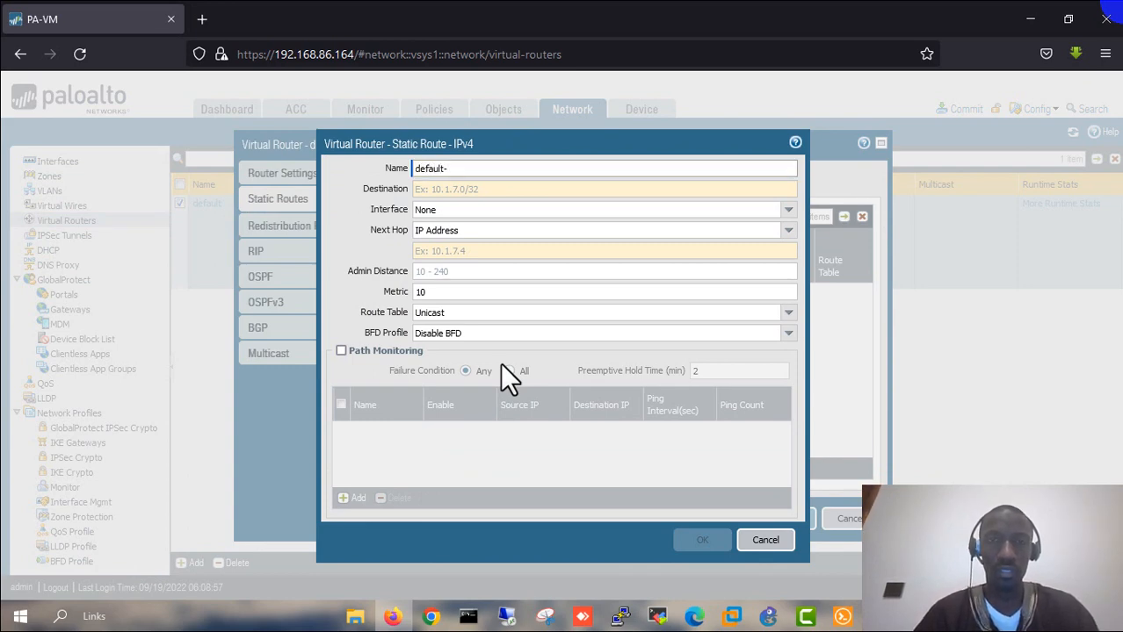
click(452, 191)
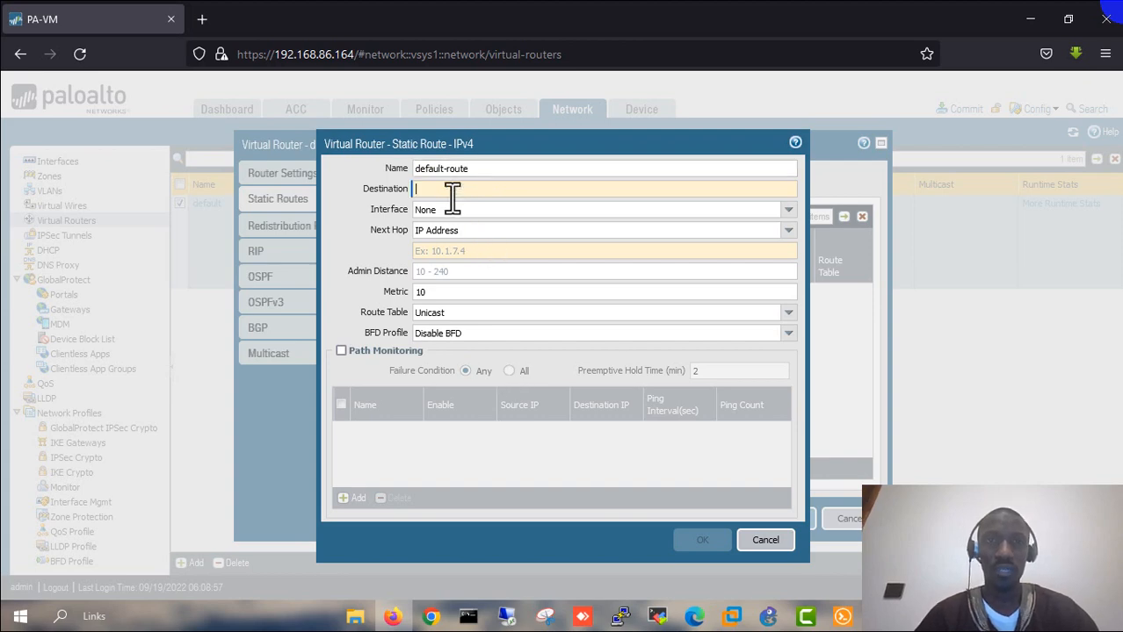
text(0)
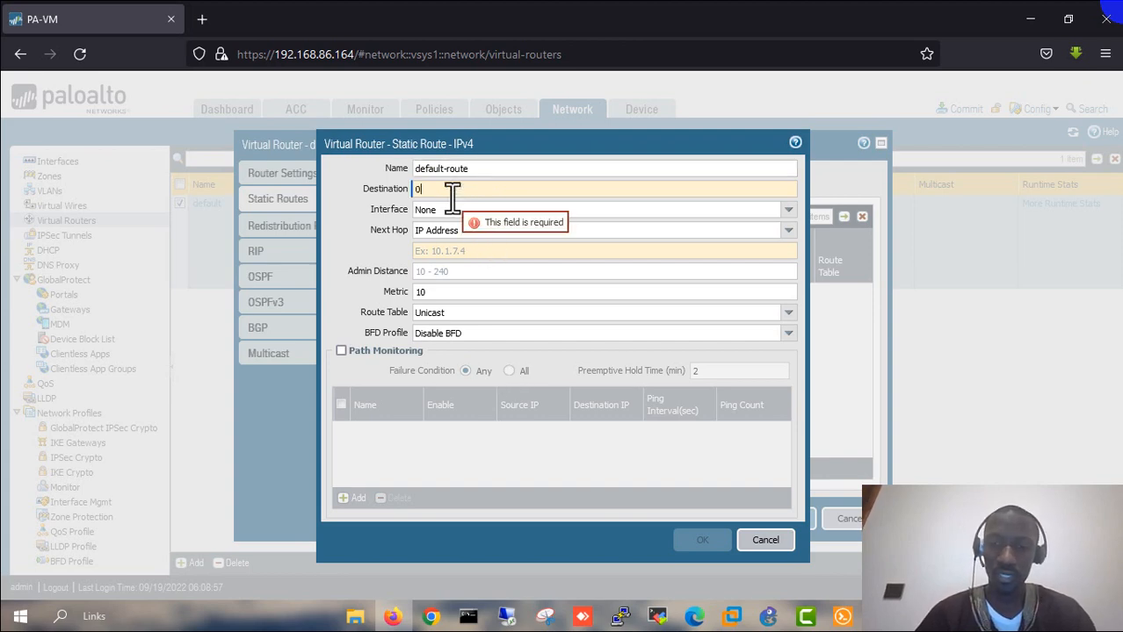
text(.0.0.)
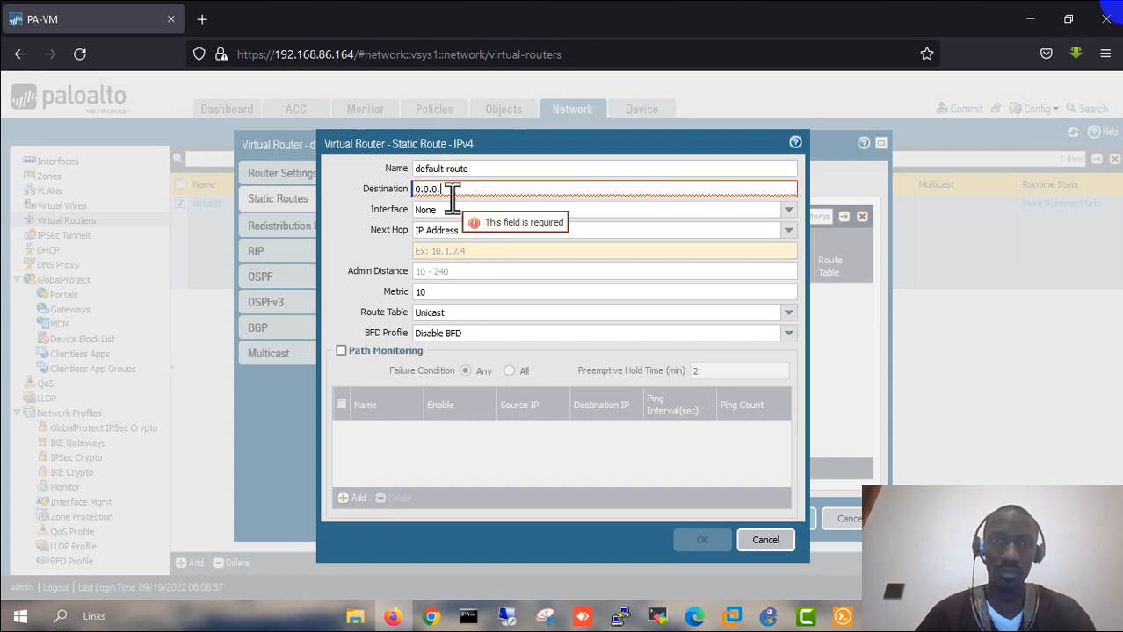
text(0/)
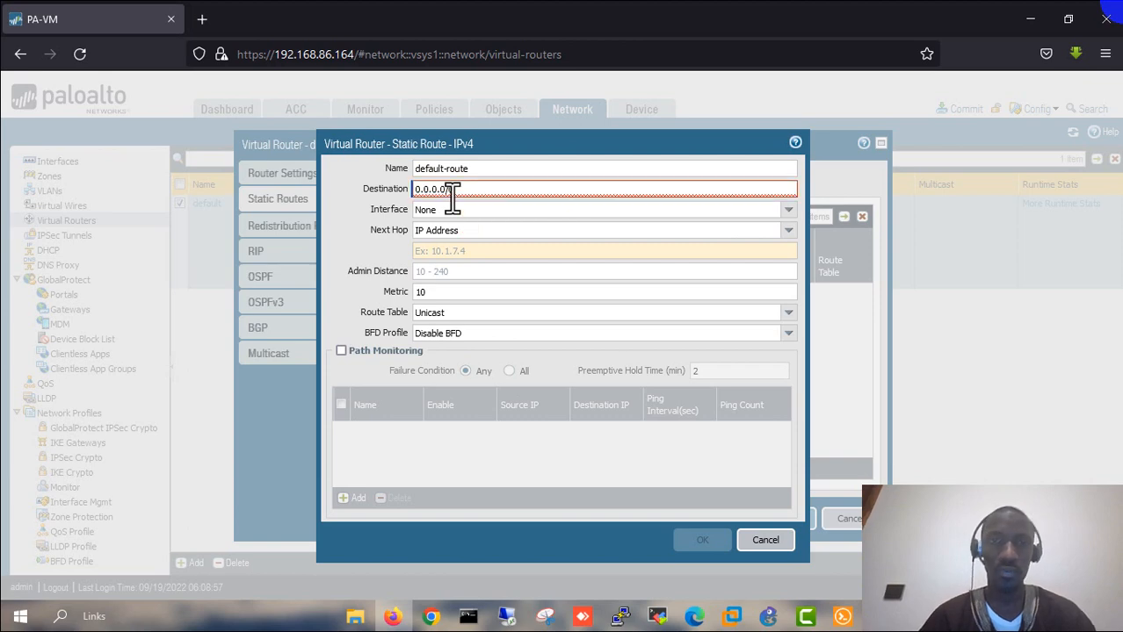
text(0)
click(787, 211)
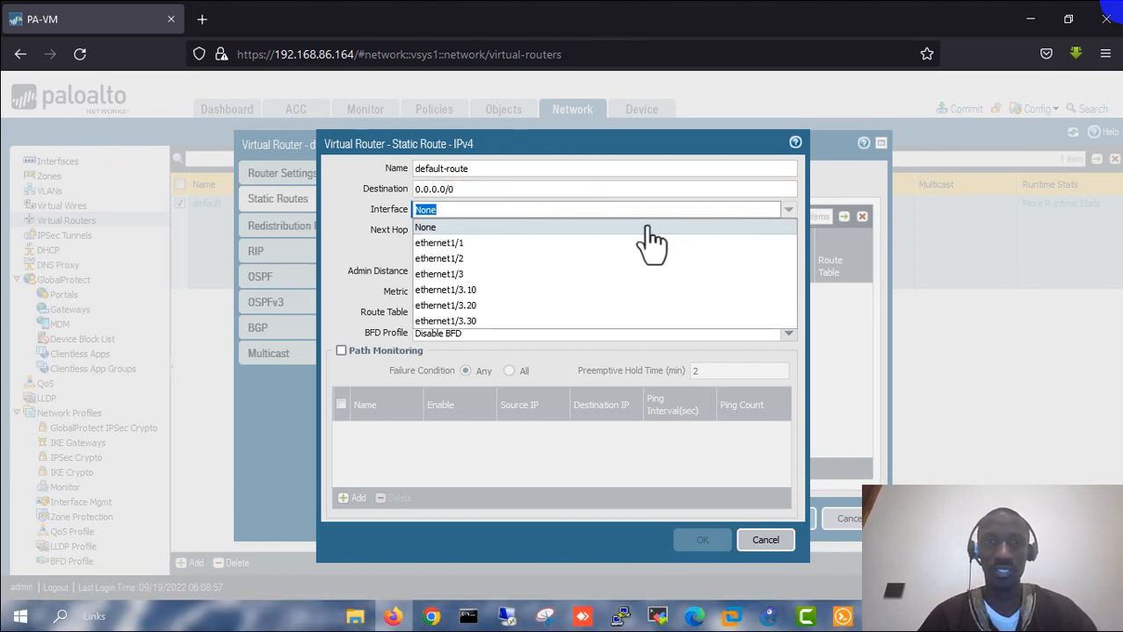
click(514, 245)
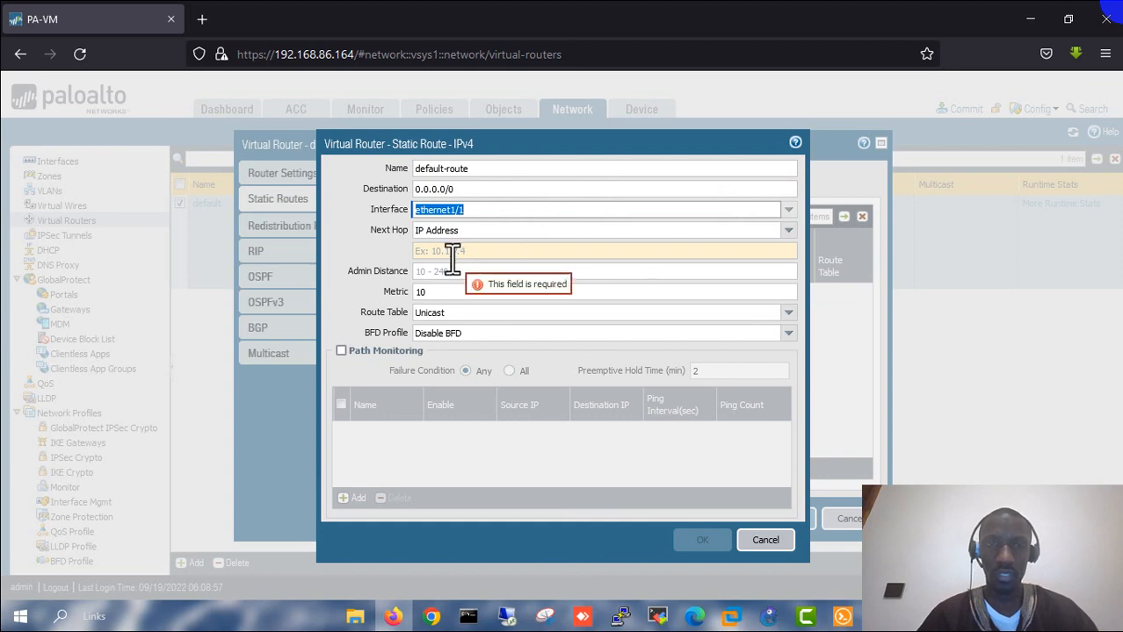
- Set next hop IP address 192.168.86.2 and save the default route
click(788, 231)
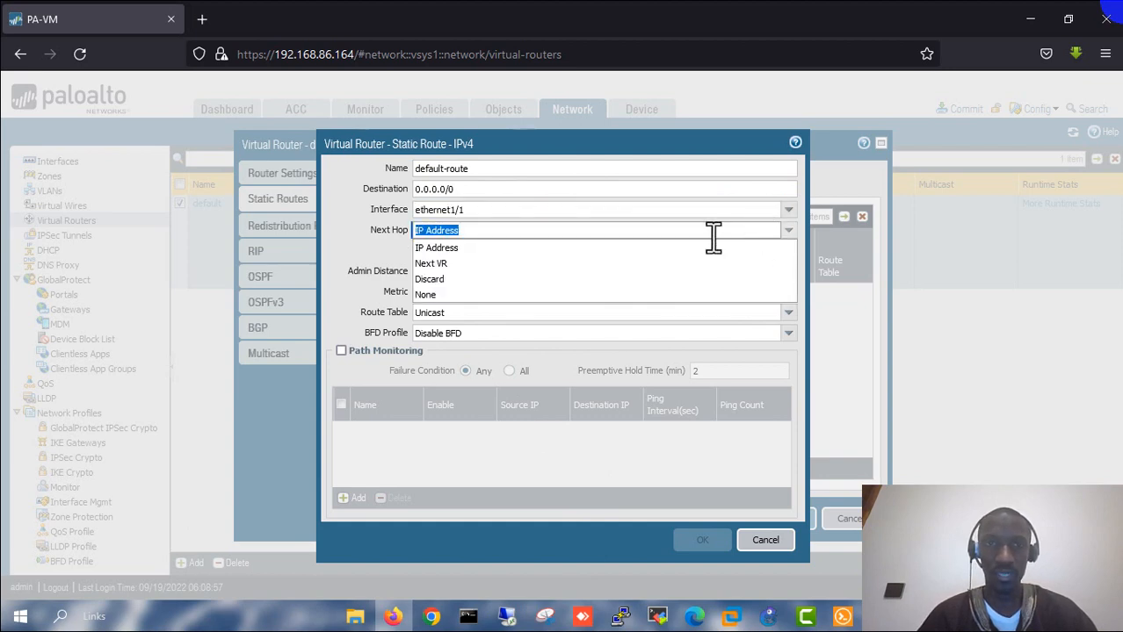
click(600, 250)
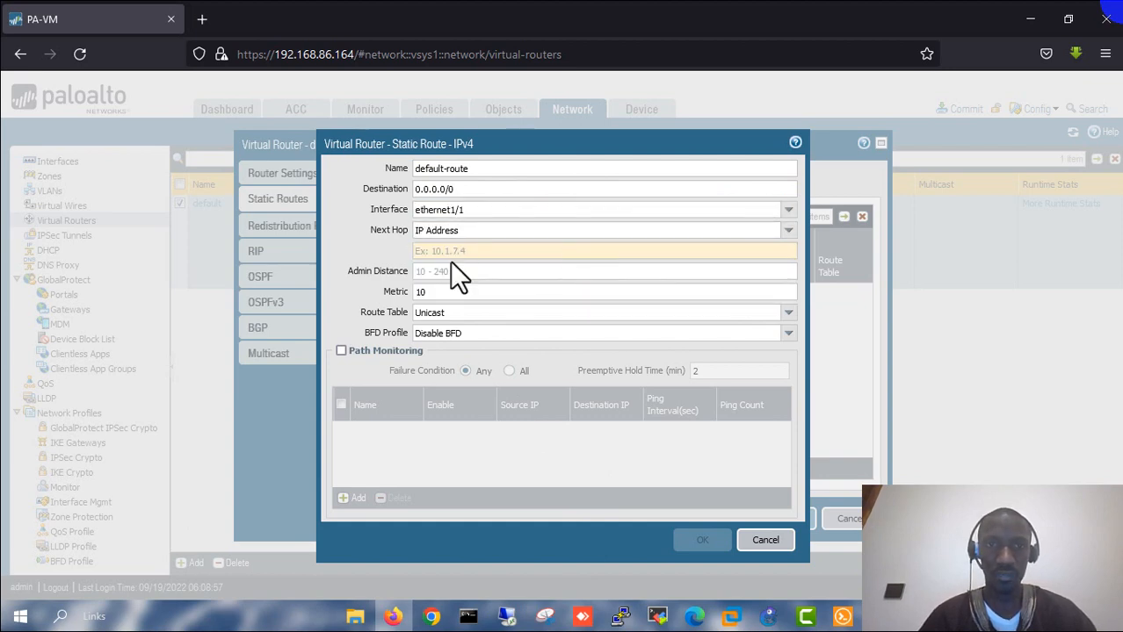
click(446, 253)
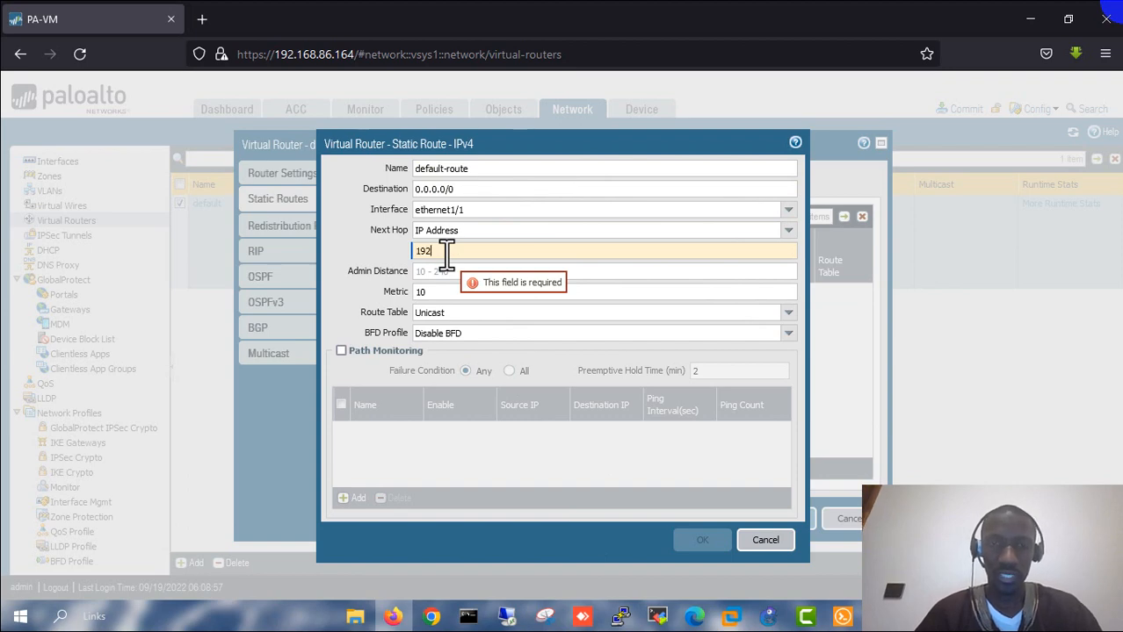
text(192.16)
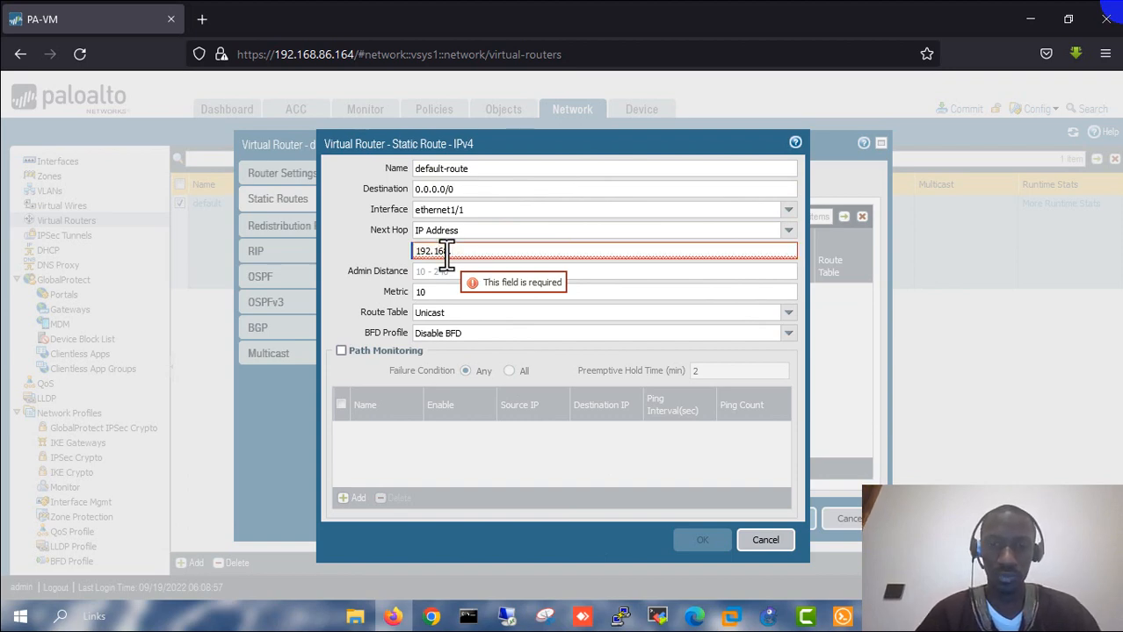
text(8.86.2)
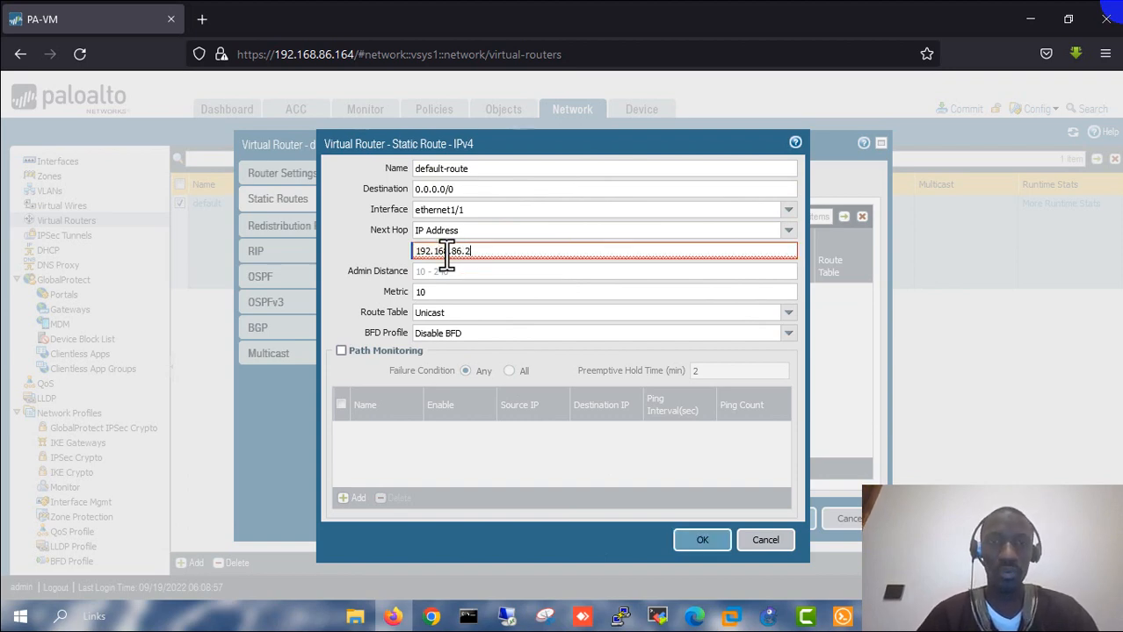
click(474, 272)
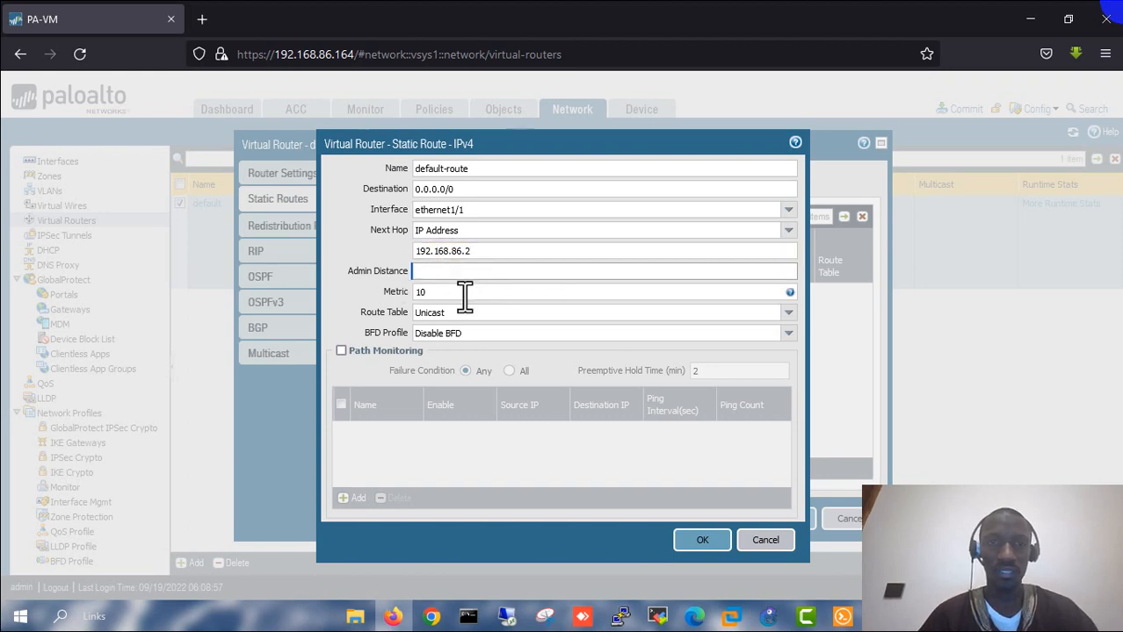
click(464, 295)
click(390, 273)
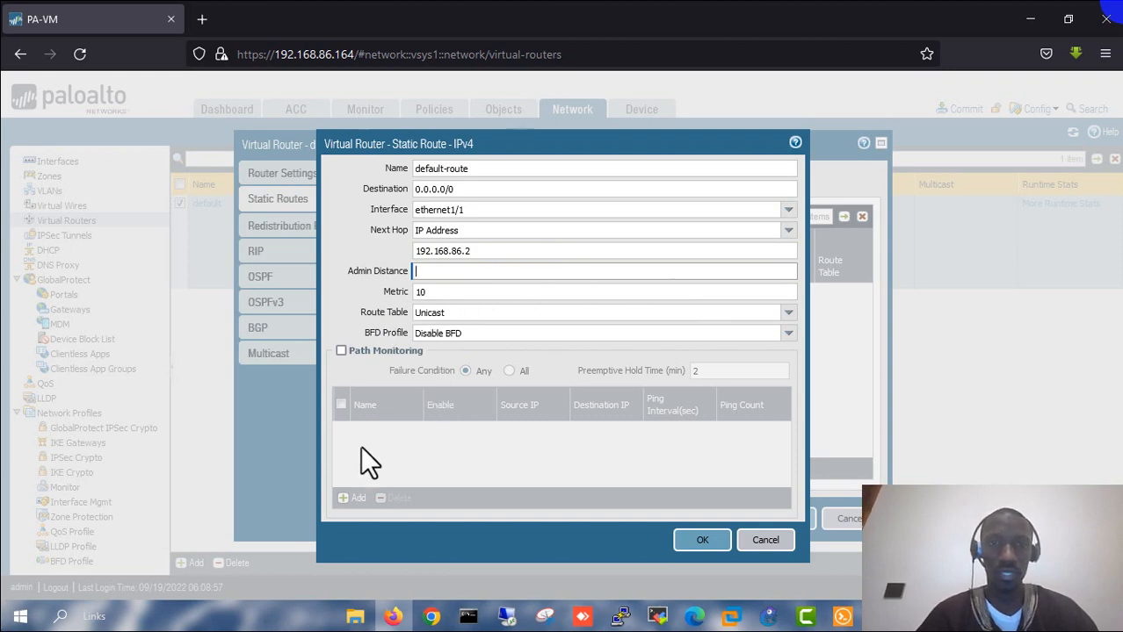
click(694, 539)
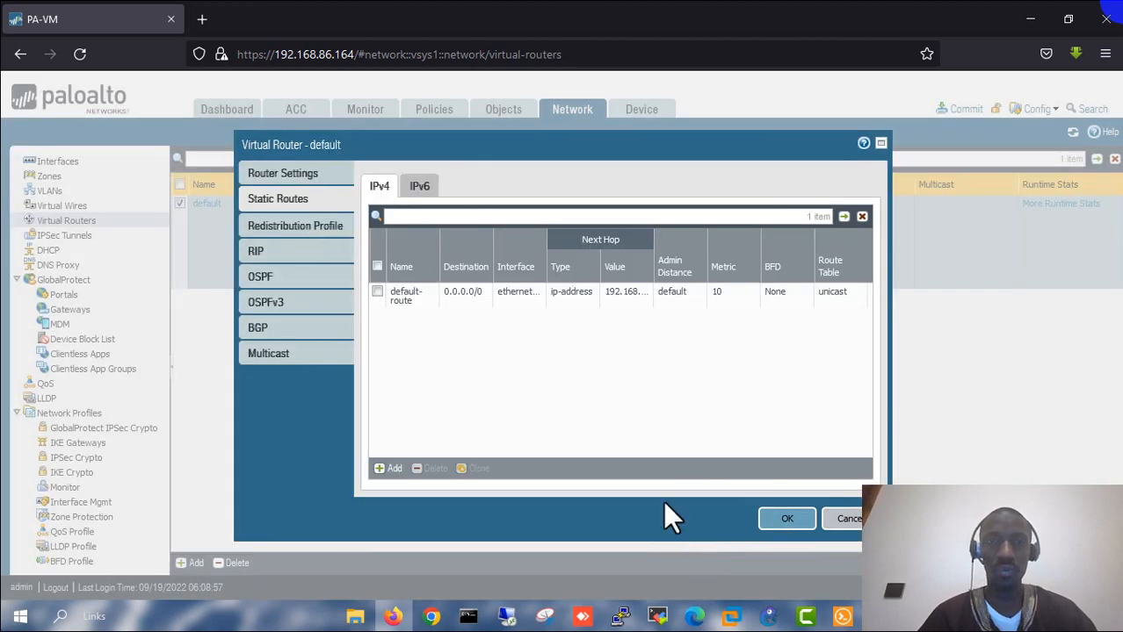
- Reopen default-route to review its 0.0.0.0/0 destination, then bring up the GNS3 topology
click(404, 296)
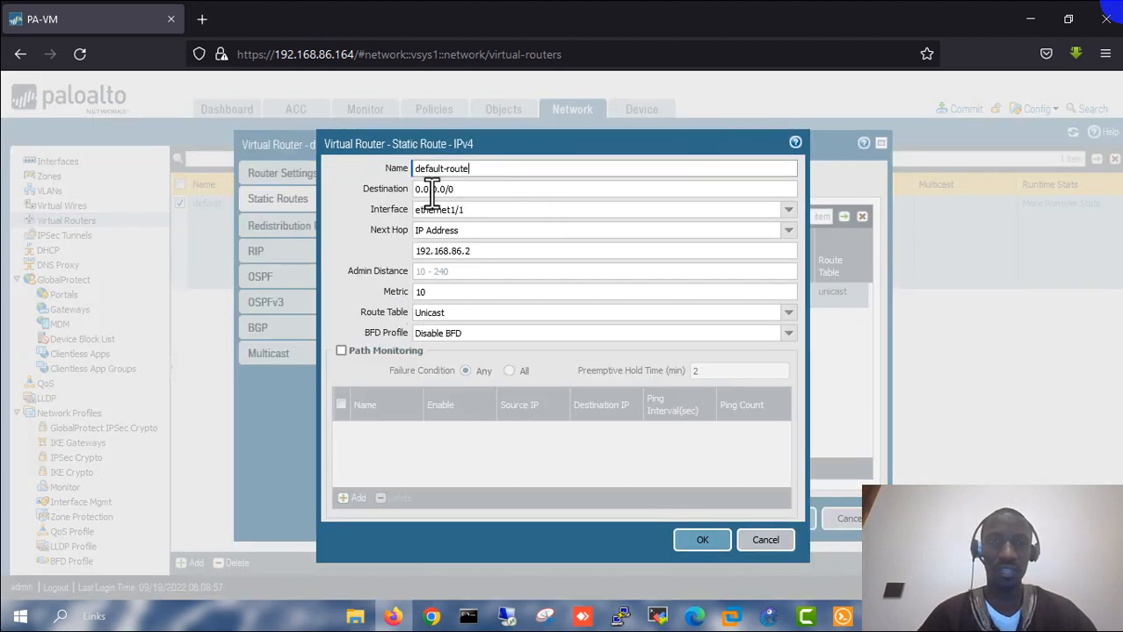
drag(461, 189, 394, 189)
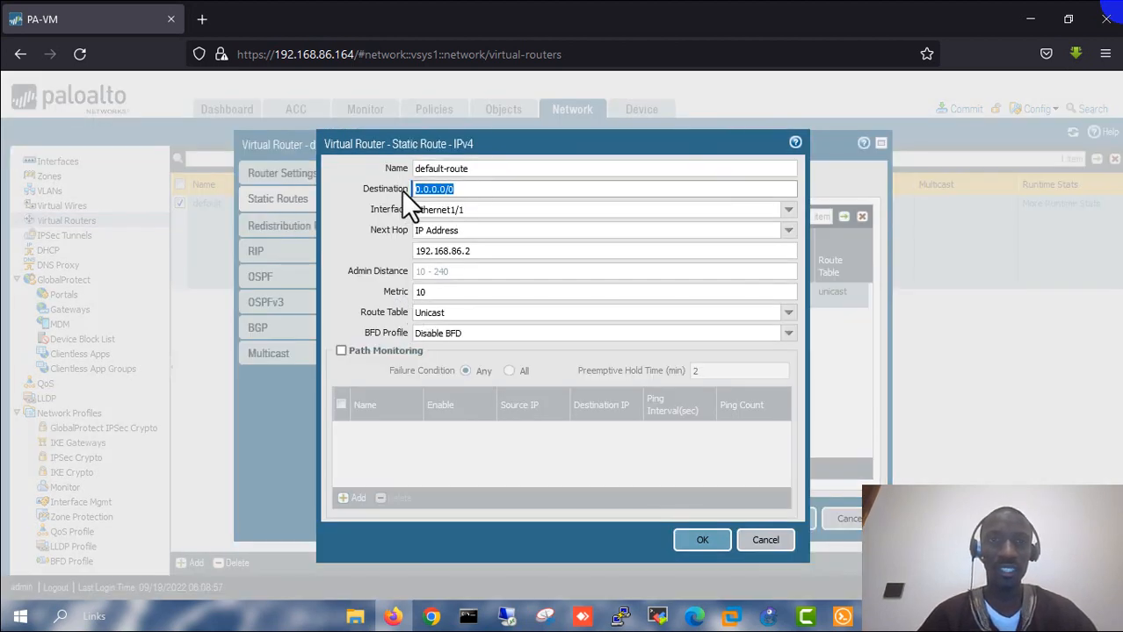
click(461, 189)
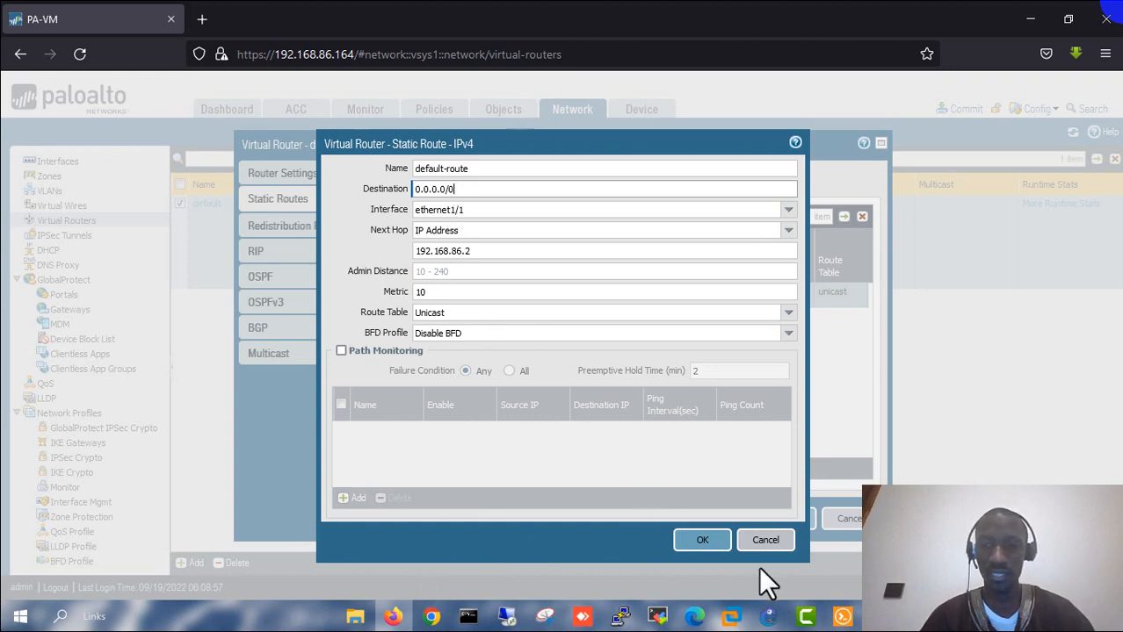
click(768, 617)
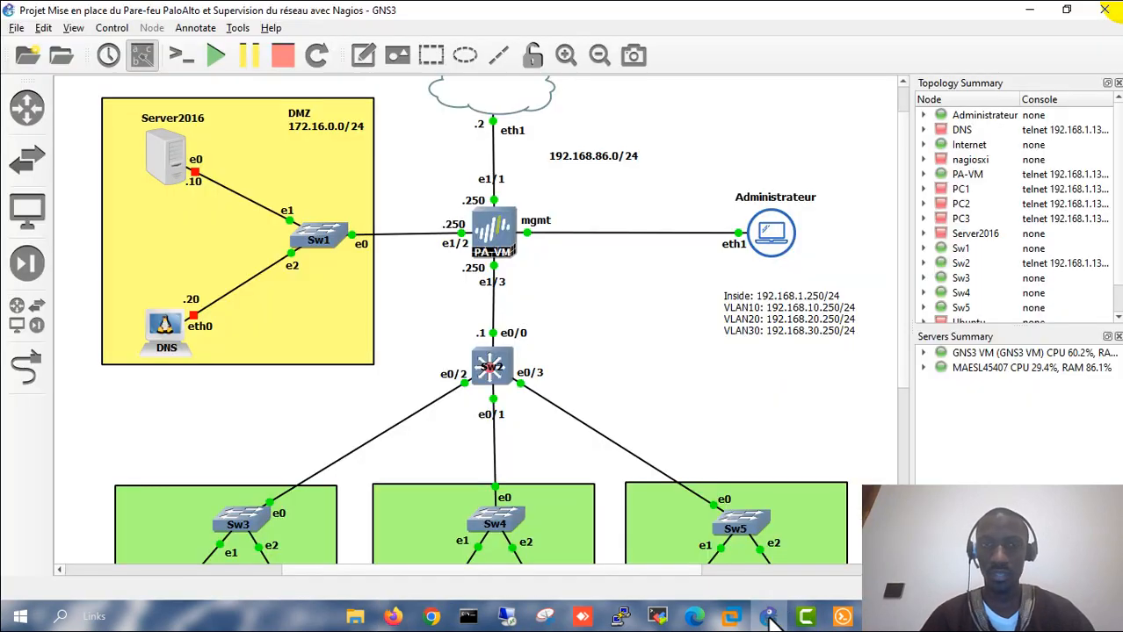
- Select the 192.168.86.0/24 subnet note in GNS3, then bring VMware Workstation's Home page forward
click(562, 157)
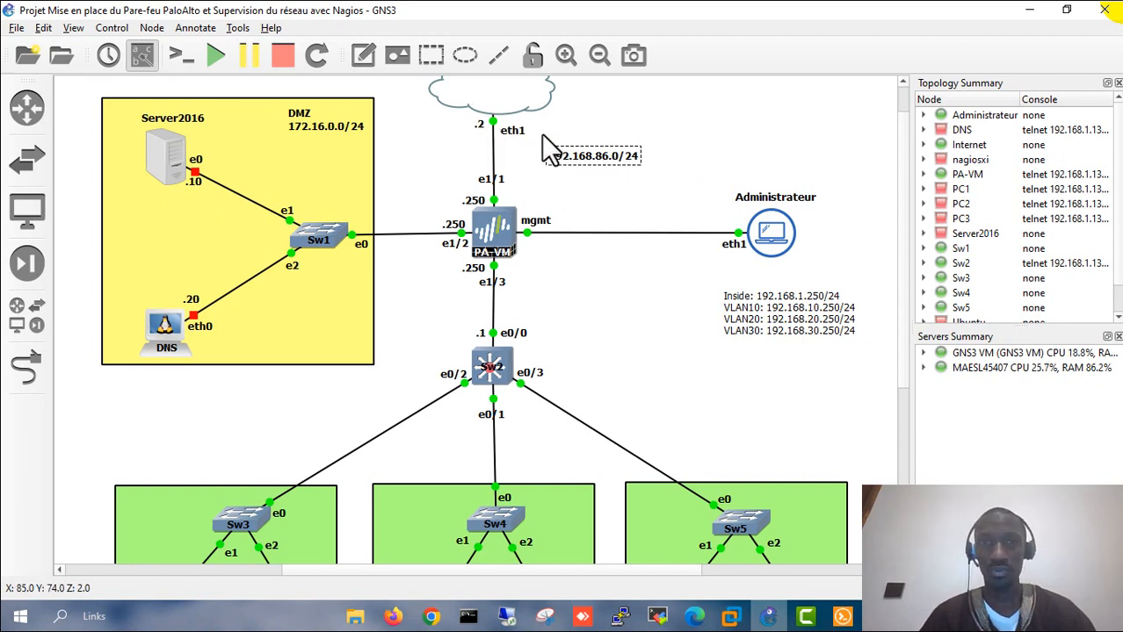
mouse_move(732, 619)
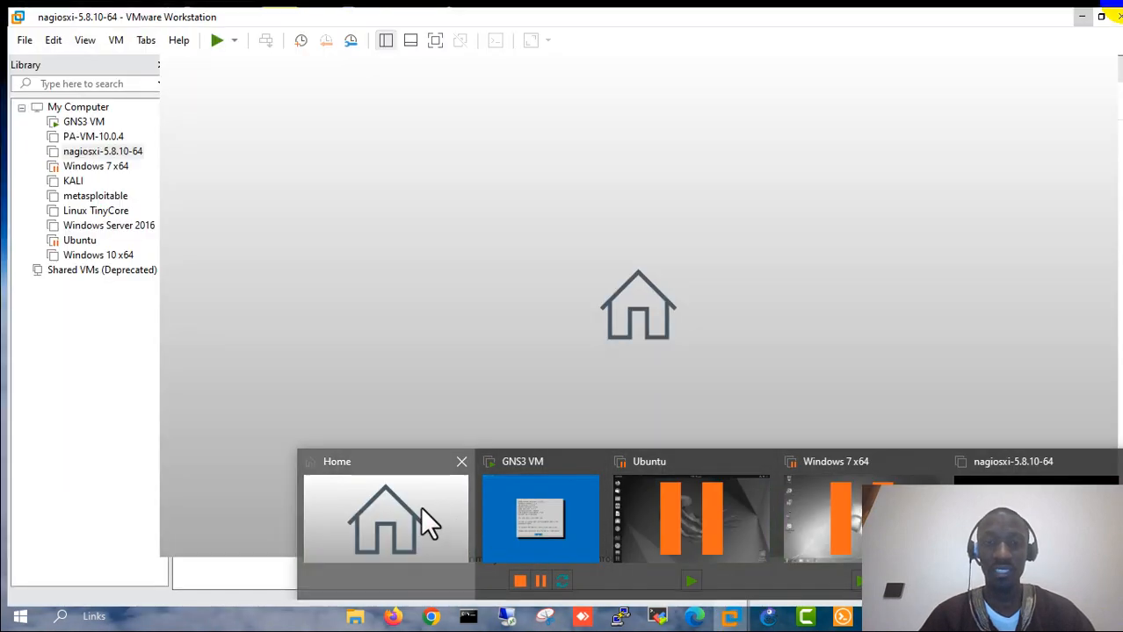
click(420, 518)
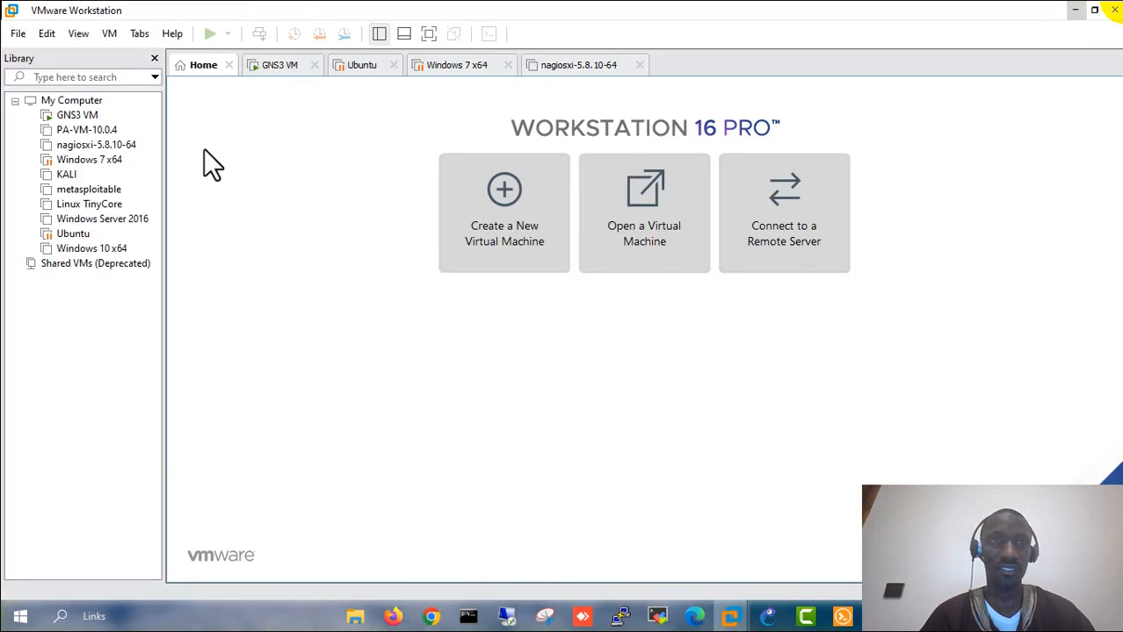
click(40, 35)
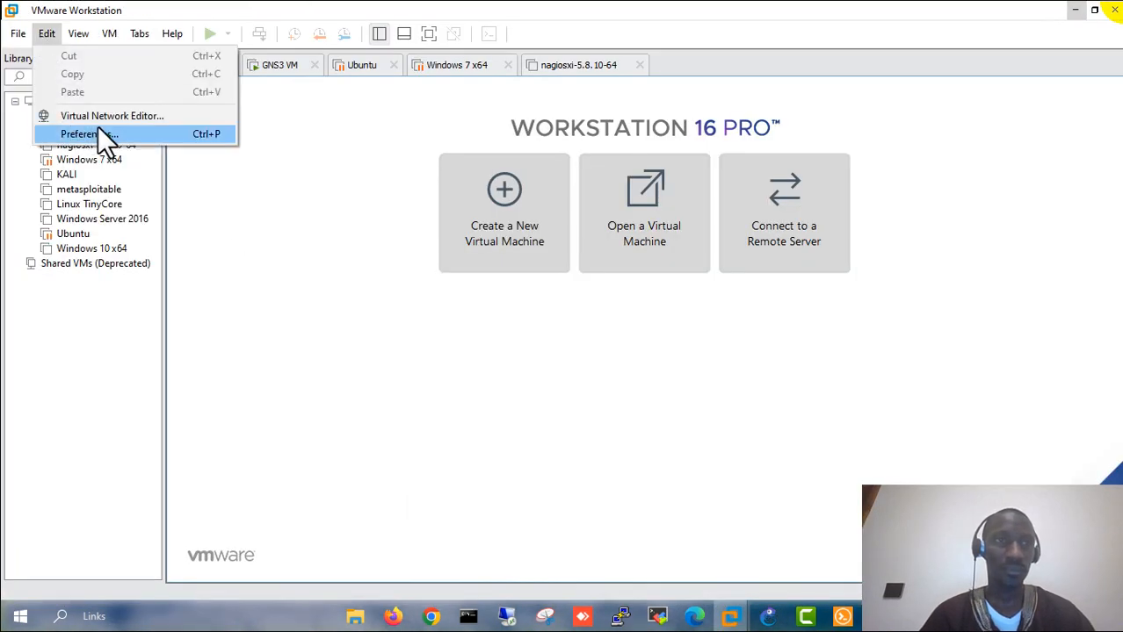
click(90, 118)
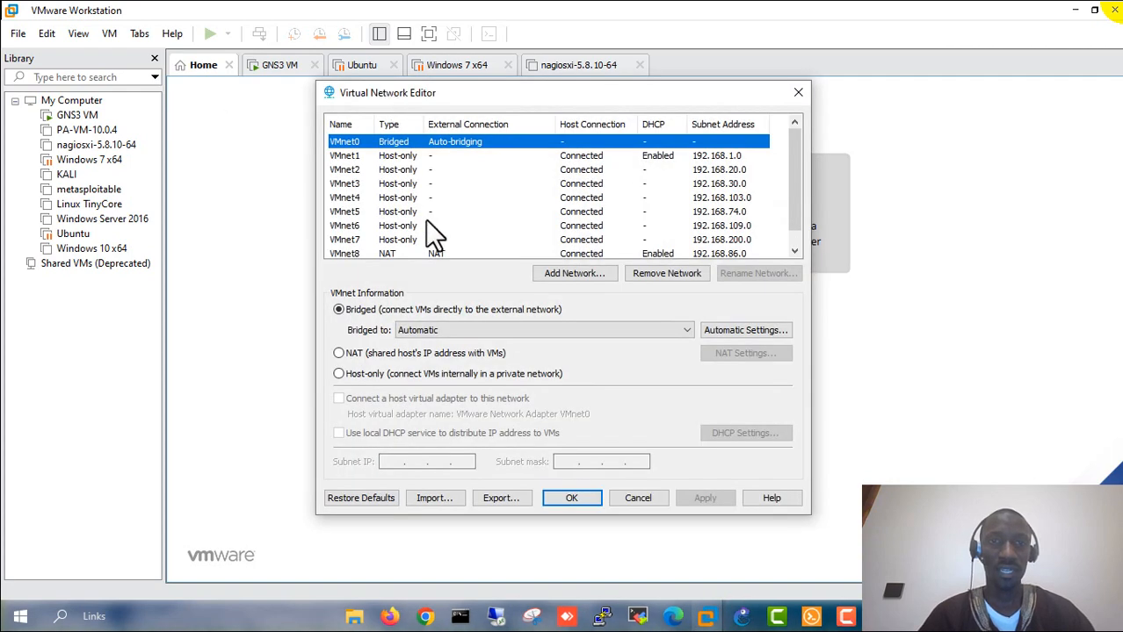
click(347, 254)
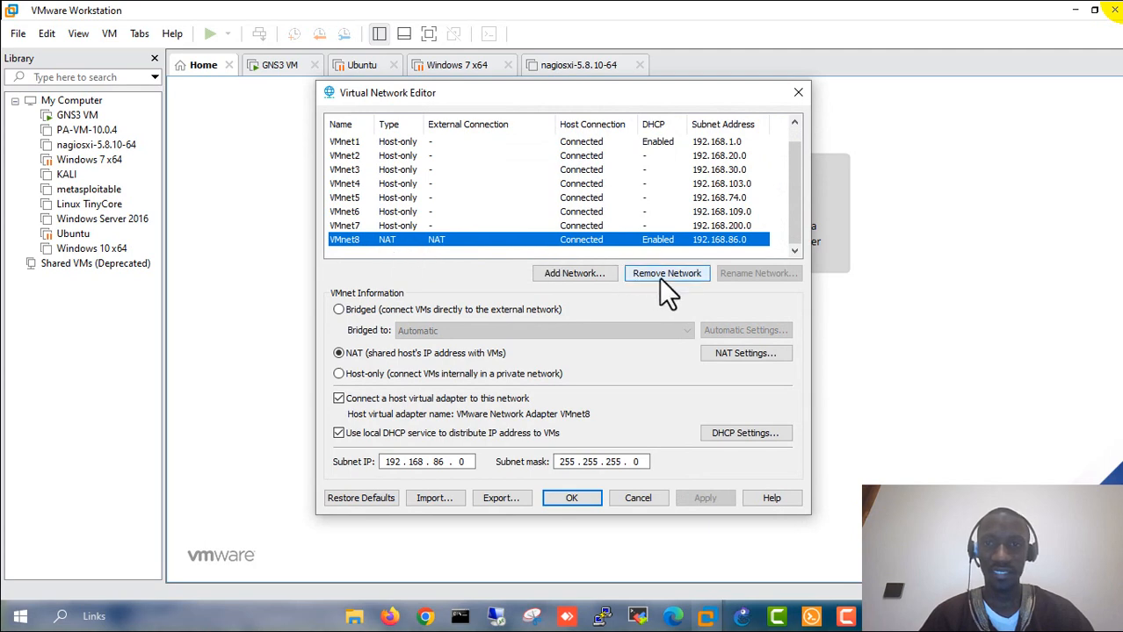
click(745, 354)
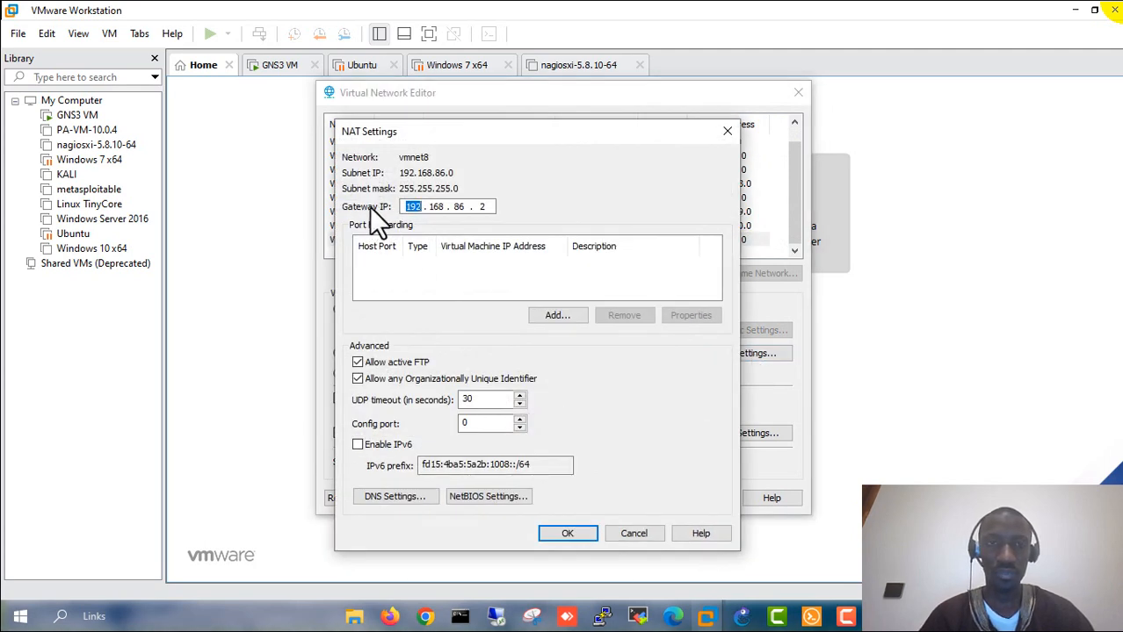
drag(488, 207, 411, 209)
click(408, 209)
click(432, 209)
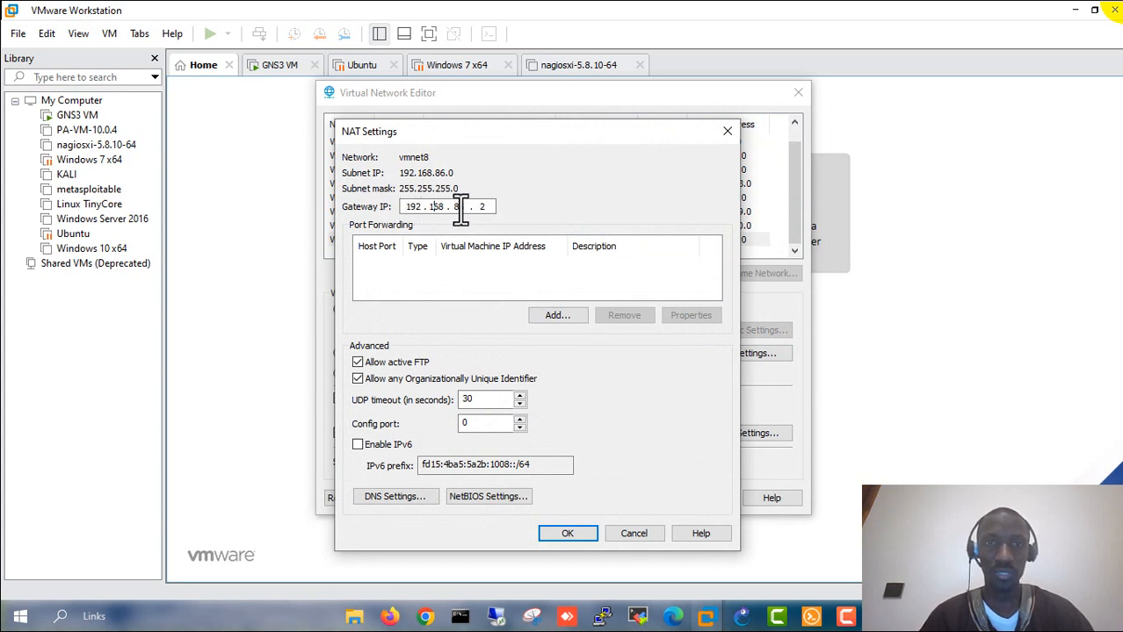
click(461, 210)
click(496, 210)
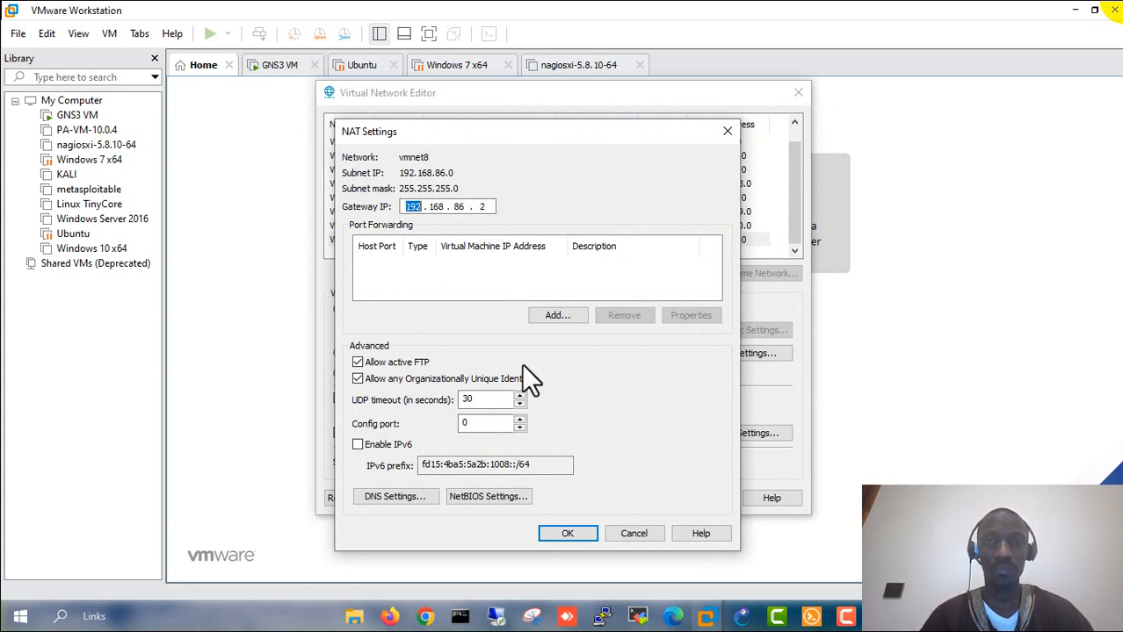
click(728, 132)
click(795, 91)
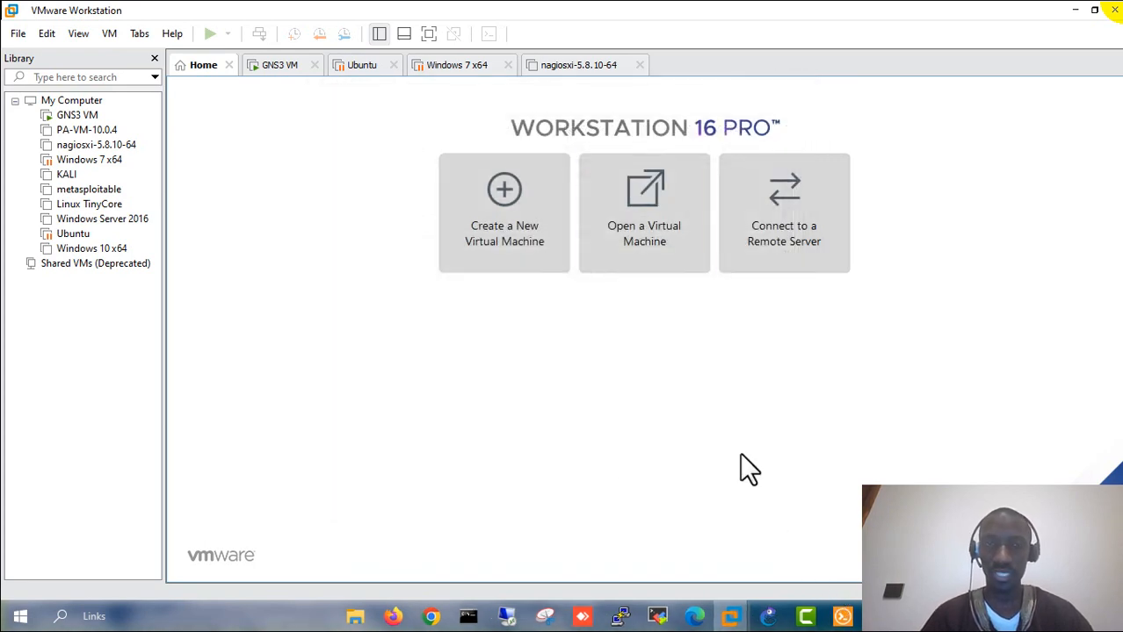
- Check the e1/1 to cloud eth1 link and .2 gateway in GNS3, then return to the route form
click(768, 617)
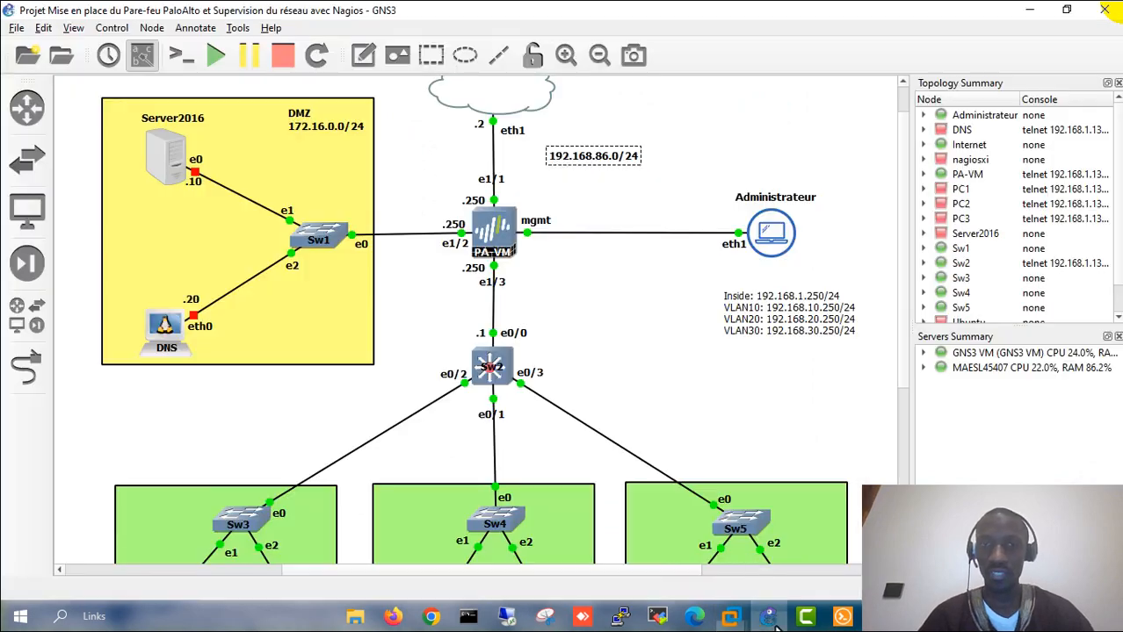
click(490, 180)
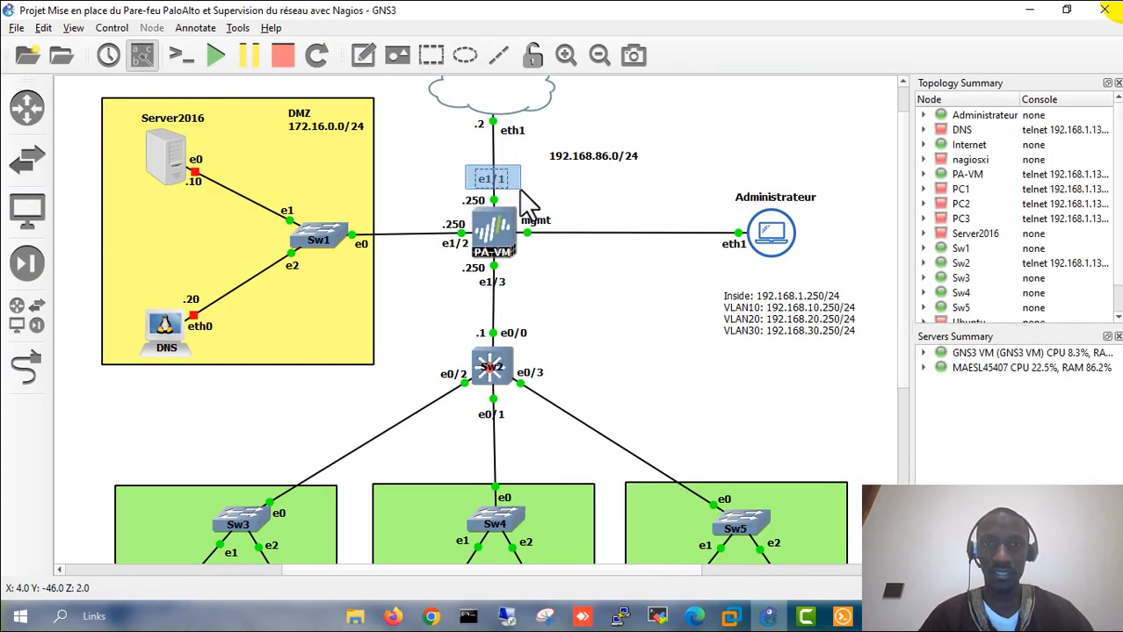
drag(458, 118, 528, 141)
drag(455, 120, 522, 142)
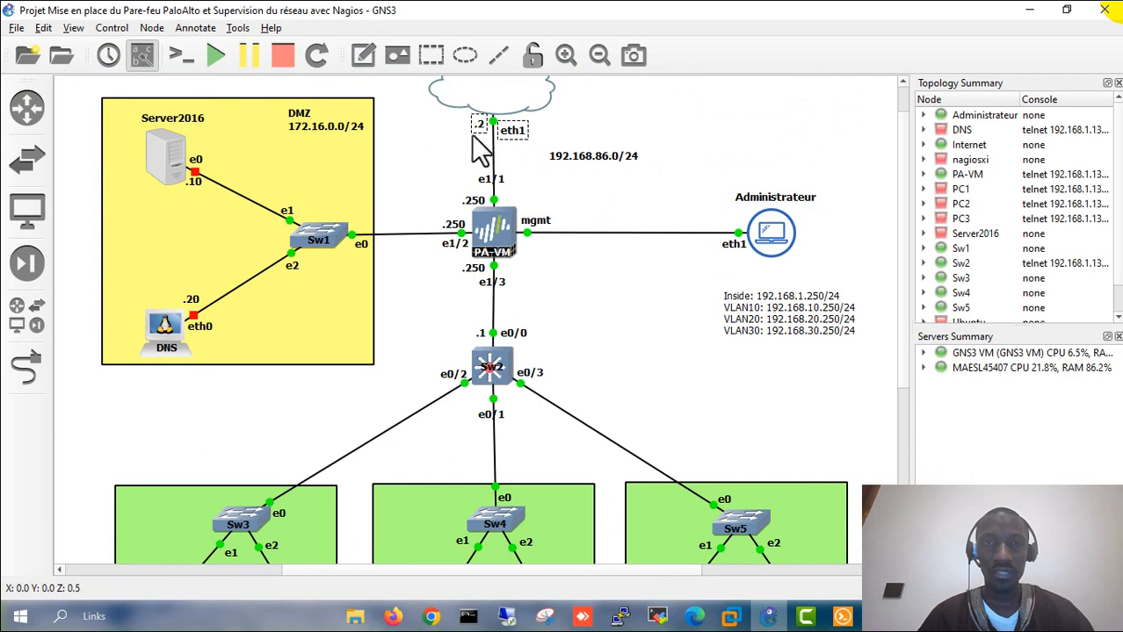
click(448, 125)
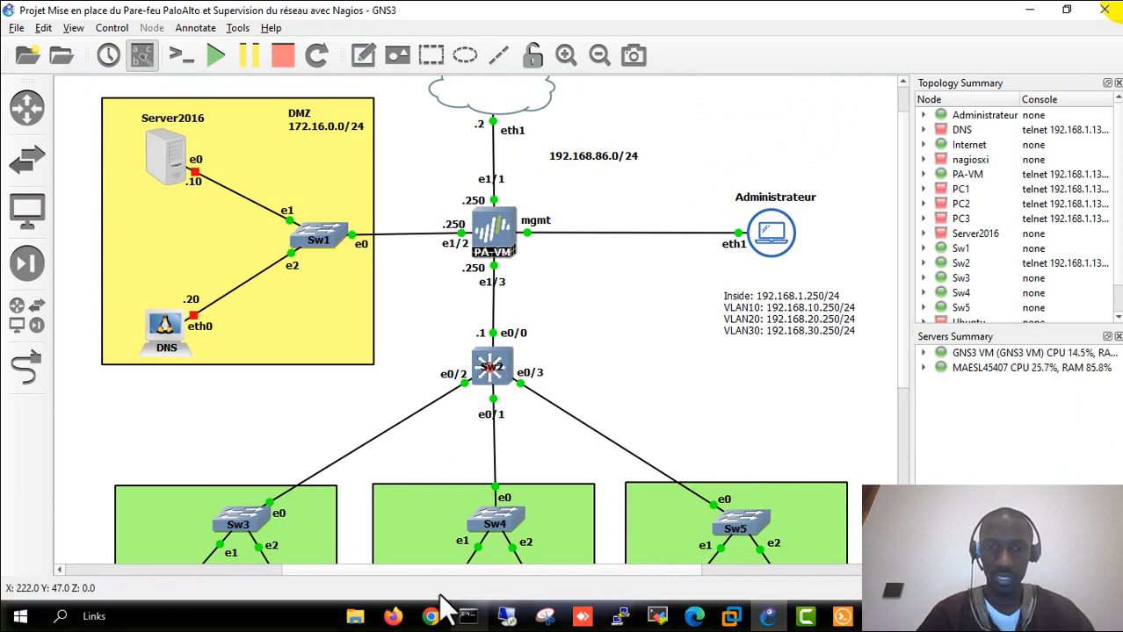
click(393, 617)
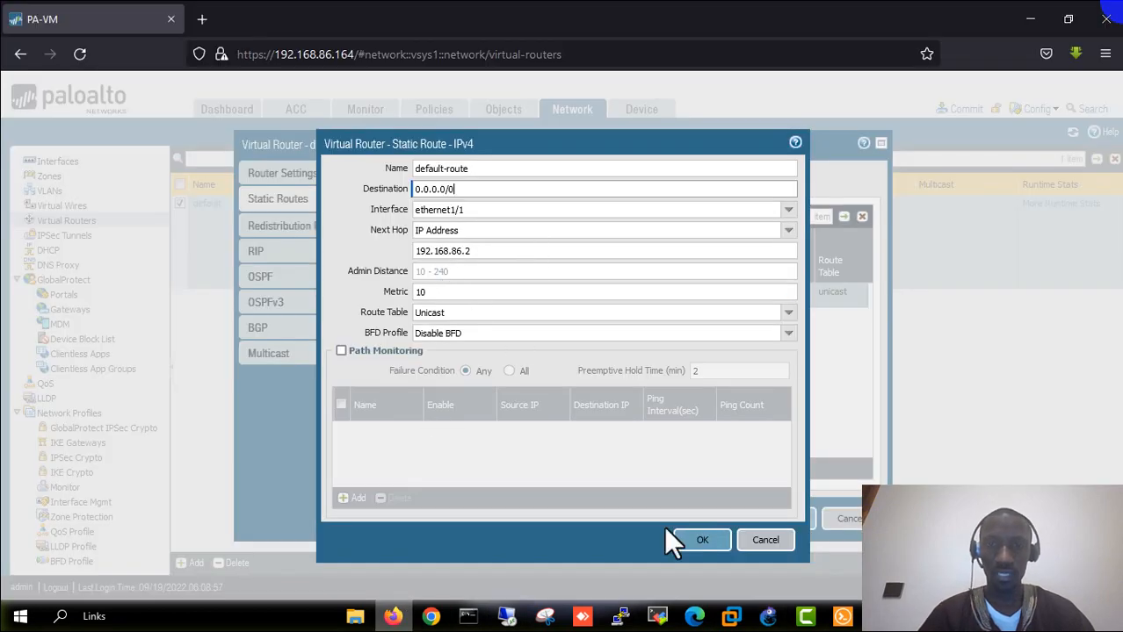
- Save default-route 0.0.0.0/0 via 192.168.86.2 and the default virtual router
click(702, 542)
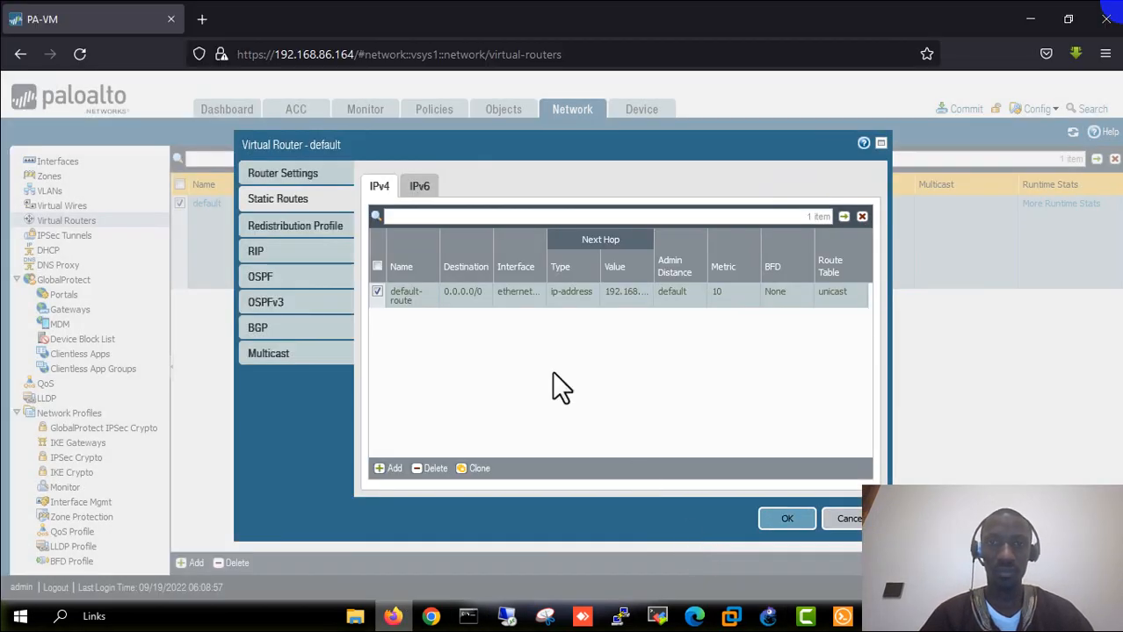
click(787, 520)
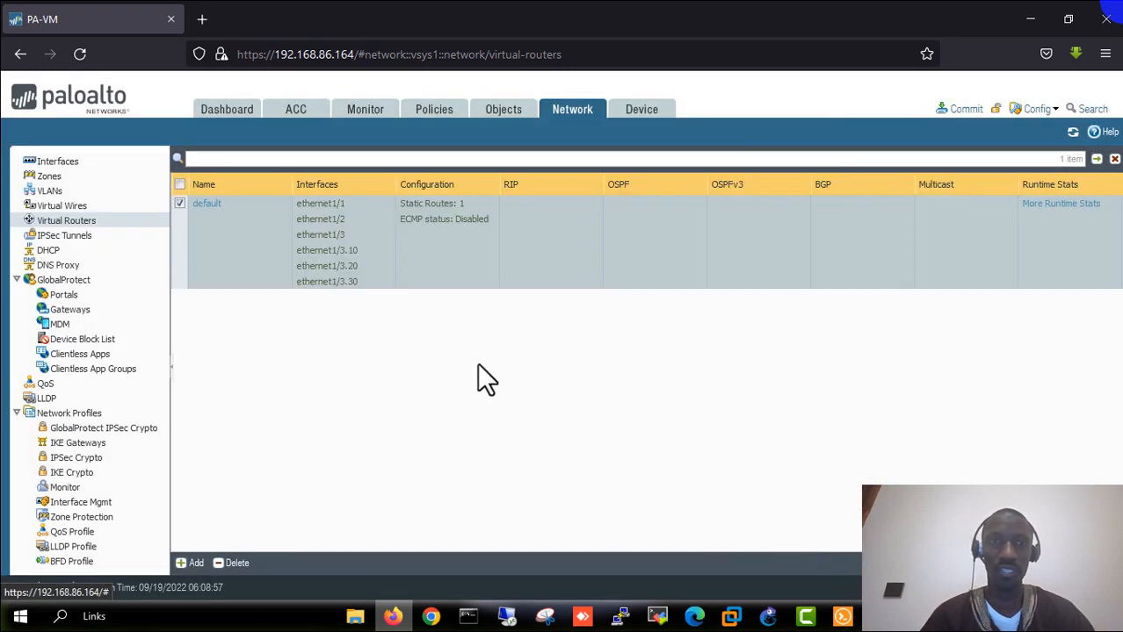
- Commit all pending changes including the default route and close the successful commit status
click(964, 111)
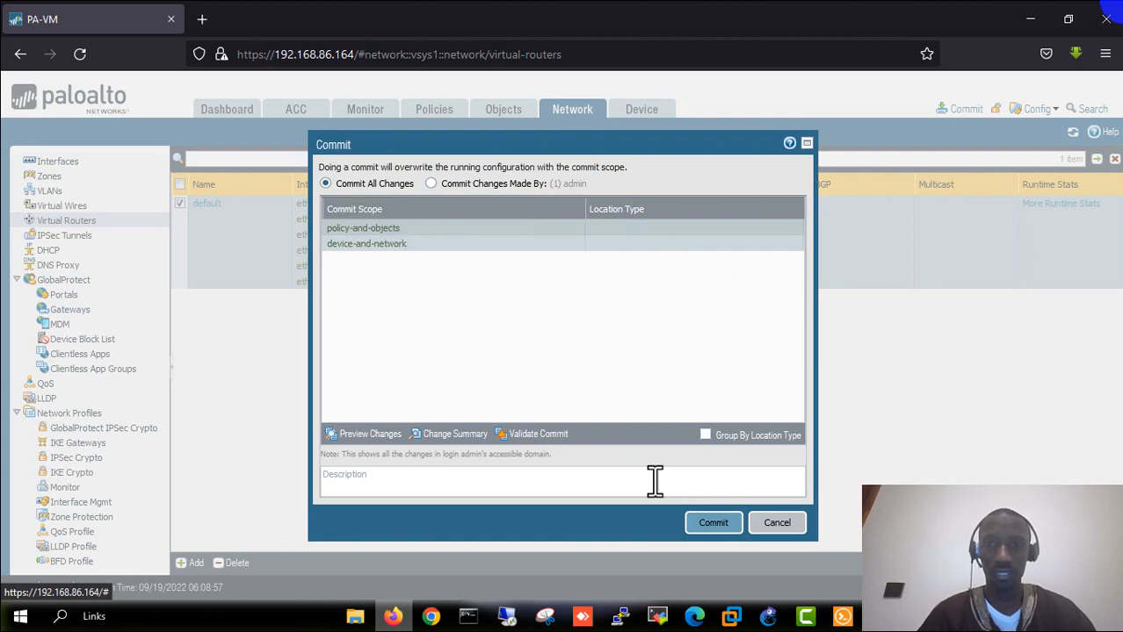
click(708, 525)
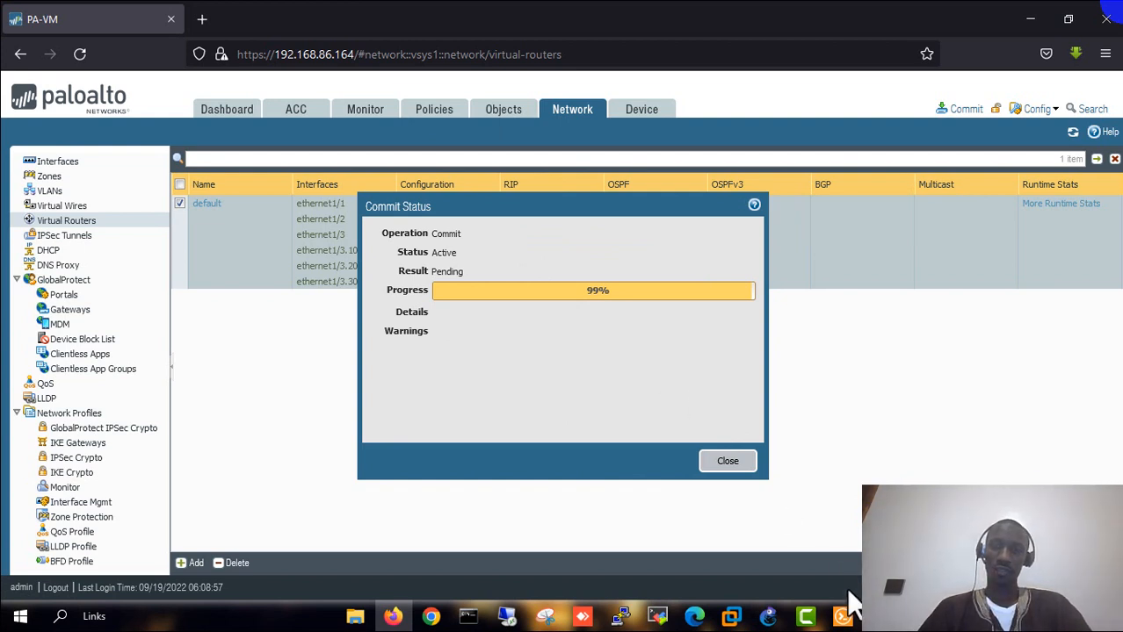
click(880, 617)
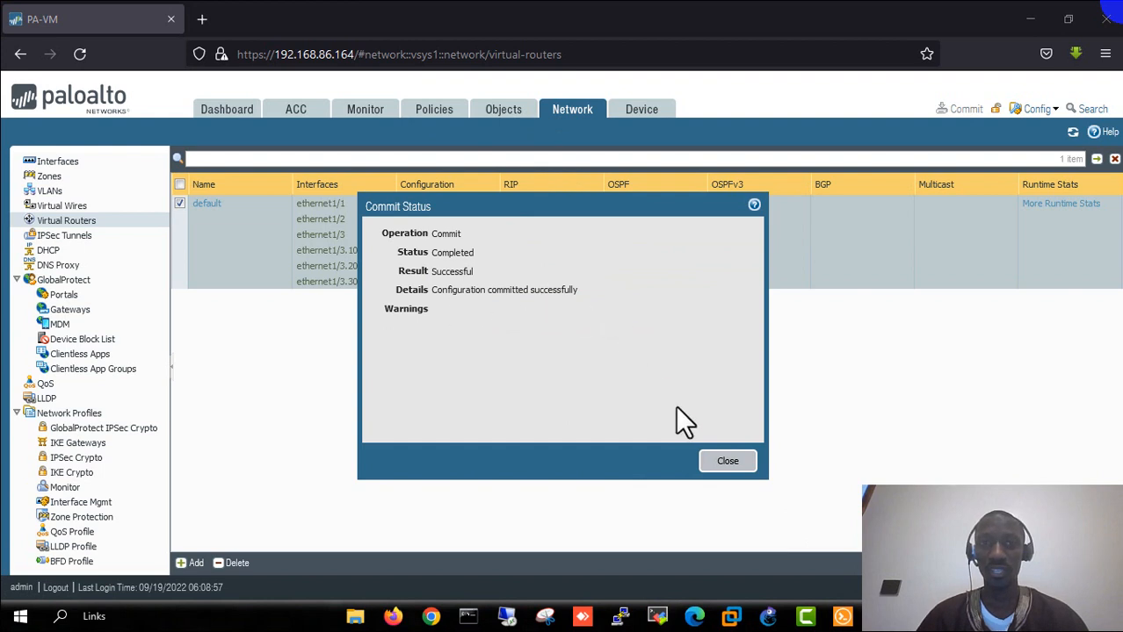
click(729, 463)
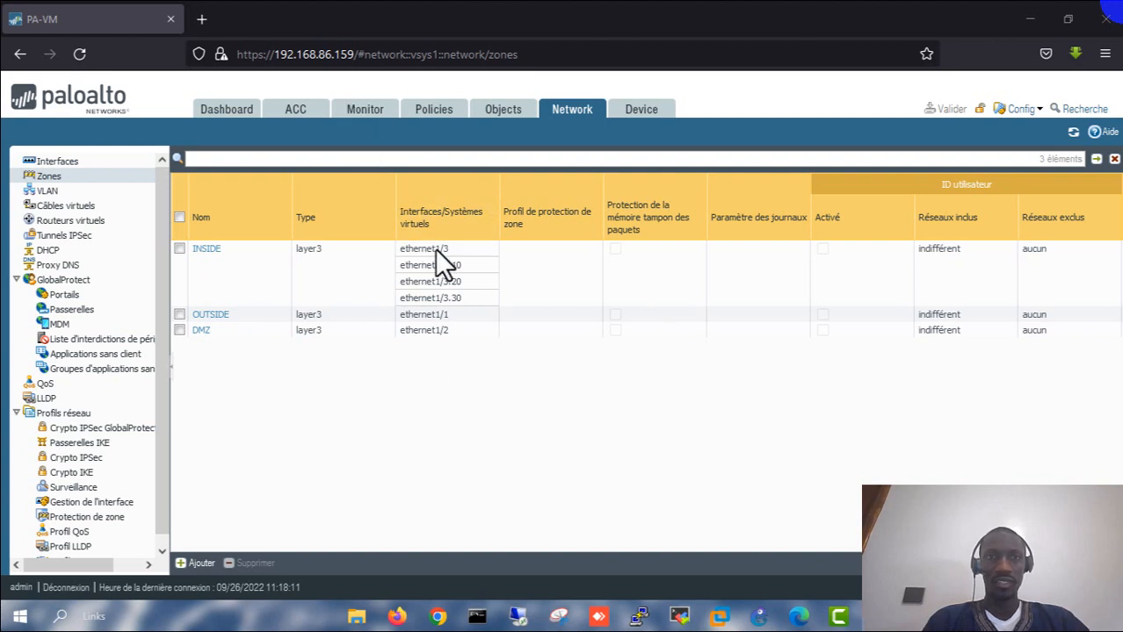
- Display the Security rulebase's eight rules, briefly revisiting Network > Zones in between
click(427, 123)
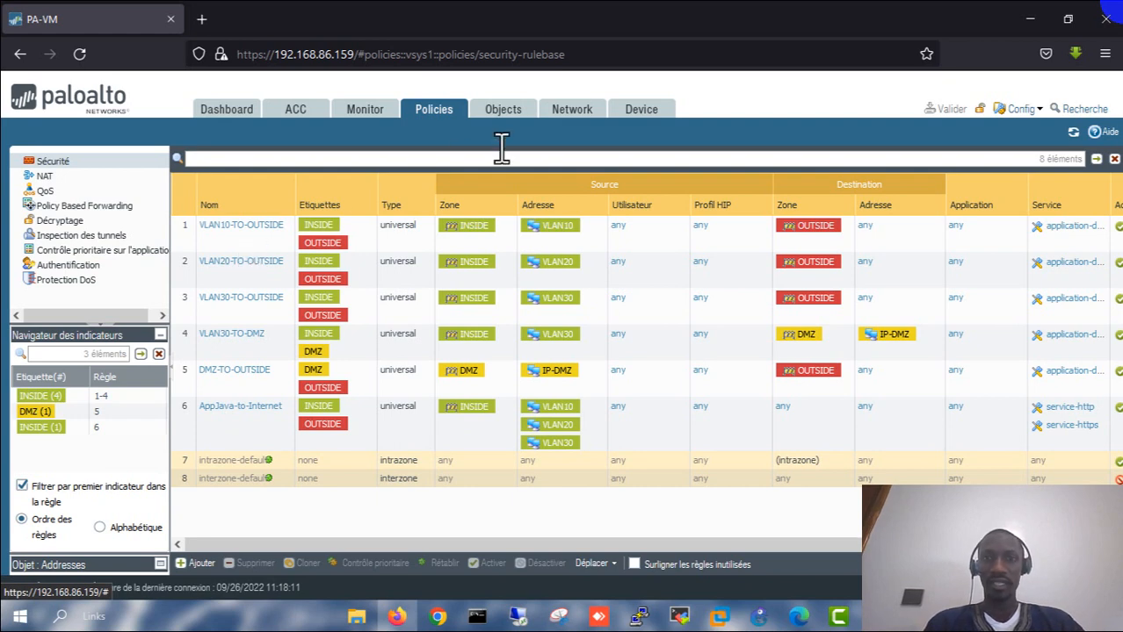
click(569, 132)
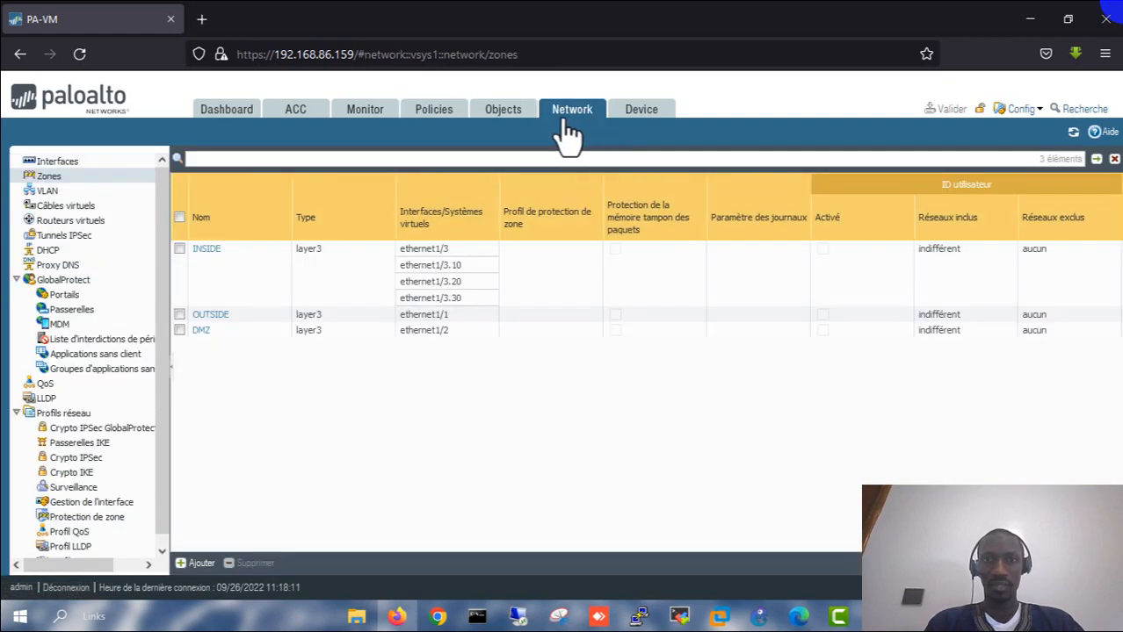
click(434, 110)
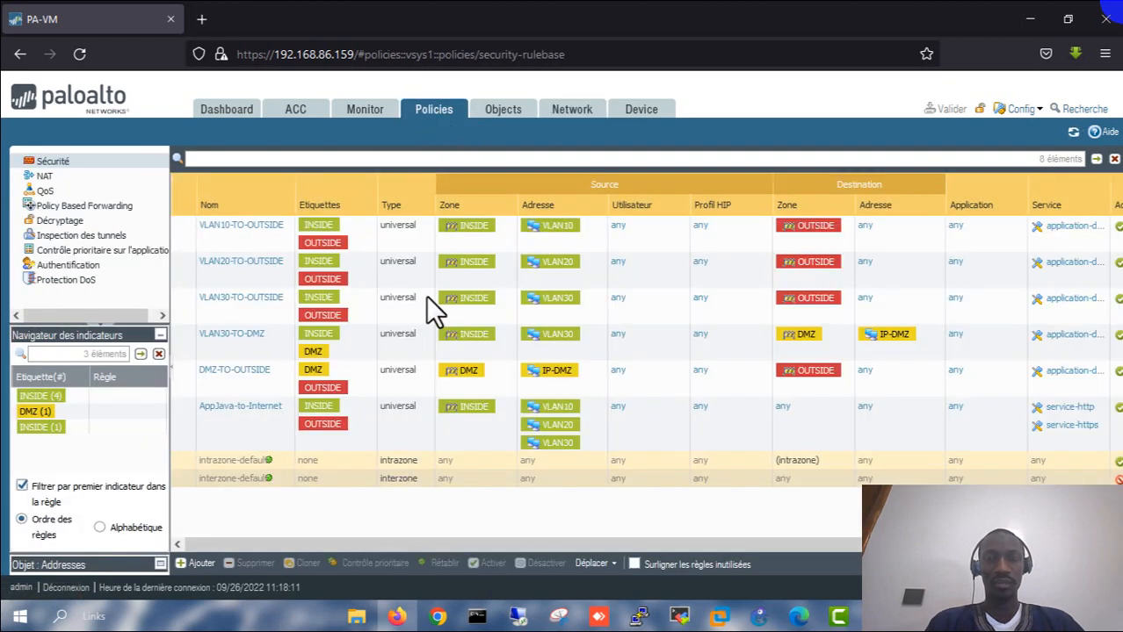
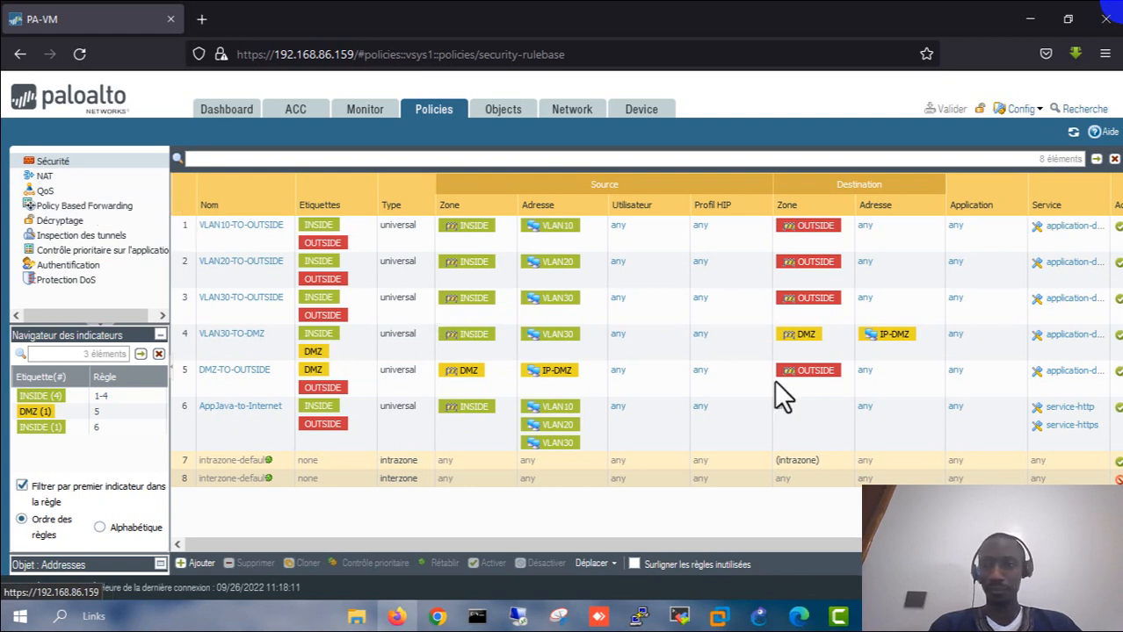
- Change the interface language from French to English and dismiss the Panorama certificate-expiry notice
click(1093, 588)
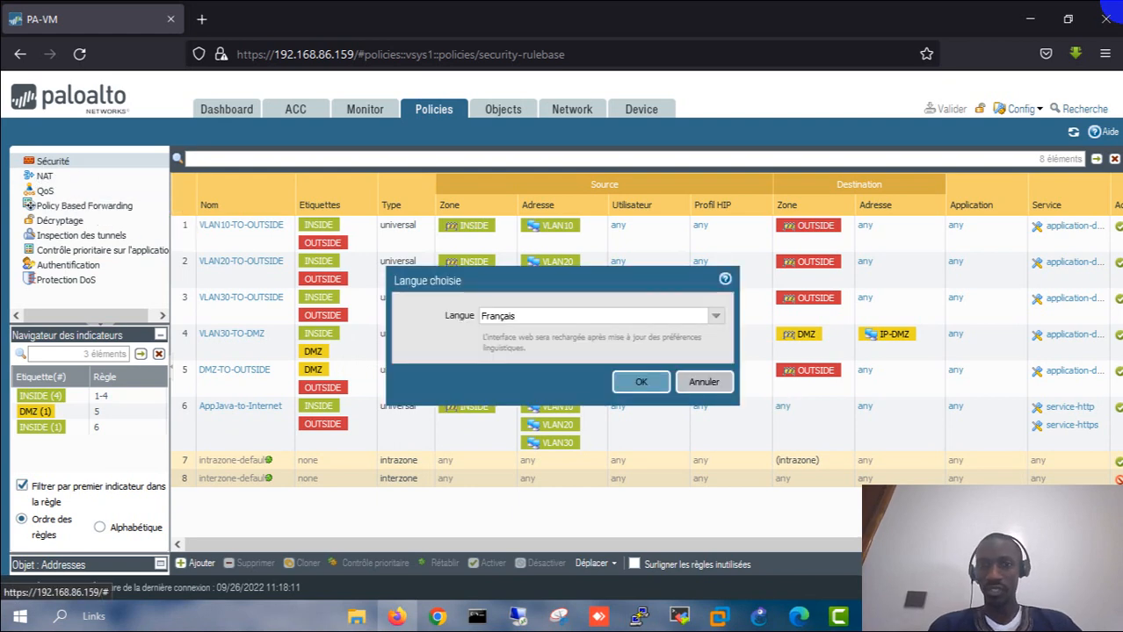
click(716, 316)
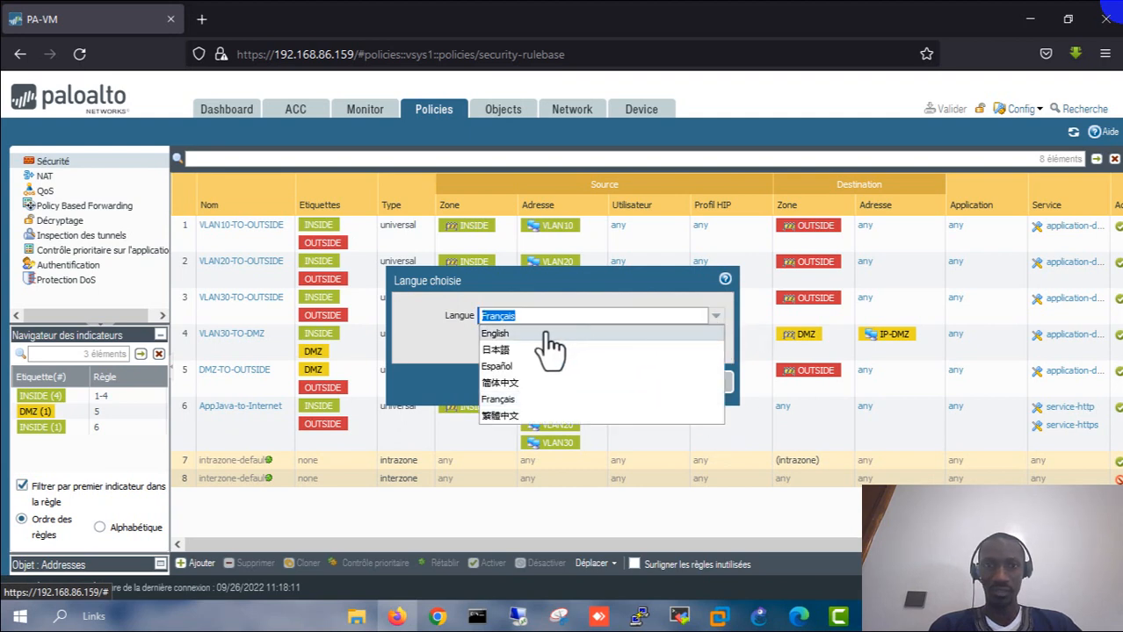
click(545, 333)
click(637, 383)
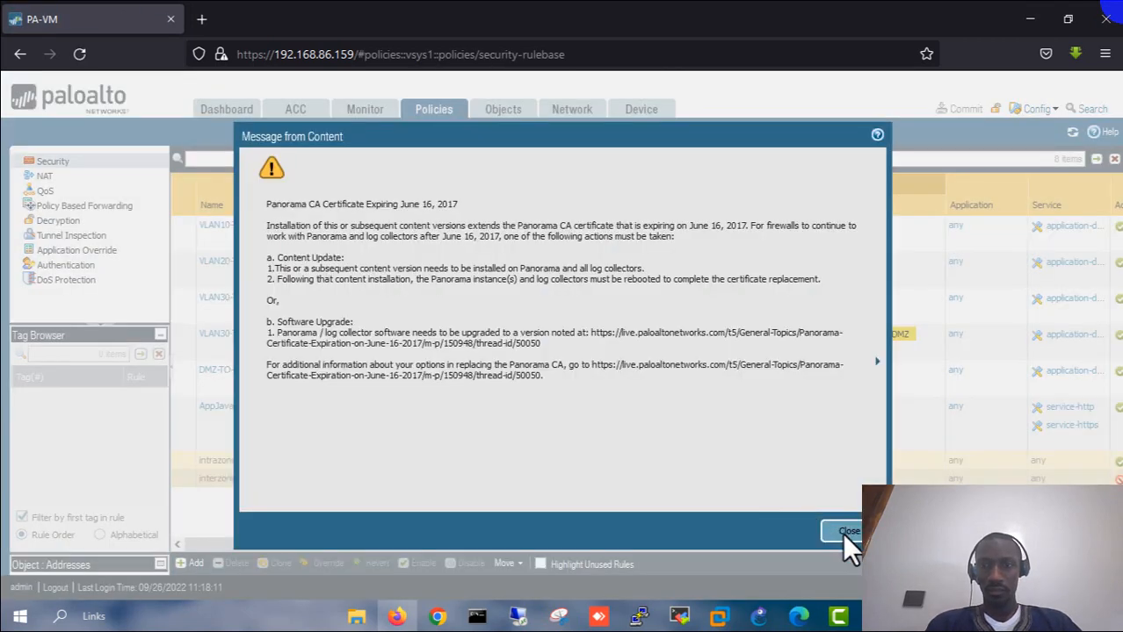
click(842, 533)
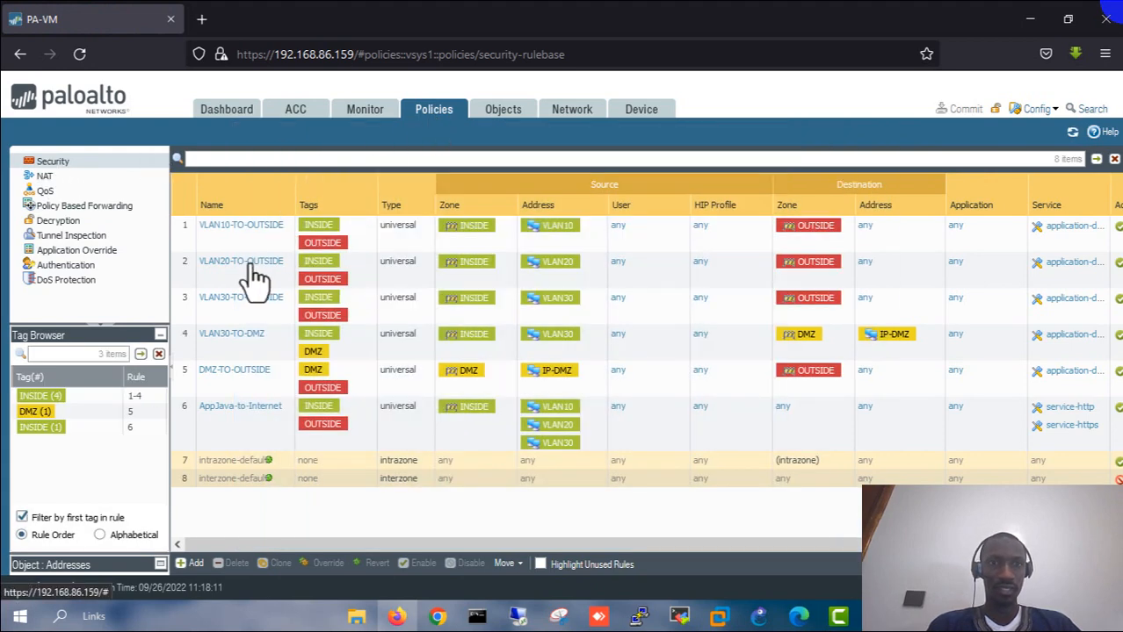
click(230, 237)
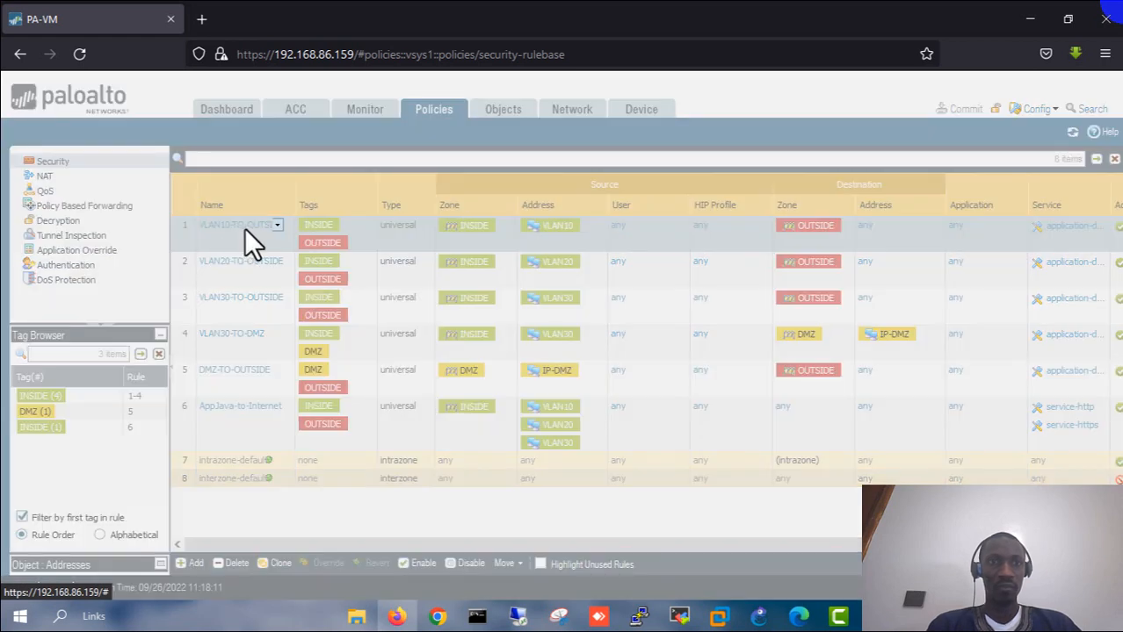
click(244, 228)
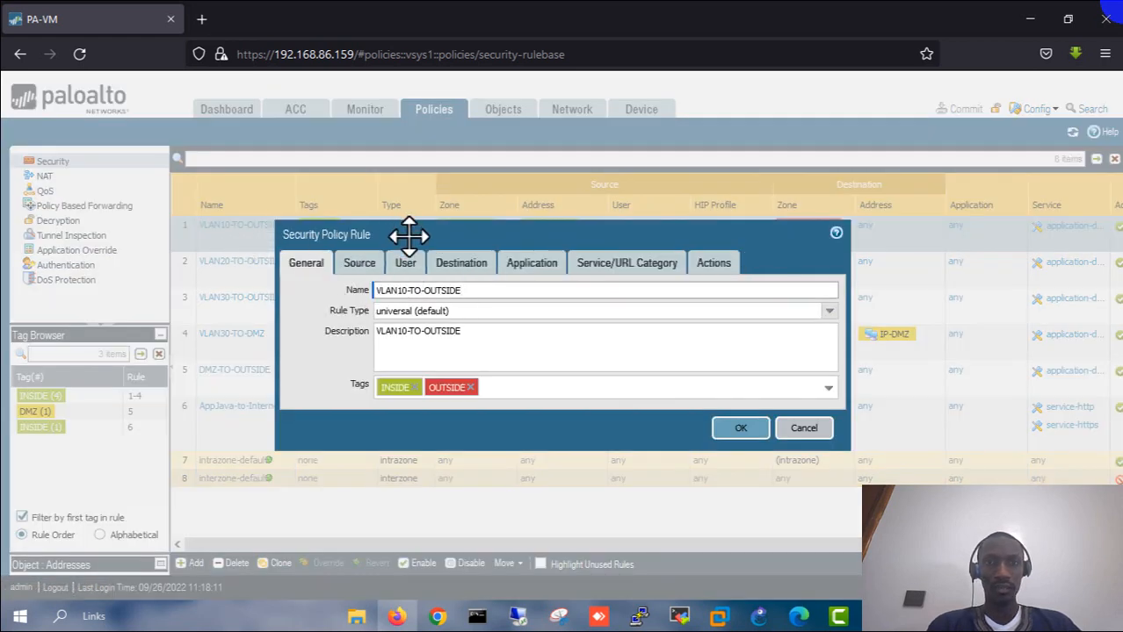
drag(408, 235, 358, 164)
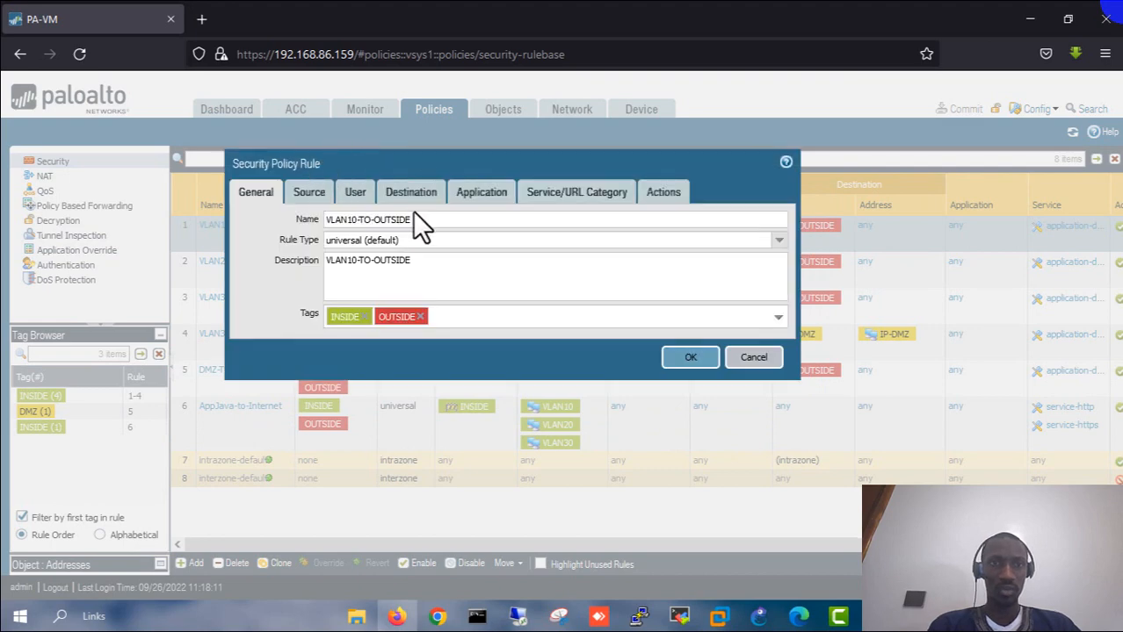
click(347, 221)
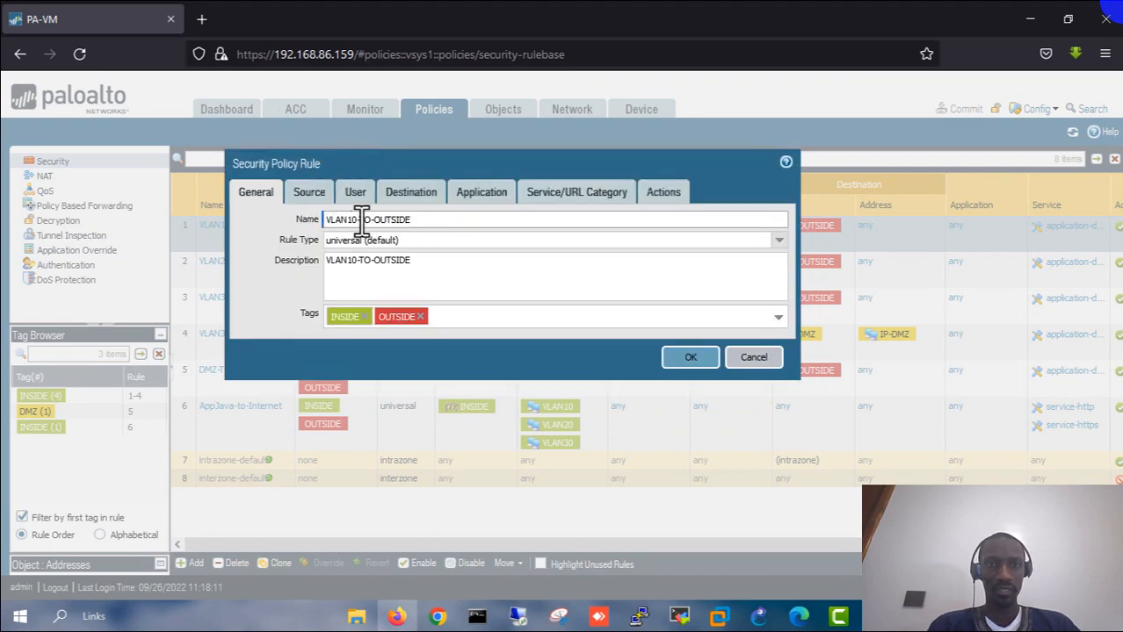
click(414, 221)
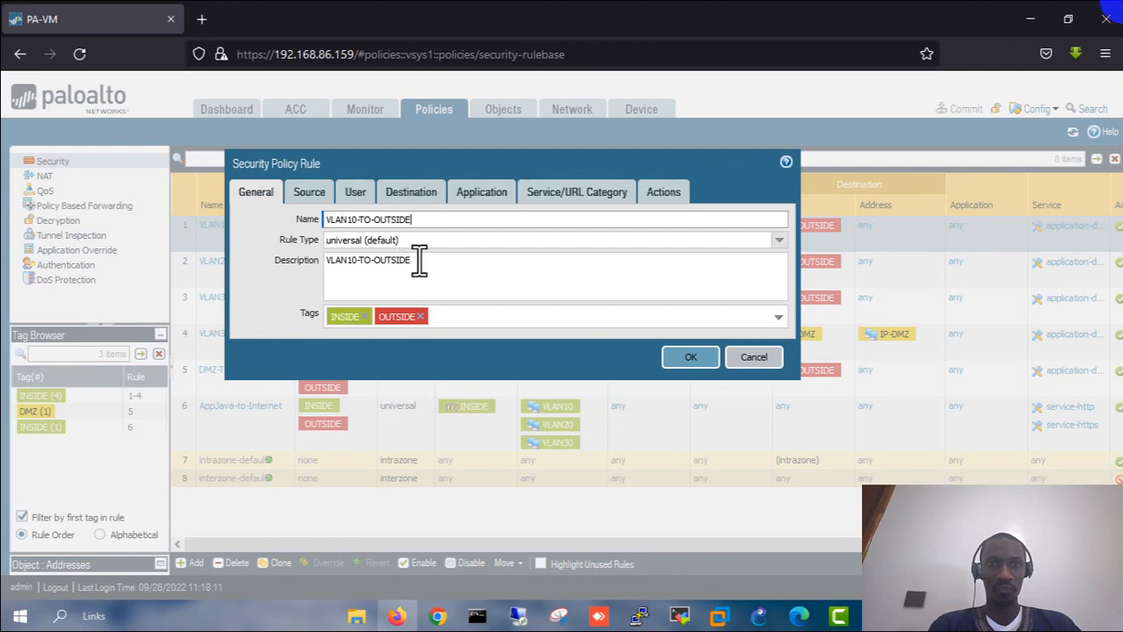
drag(419, 261, 330, 268)
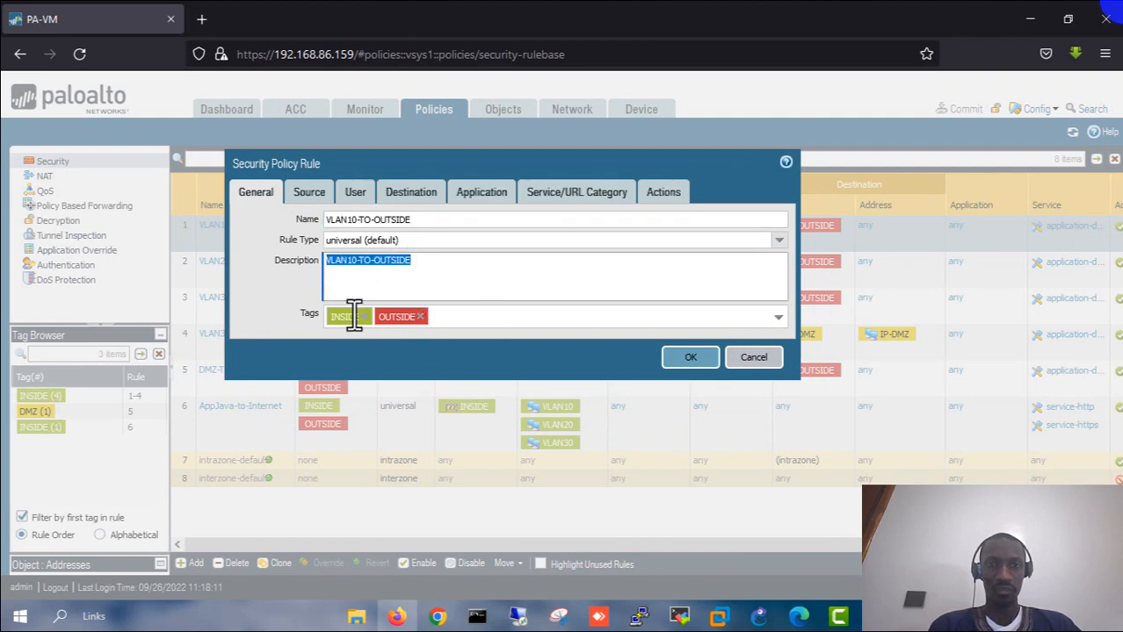
click(776, 317)
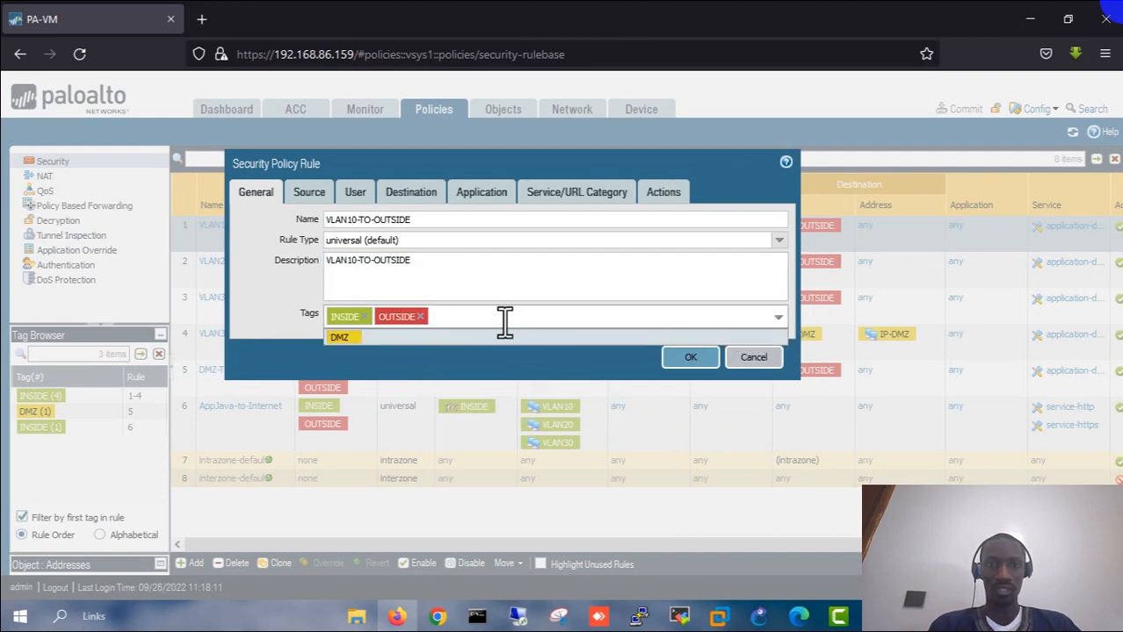
click(458, 283)
click(303, 197)
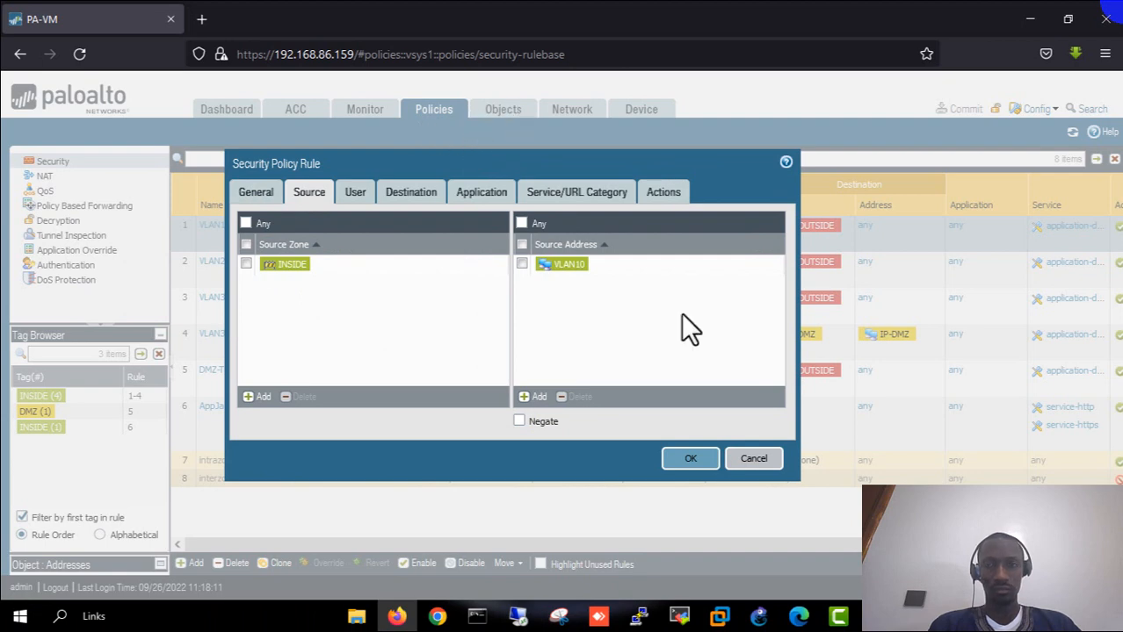
click(753, 459)
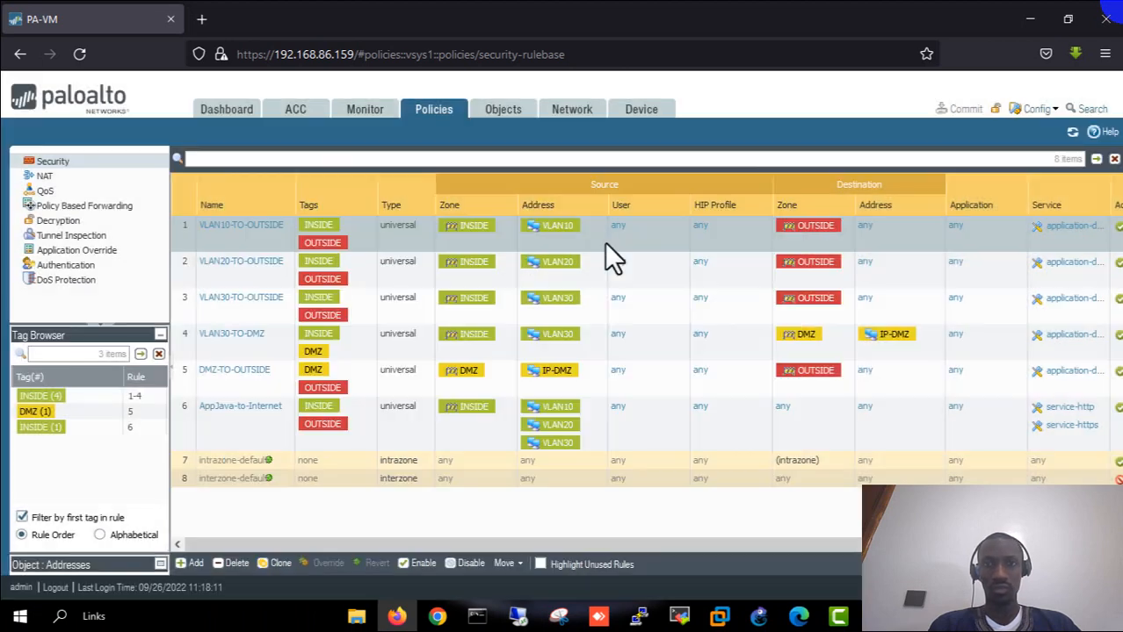
click(502, 109)
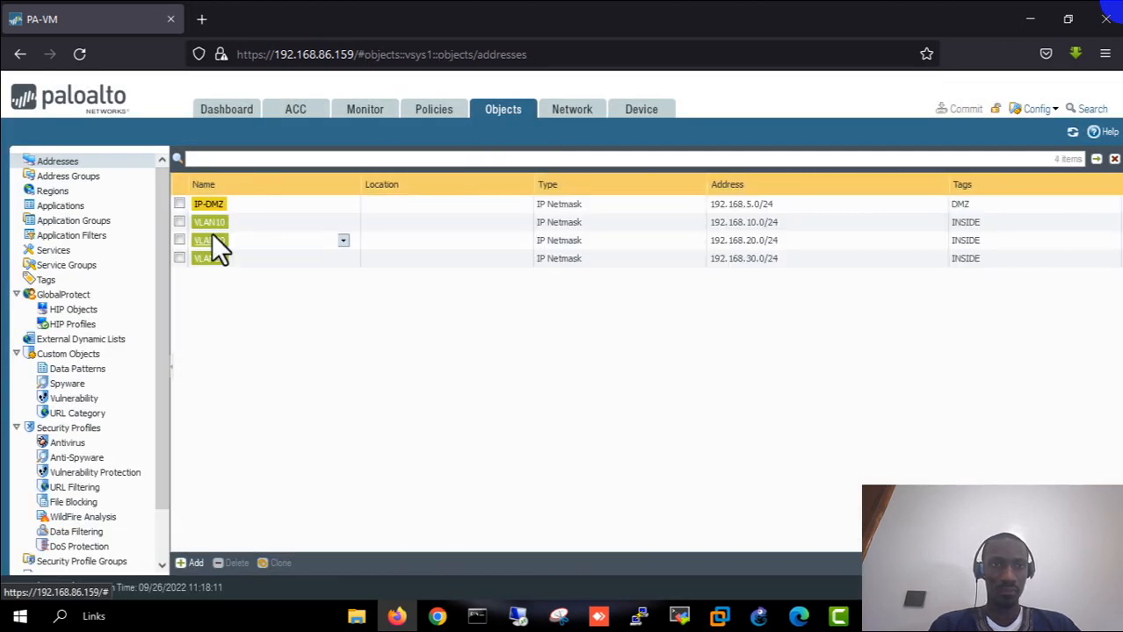
click(210, 224)
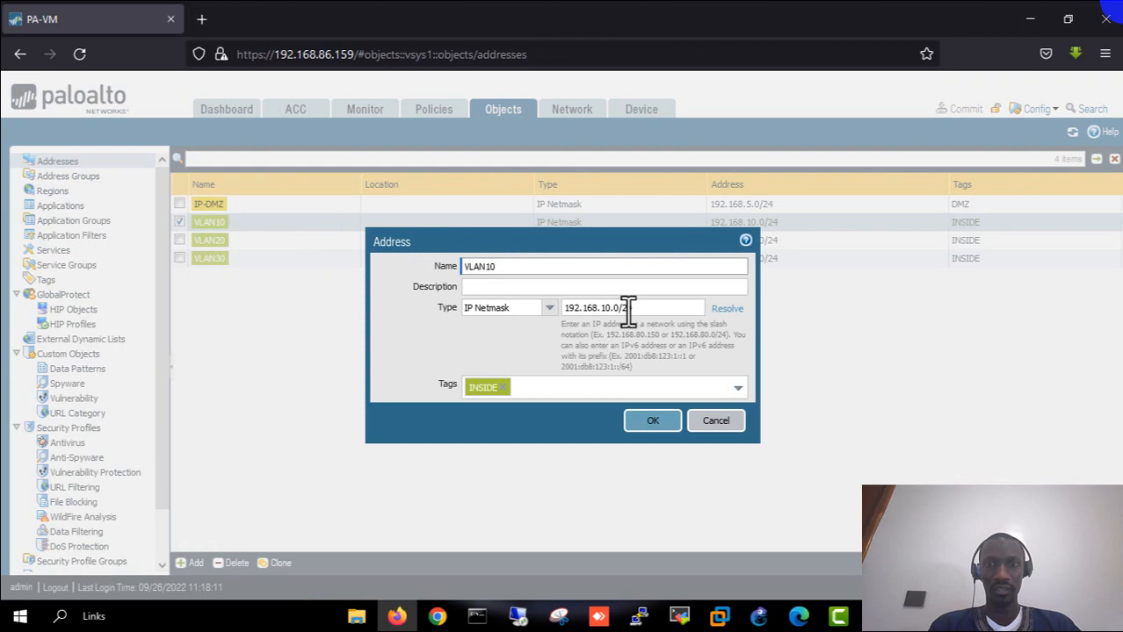
click(715, 423)
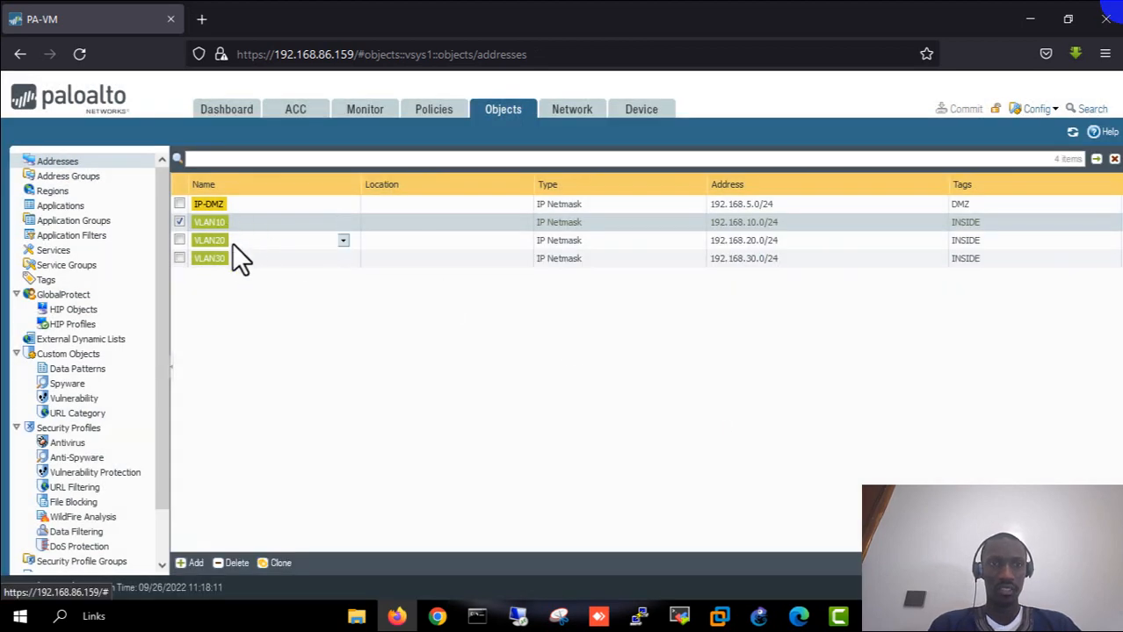
click(434, 112)
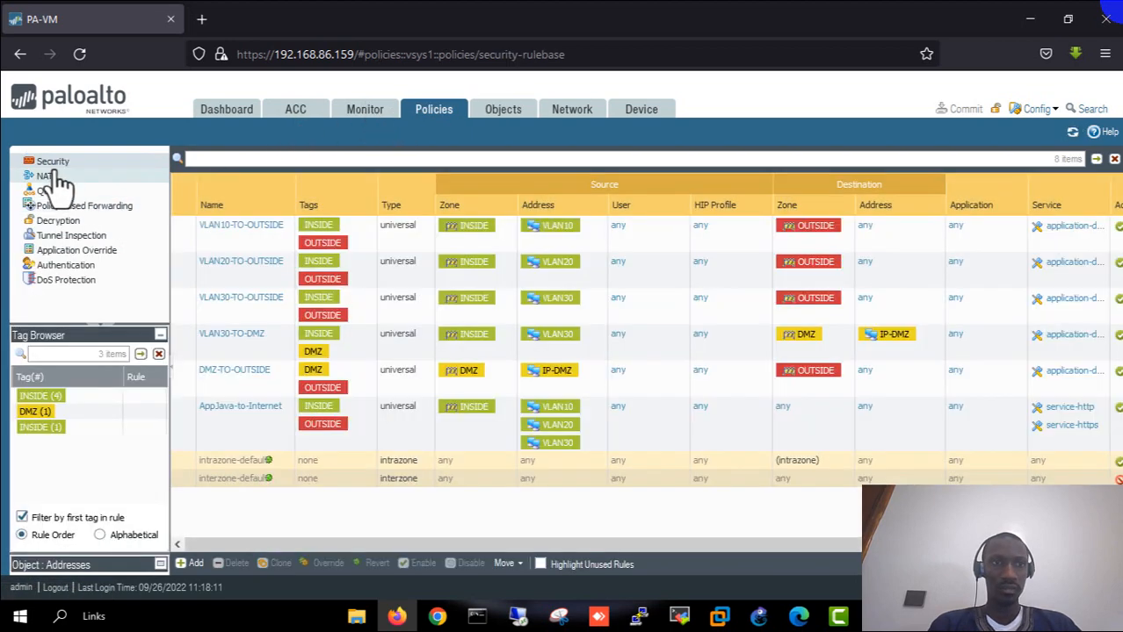
click(248, 226)
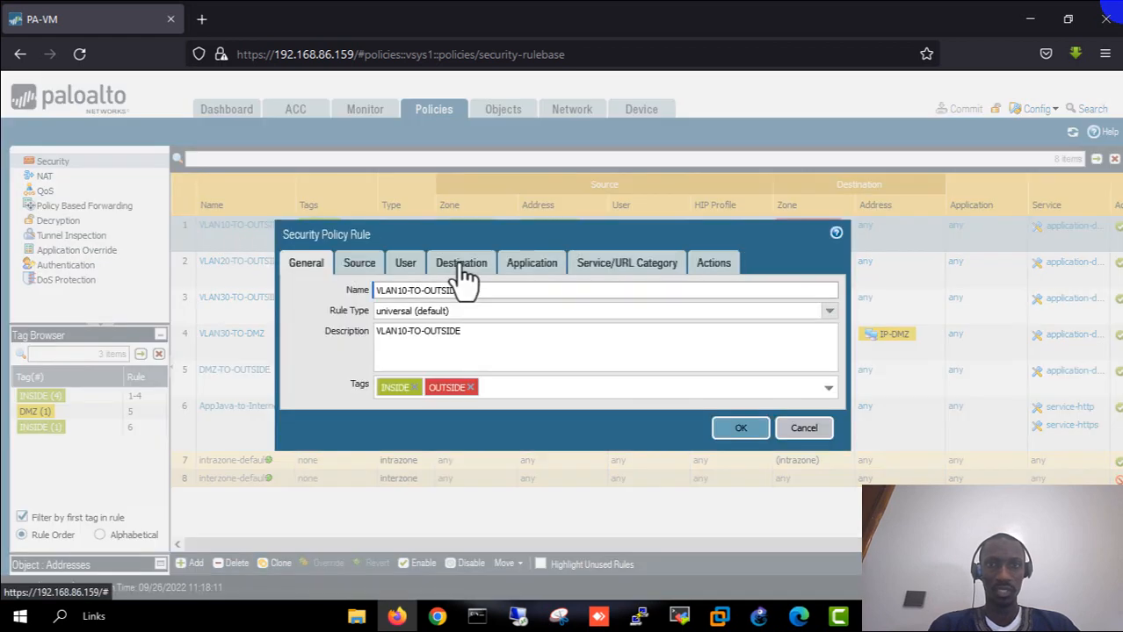
click(361, 263)
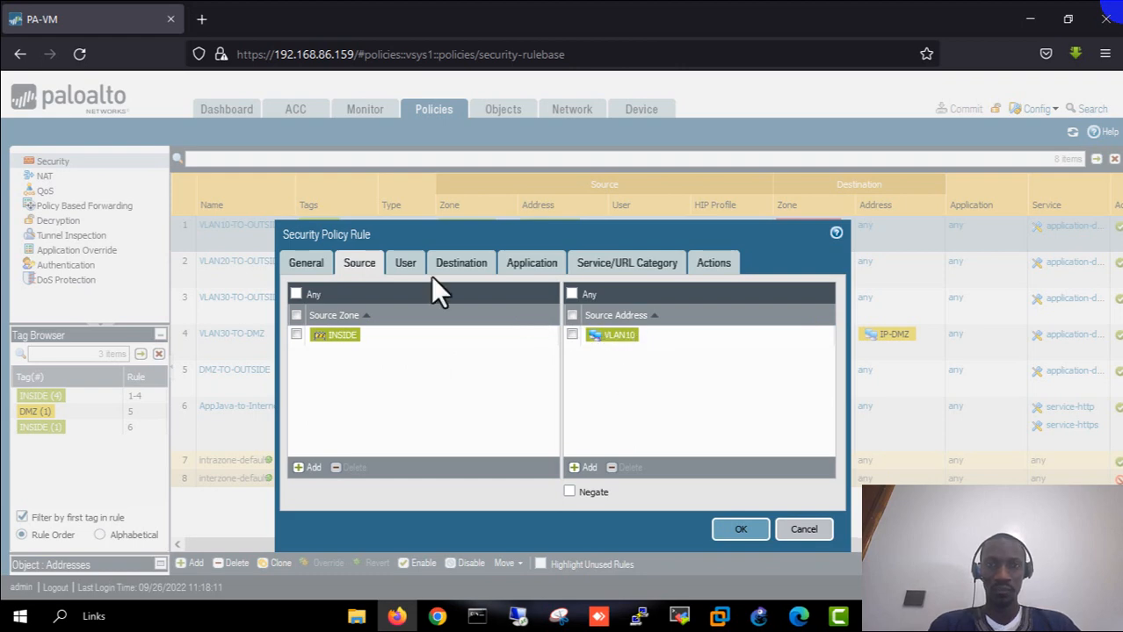
click(406, 263)
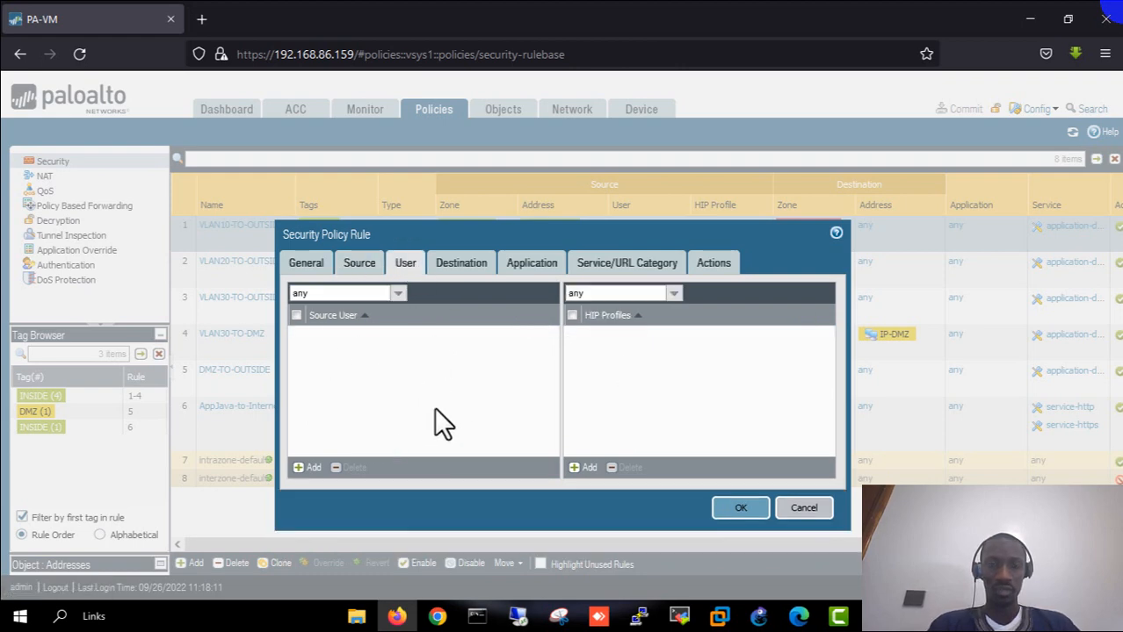
click(444, 268)
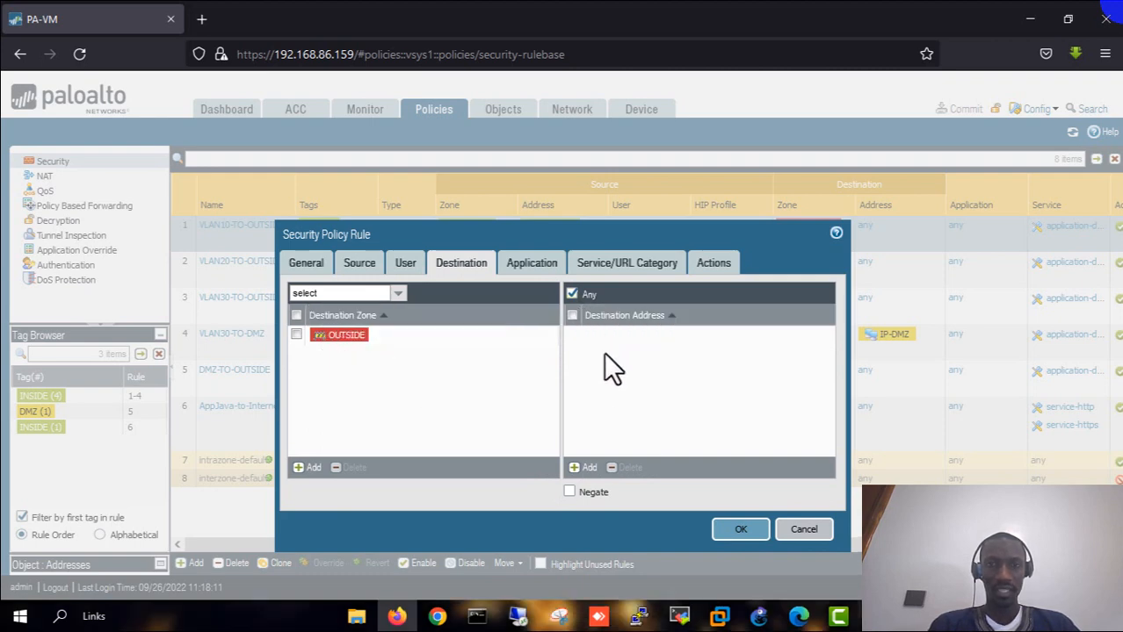
click(522, 268)
click(631, 268)
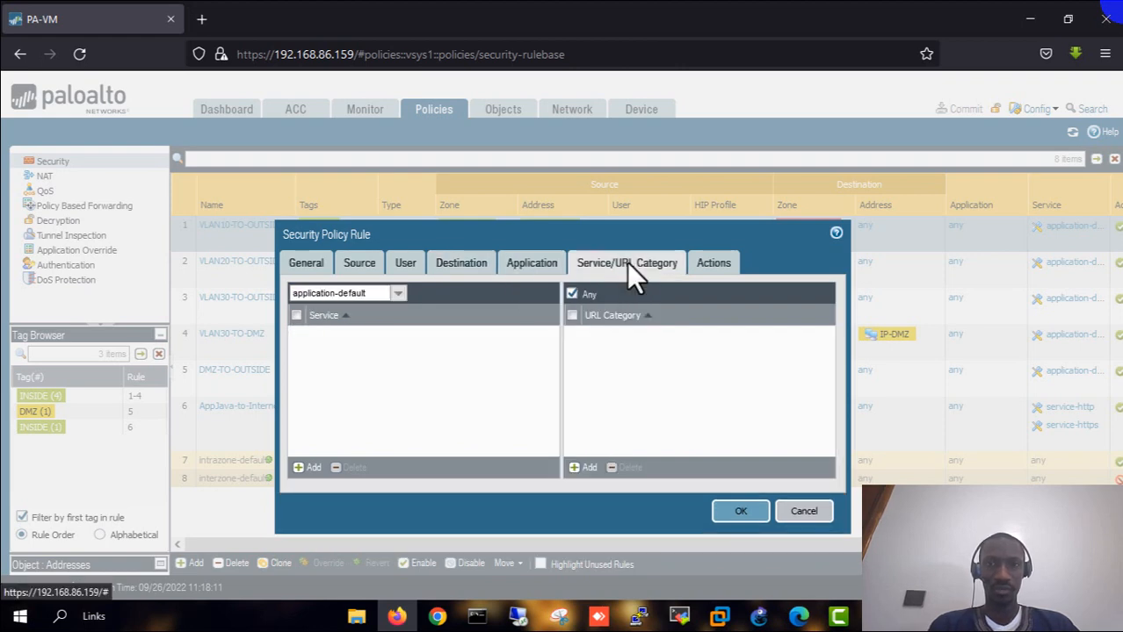
click(719, 265)
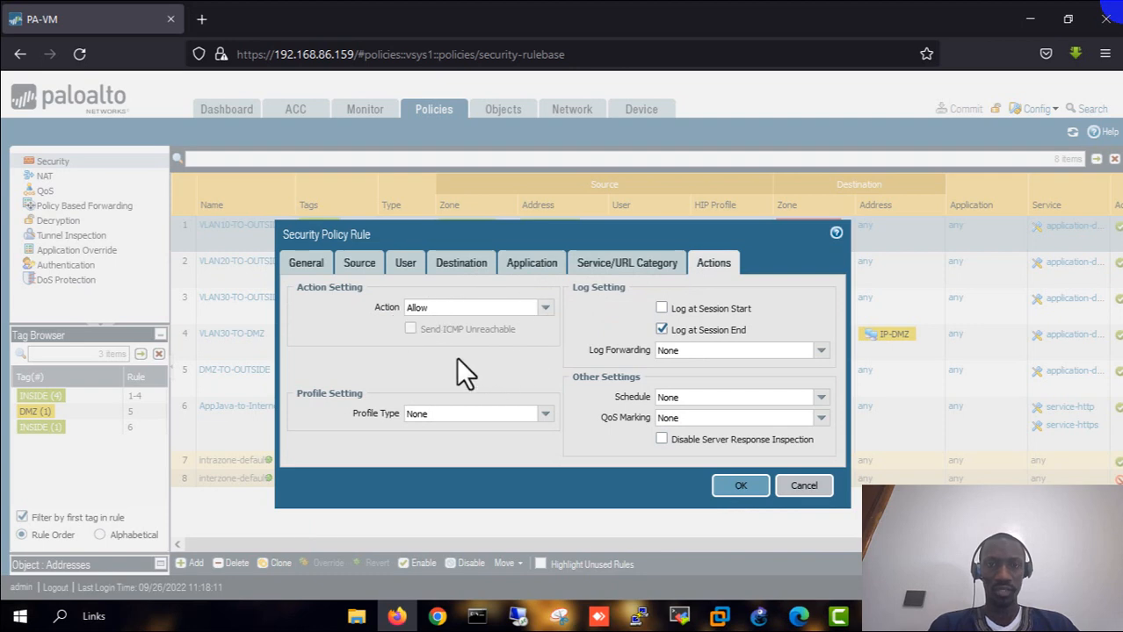
click(739, 488)
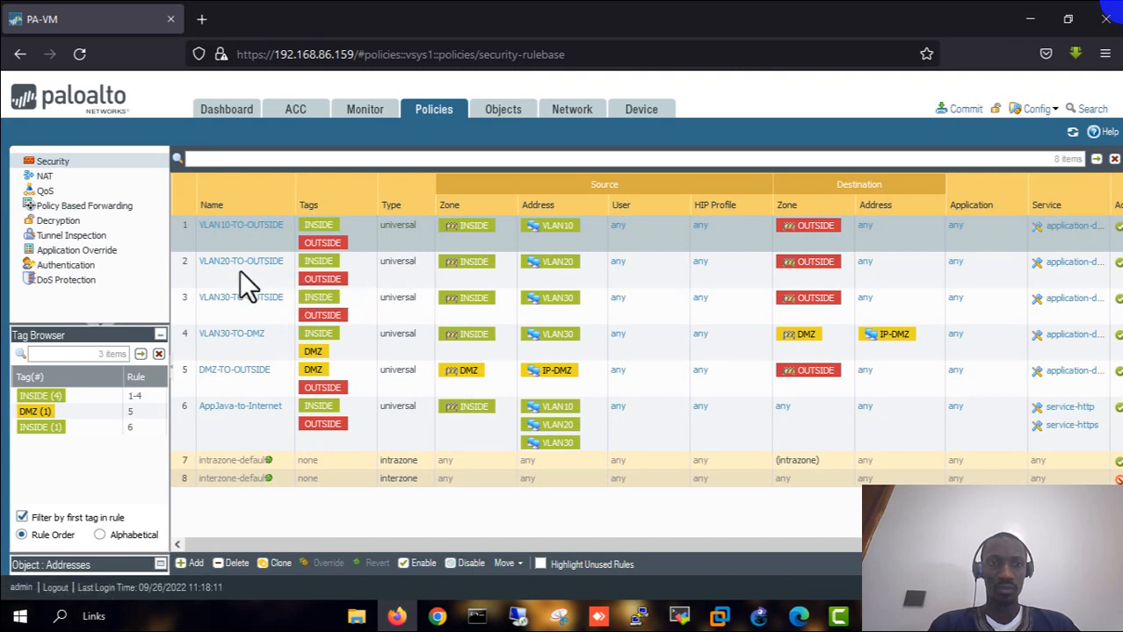
- Review the VLAN20-TO-OUTSIDE rule's source, destination and Allow action, then cancel without changes
click(236, 268)
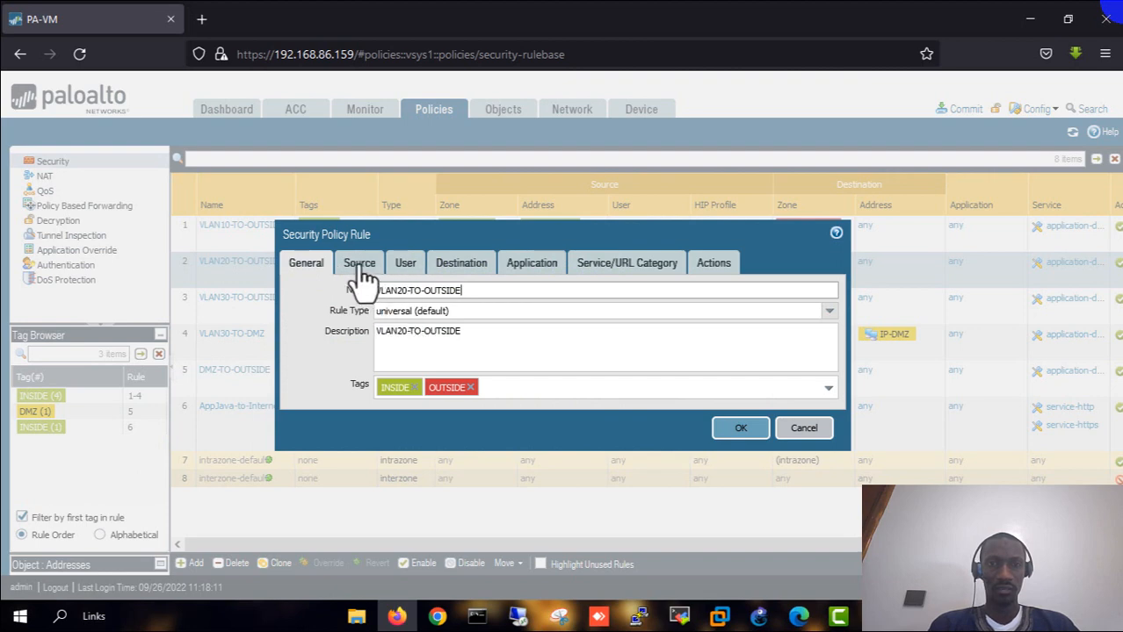
click(359, 264)
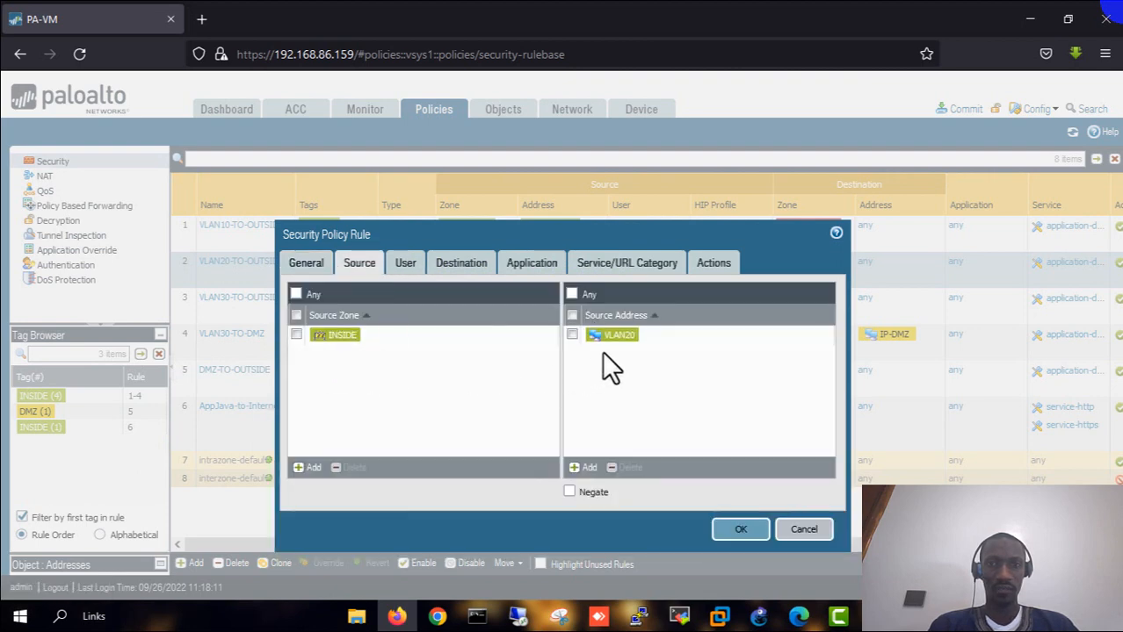
click(465, 269)
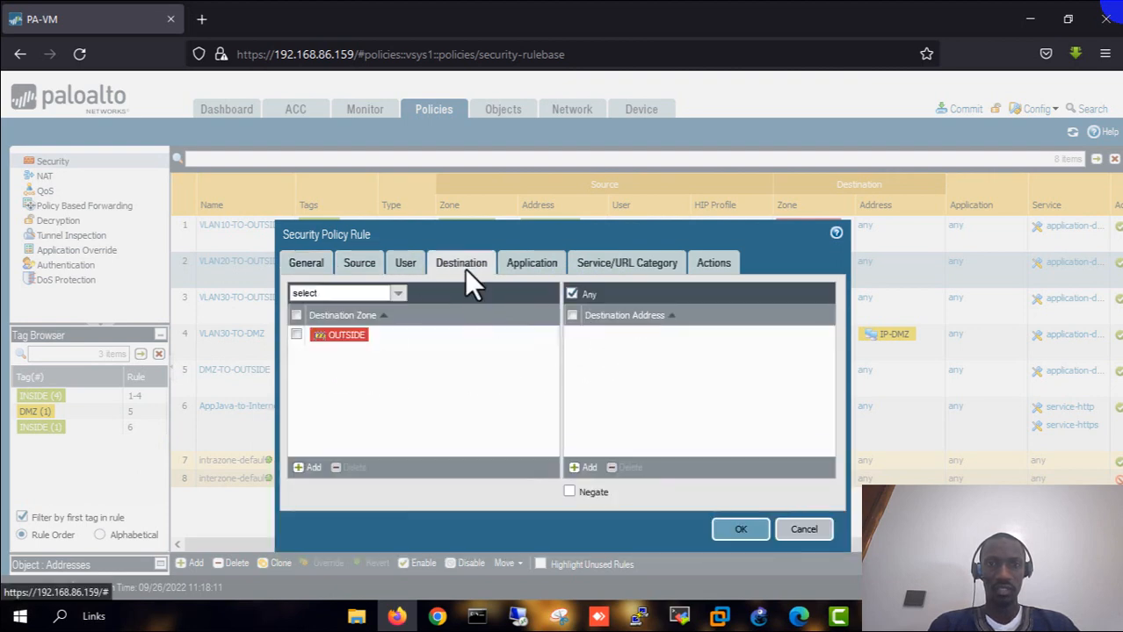
click(711, 264)
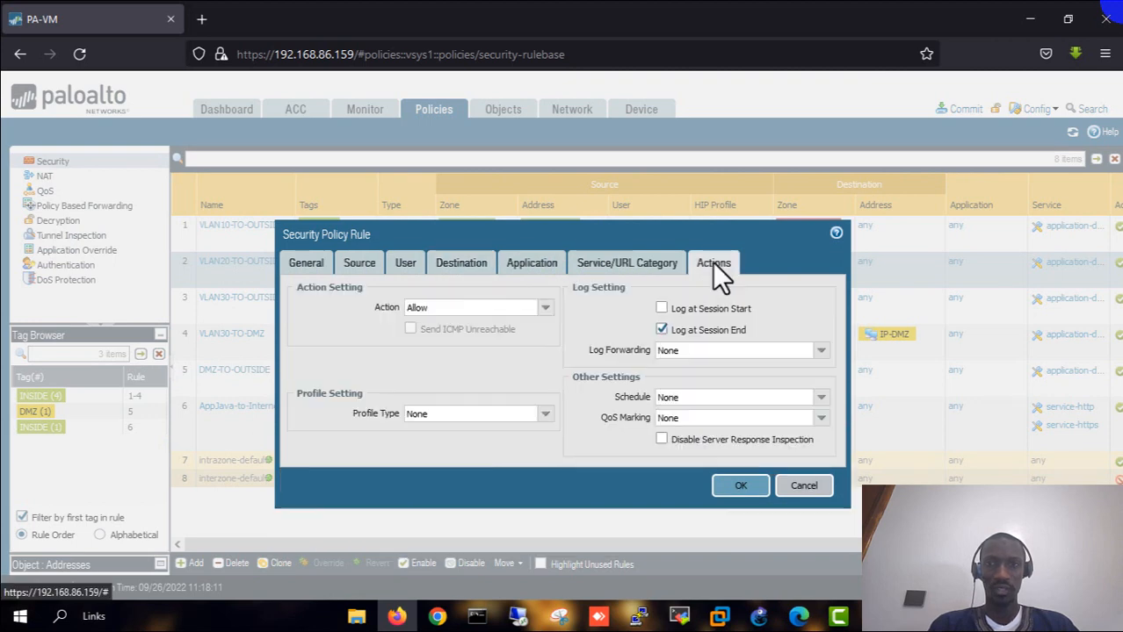
click(431, 309)
click(803, 486)
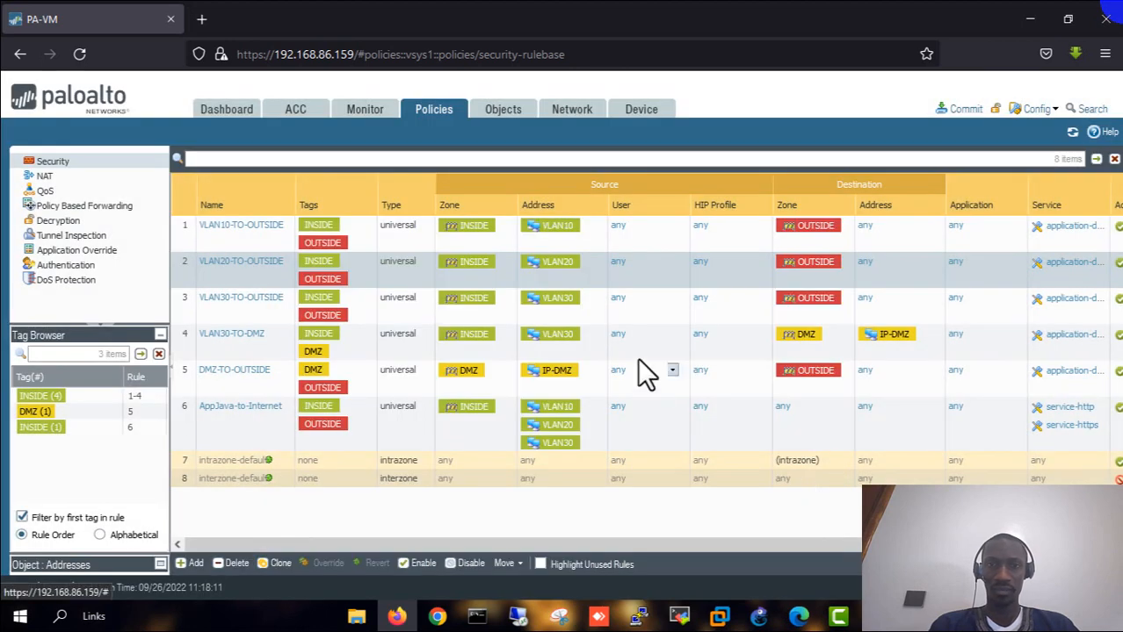
- Select the VLAN30-TO-OUTSIDE and VLAN30-TO-DMZ rules, then bring the GNS3 topology forward
click(240, 308)
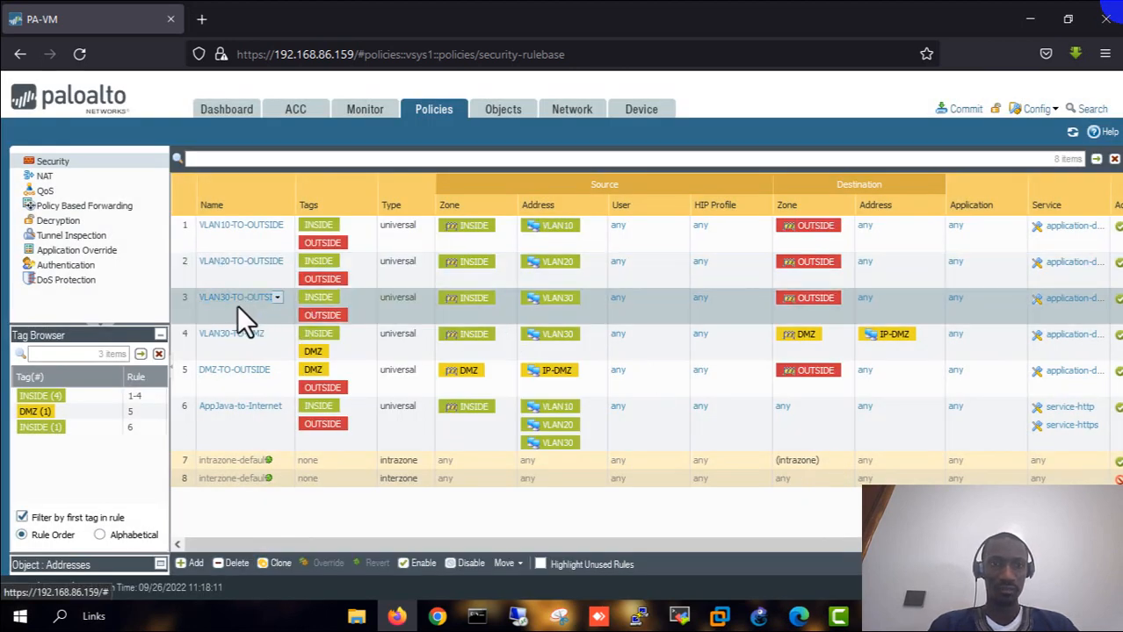
click(221, 343)
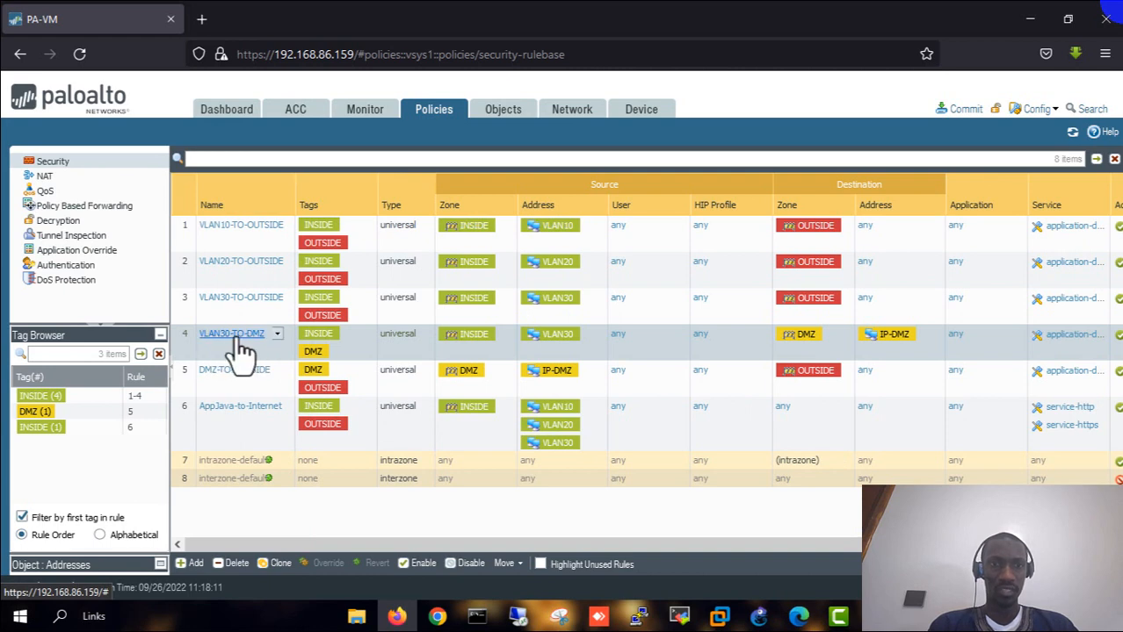
click(759, 616)
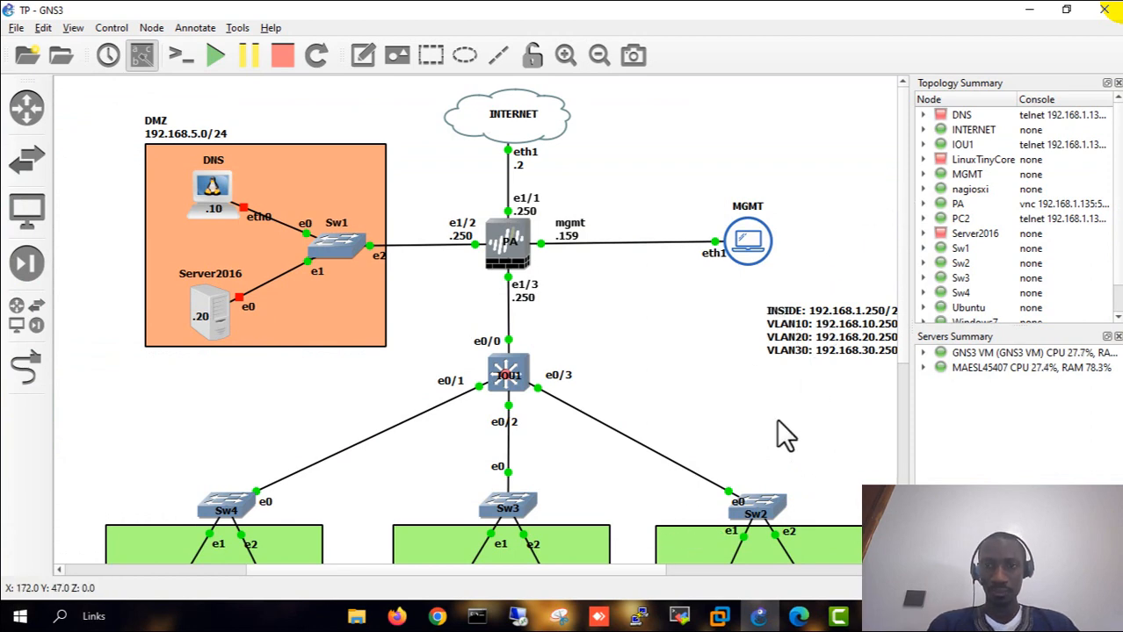
scroll(746, 426, down, 5)
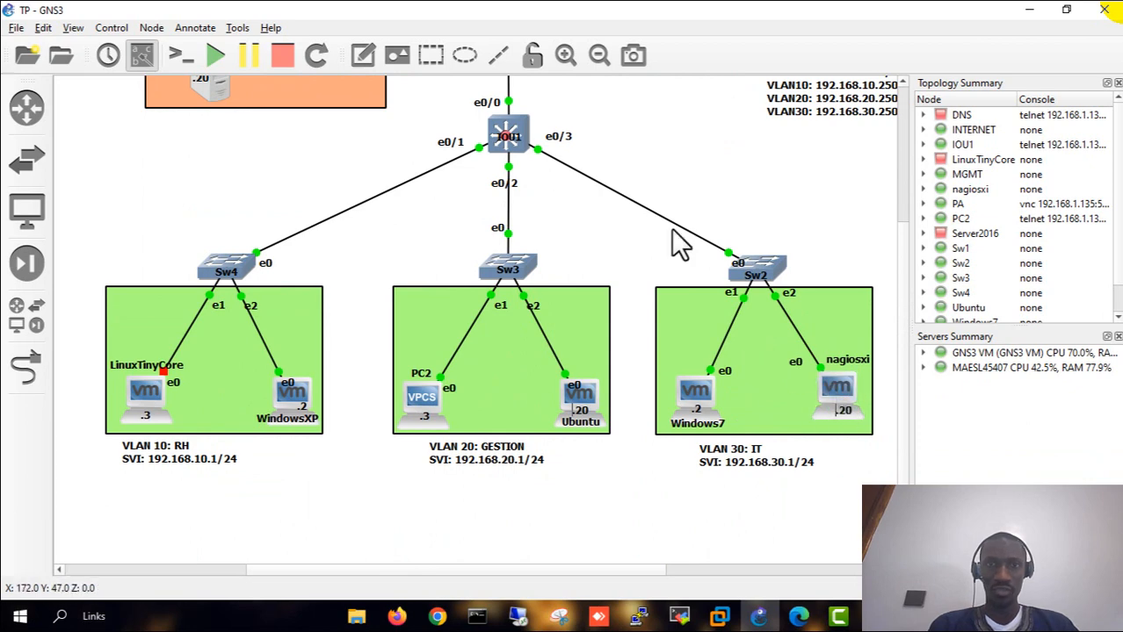
scroll(678, 244, up, 2)
scroll(681, 244, up, 1)
scroll(352, 211, up, 1)
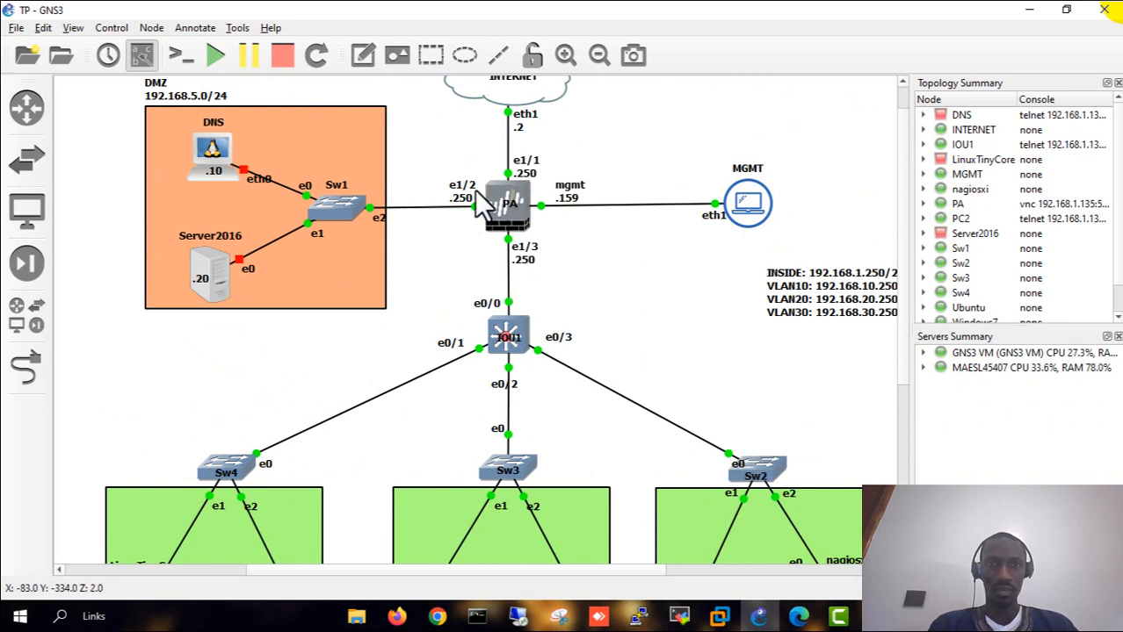
scroll(777, 409, down, 2)
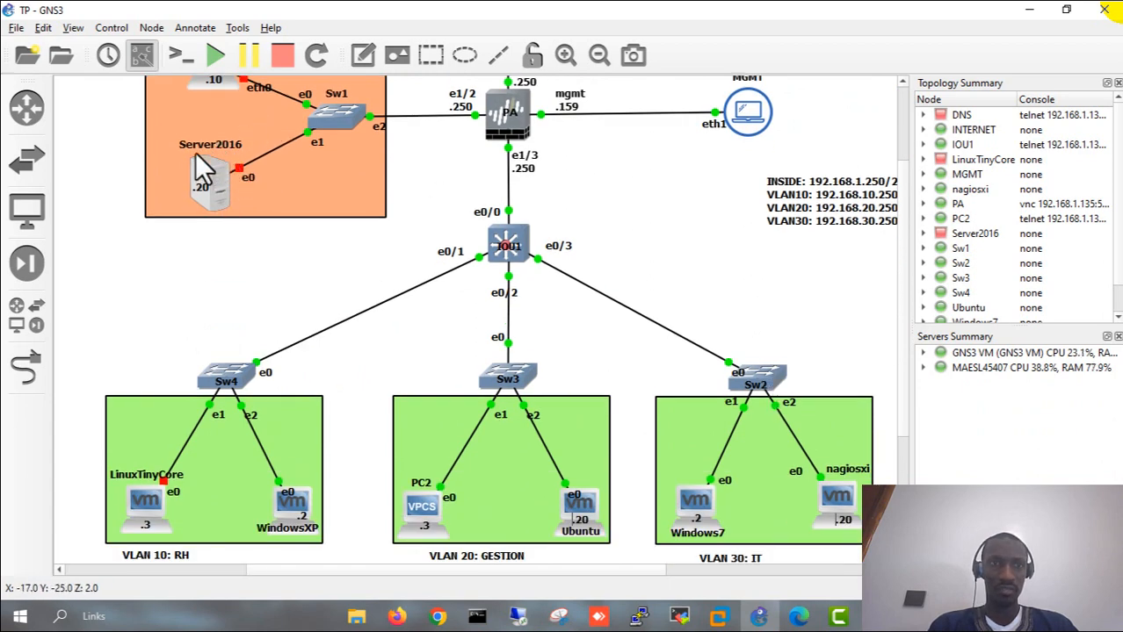
scroll(290, 264, down, 2)
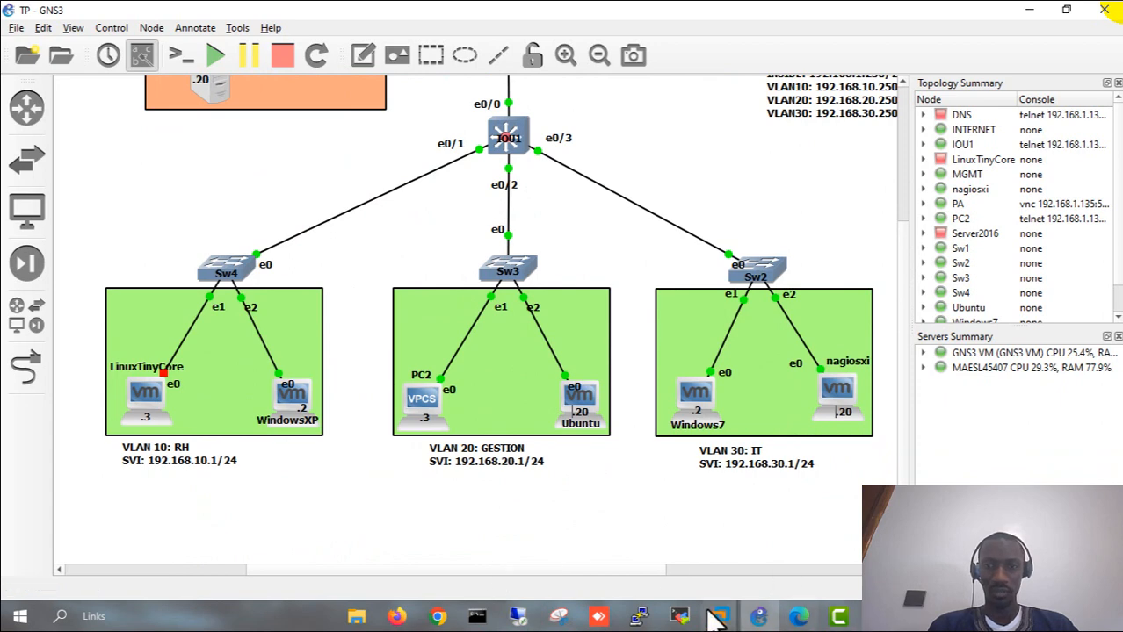
click(406, 615)
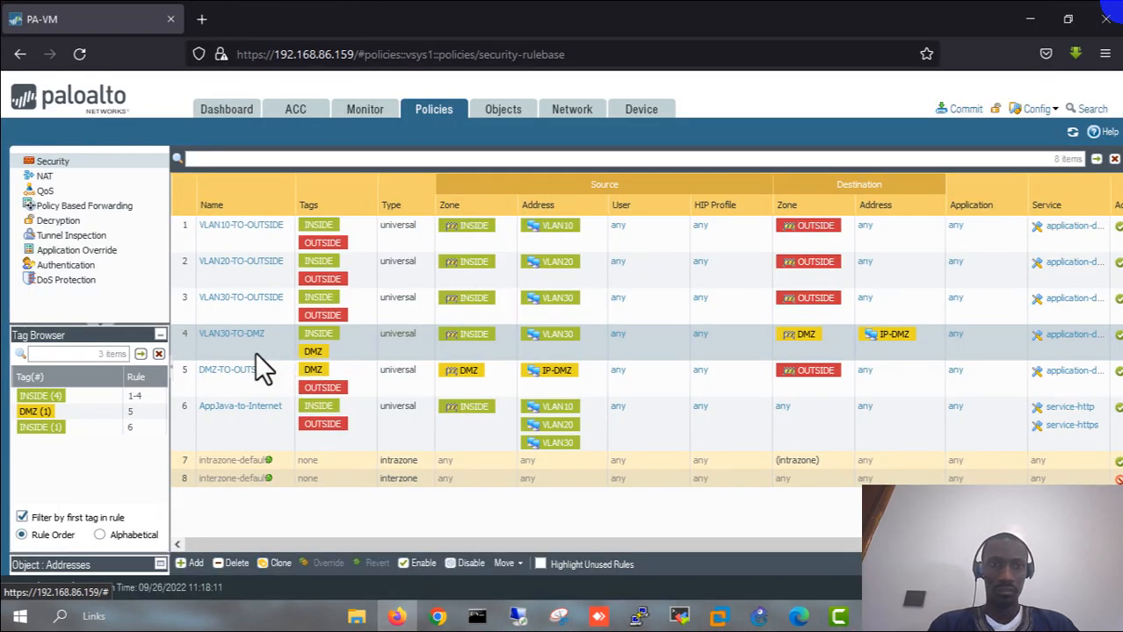
click(240, 381)
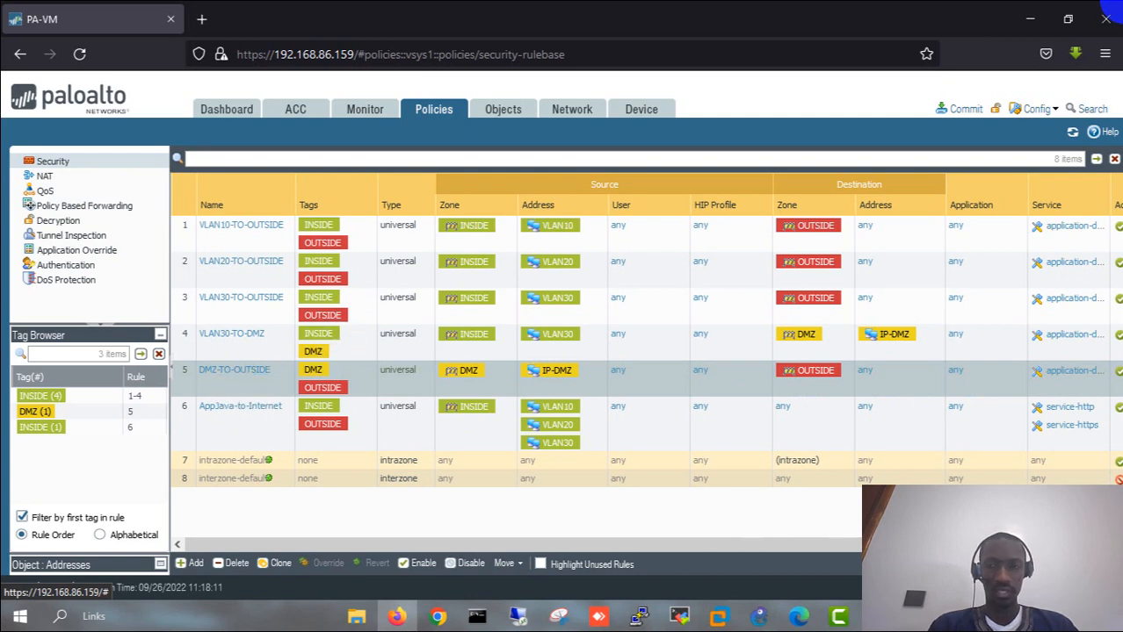
click(758, 617)
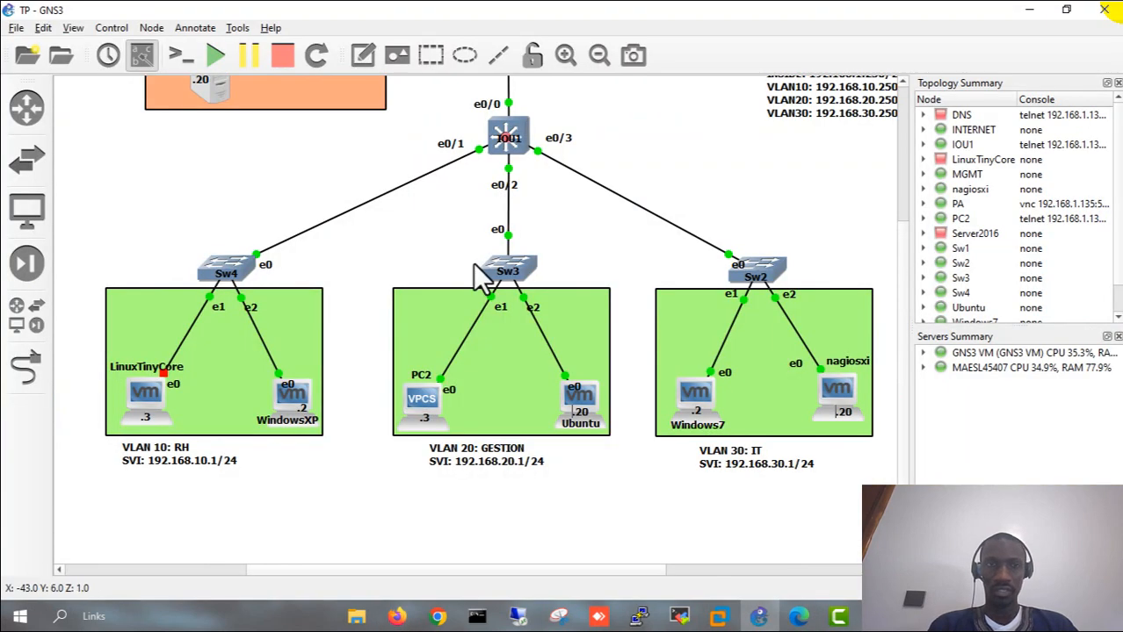
scroll(312, 260, up, 2)
scroll(312, 145, up, 2)
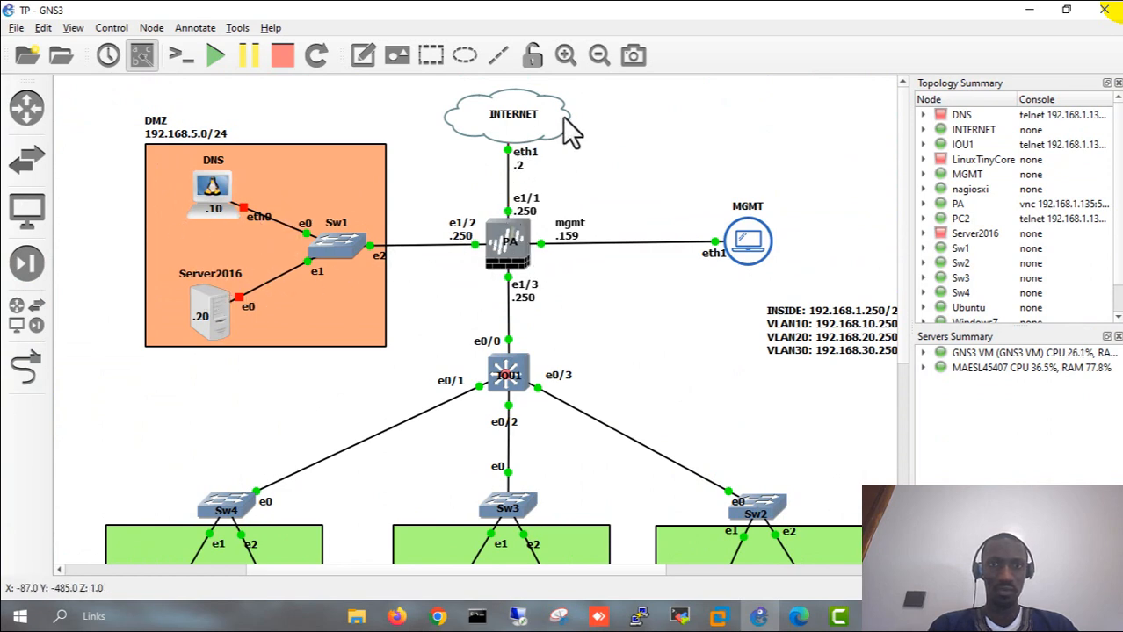
scroll(606, 314, down, 4)
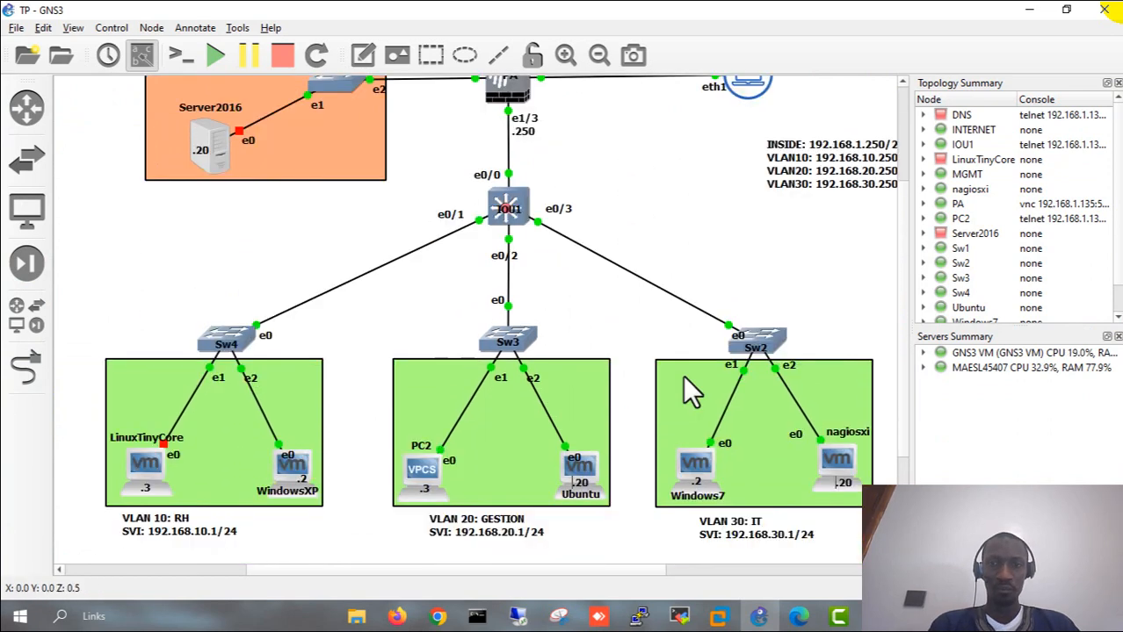
- Back in Firefox, disable the AppJava-to-Internet security rule and display the four-rule NAT rulebase
click(397, 617)
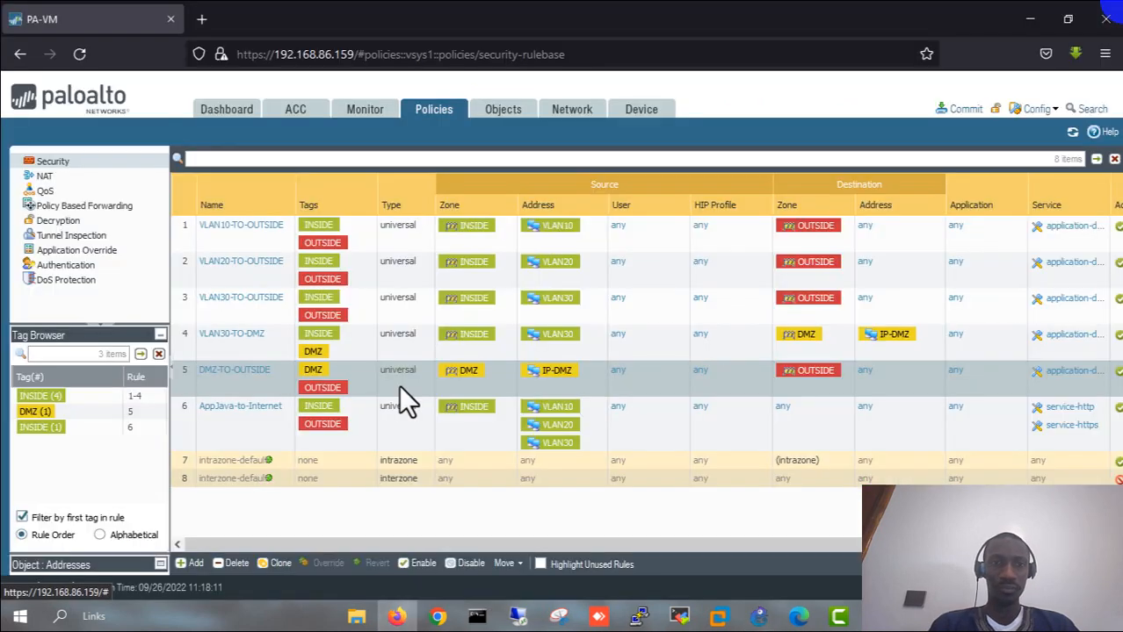
click(228, 418)
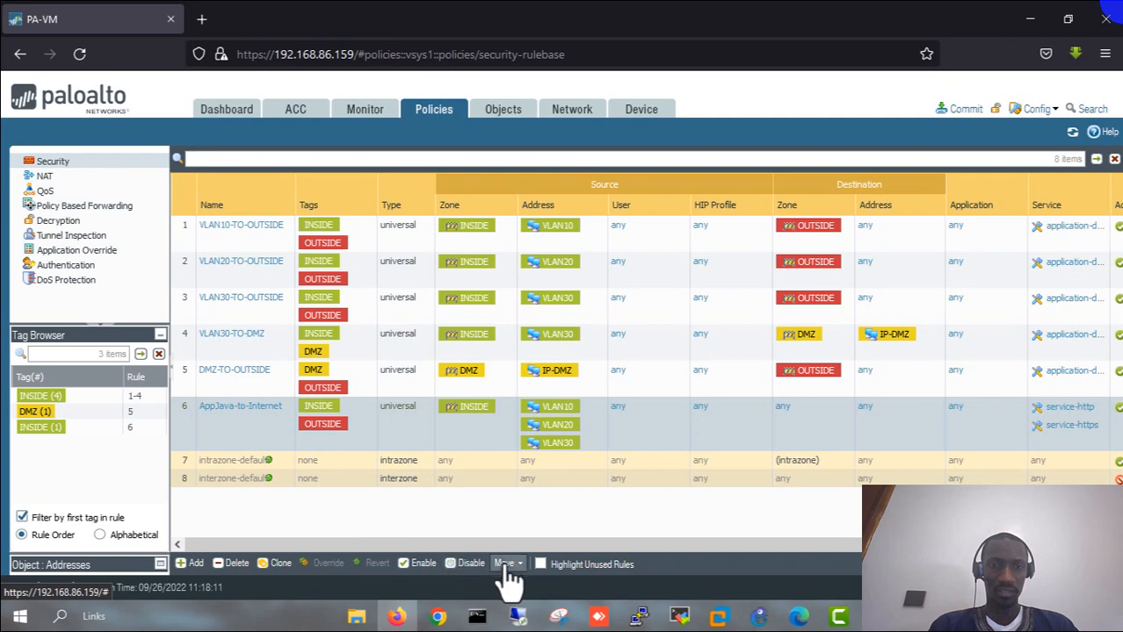
click(472, 566)
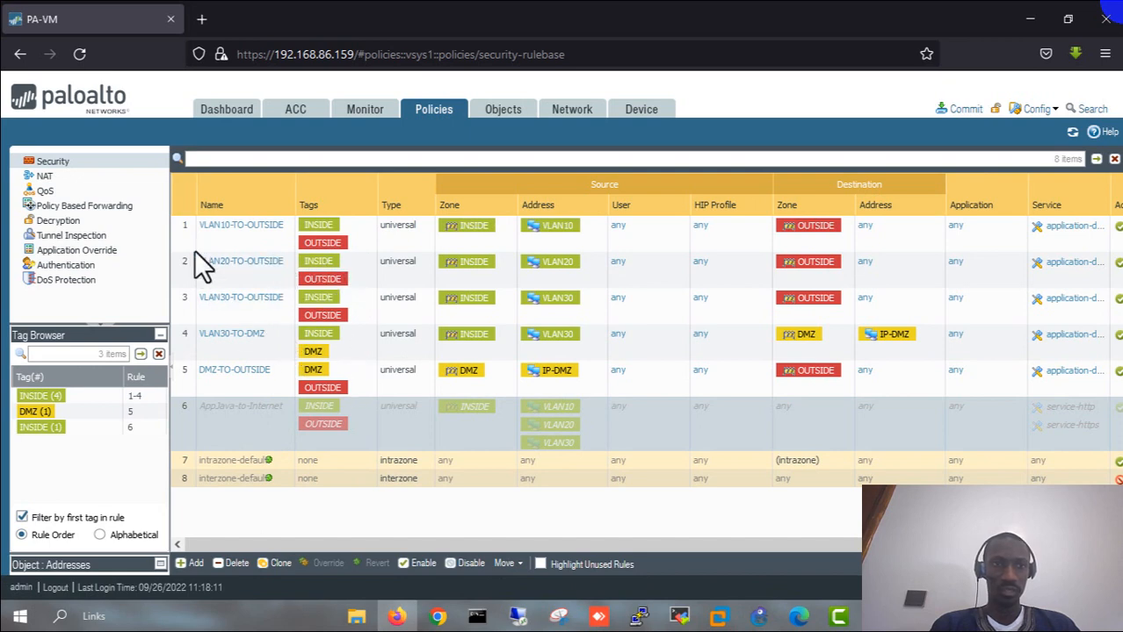
click(46, 178)
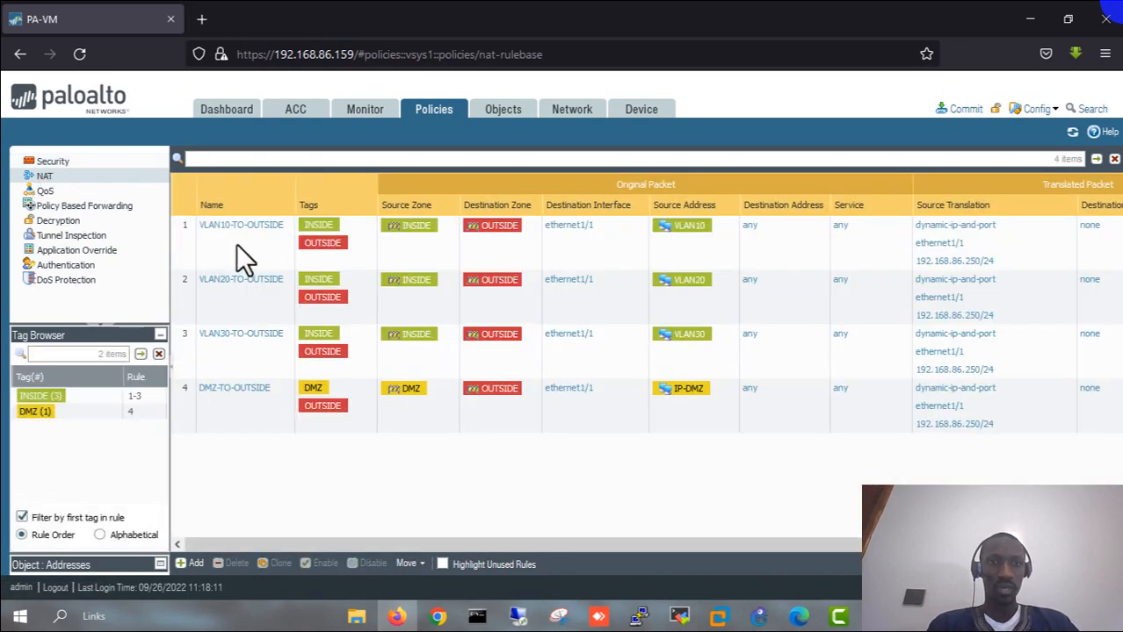
- Inspect the VLAN10-TO-OUTSIDE NAT rule's General and Original Packet tabs (destination interface ethernet1/1), then show GNS3
click(237, 245)
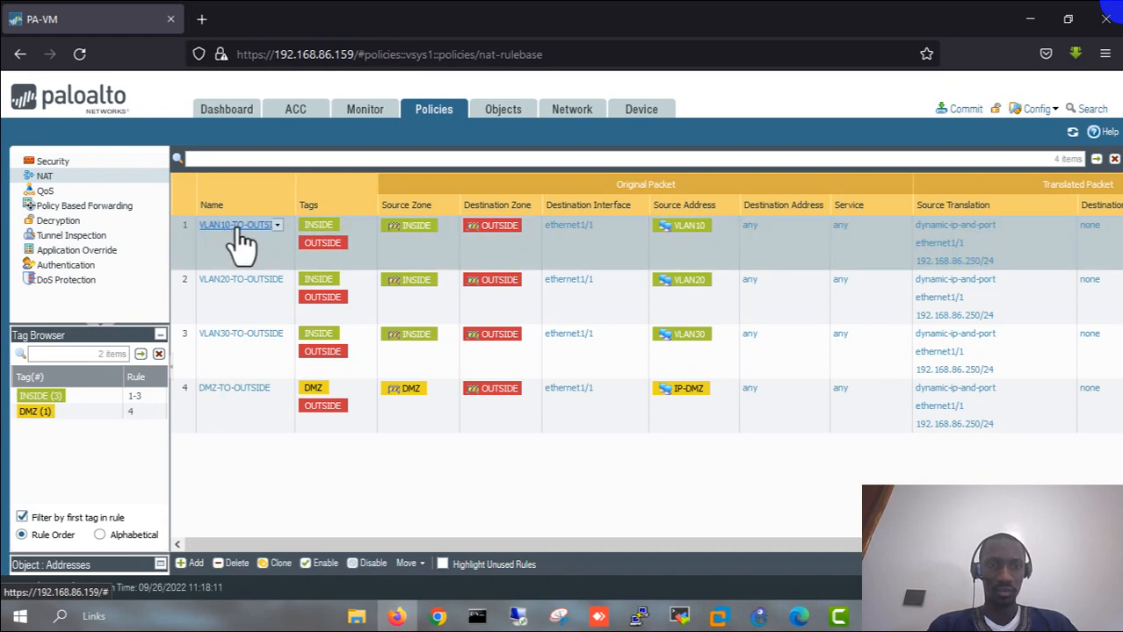
click(237, 226)
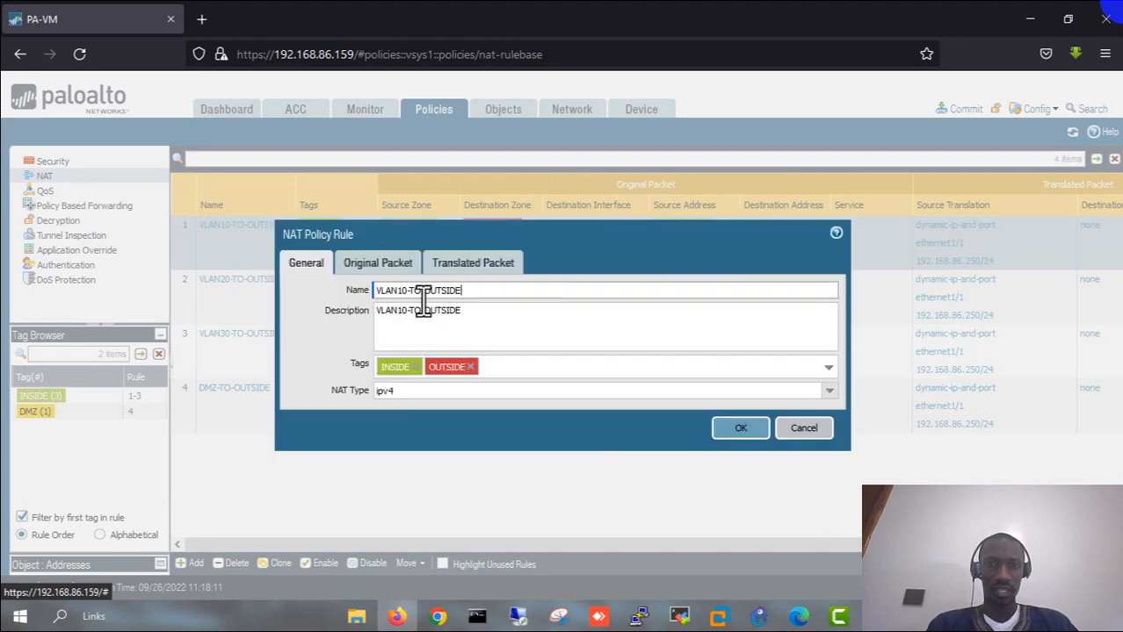
drag(424, 298, 337, 300)
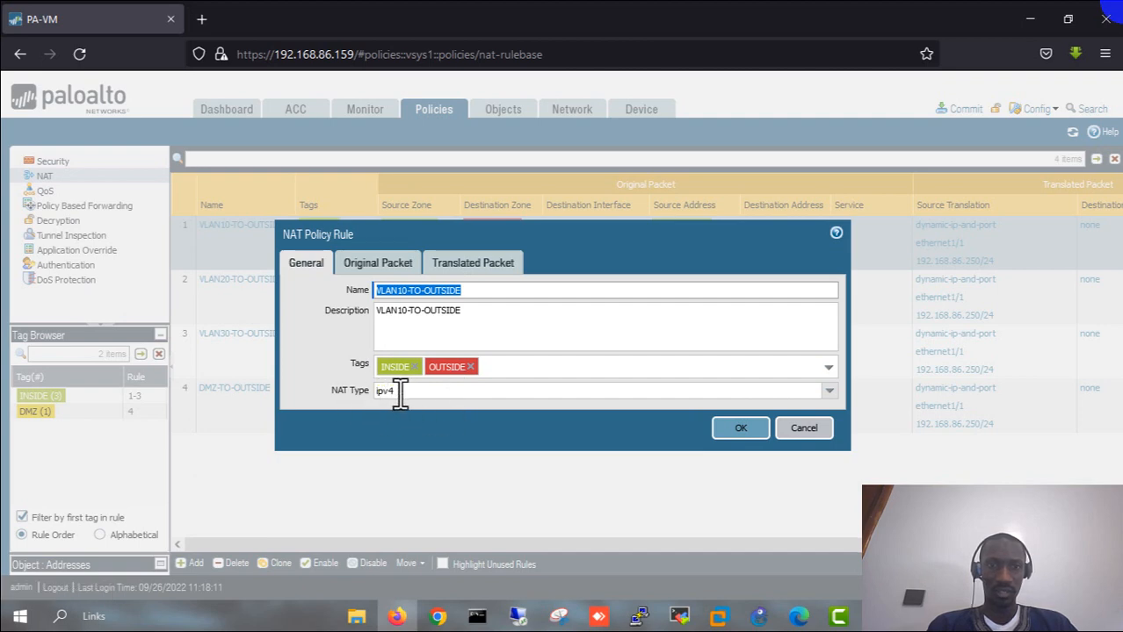
drag(400, 394, 367, 397)
click(327, 365)
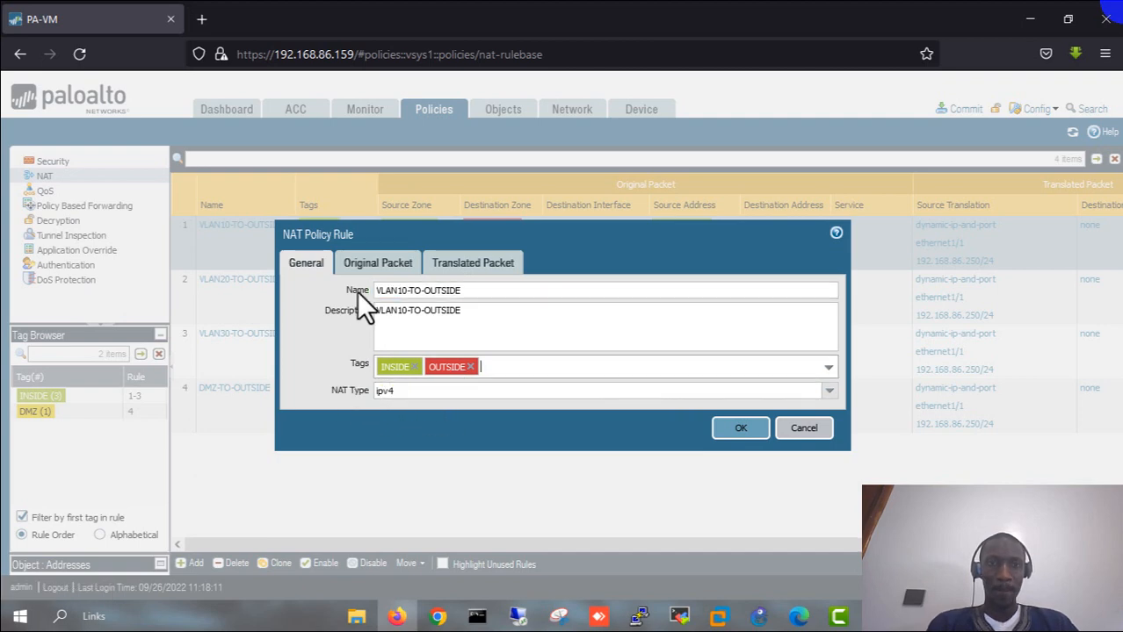
click(367, 265)
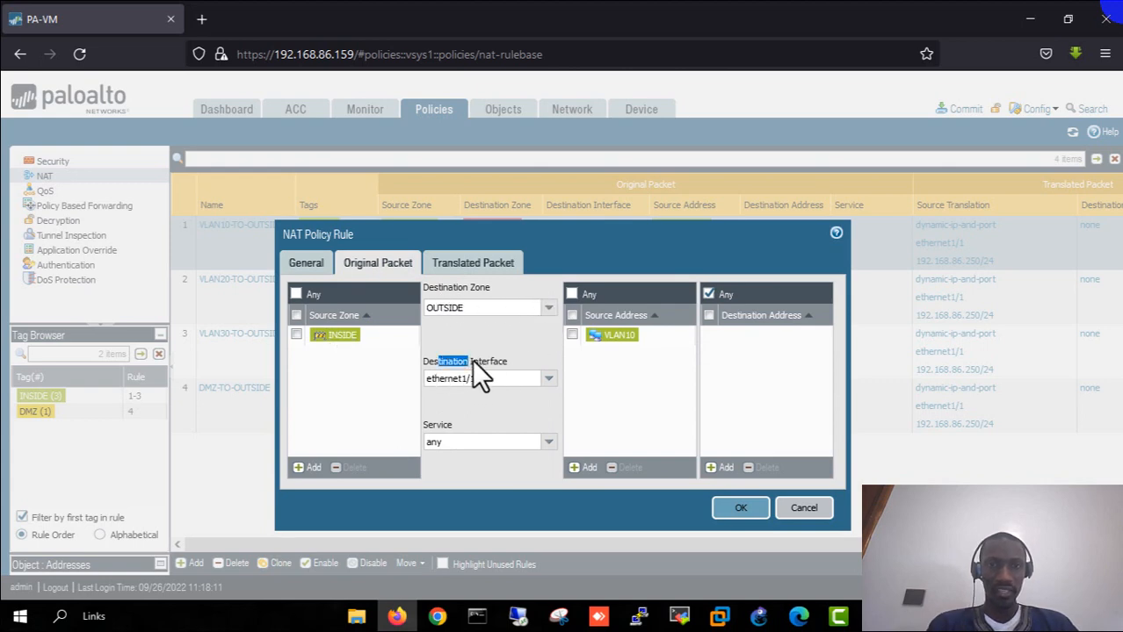
click(503, 374)
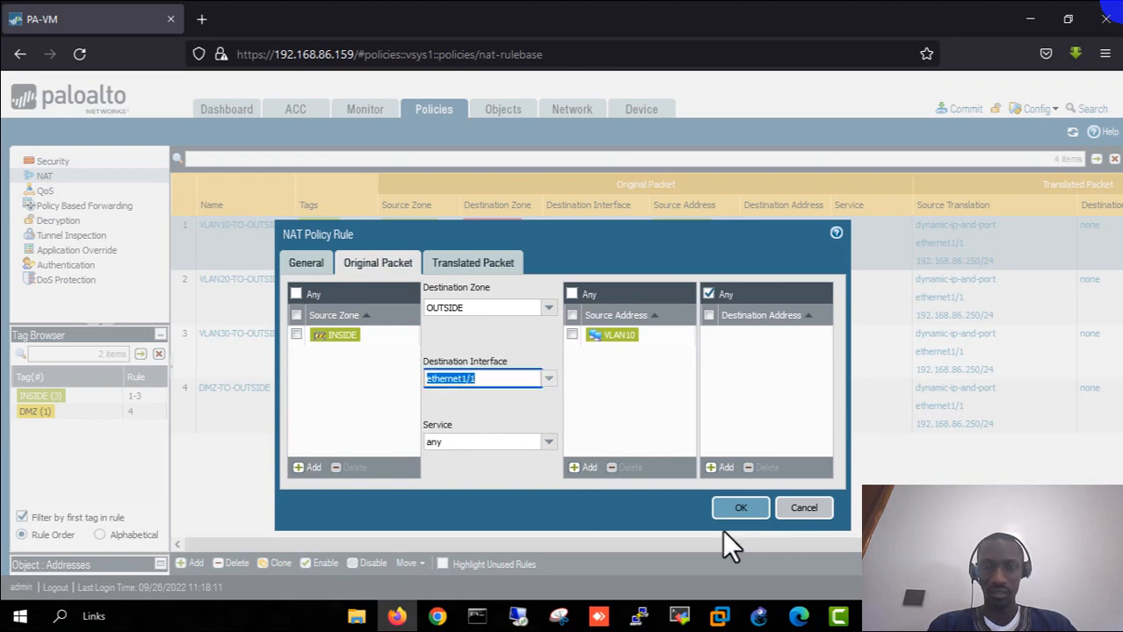
click(758, 617)
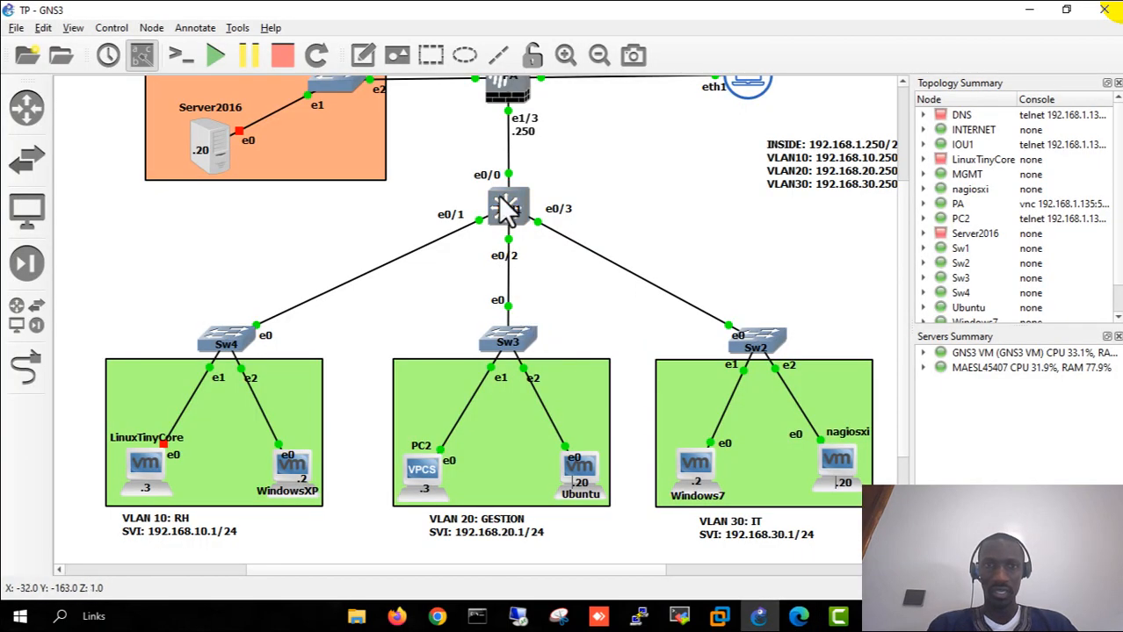
- Scroll around the GNS3 topology, then return to the VLAN10-TO-OUTSIDE NAT rule in Firefox
scroll(557, 176, up, 4)
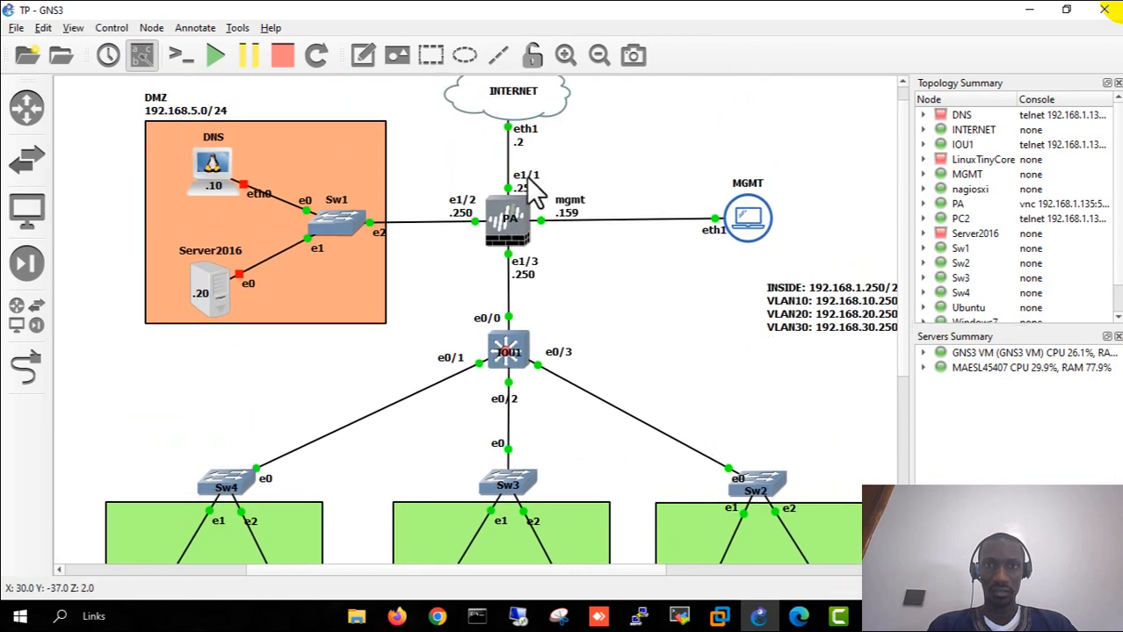
scroll(606, 281, down, 4)
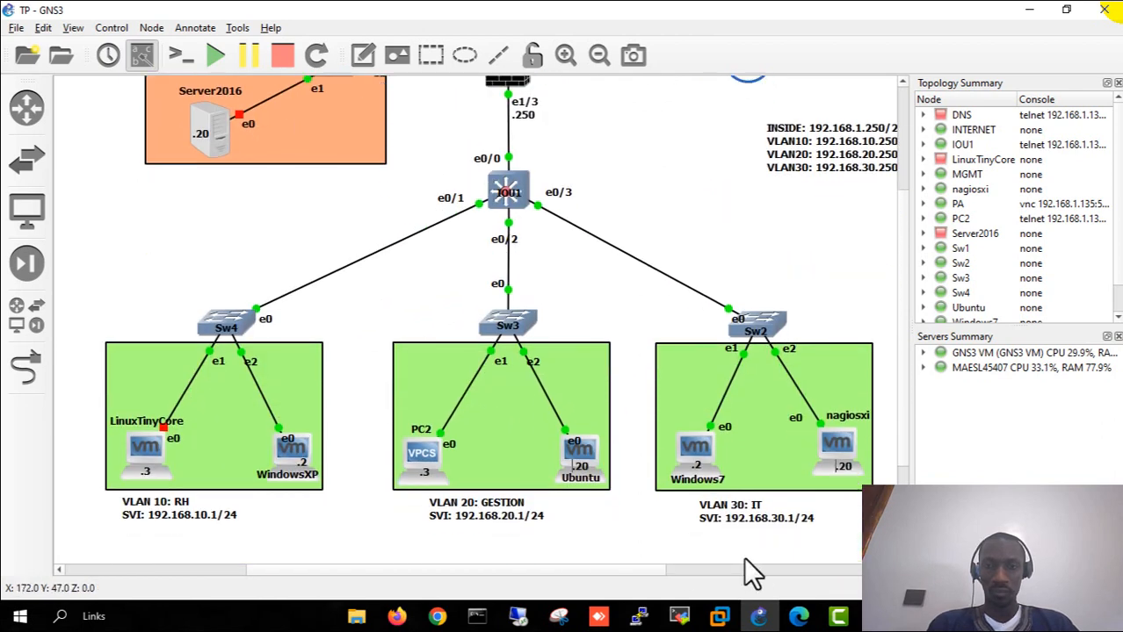
click(396, 616)
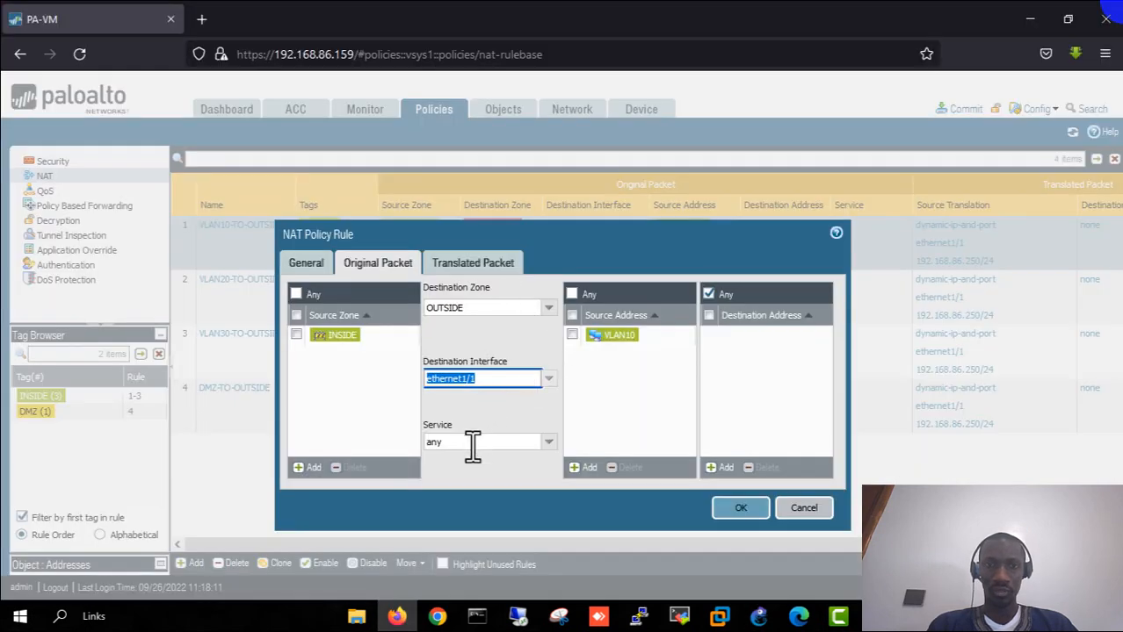
- Check VLAN10's translated packet: dynamic IP-and-port on ethernet1/1, 192.168.86.250/24, then view GNS3's e1/1 uplink
drag(453, 425, 435, 425)
click(619, 404)
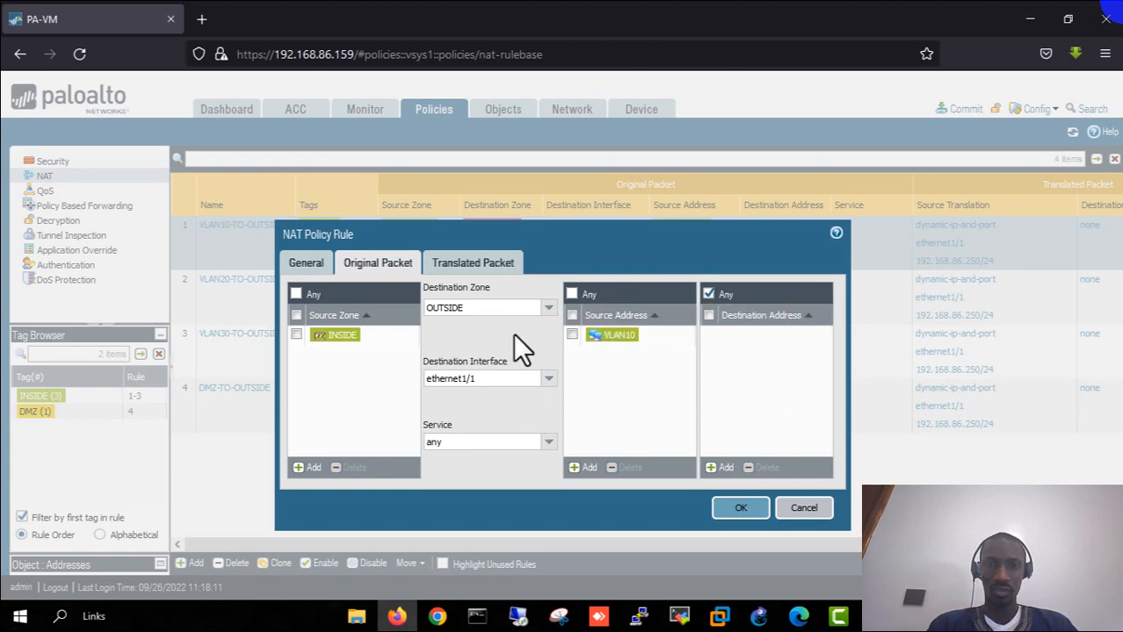
click(463, 265)
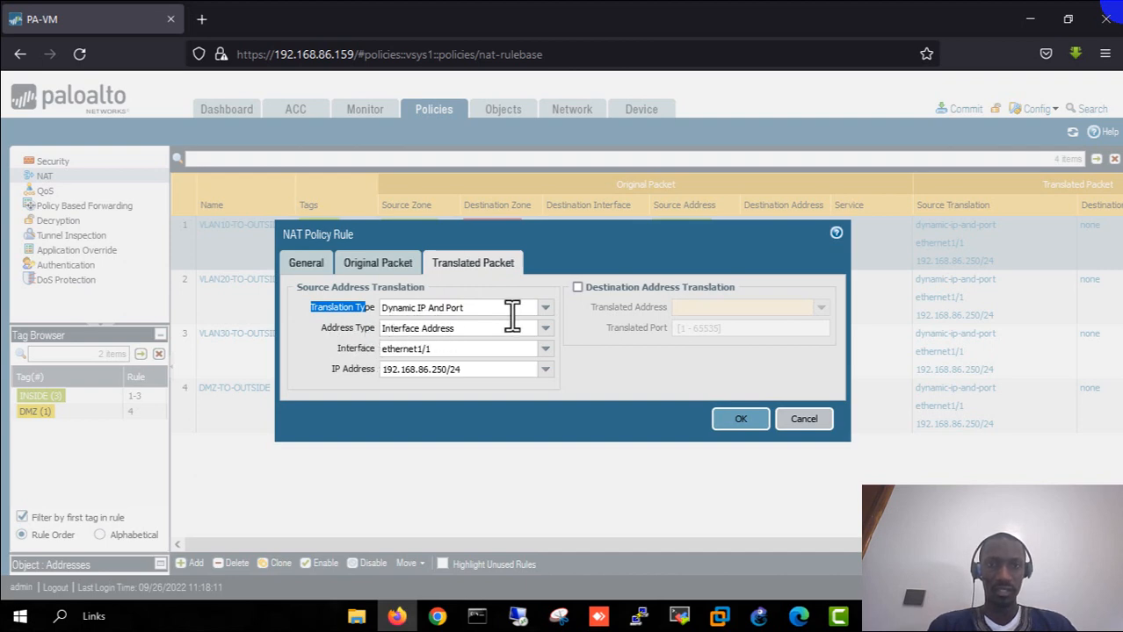
click(544, 330)
click(545, 332)
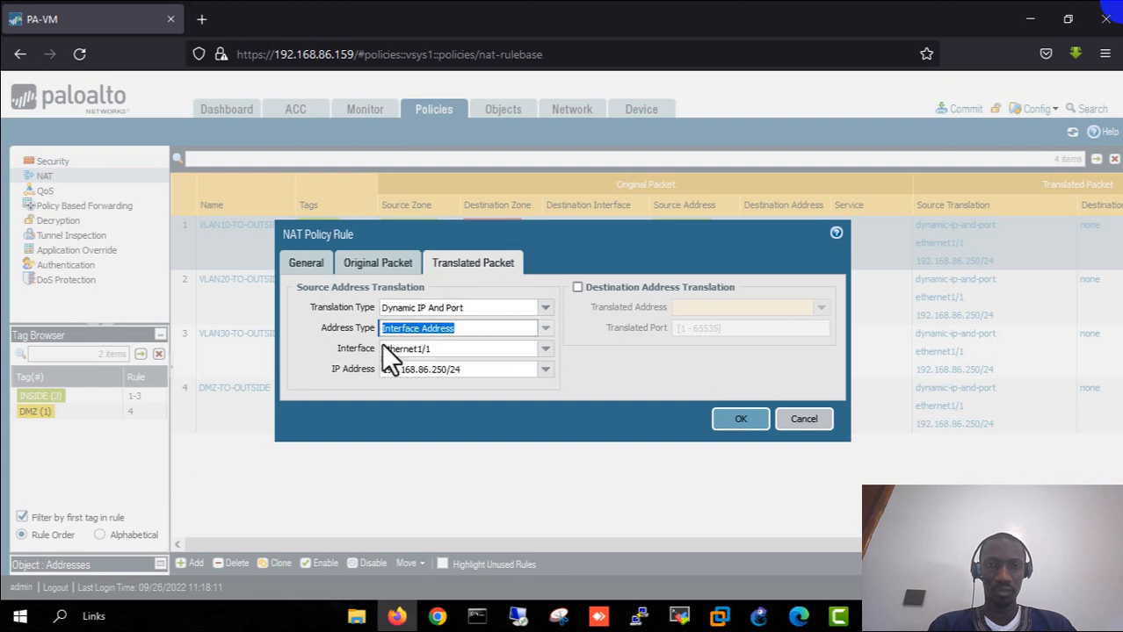
click(300, 353)
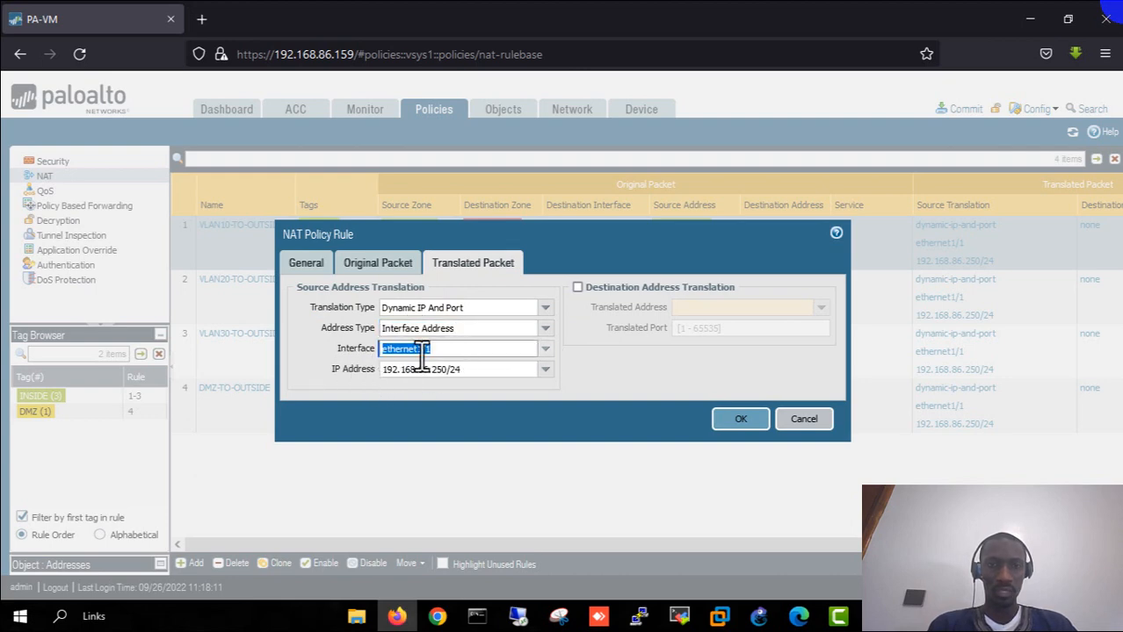
click(437, 349)
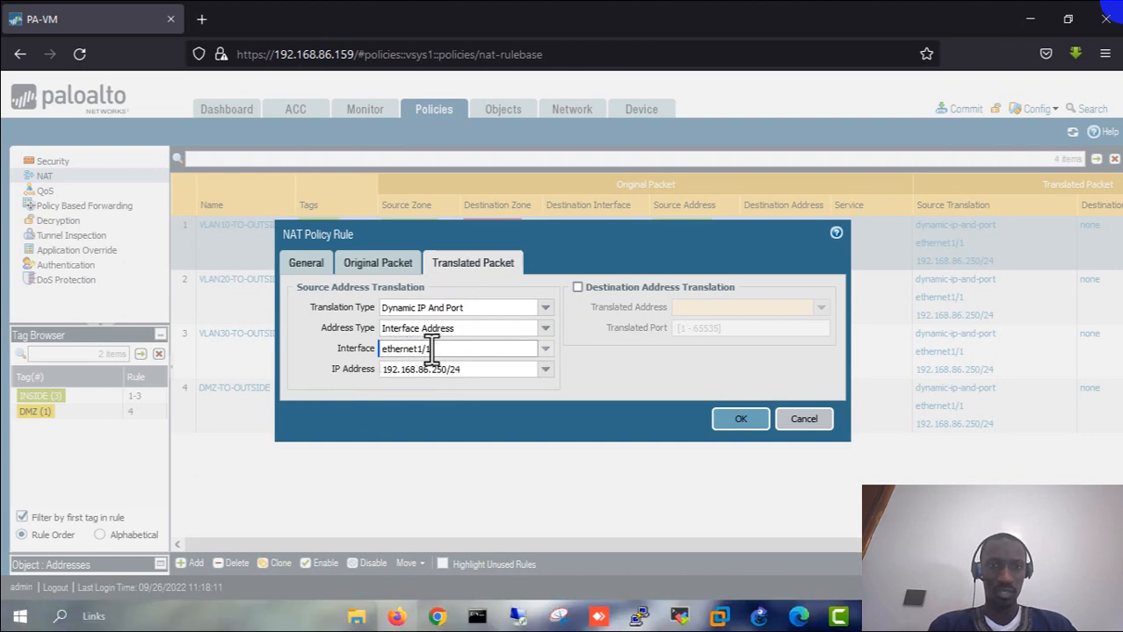
click(759, 617)
scroll(628, 246, up, 4)
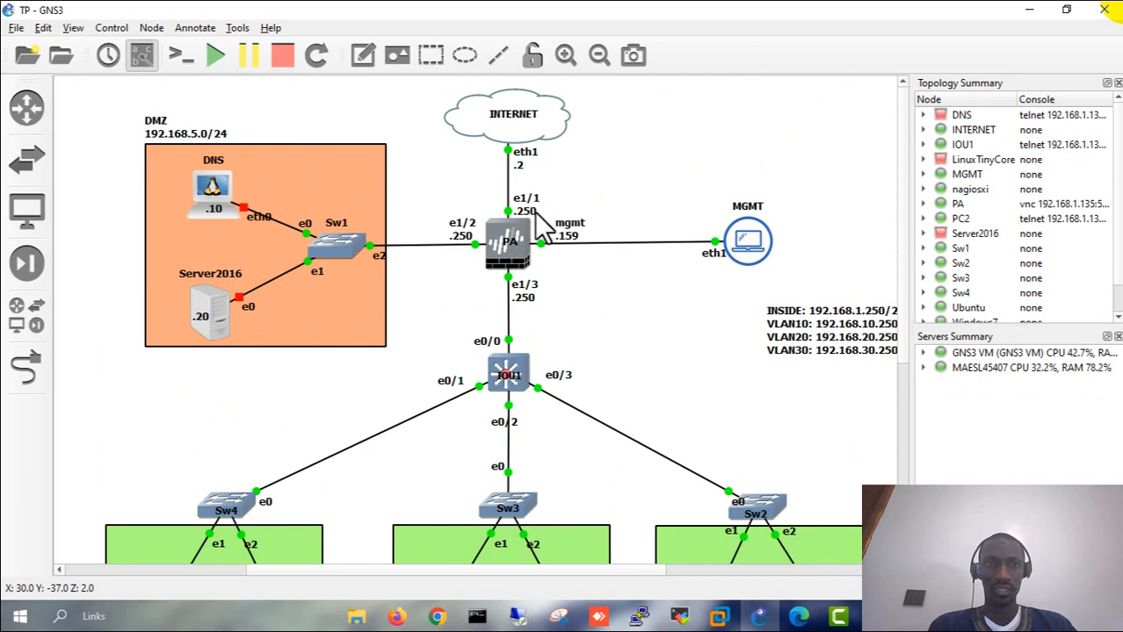
- Add a '192.168.86.0/24' note beside the GNS3 INTERNET link, then return to the NAT rule
click(363, 55)
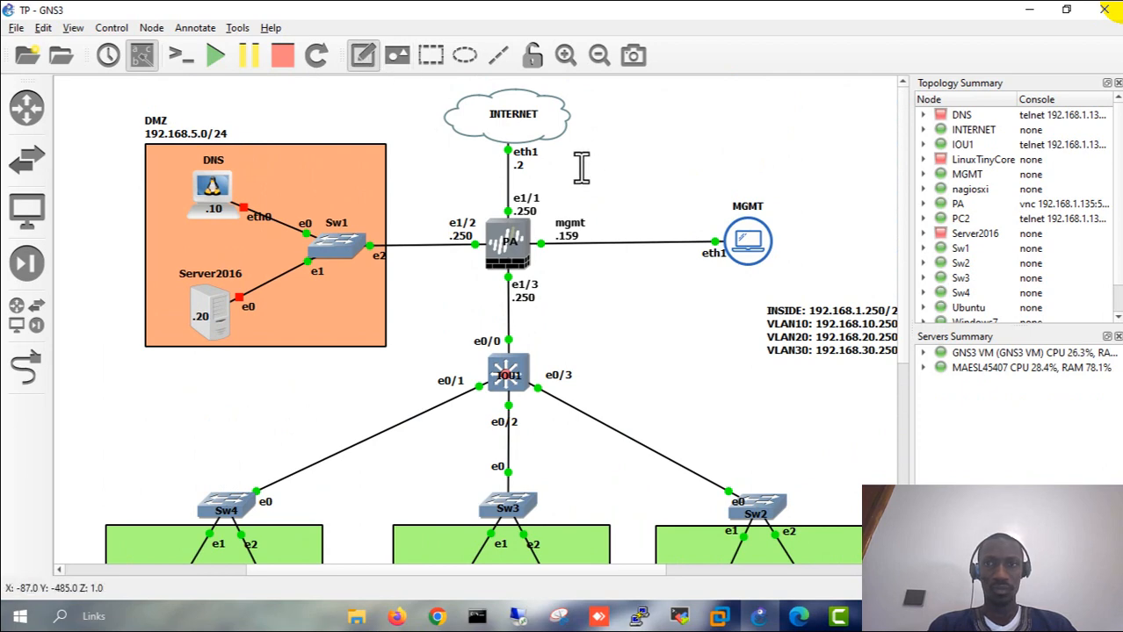
click(578, 169)
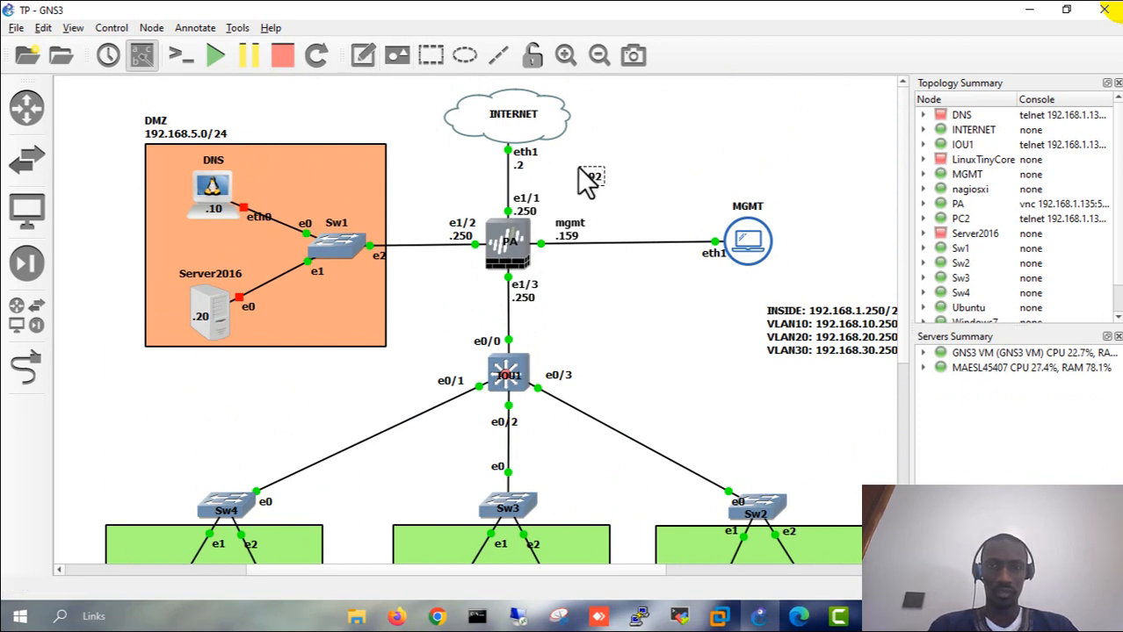
text(68.9)
key(BackSpace)
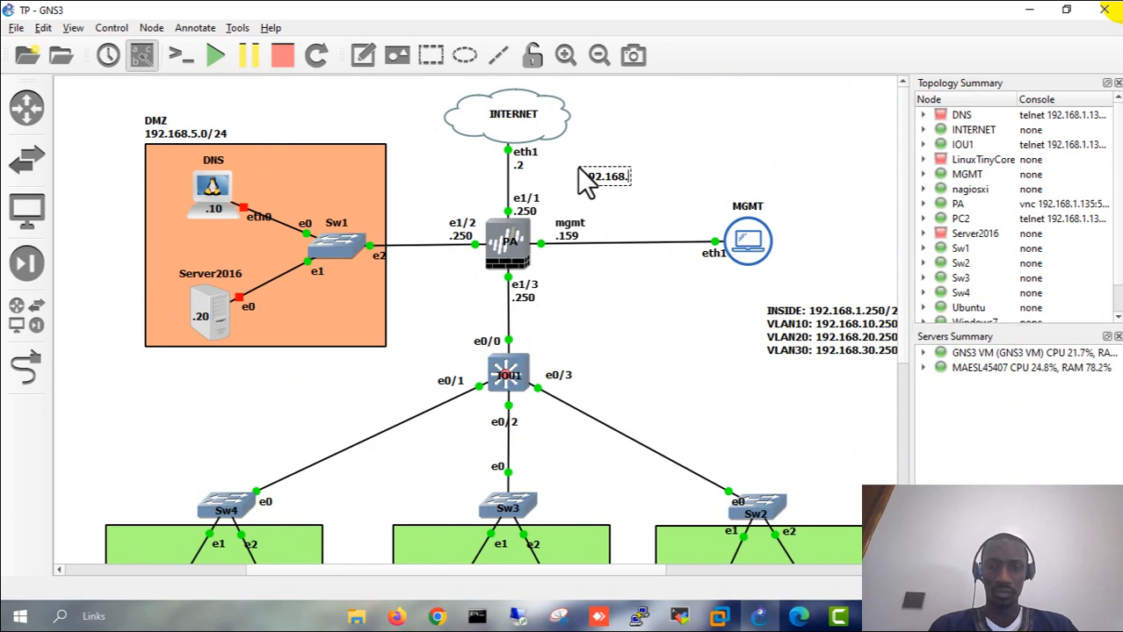
text(86)
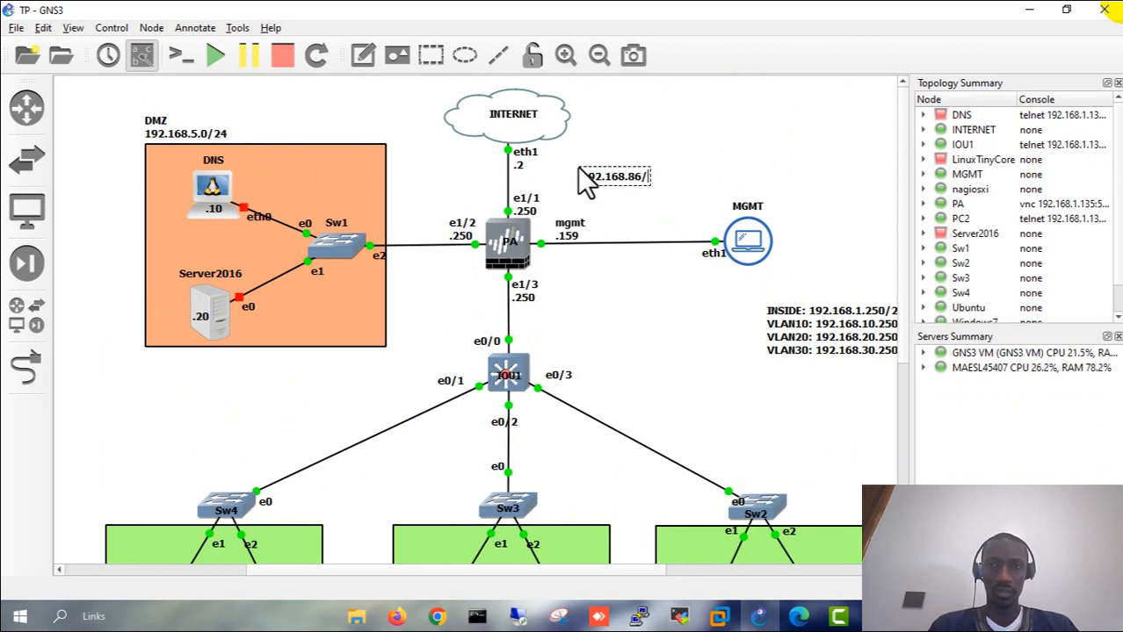
text(.0)
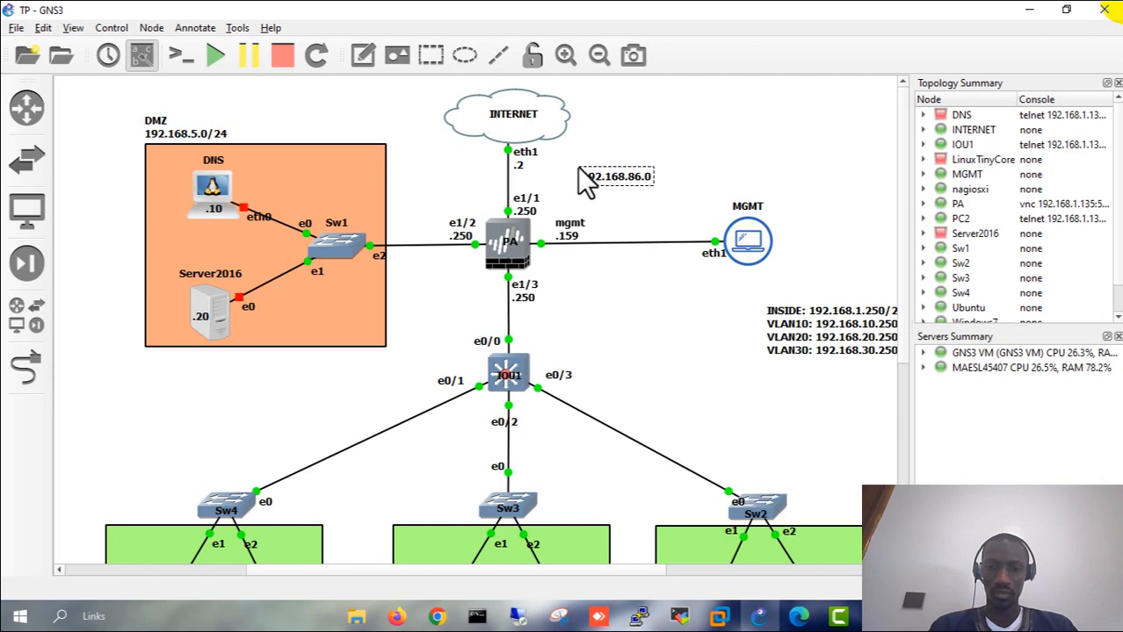
text(/24)
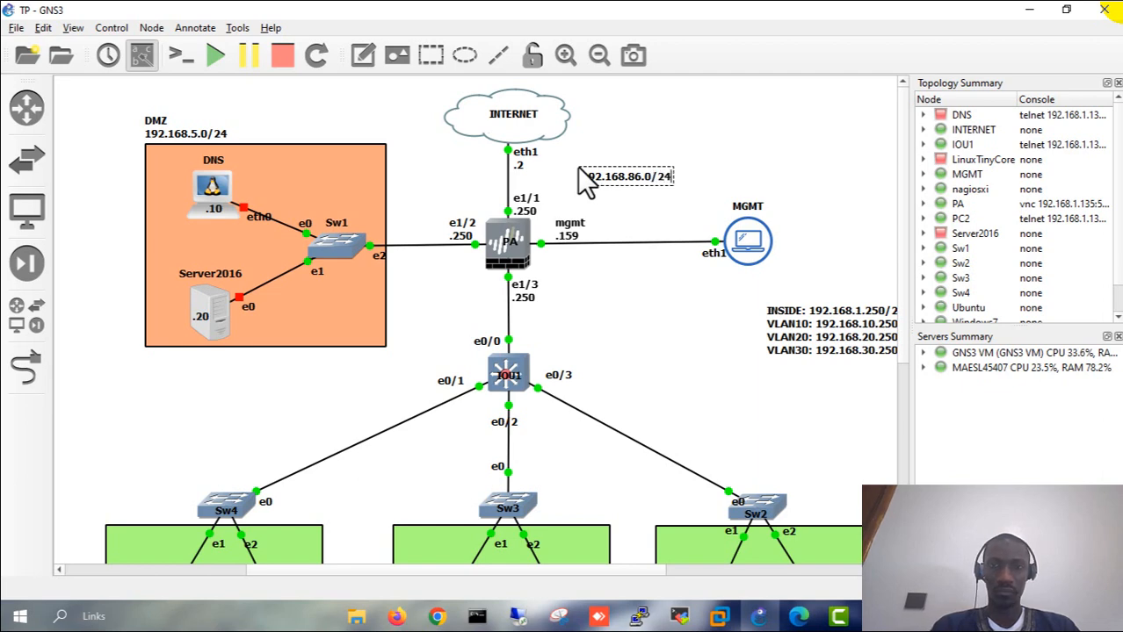
click(649, 202)
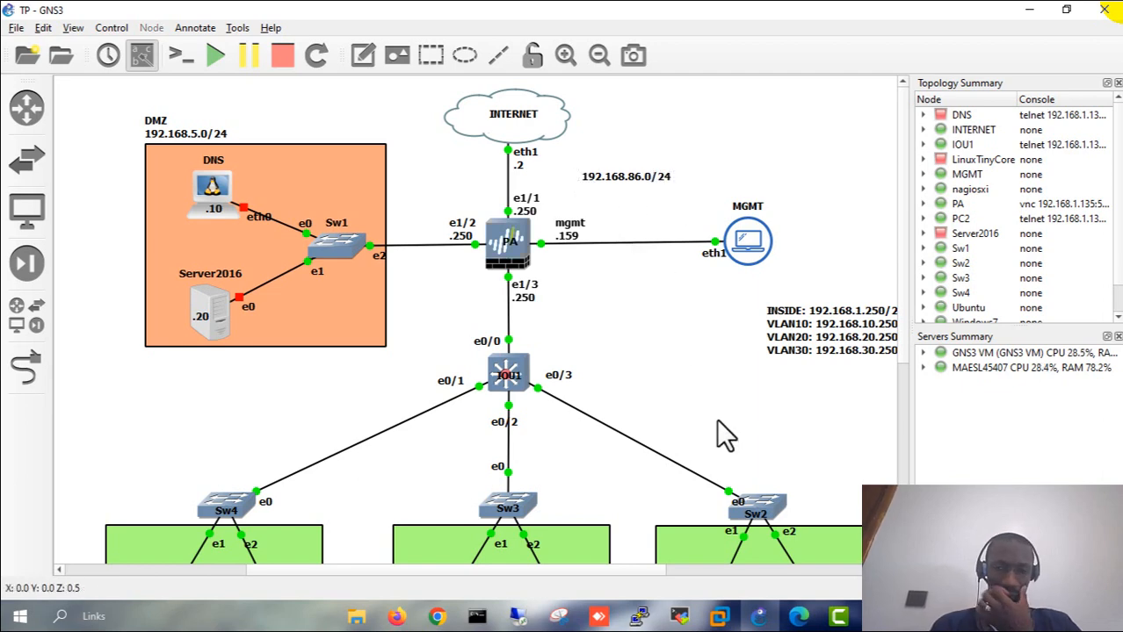
click(395, 616)
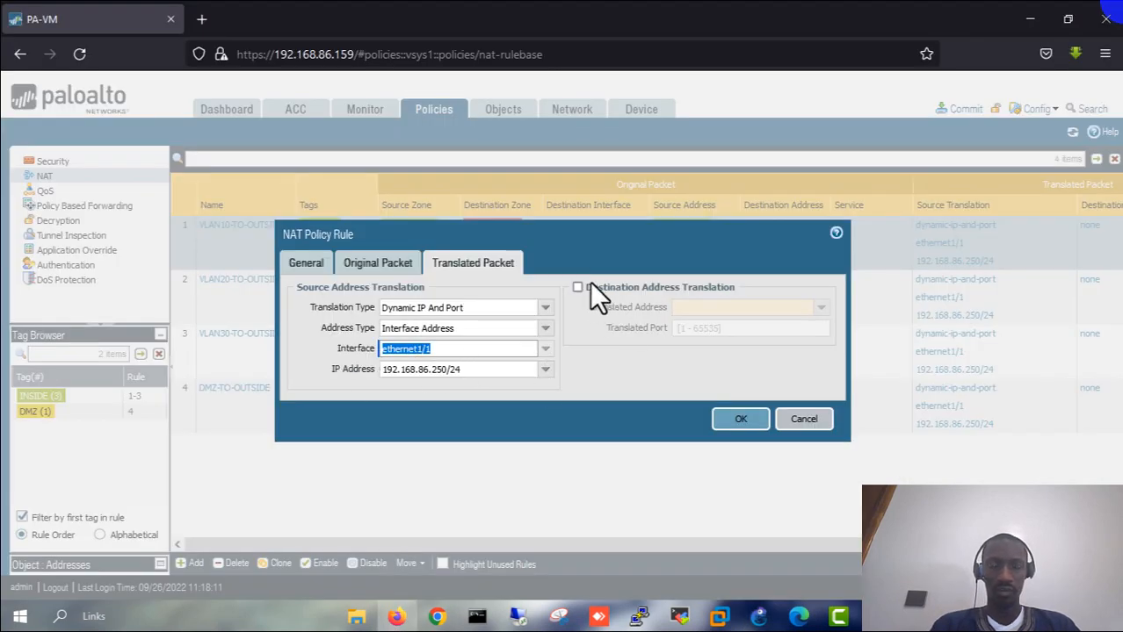
- Close the VLAN10 rule, review VLAN20-TO-OUTSIDE's original and translated packets, and open VLAN30-TO-OUTSIDE
click(736, 422)
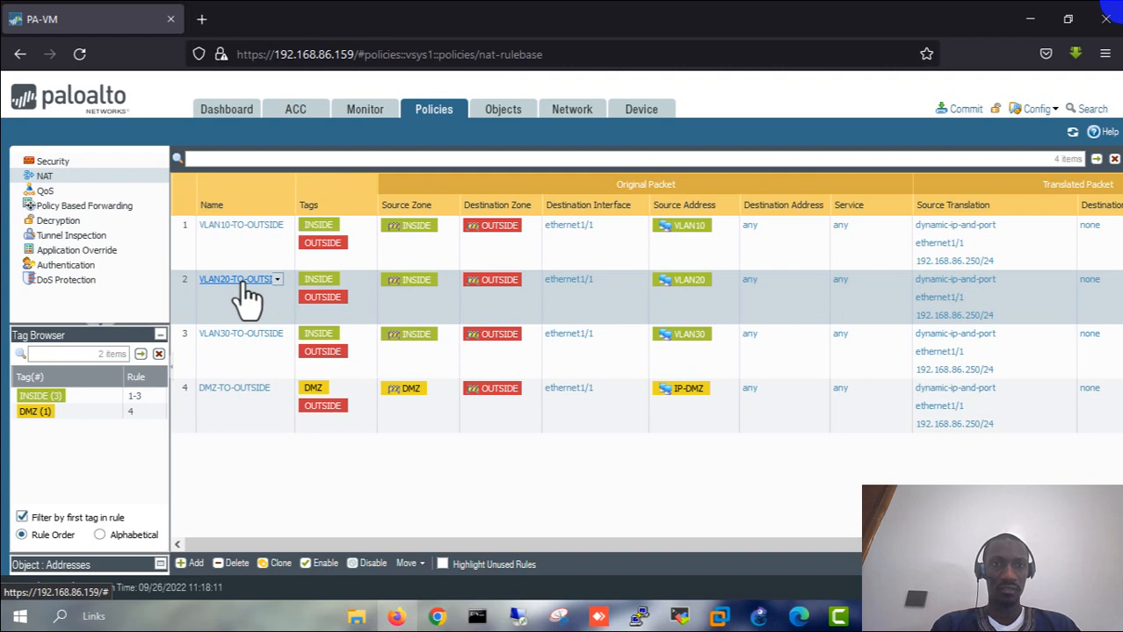
click(238, 282)
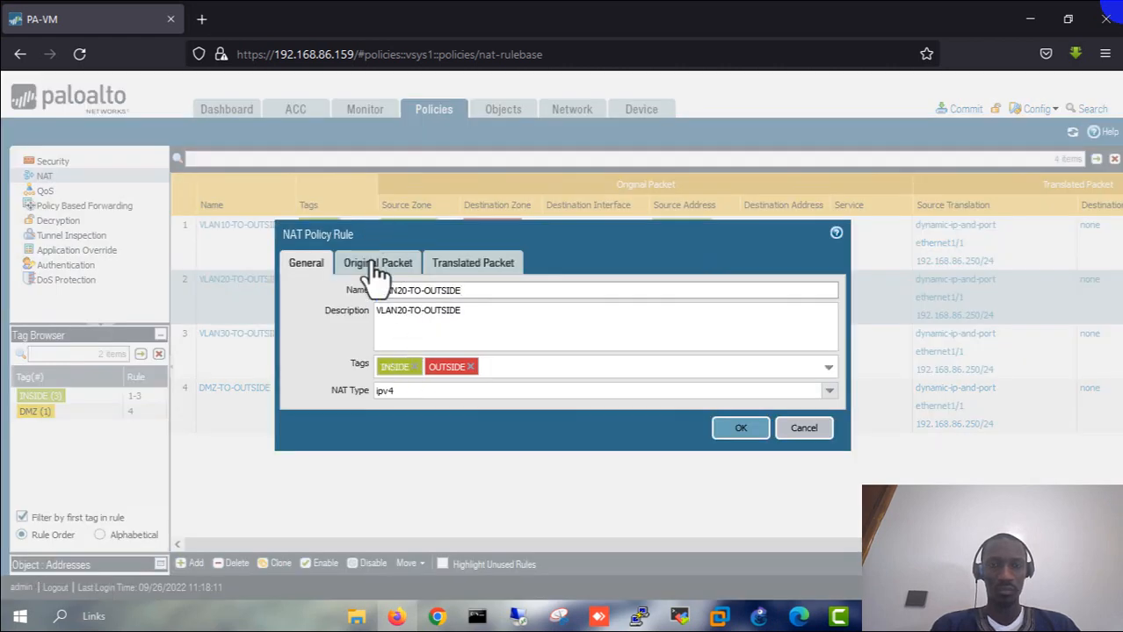
click(378, 268)
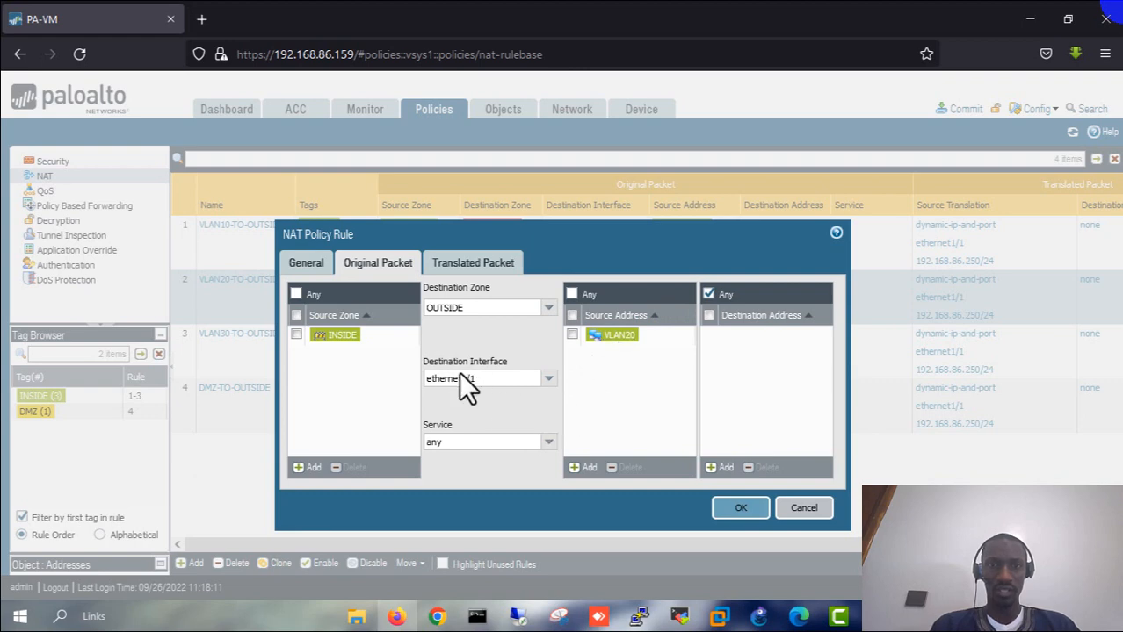
drag(456, 362, 489, 360)
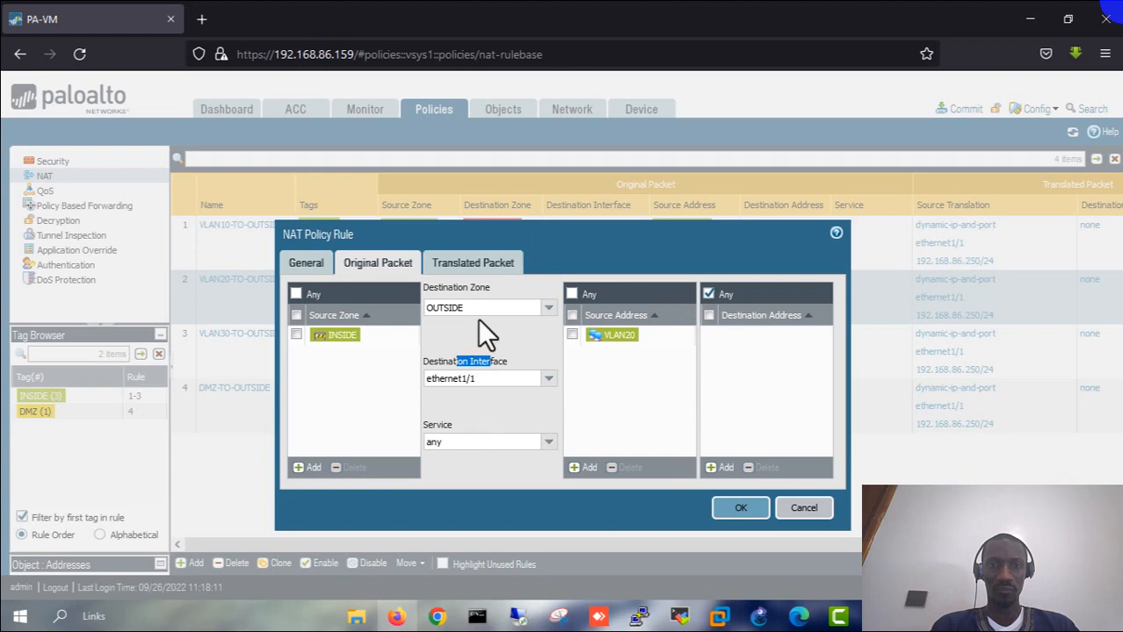
click(459, 268)
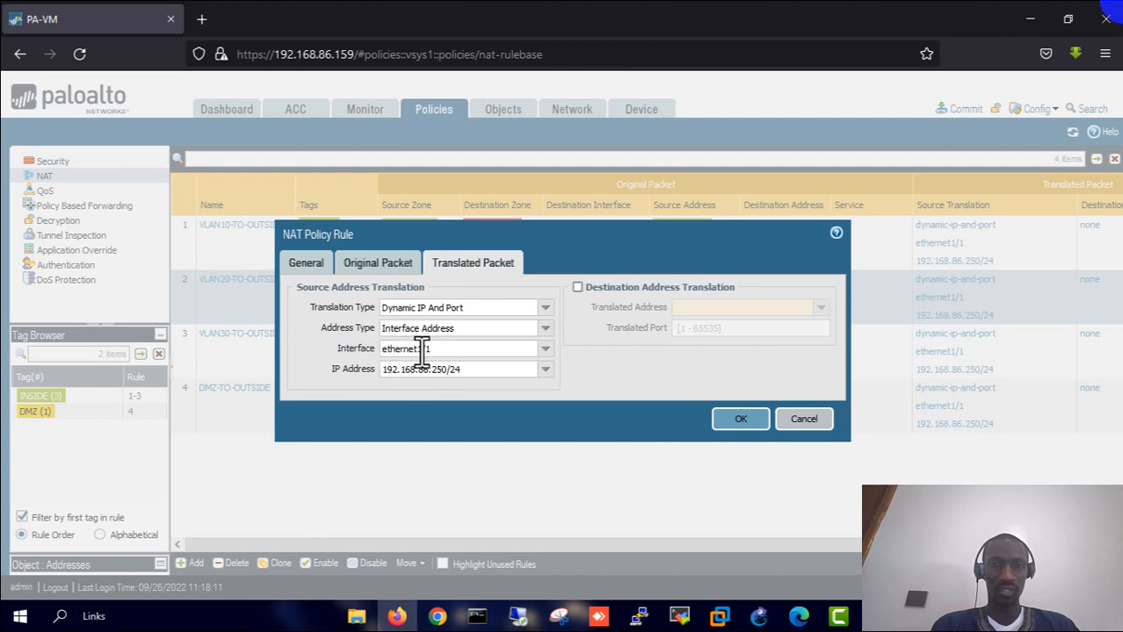
click(739, 420)
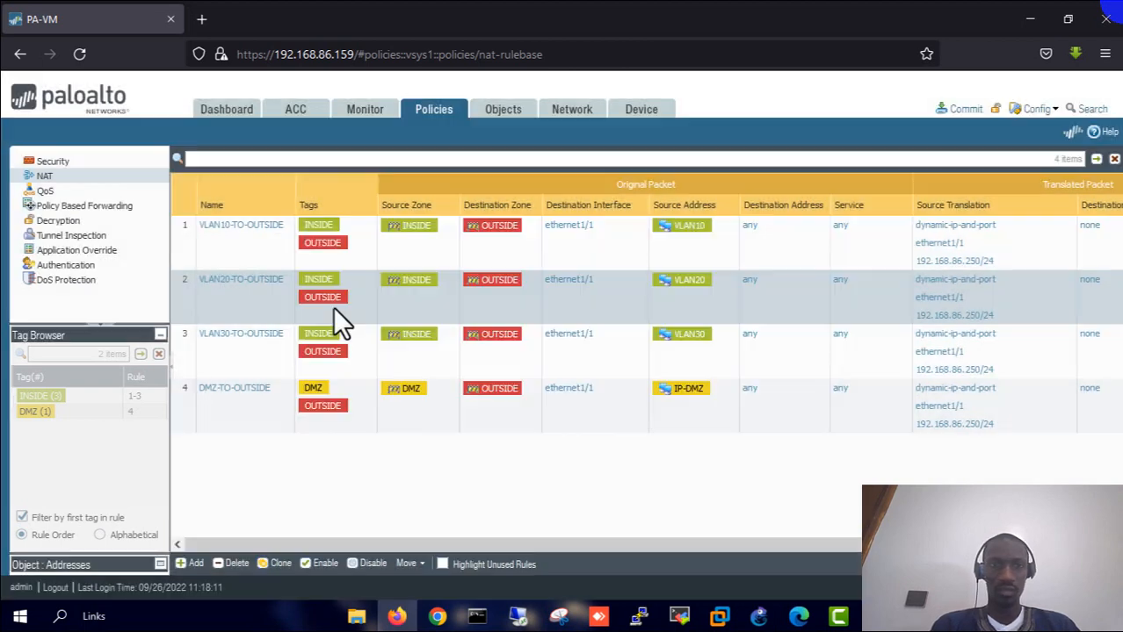
click(236, 338)
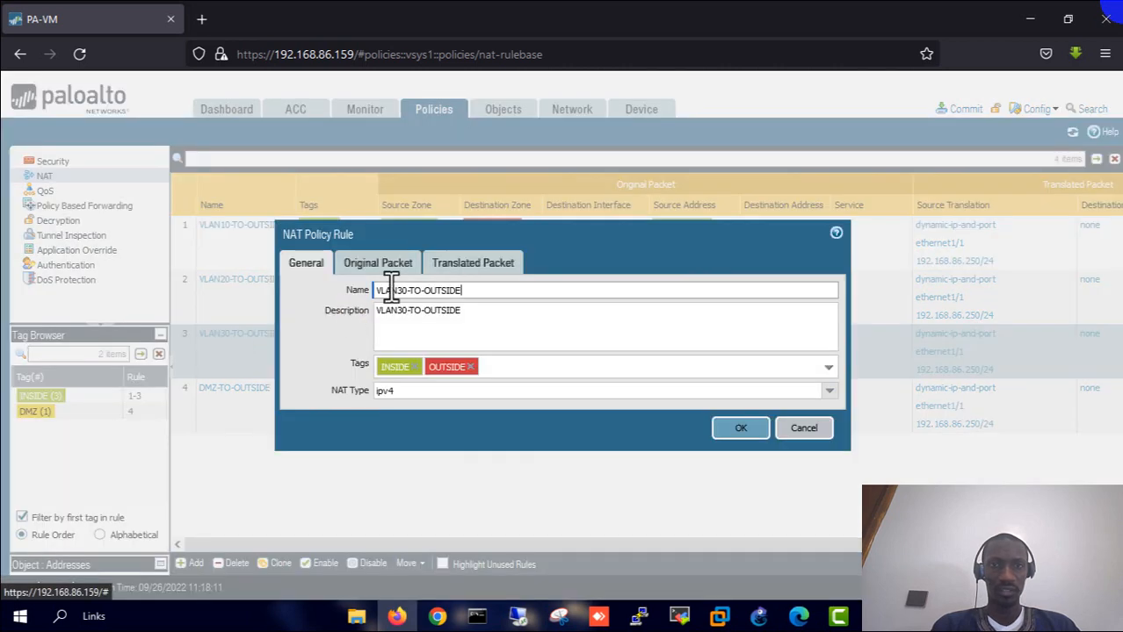
- Verify VLAN30-TO-OUTSIDE's original packet and ethernet1/1 192.168.86.250/24 translation, then confirm the rule
click(378, 263)
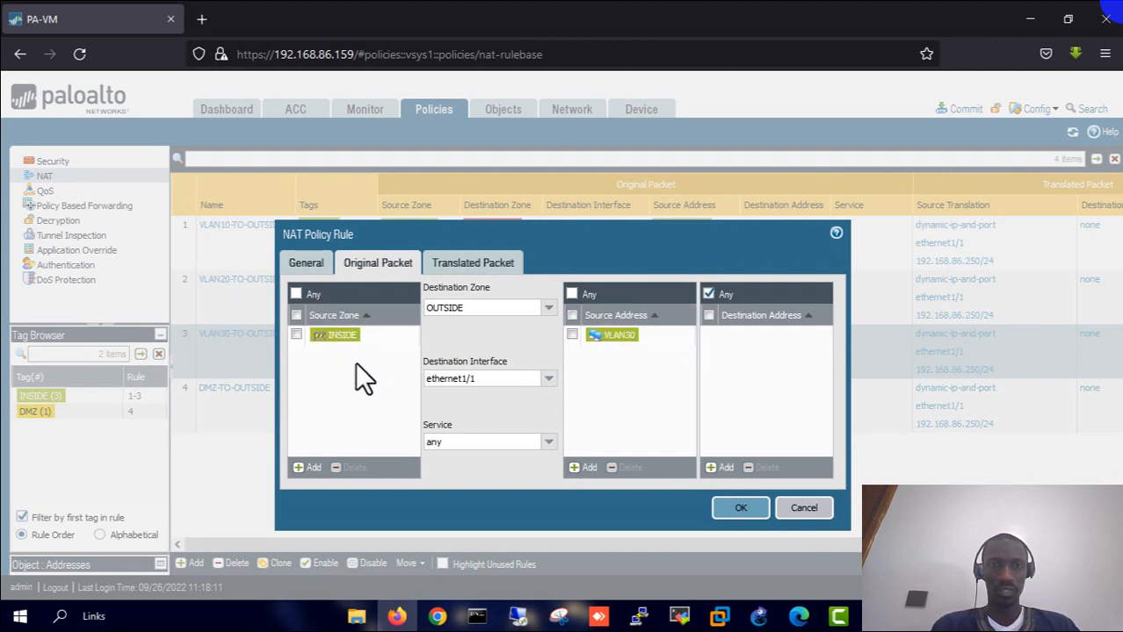
click(467, 268)
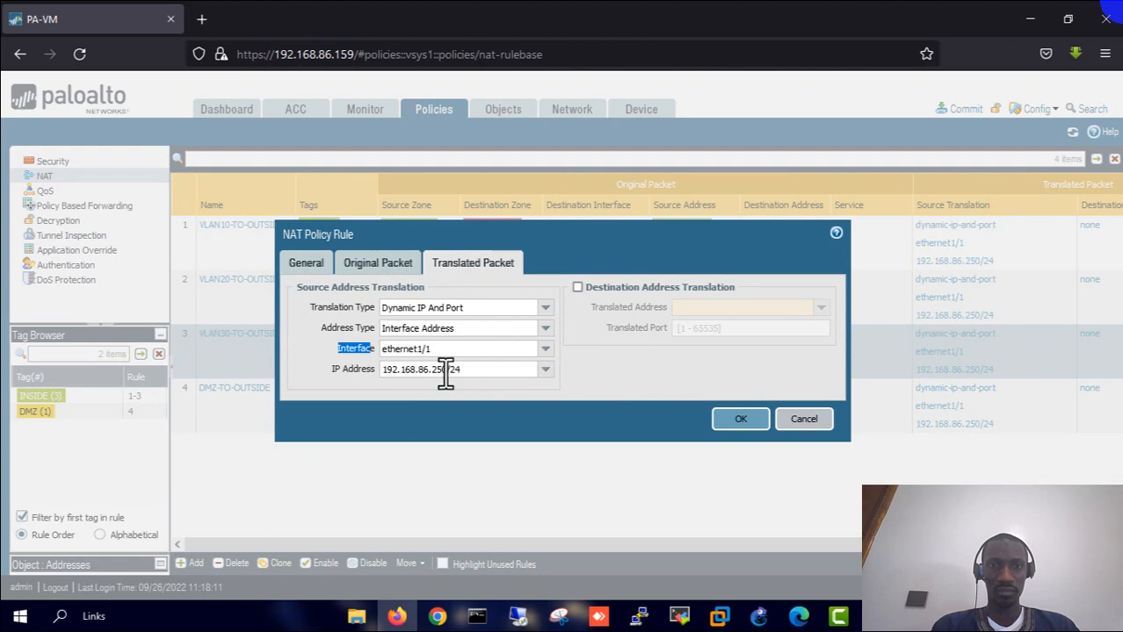
click(743, 421)
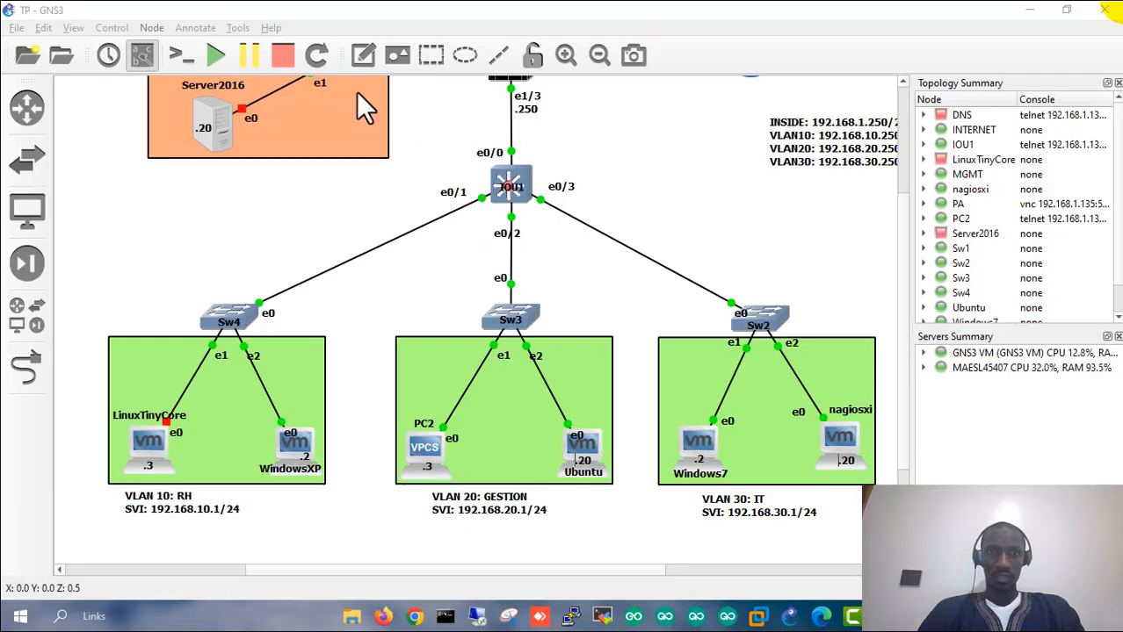
- Scroll down the GNS3 topology toward the IOU1 switch
scroll(358, 345, down, 2)
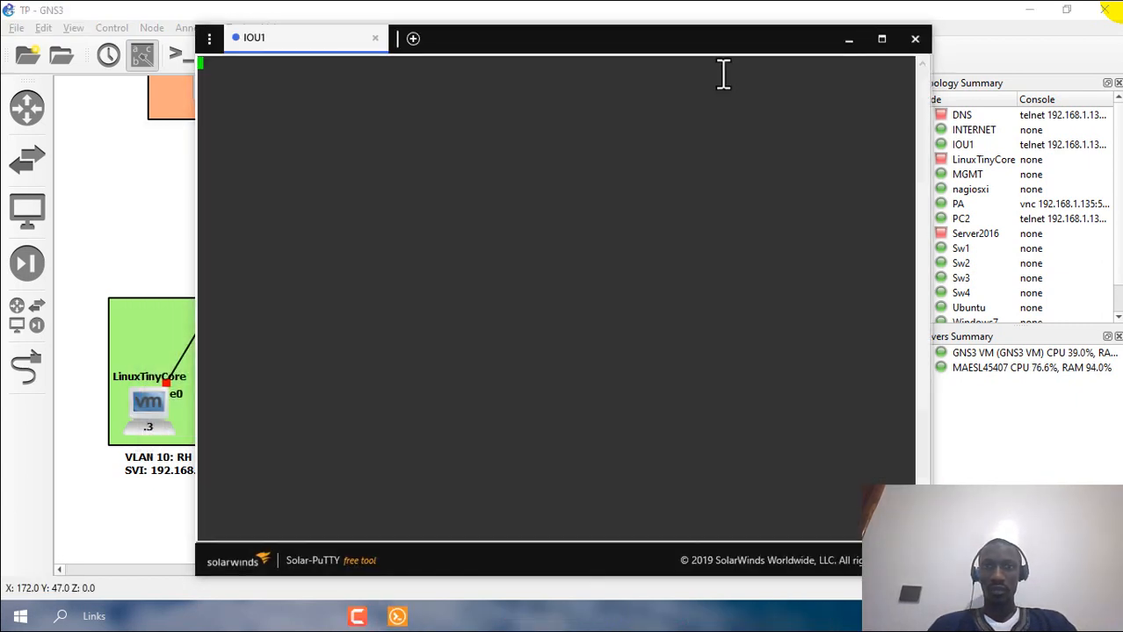
- Move the IOU1 console aside and page through the switch's show run output
drag(702, 49, 983, 53)
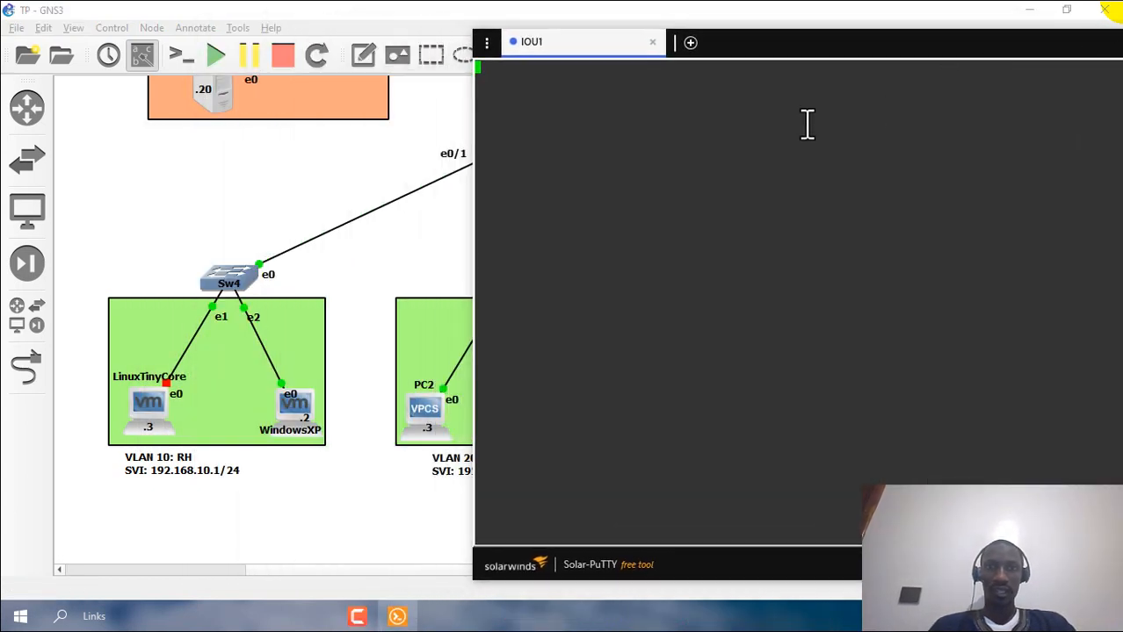
key(Return)
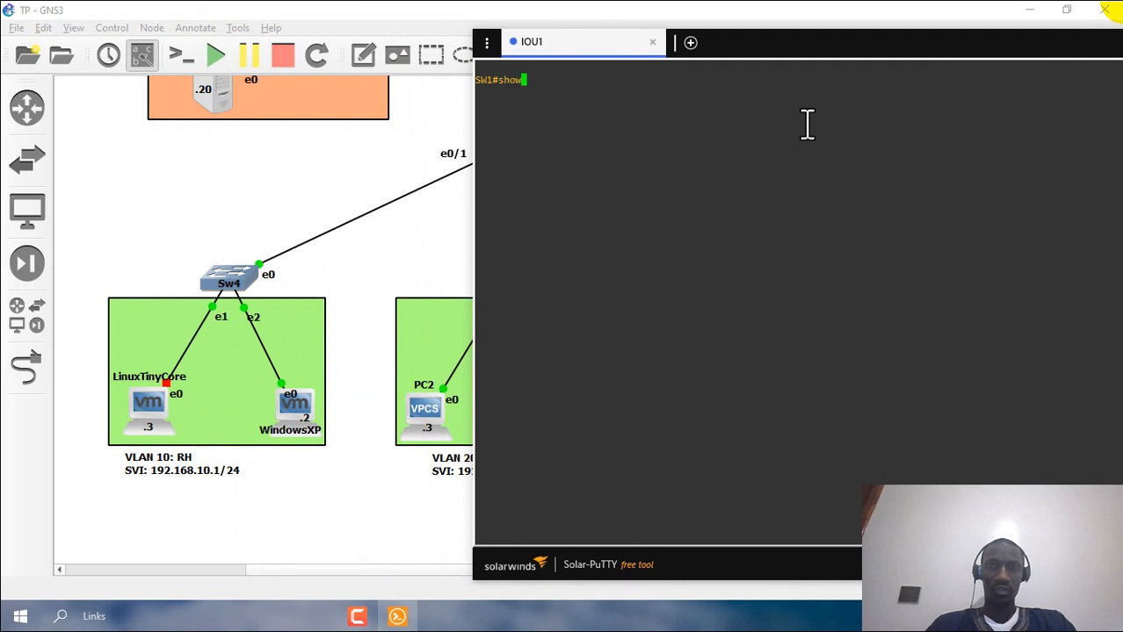
text(show run)
key(Return)
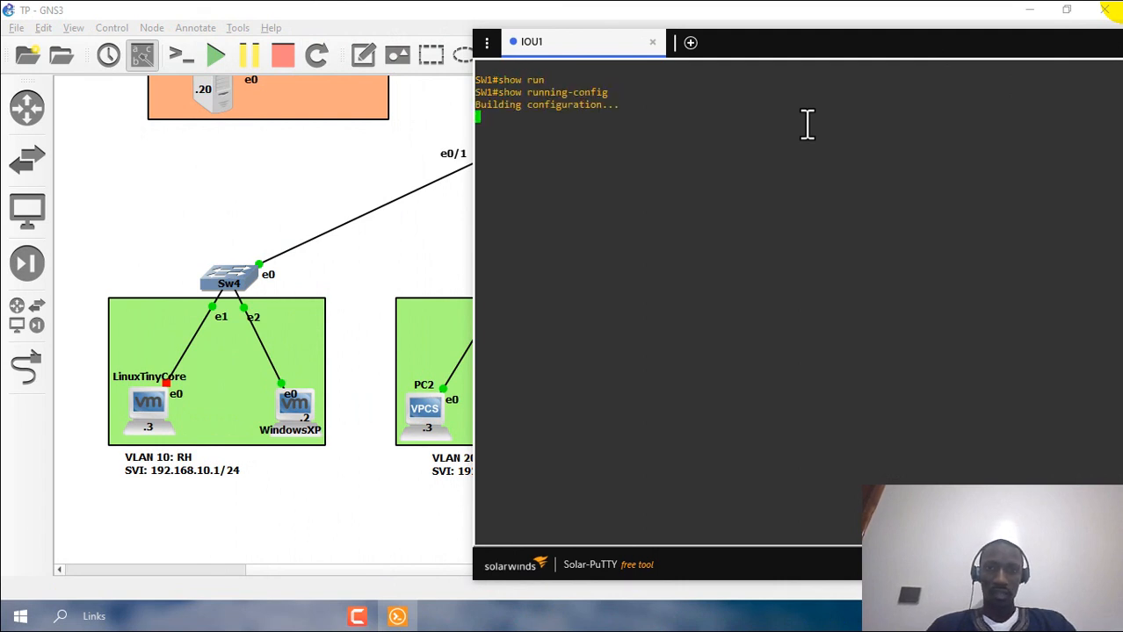
key(space)
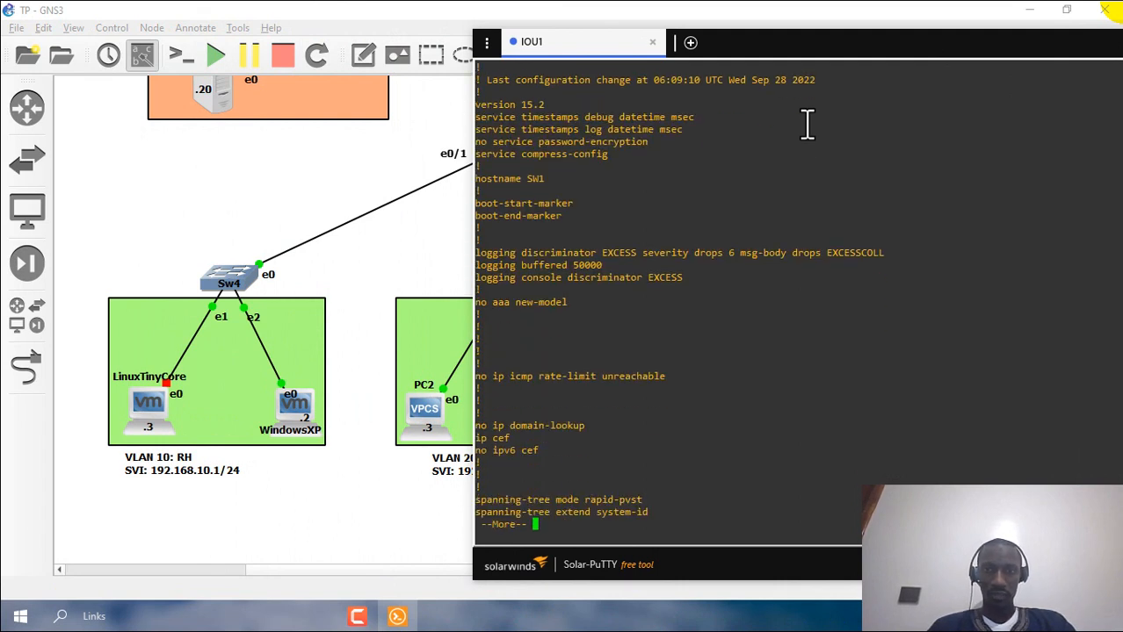
key(space)
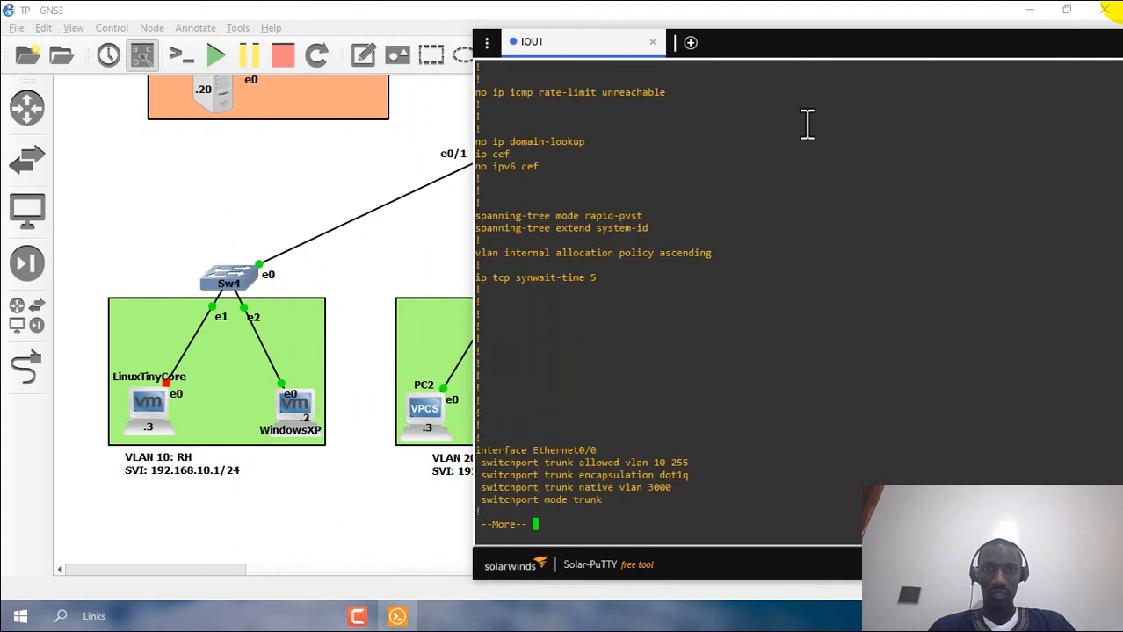
key(Return)
key(Return)
key(Return)
key(Return)
key(Return)
key(Return)
key(Return)
key(Return)
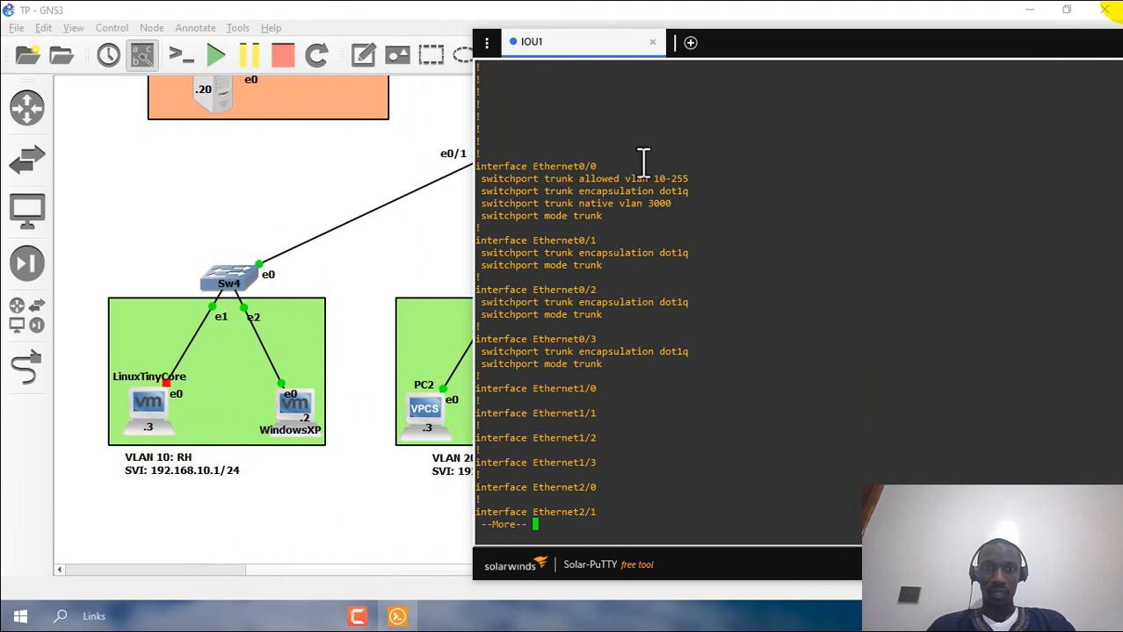
- Highlight Ethernet0/0's trunk lines: allowed VLAN 10-255, dot1q trunk encapsulation and native VLAN 3000
drag(749, 44, 819, 37)
scroll(413, 258, right, 2)
scroll(411, 250, up, 2)
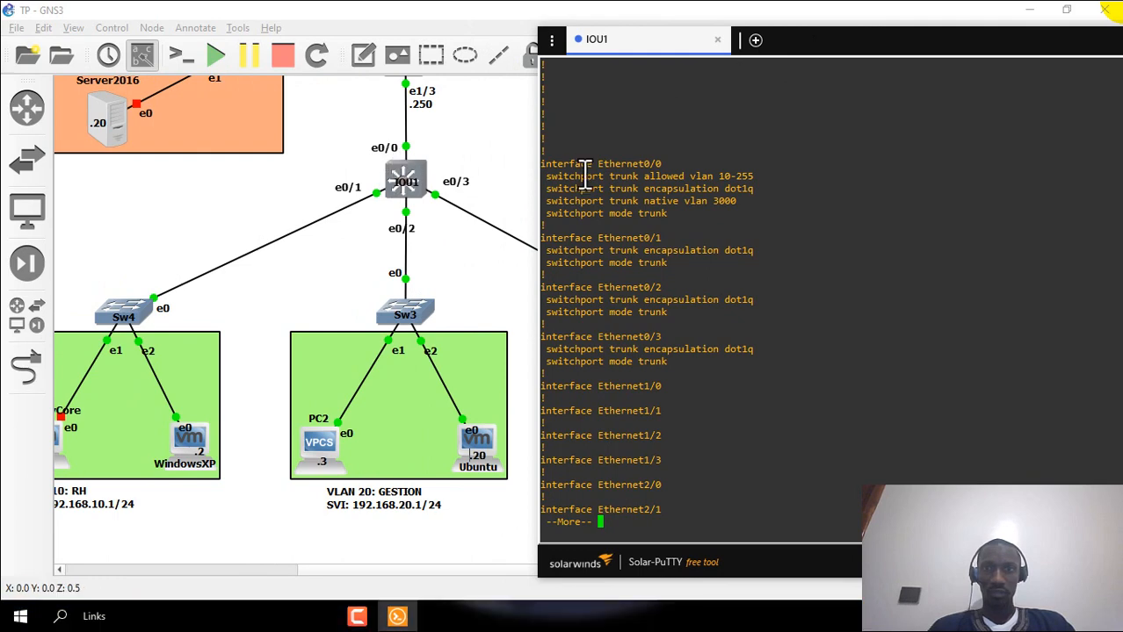
drag(676, 216, 538, 176)
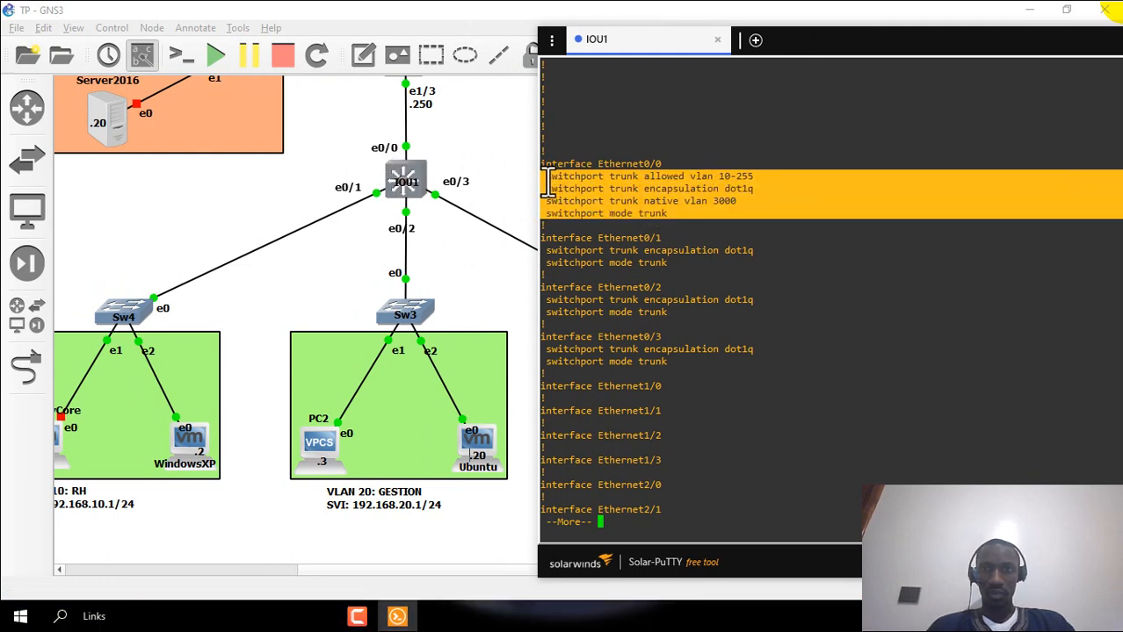
click(676, 176)
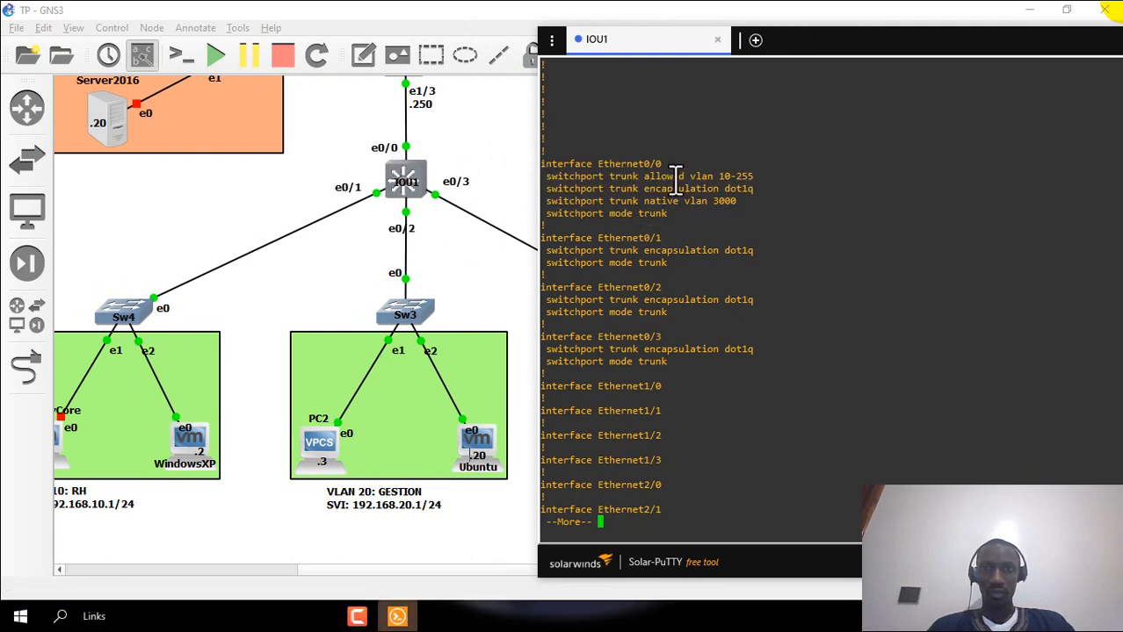
double_click(622, 188)
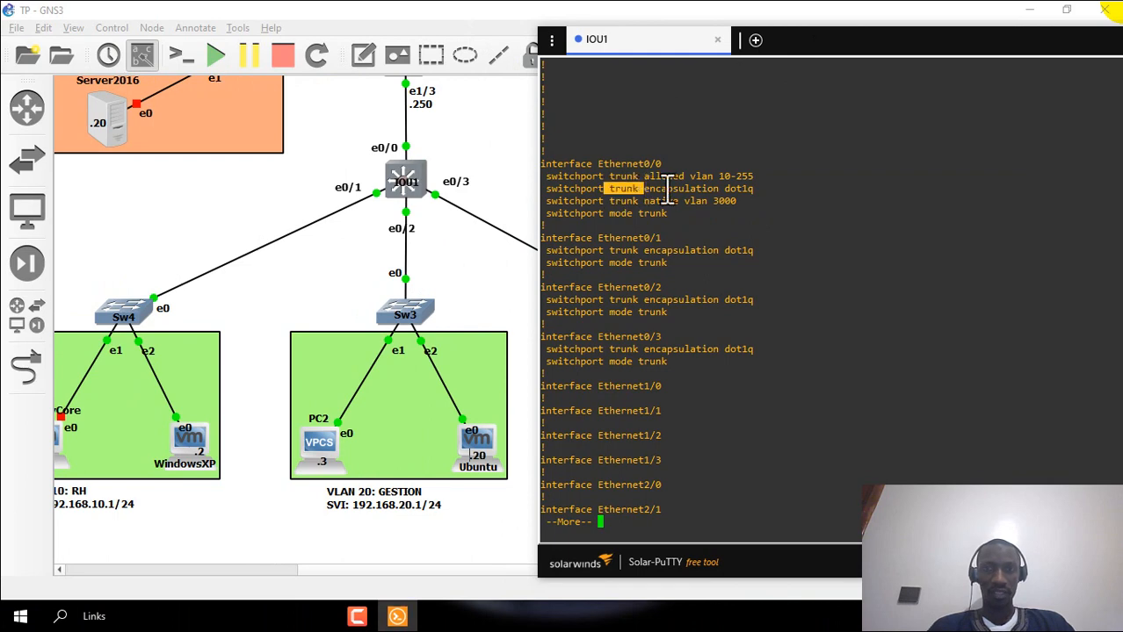
click(654, 189)
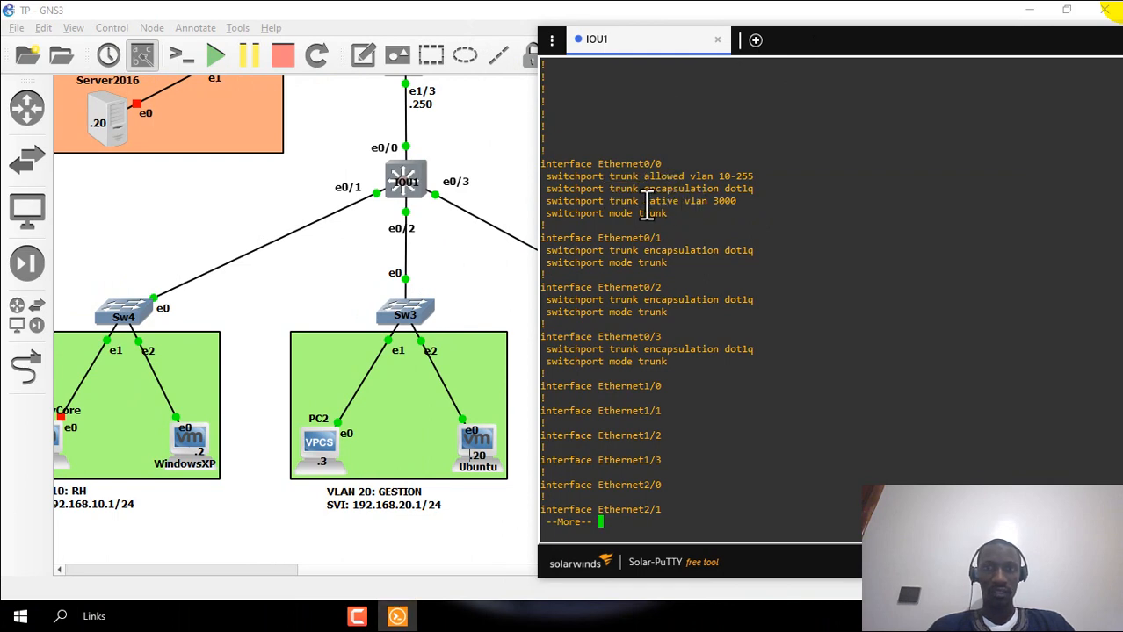
drag(647, 201, 729, 206)
click(729, 207)
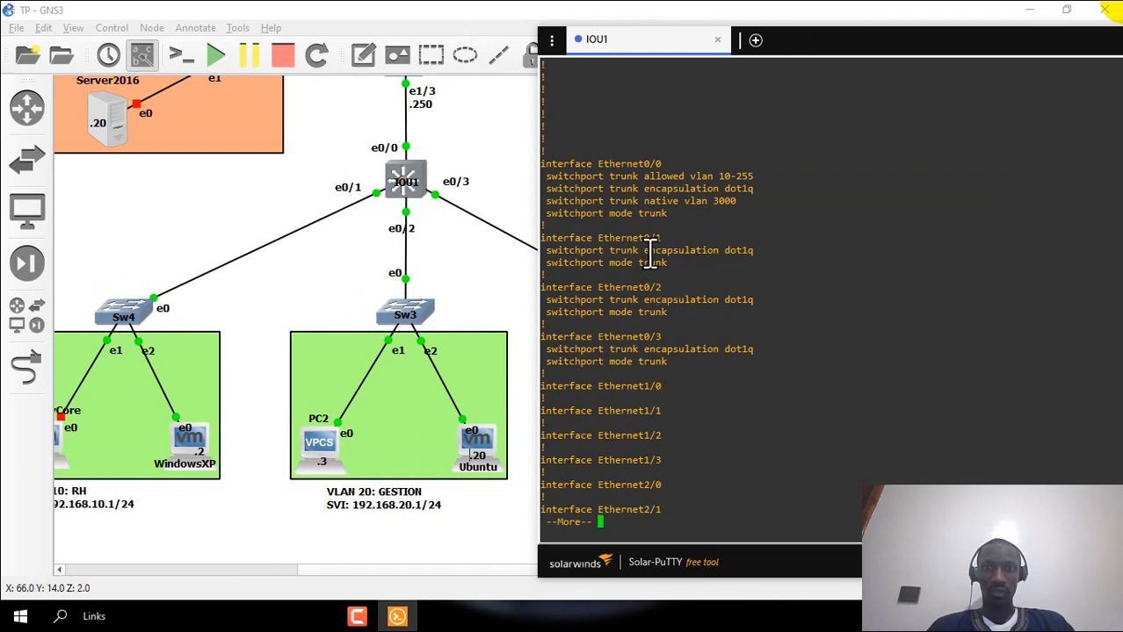
- Highlight the Ethernet0/1 to 0/3 trunk and mode lines, then bring GNS3 to the front
double_click(620, 251)
click(620, 309)
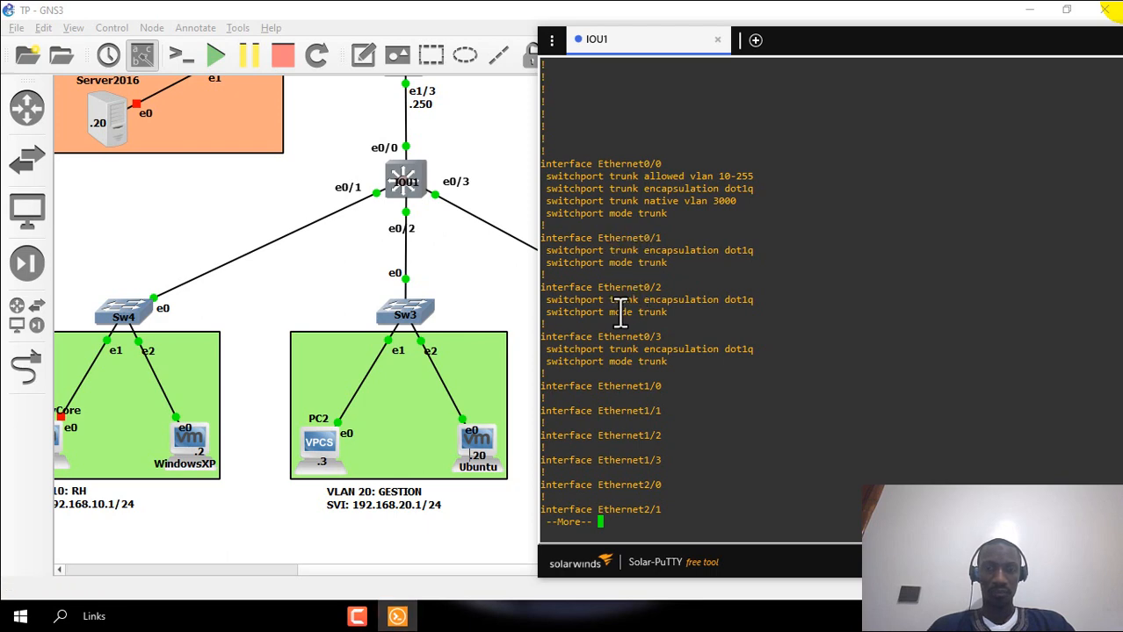
double_click(620, 312)
double_click(621, 361)
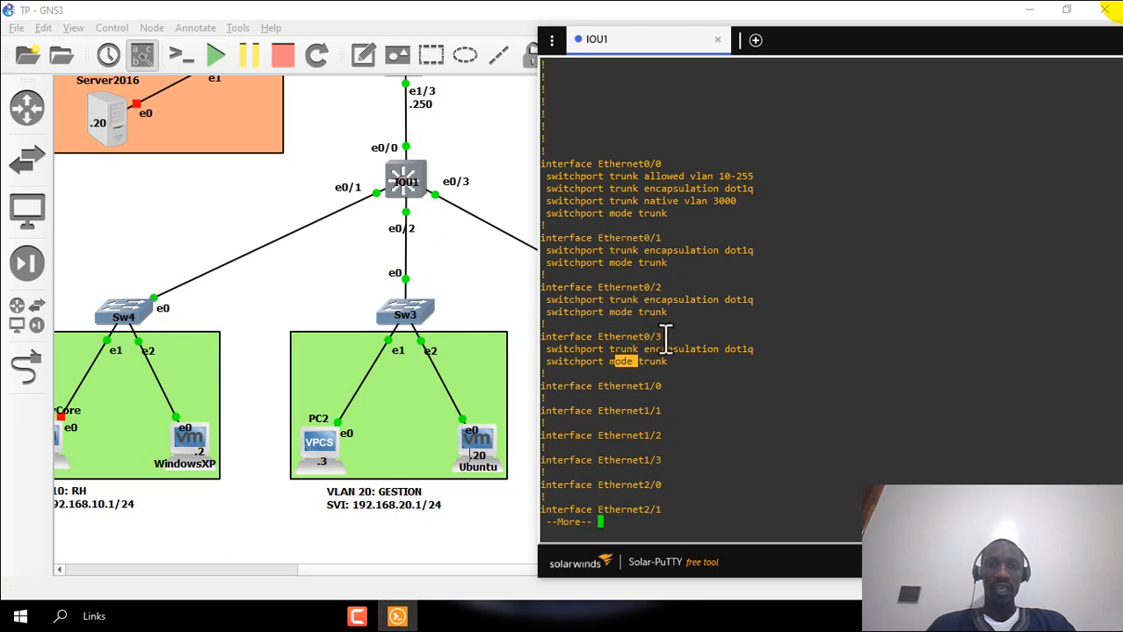
click(300, 271)
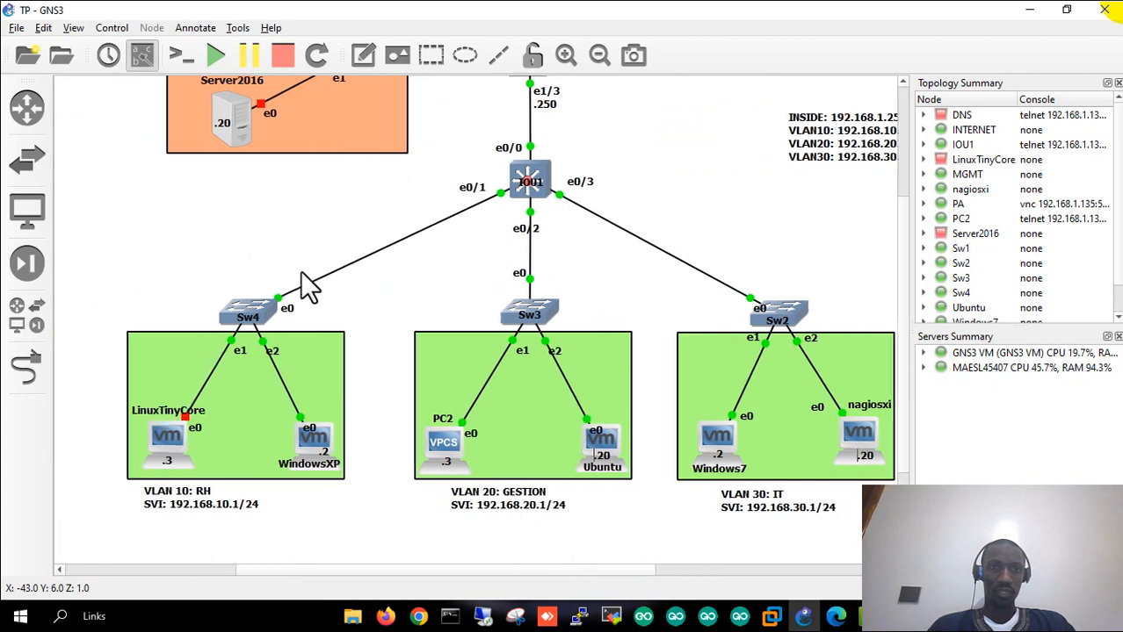
scroll(219, 246, down, 3)
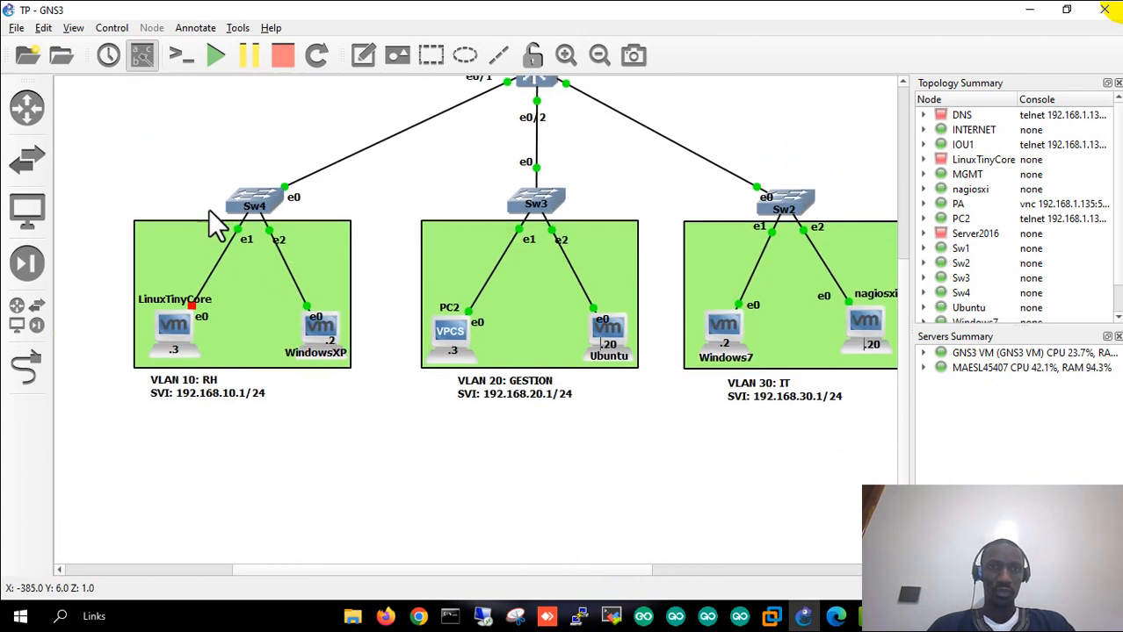
right_click(231, 199)
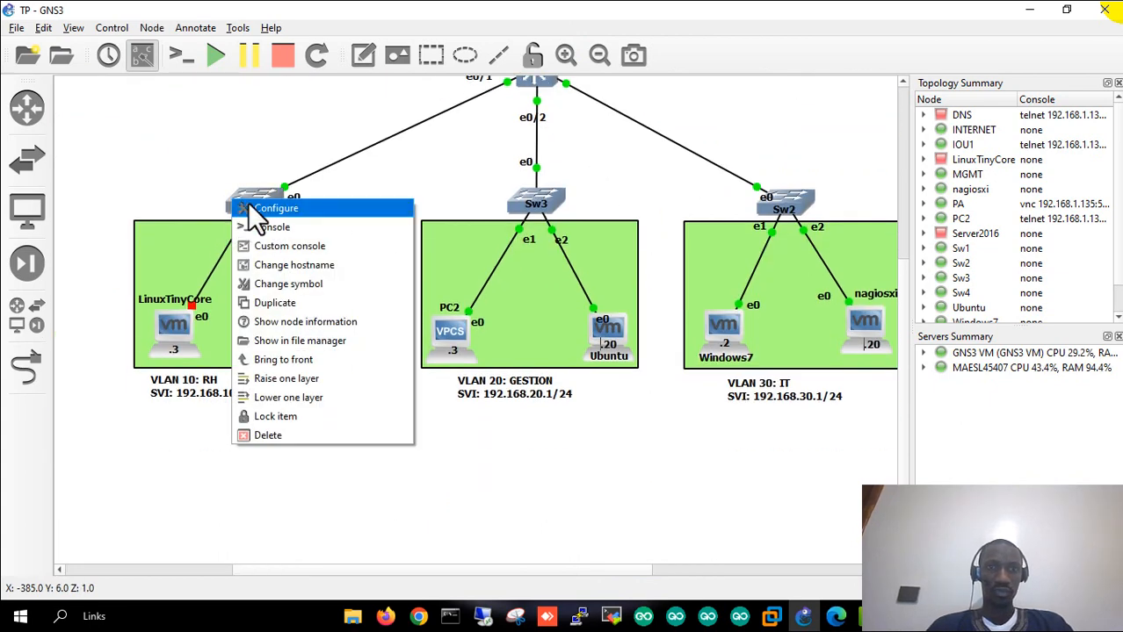
click(244, 209)
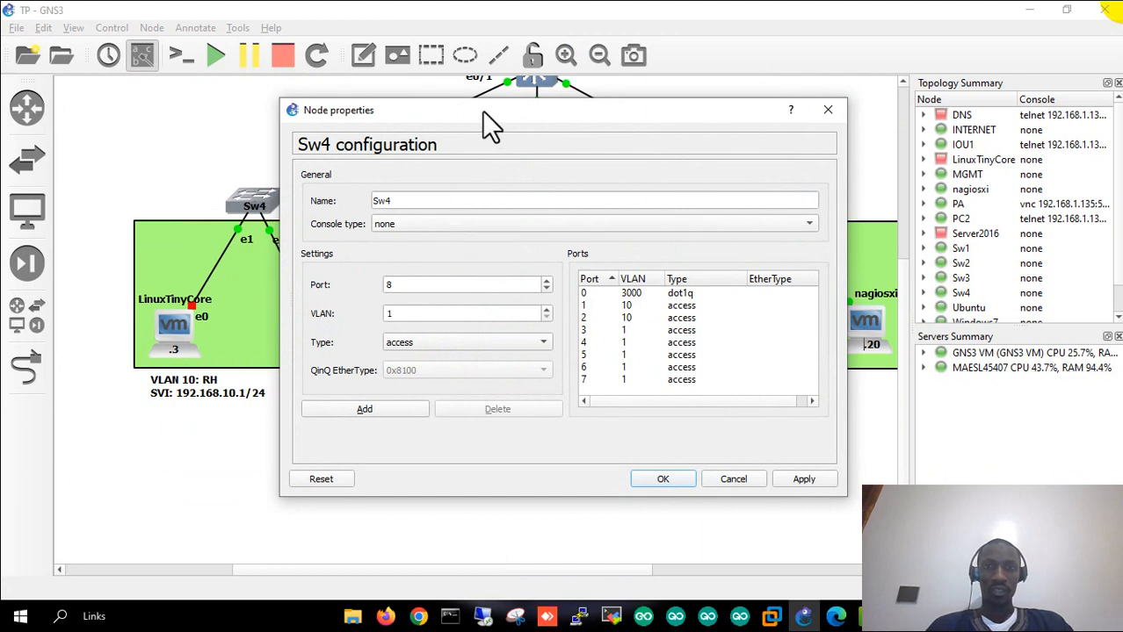
drag(482, 110, 712, 112)
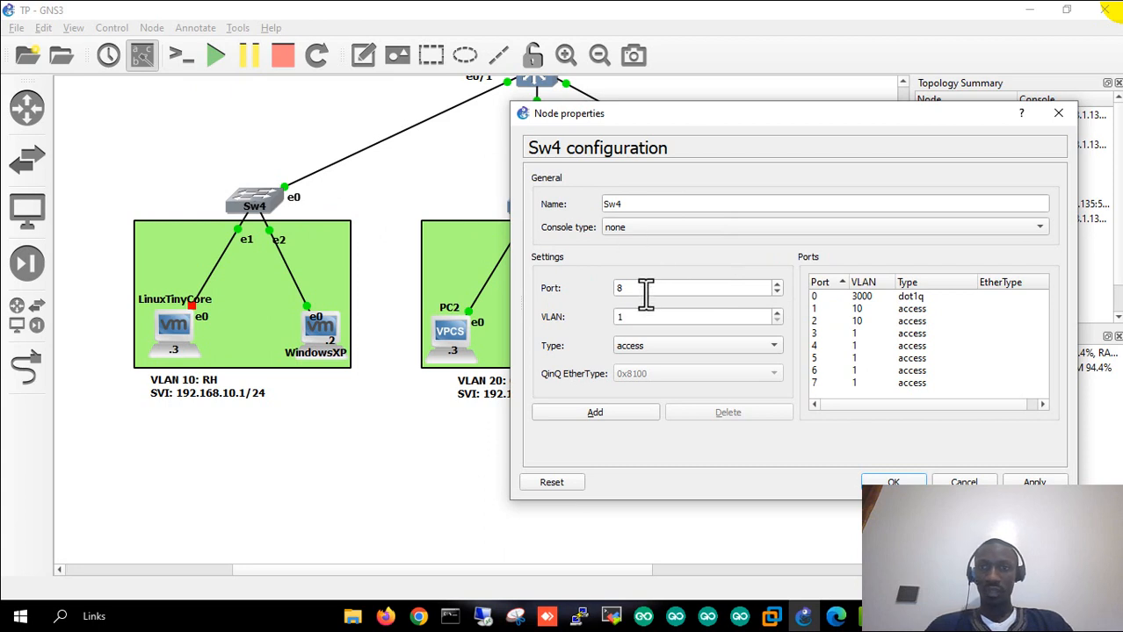
click(818, 298)
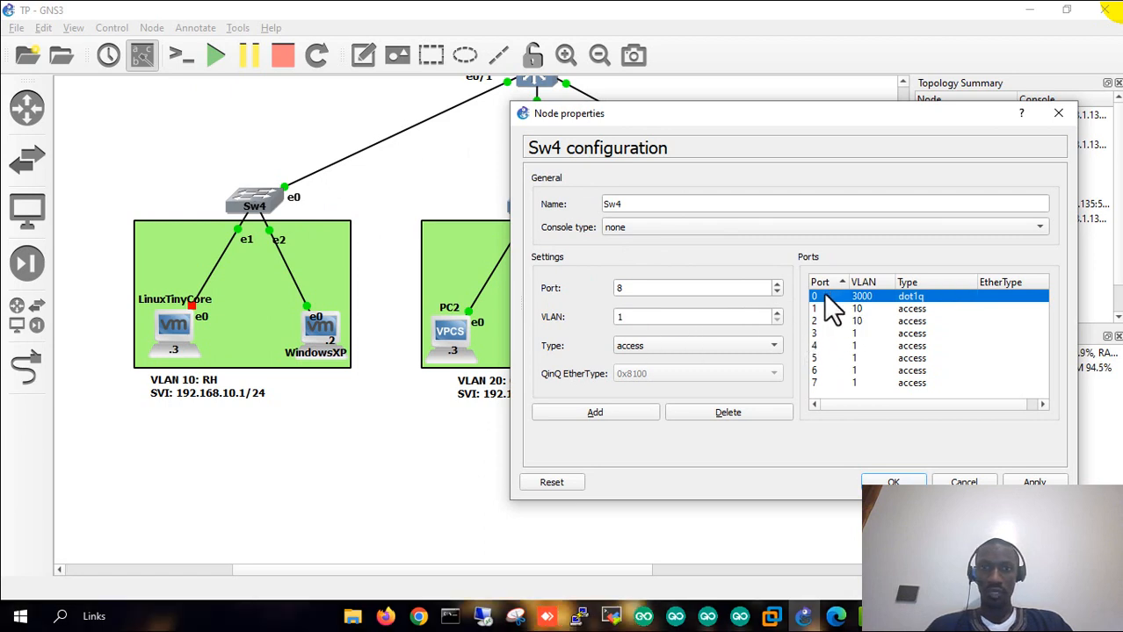
click(652, 347)
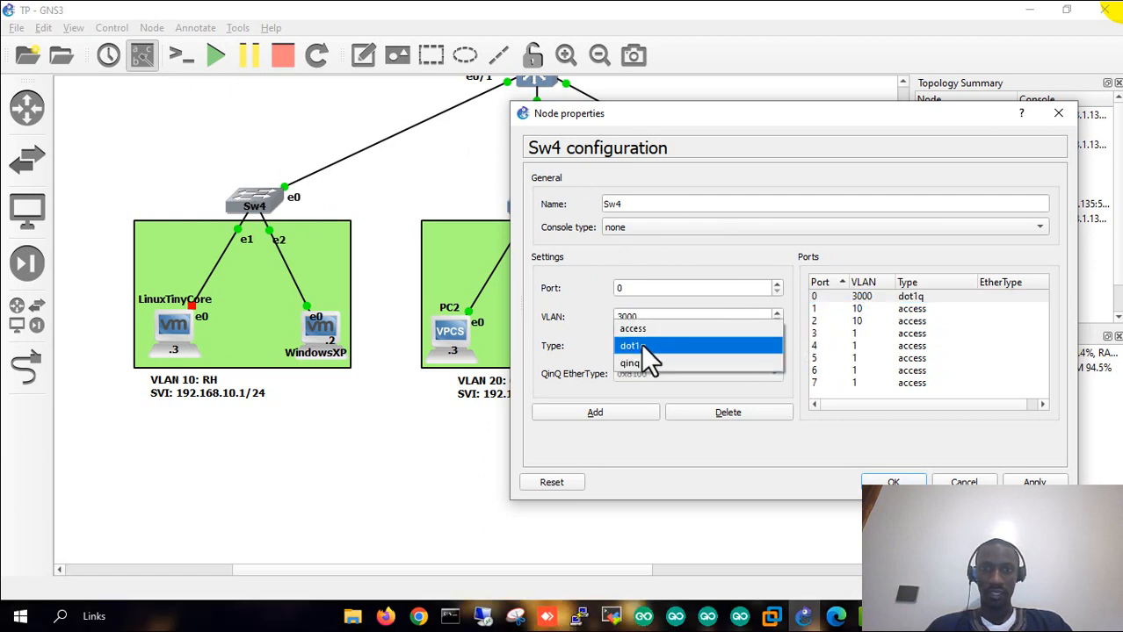
click(643, 348)
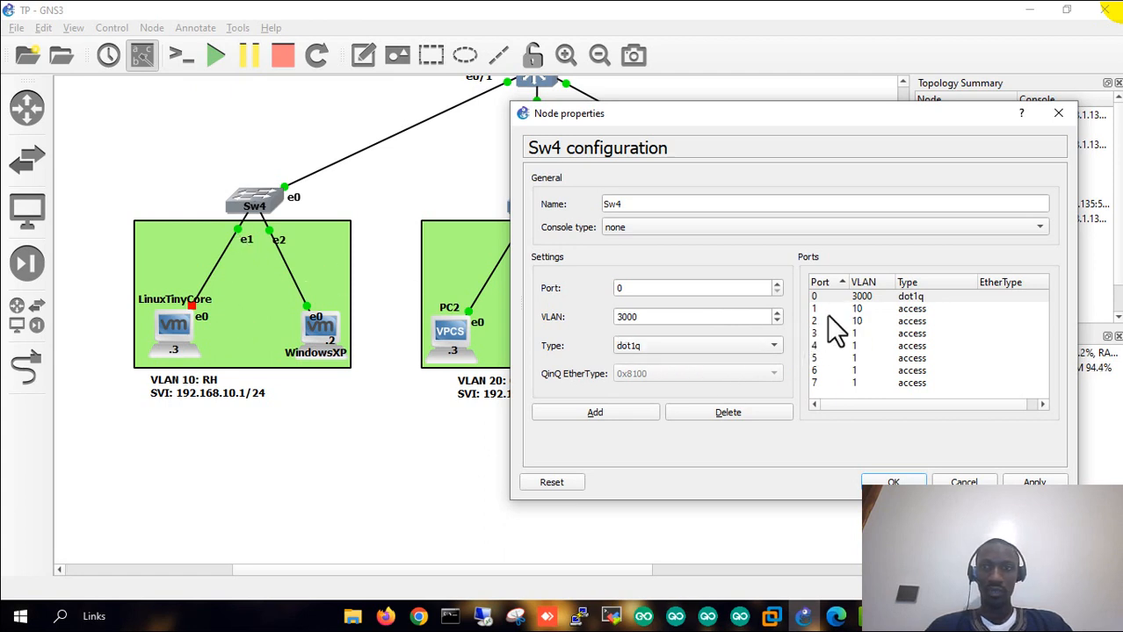
click(863, 310)
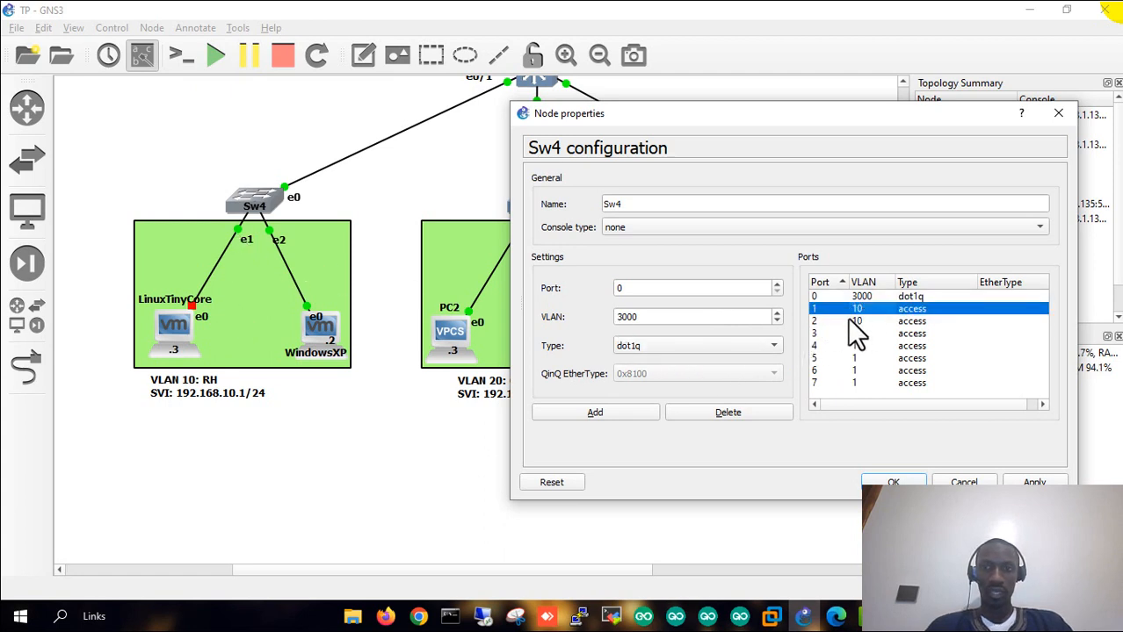
click(887, 322)
click(857, 308)
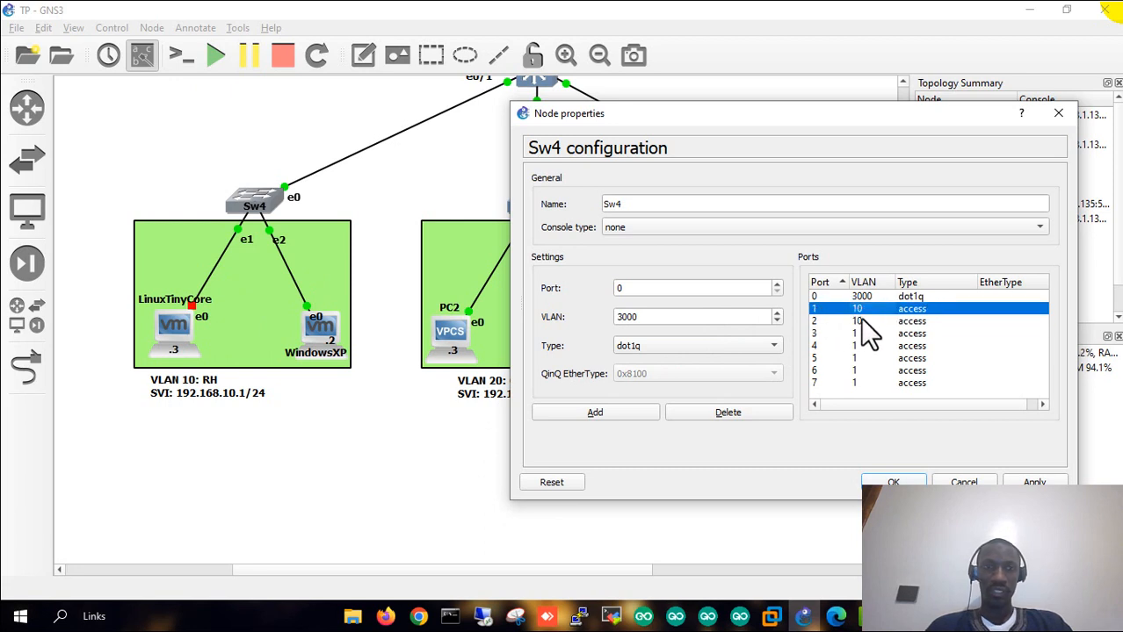
click(856, 322)
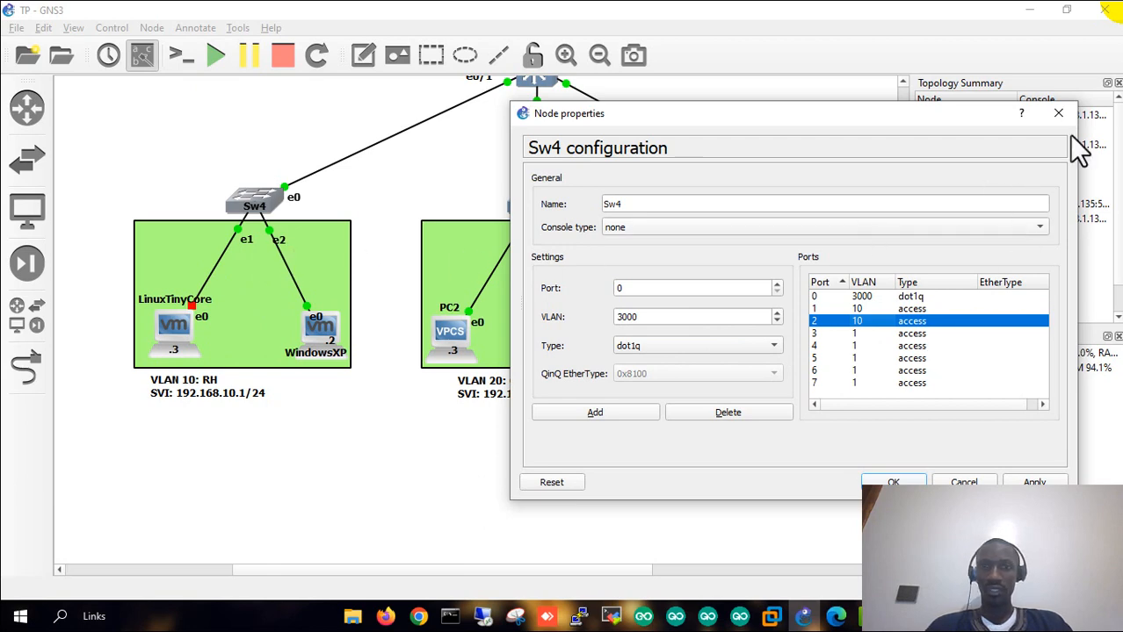
click(1061, 114)
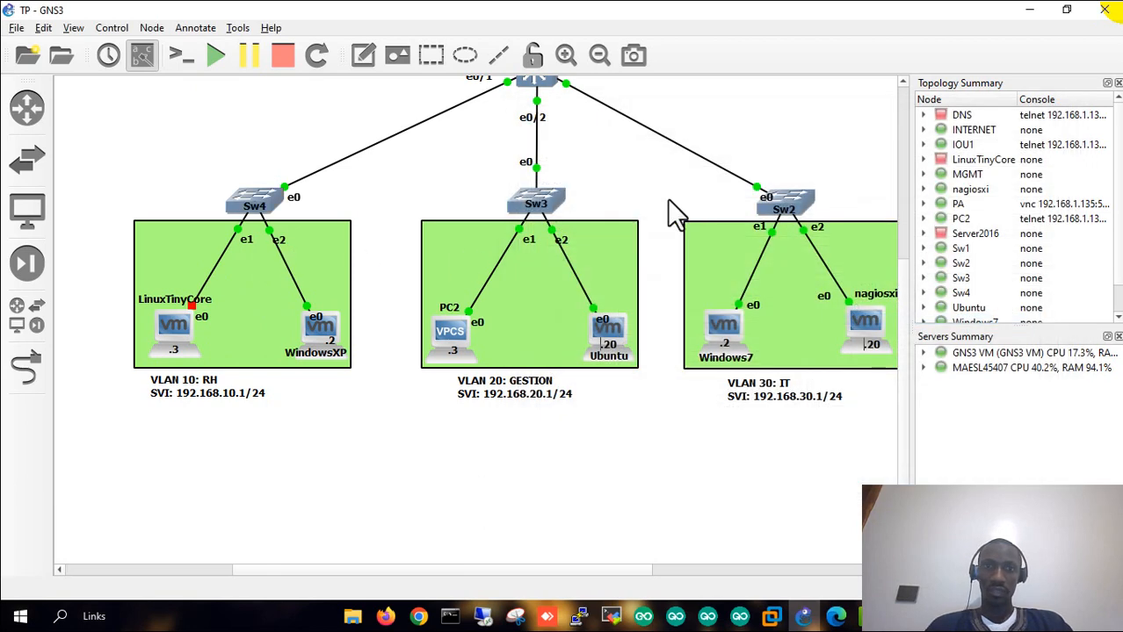
- Inspect Sw3's settings to check port 0's dot1q trunk
right_click(556, 201)
click(571, 209)
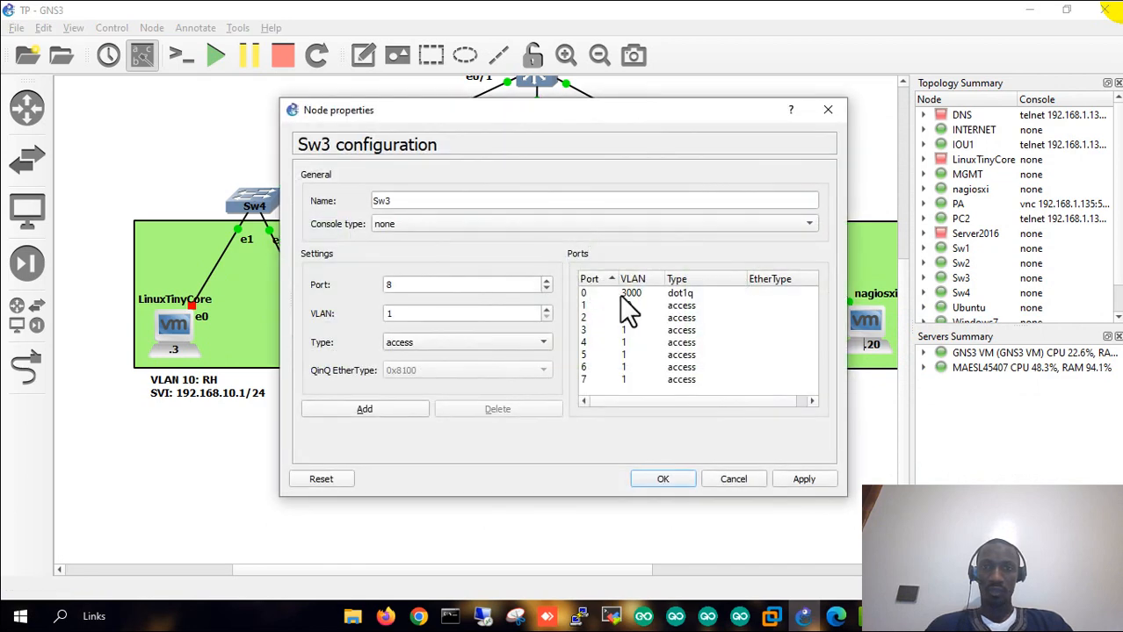
click(623, 293)
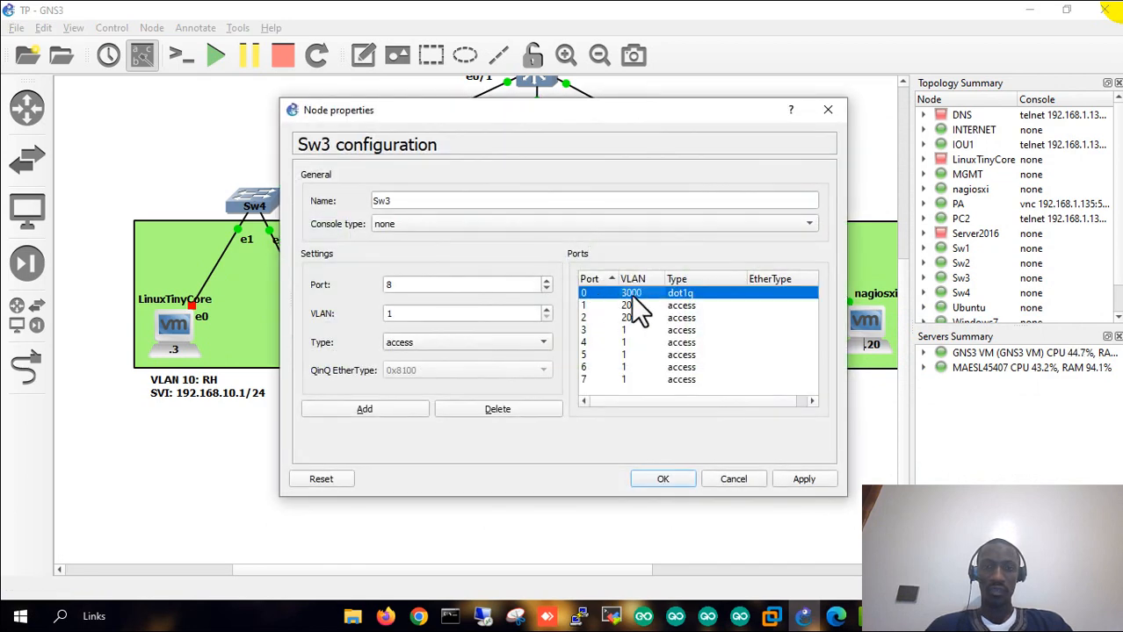
click(827, 110)
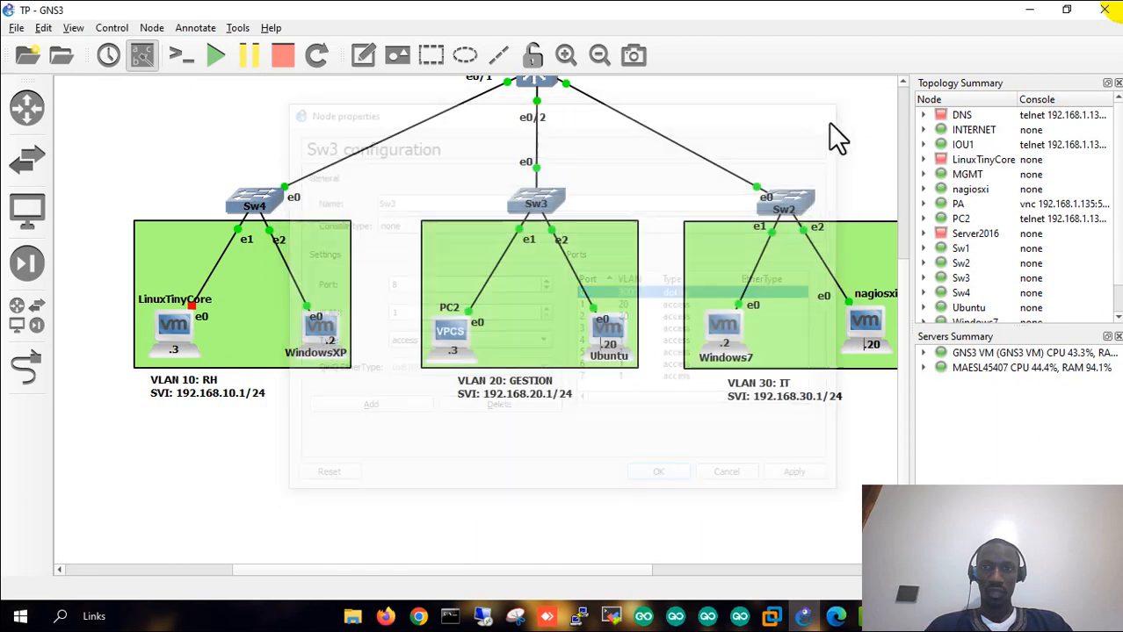
- Inspect Sw2's settings: port 0 dot1q VLAN 3000, ports 1 and 2 in VLAN 30
right_click(810, 204)
click(828, 205)
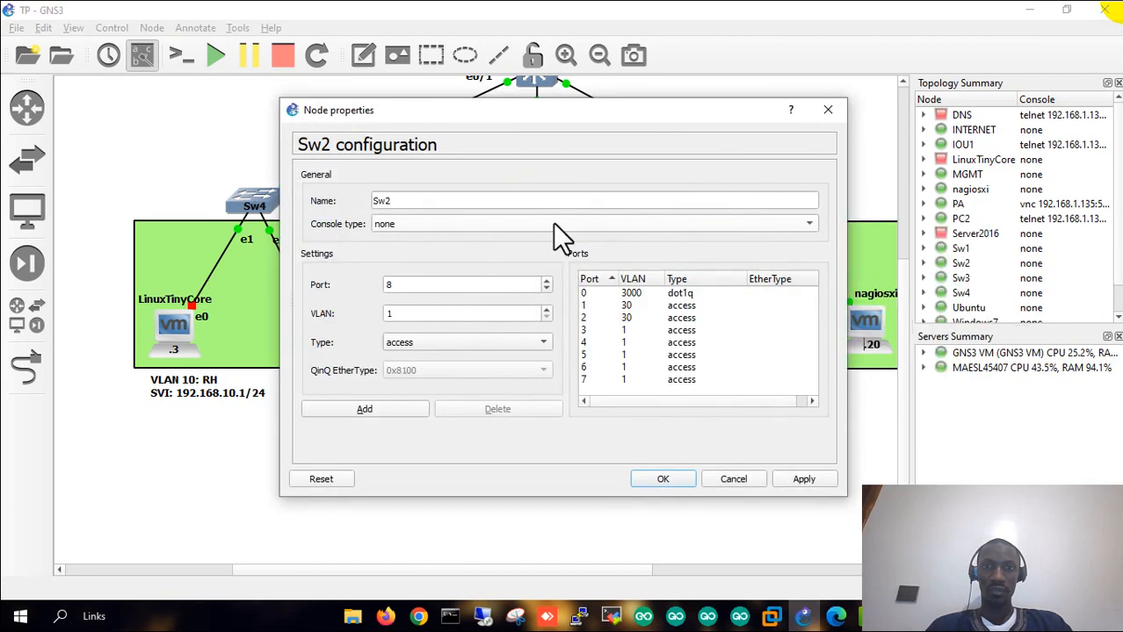
click(627, 293)
click(589, 304)
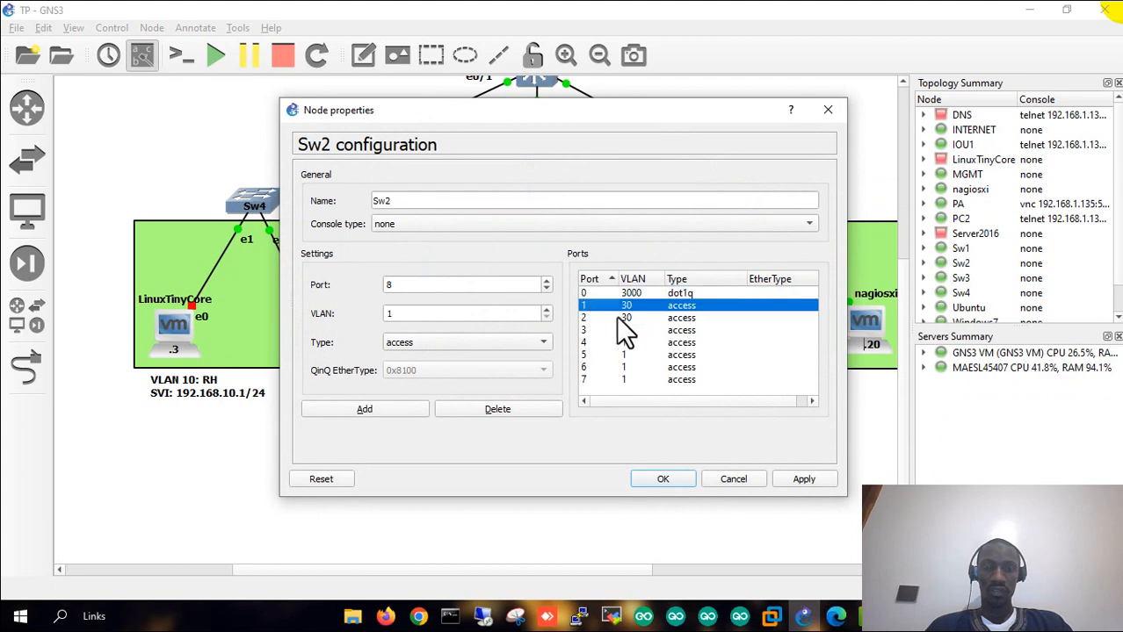
click(637, 318)
click(829, 110)
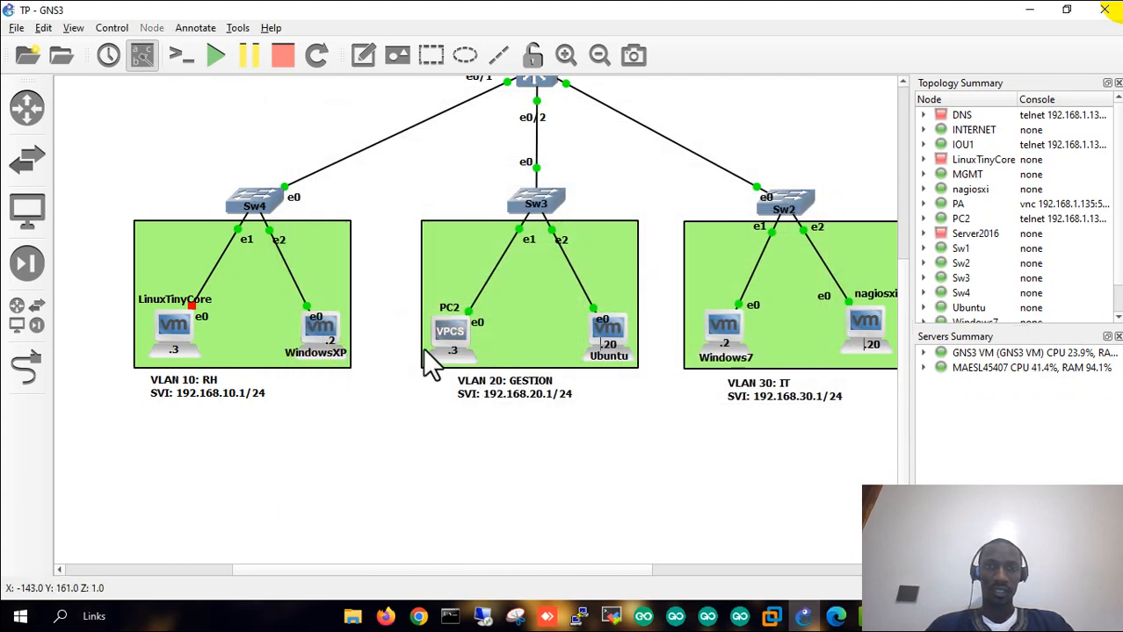
- Scroll the canvas to the VLAN switches and show the VMware VM window previews
scroll(394, 309, up, 3)
scroll(395, 308, down, 4)
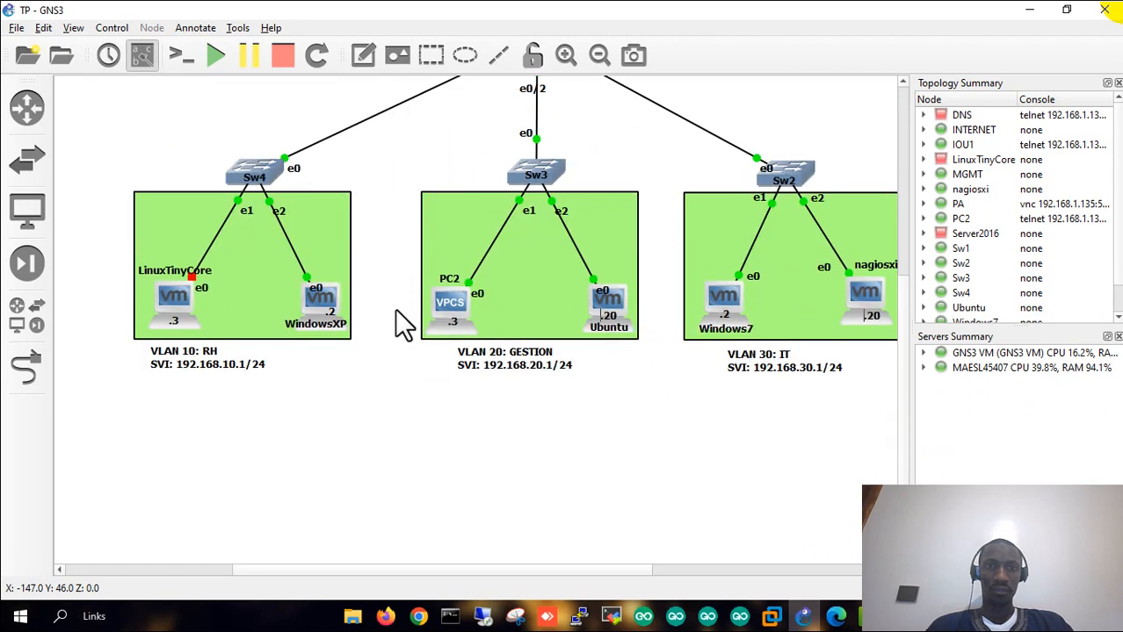
scroll(394, 308, up, 5)
scroll(394, 308, down, 6)
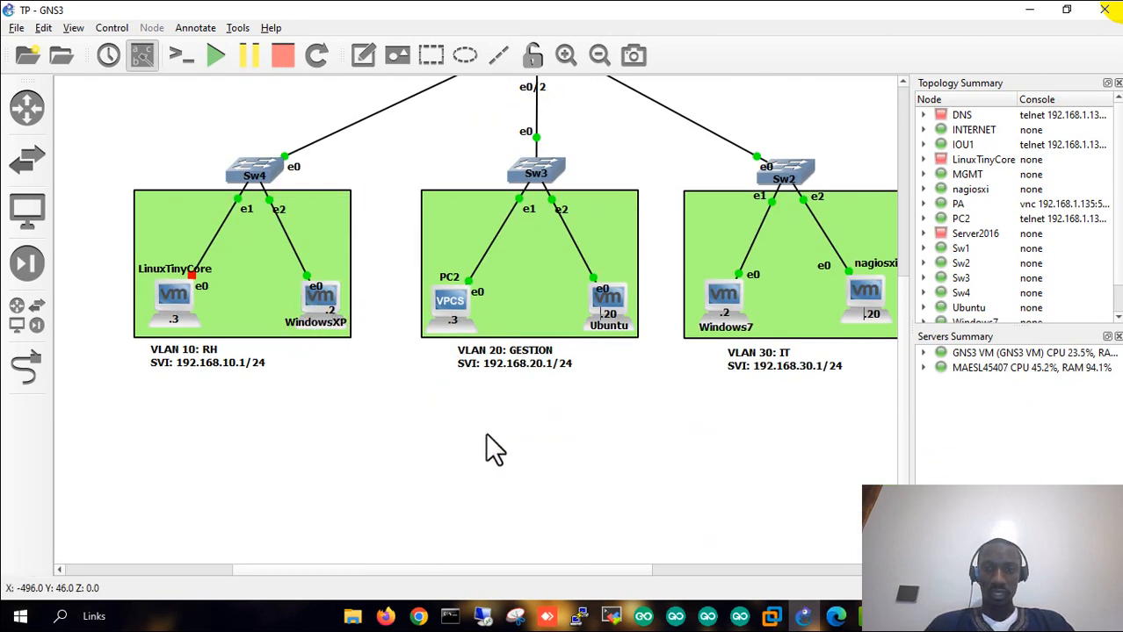
click(773, 618)
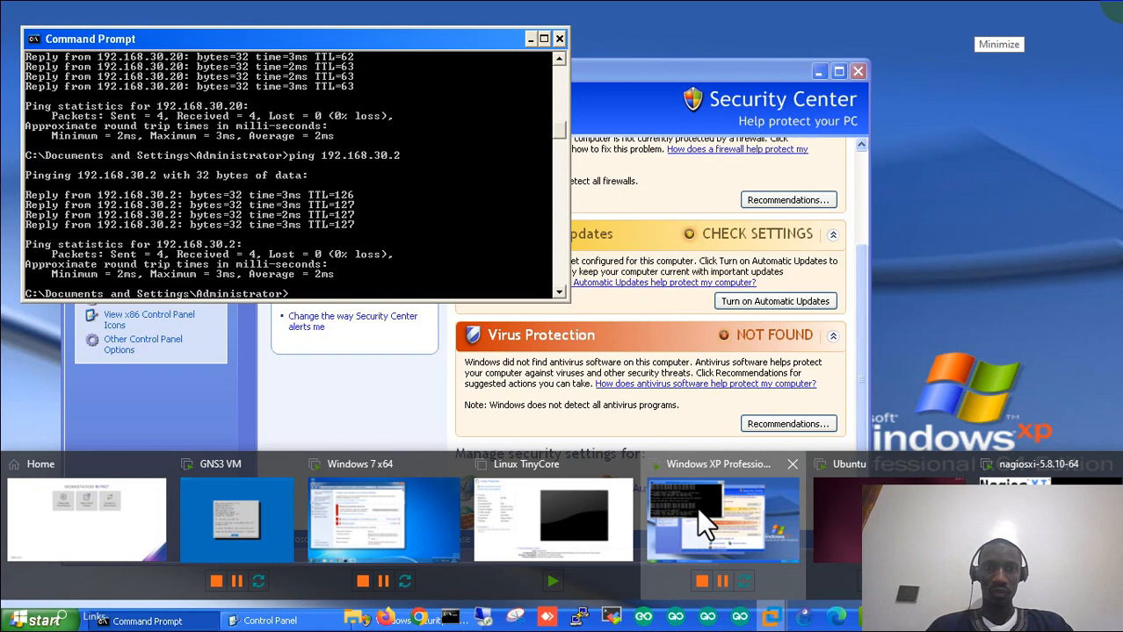
- Switch to the Windows XP VM, close Security Center, and run ipconfig
click(696, 507)
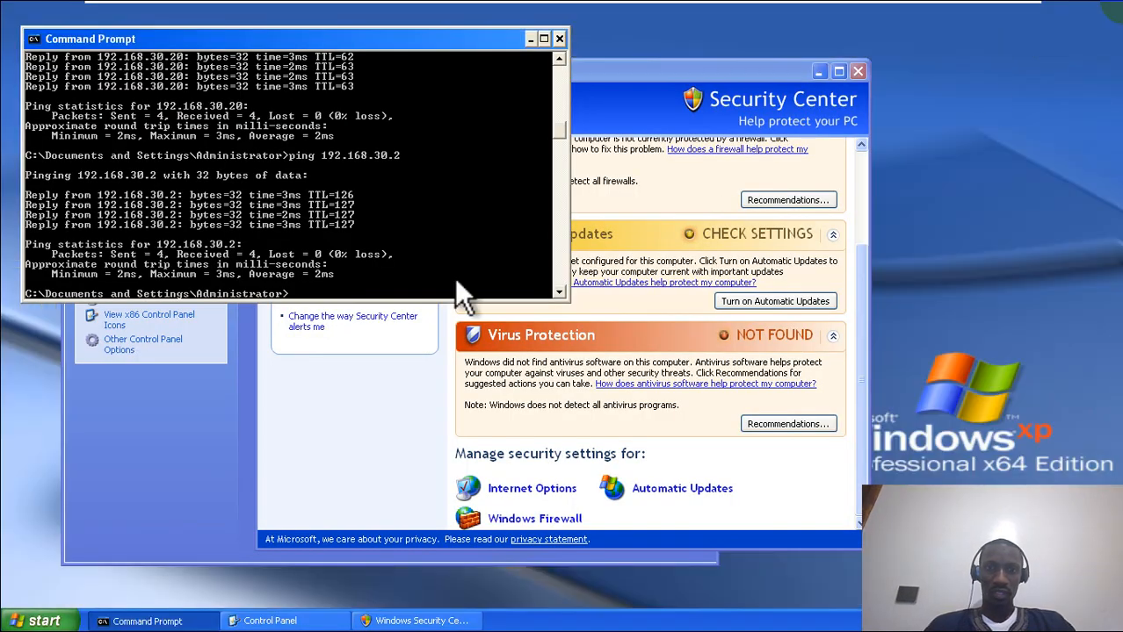
click(858, 71)
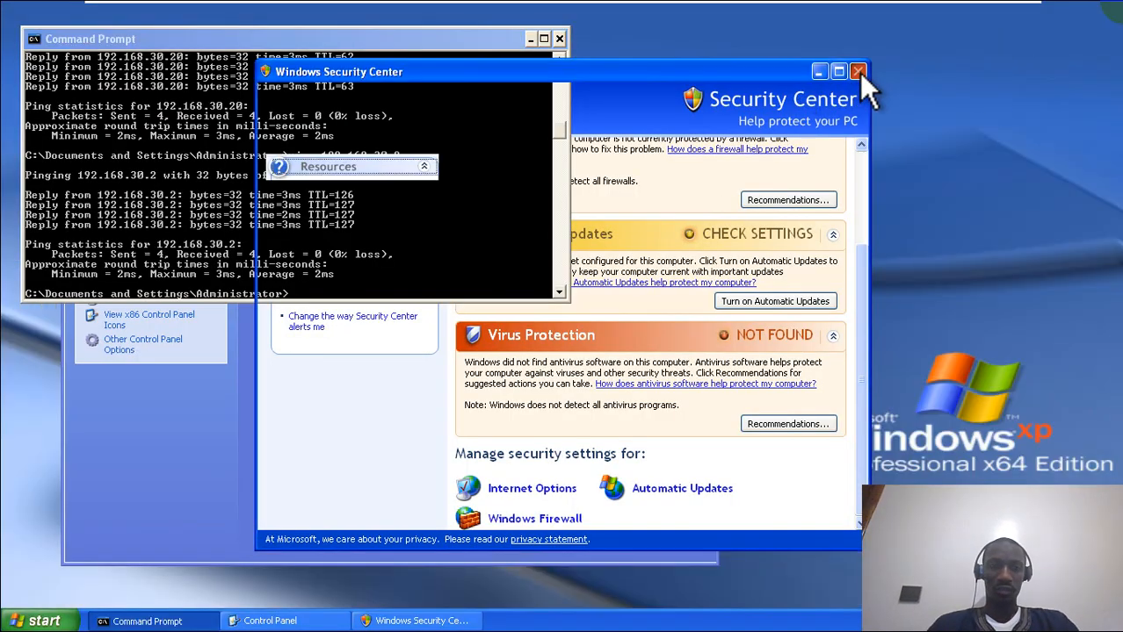
text(i)
text(pconfig)
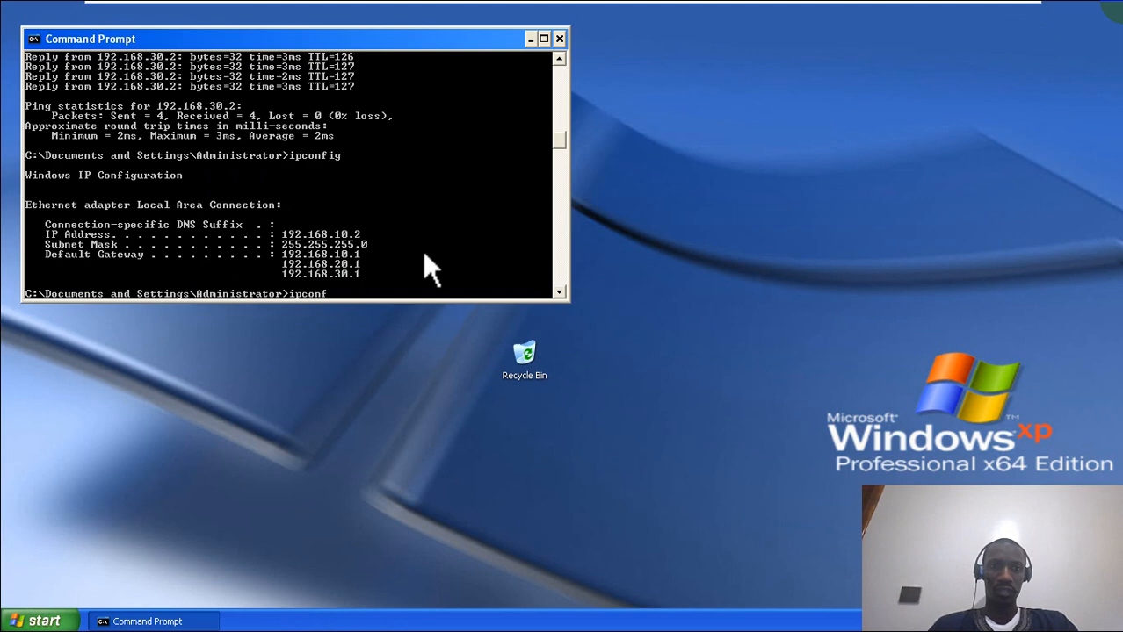
key(Return)
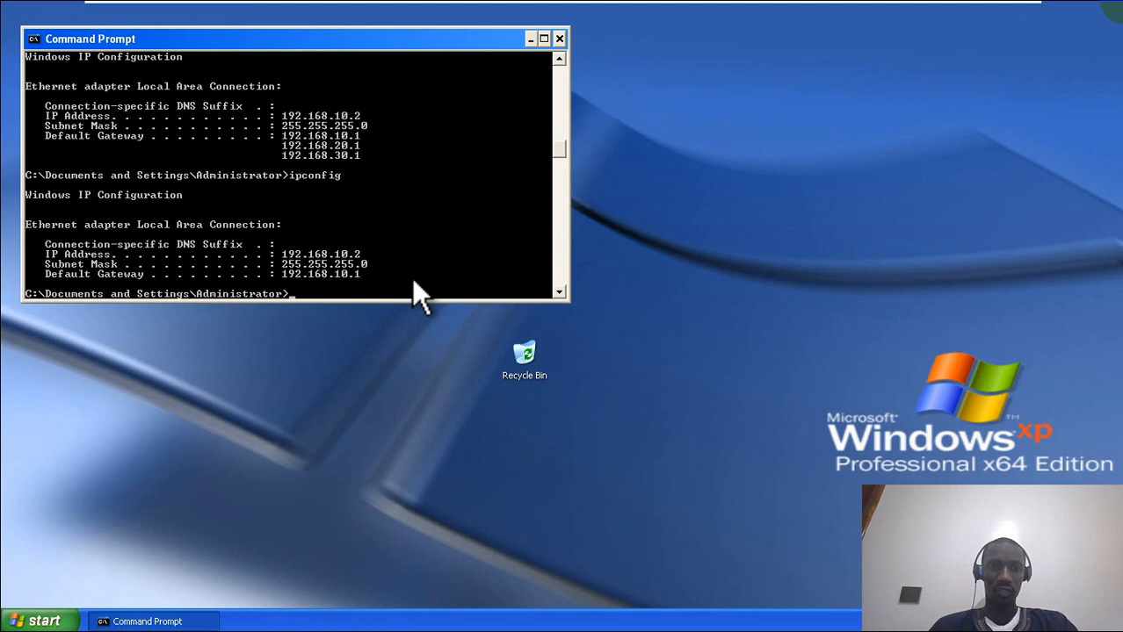
- Ping 192.168.30.2 from the XP command prompt
text(ping 192.168.30.2)
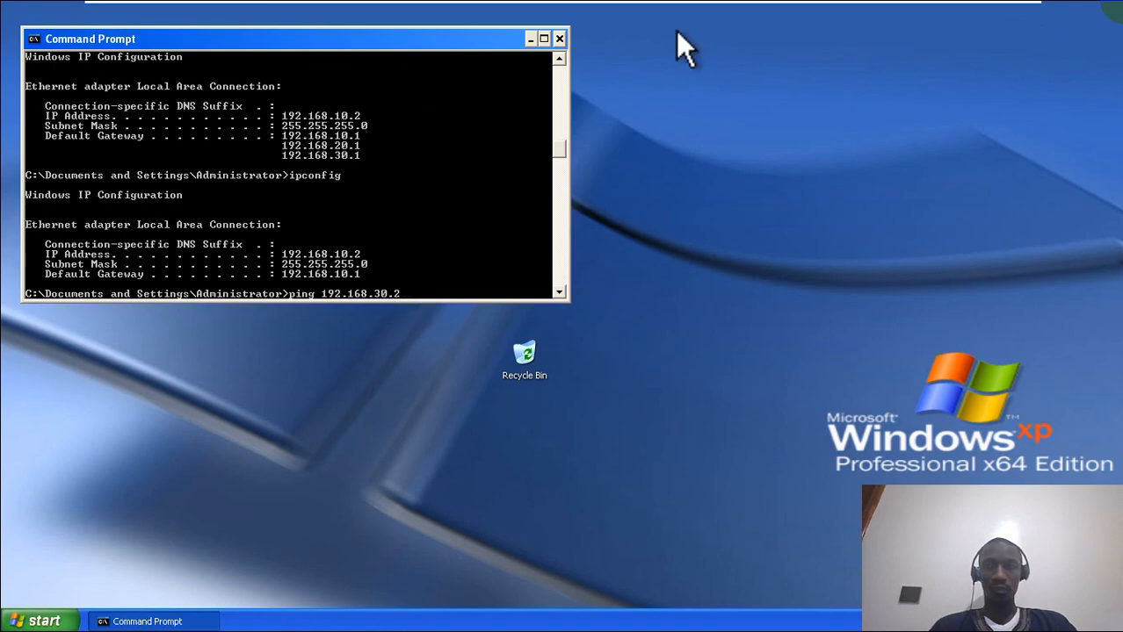
mouse_move(729, 1)
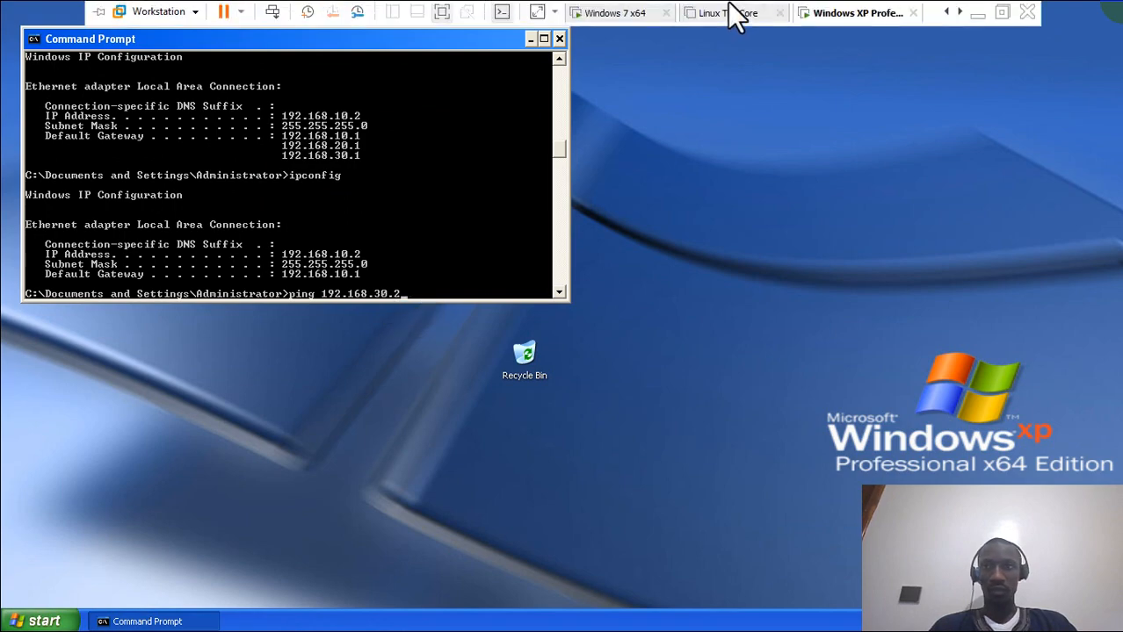
click(978, 20)
scroll(805, 419, right, 3)
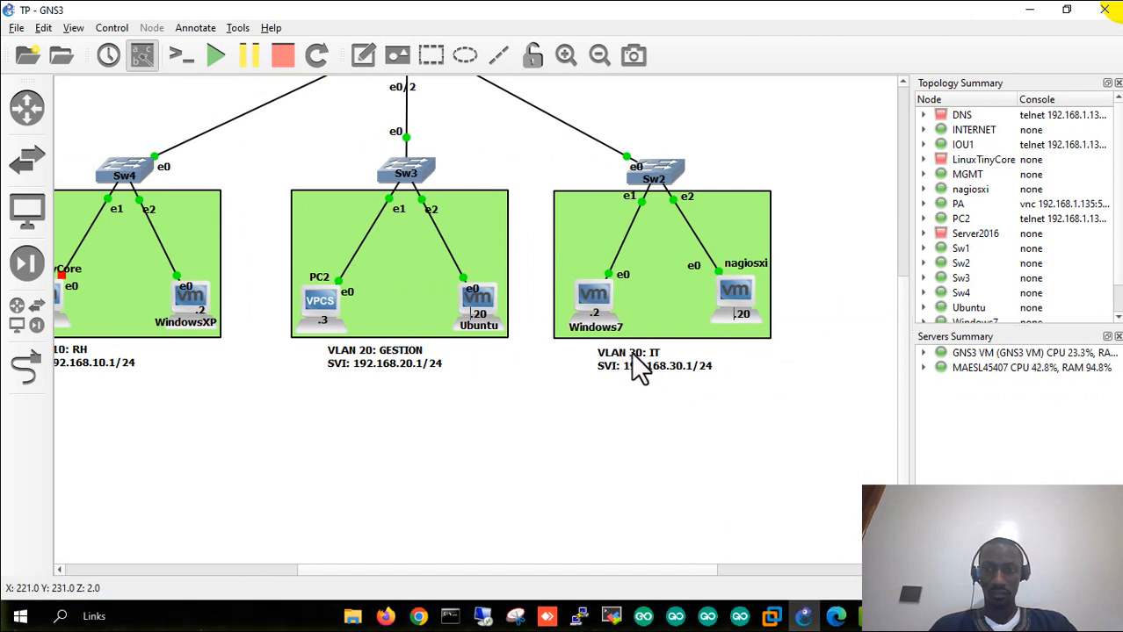
click(771, 617)
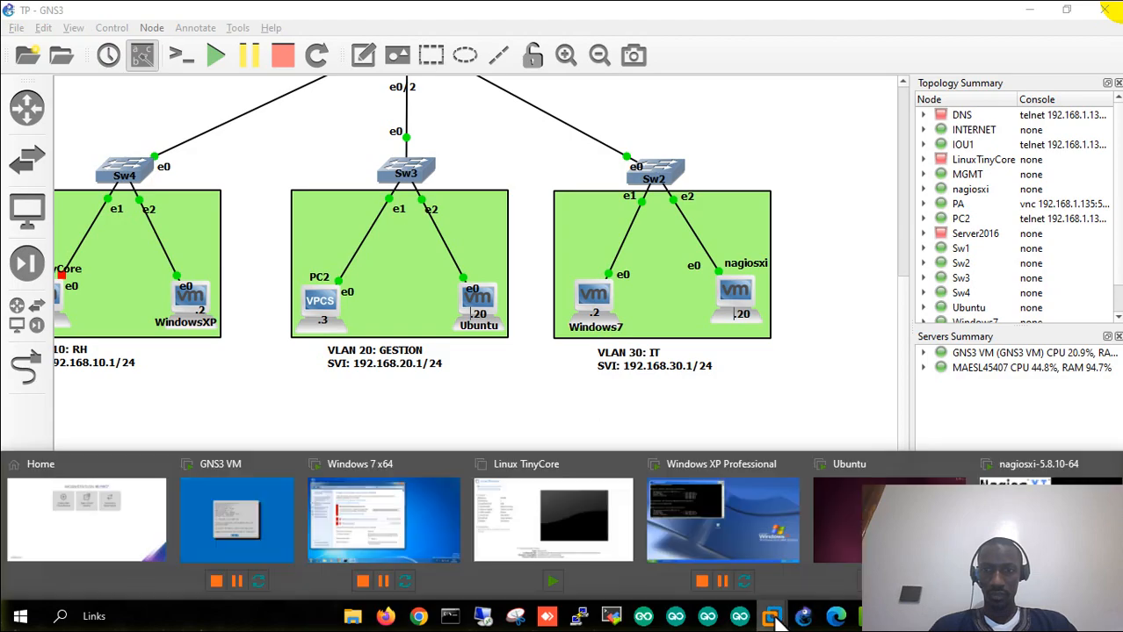
click(712, 514)
key(Return)
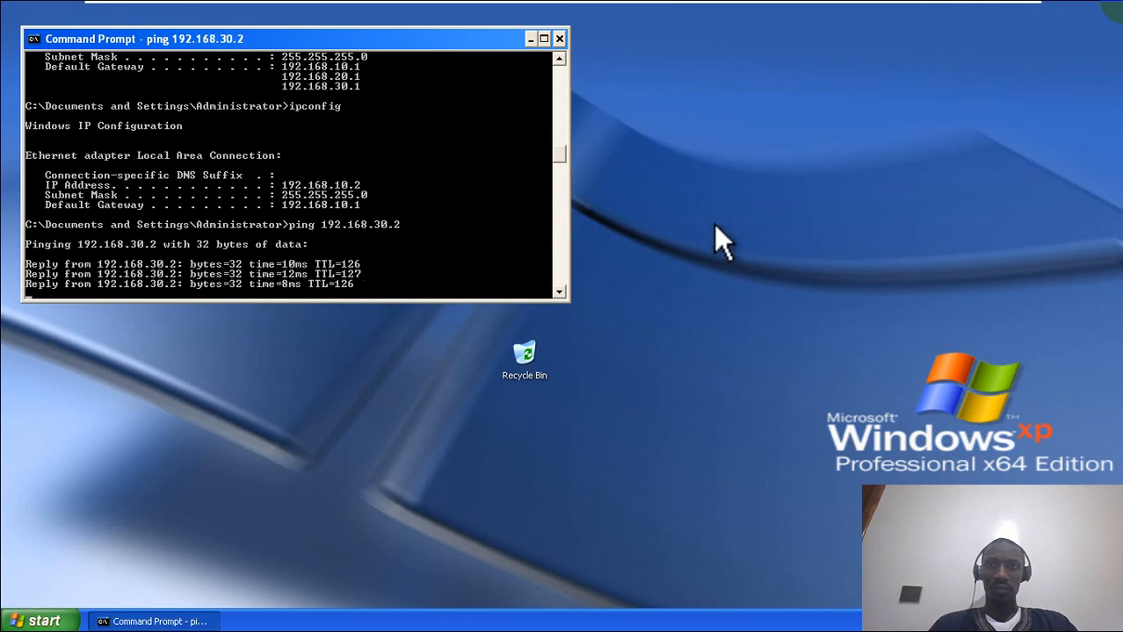
- Ping 192.168.30.20 from XP by editing the previous ping command
mouse_move(741, 4)
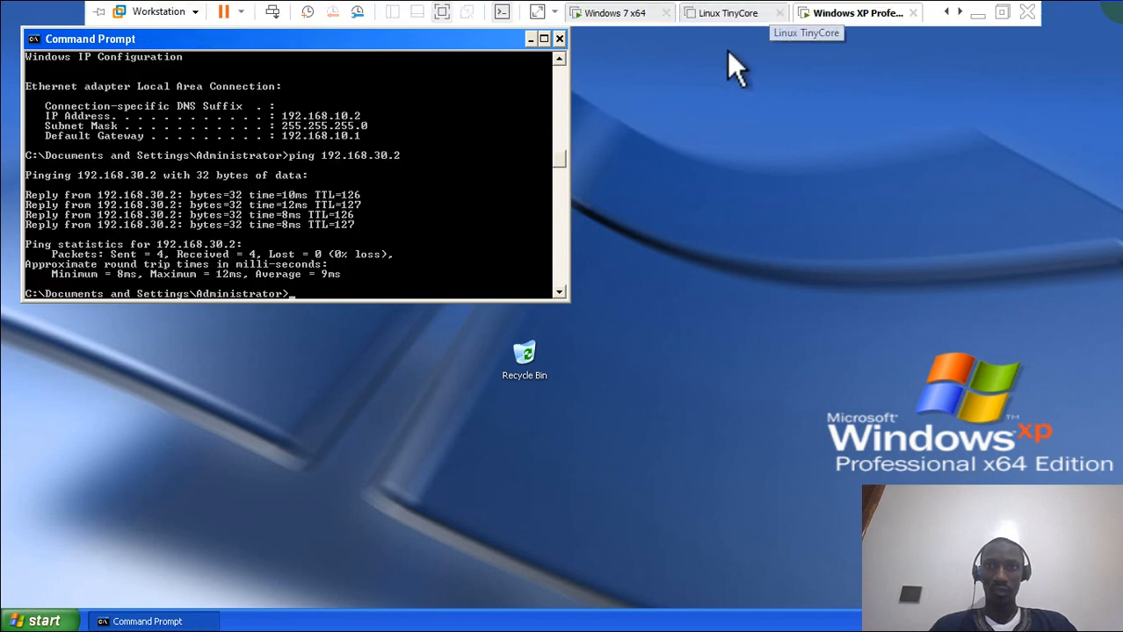
click(977, 14)
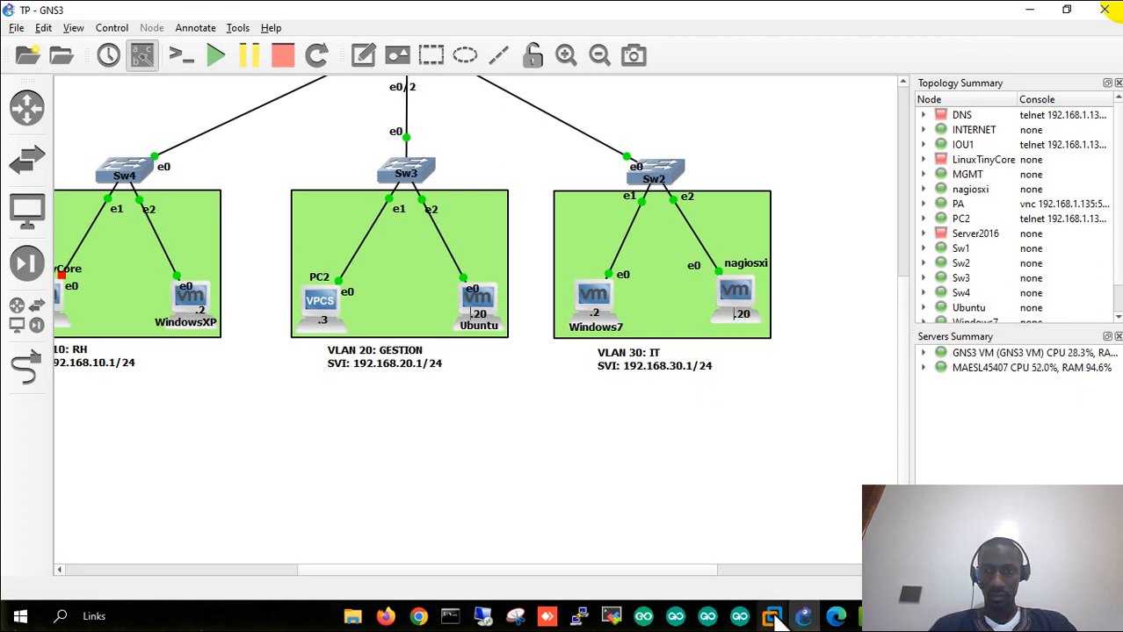
mouse_move(777, 617)
click(731, 546)
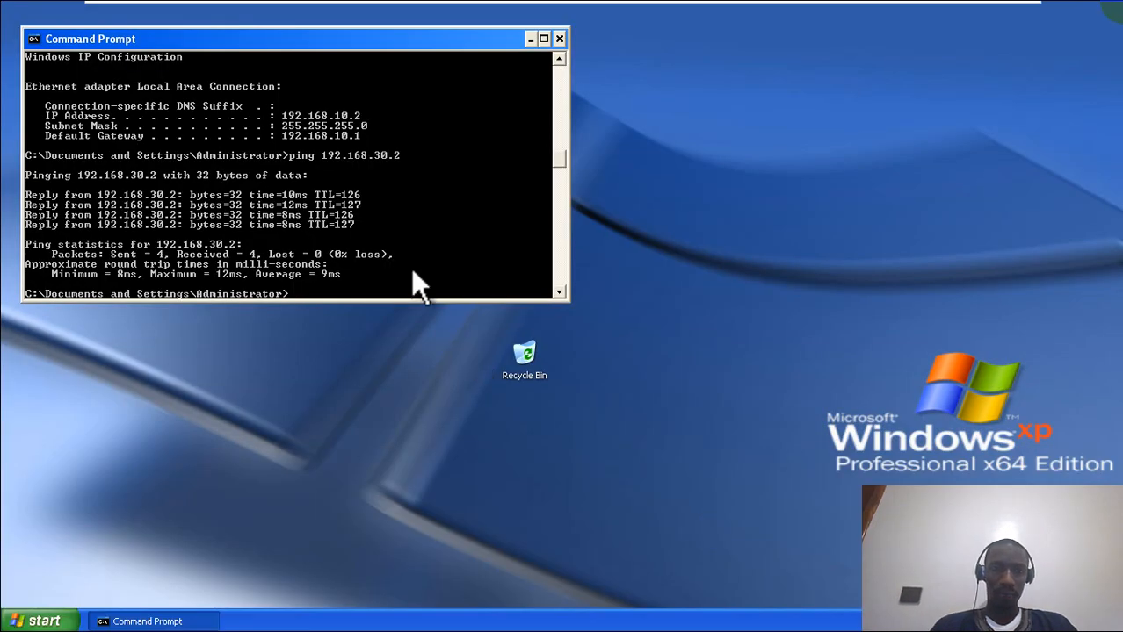
key(Up)
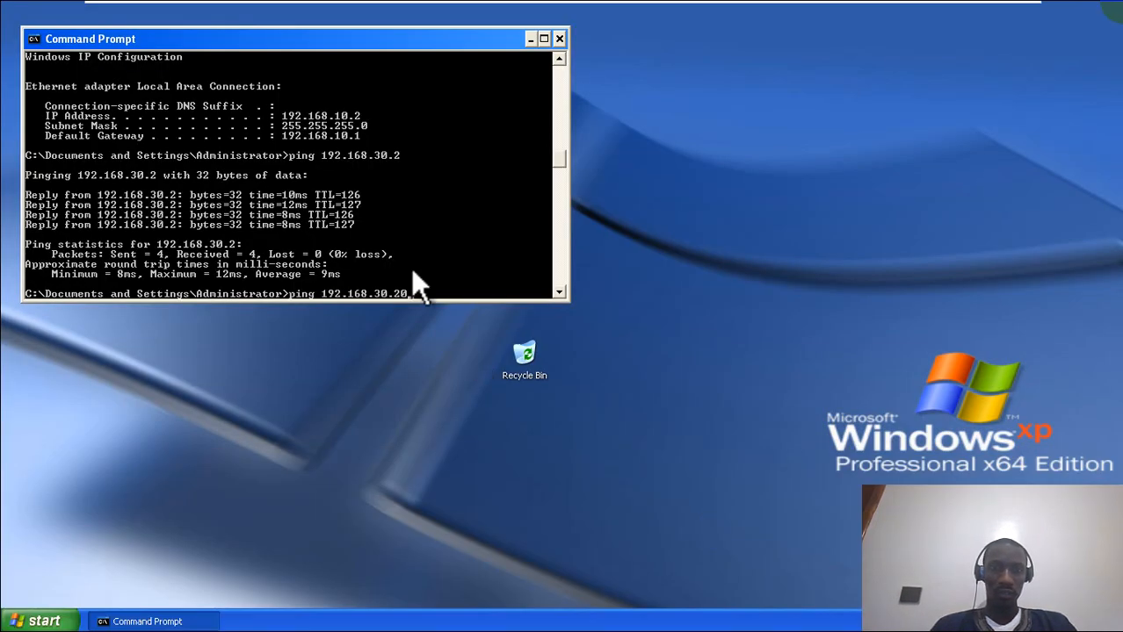
text(0)
key(Return)
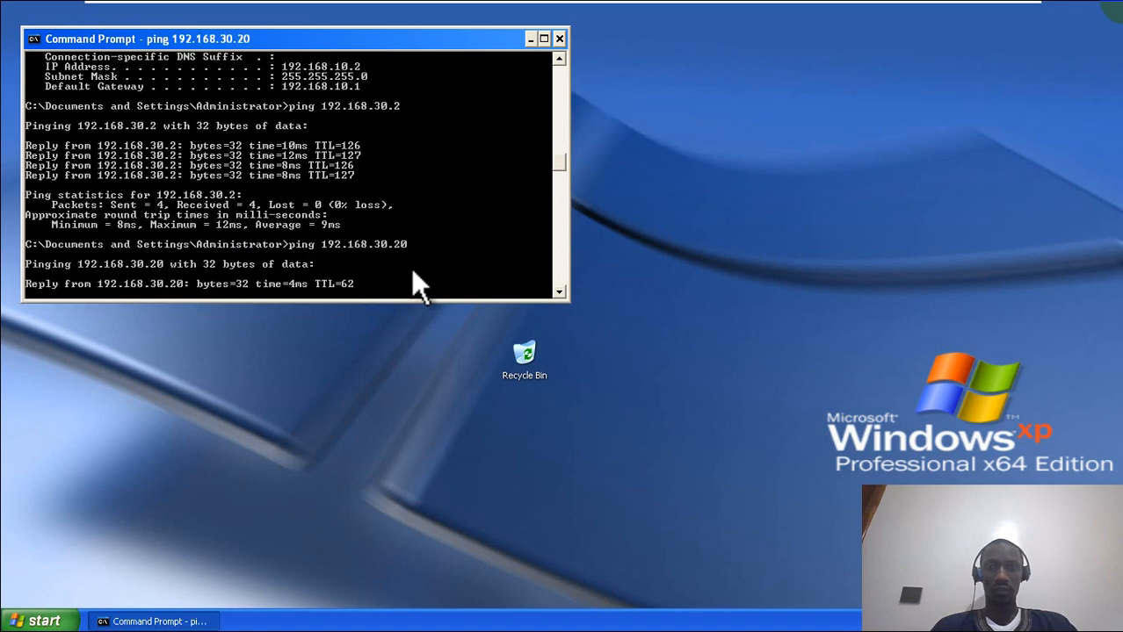
mouse_move(727, 7)
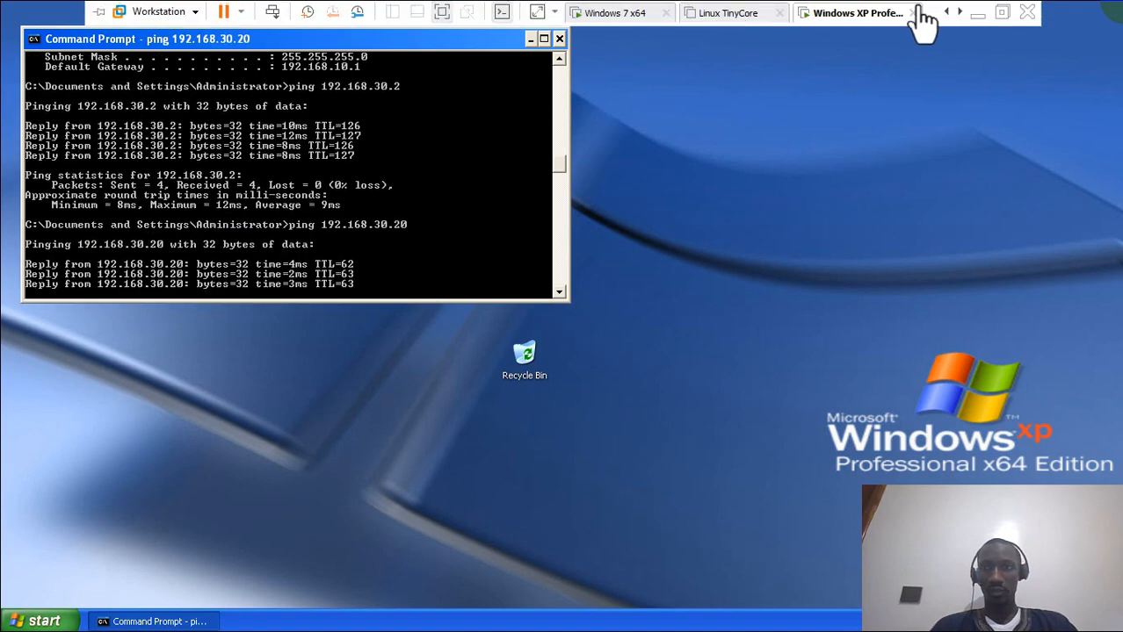
click(977, 15)
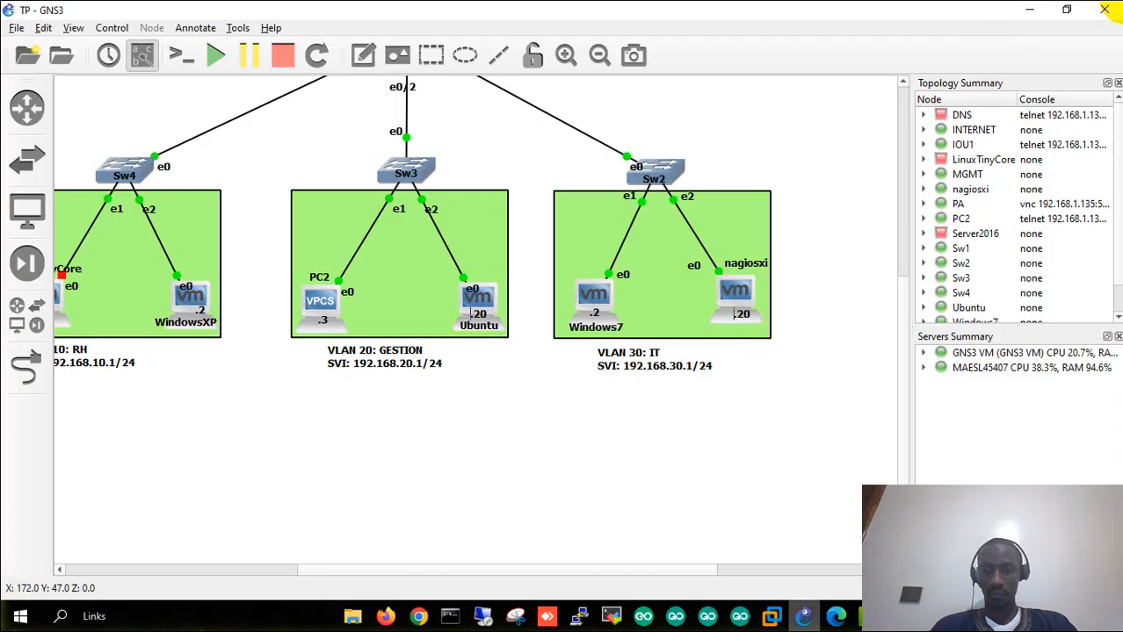
click(770, 618)
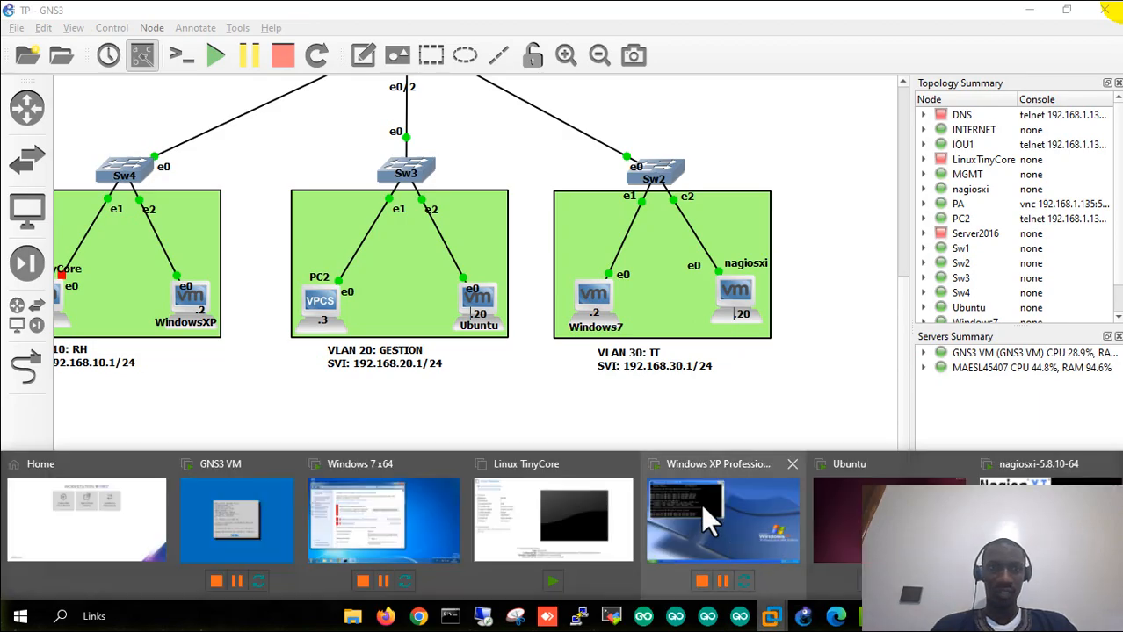
click(709, 503)
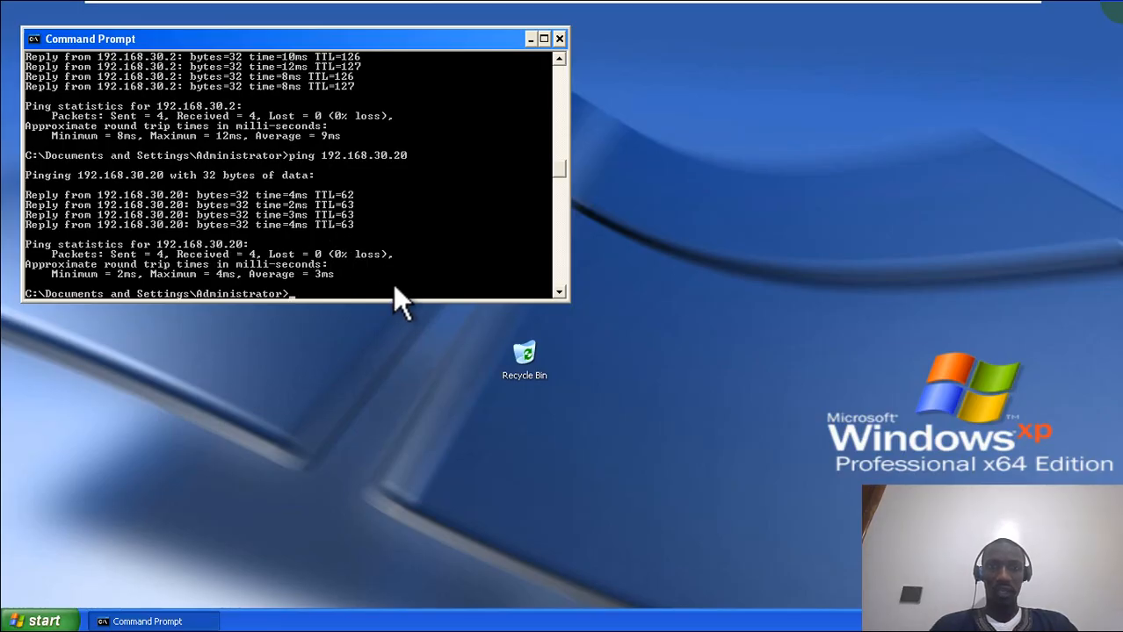
- Switch to the Windows 7 VM and close the Windows Firewall settings window
mouse_move(774, 1)
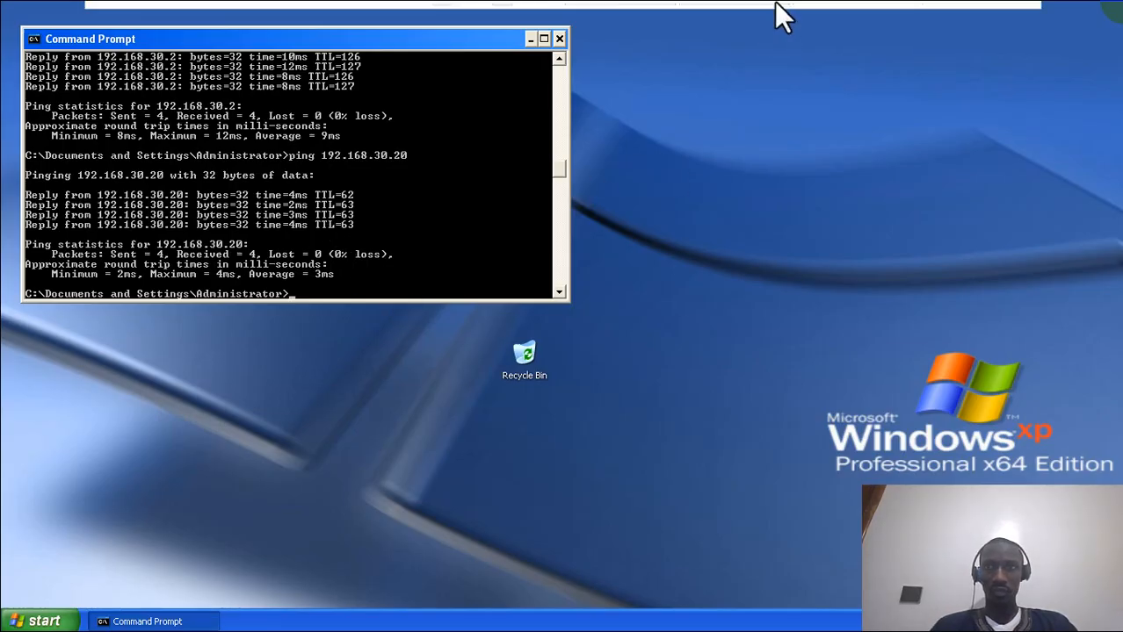
click(613, 12)
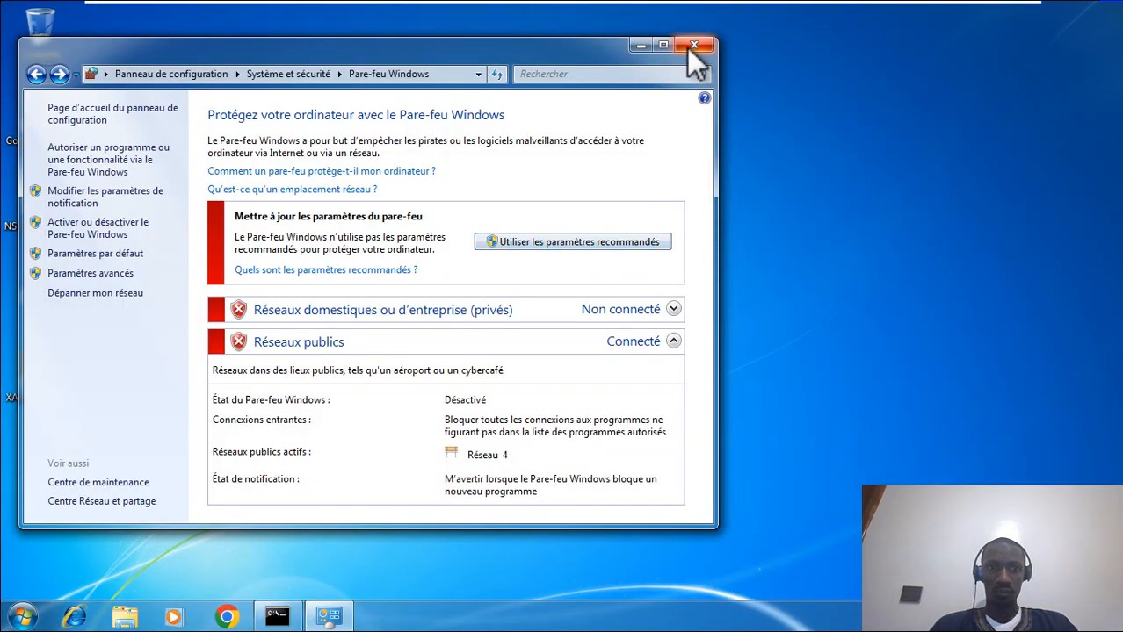
click(692, 49)
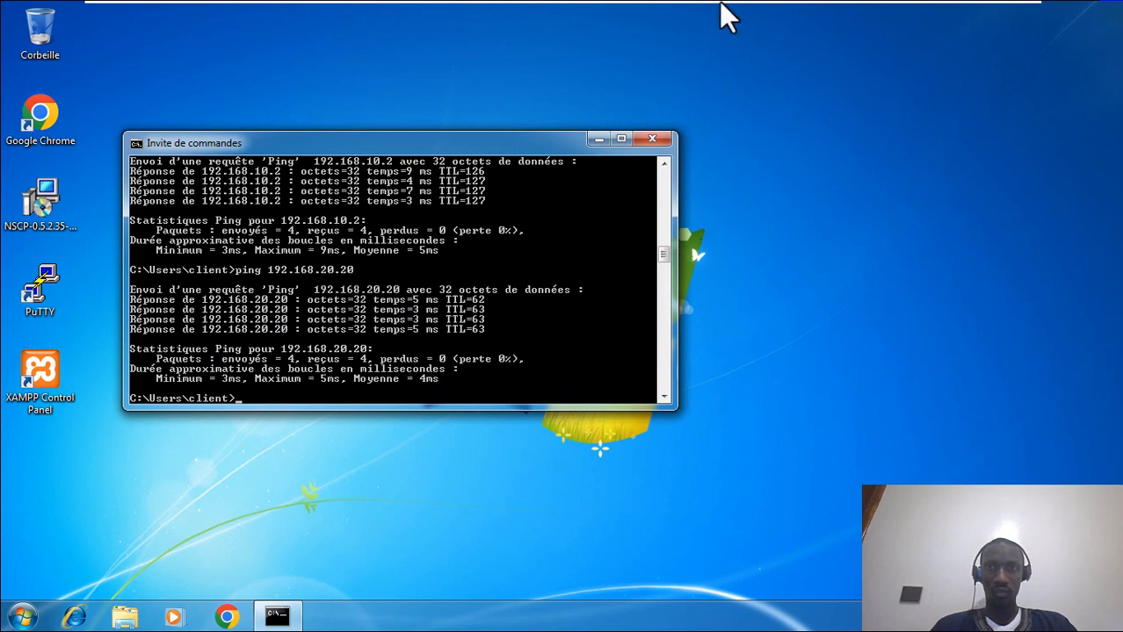
mouse_move(728, 16)
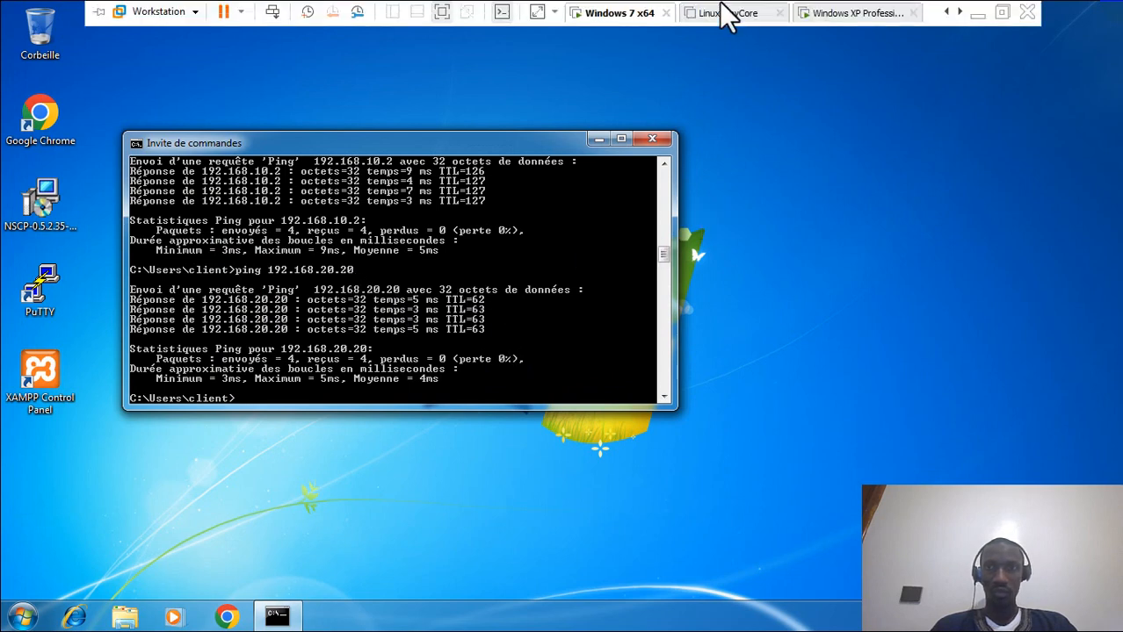
click(975, 12)
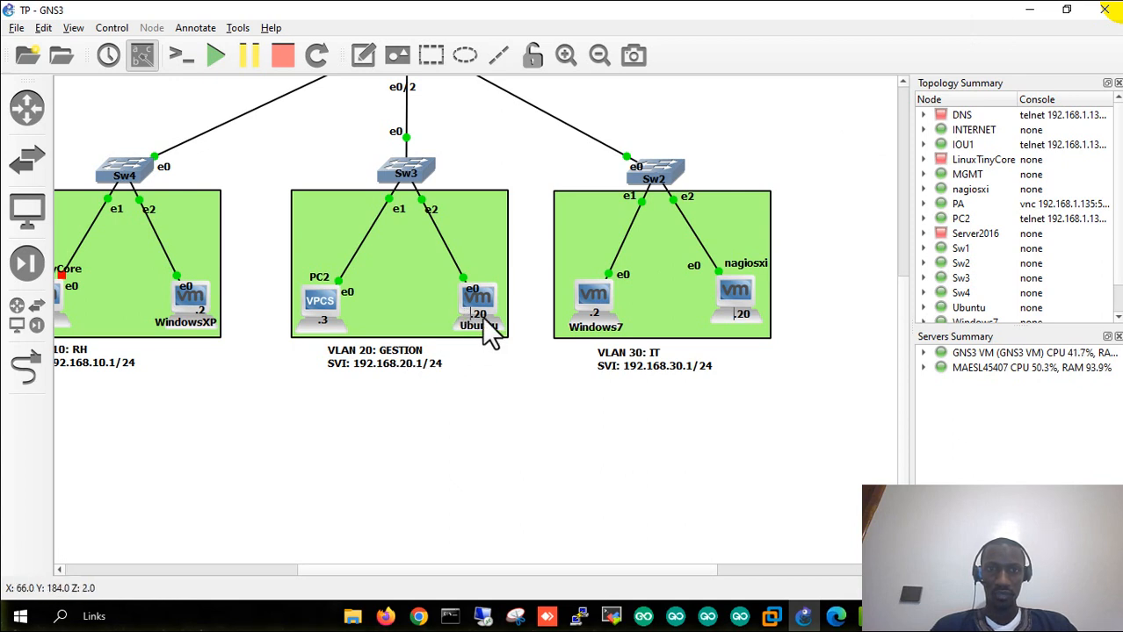
- Rerun the ping to 192.168.20.20 in Windows 7, then minimize the command prompt
click(773, 618)
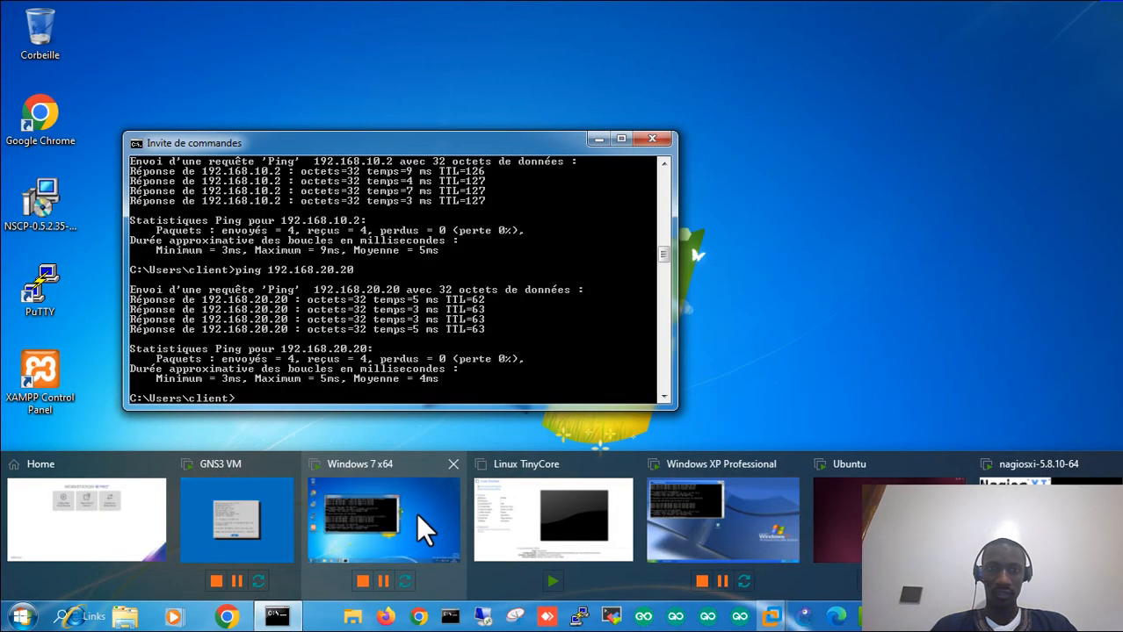
click(416, 513)
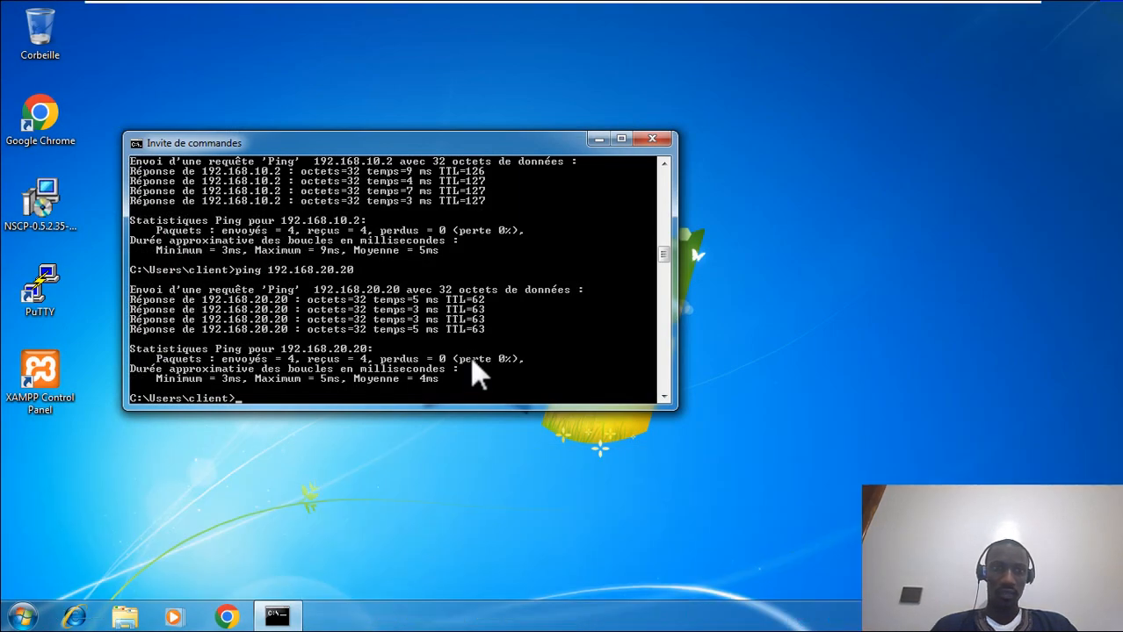
key(Up)
key(Return)
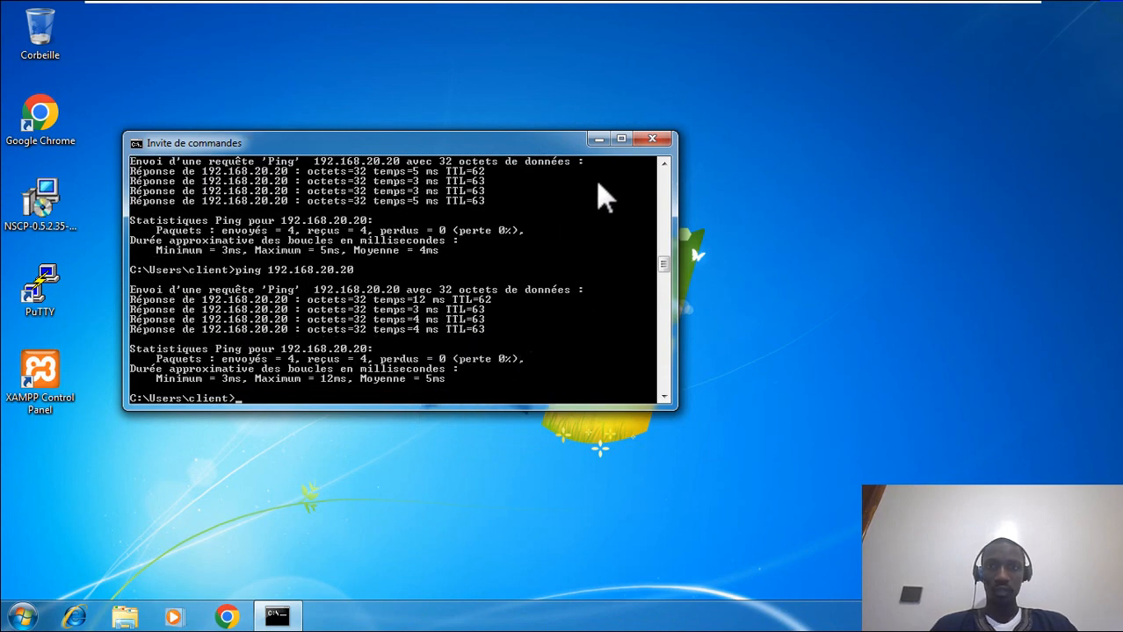
click(596, 139)
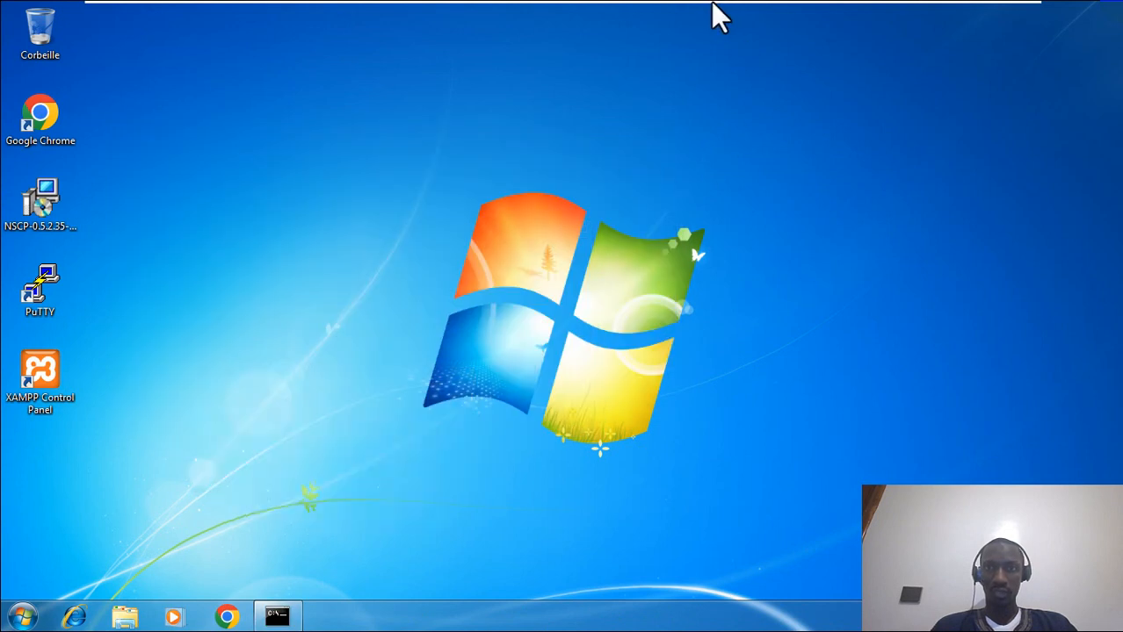
- Switch to the Ubuntu VM and unlock the session with the account password
mouse_move(713, 3)
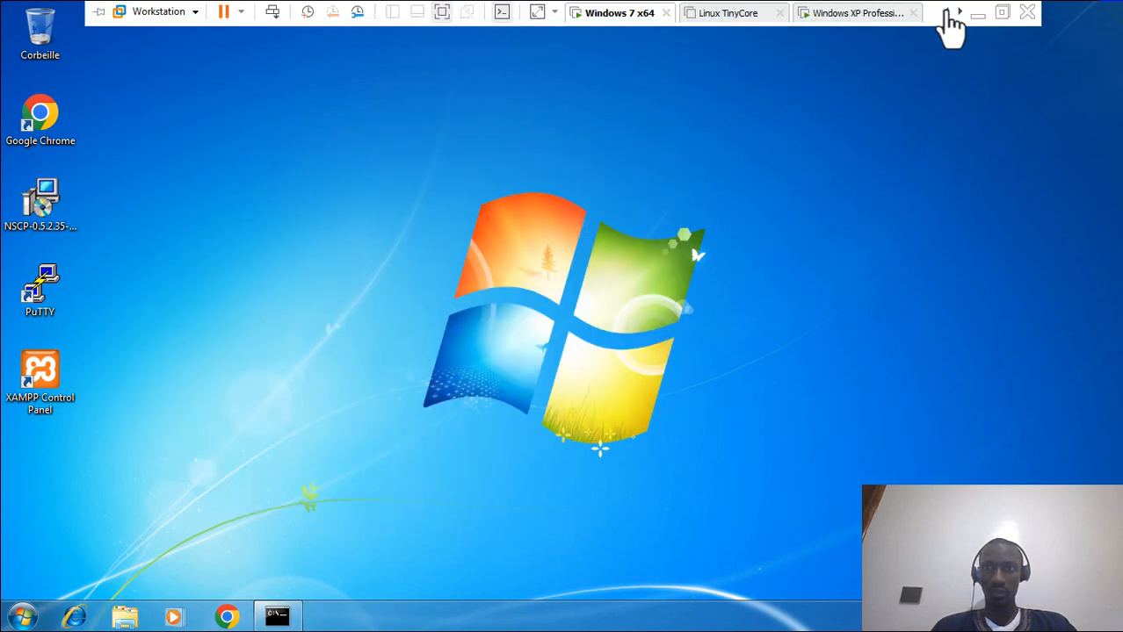
click(959, 11)
click(870, 13)
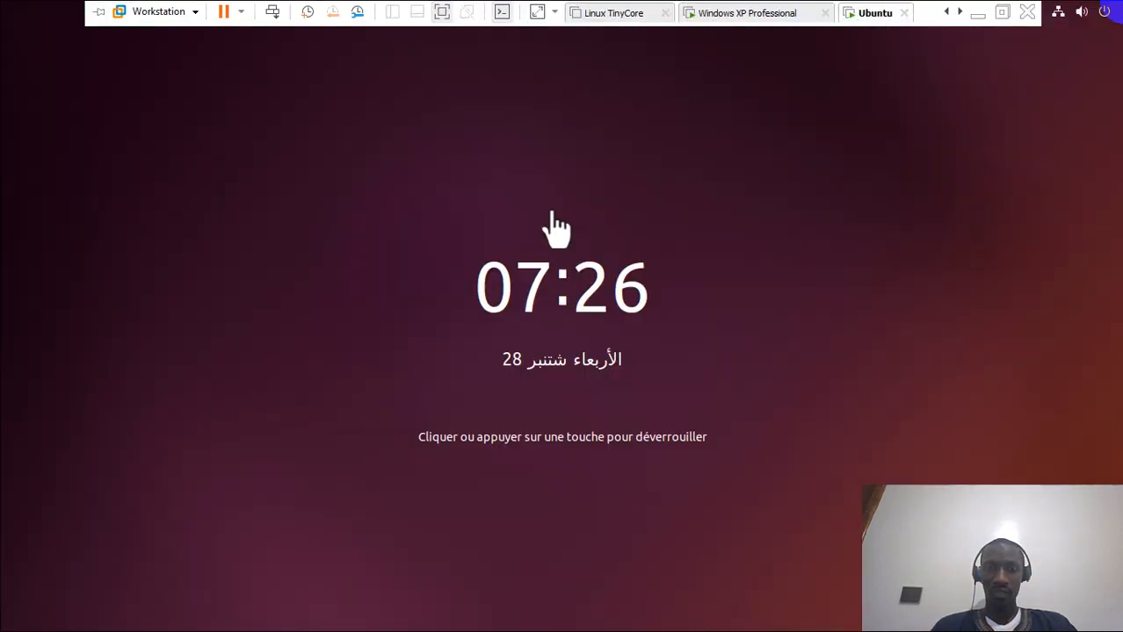
click(650, 272)
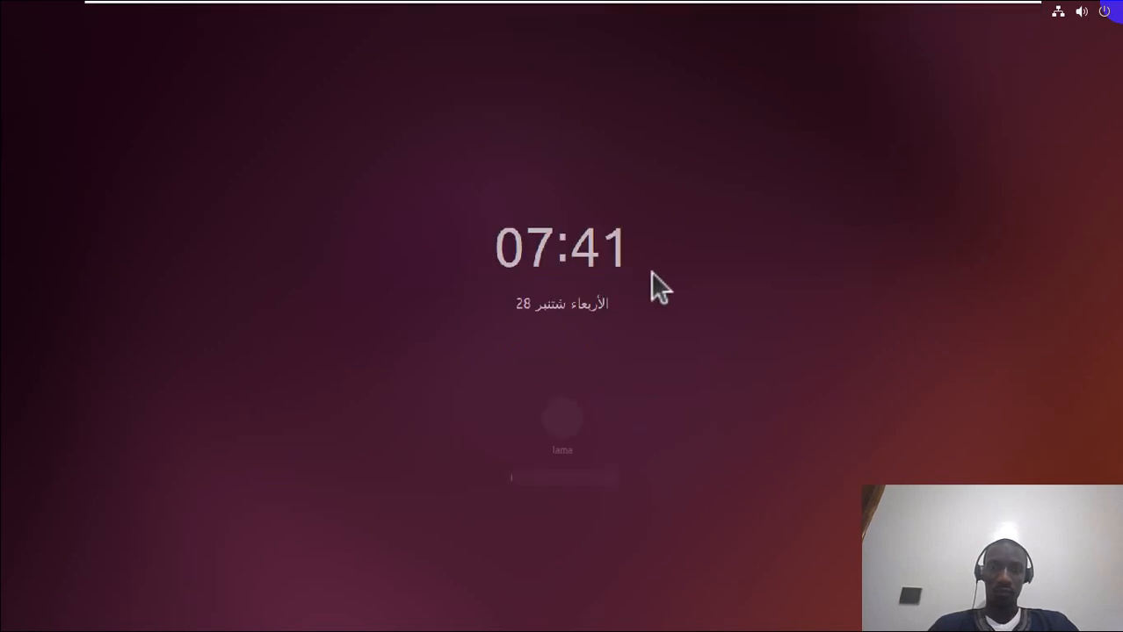
text(••••)
key(Return)
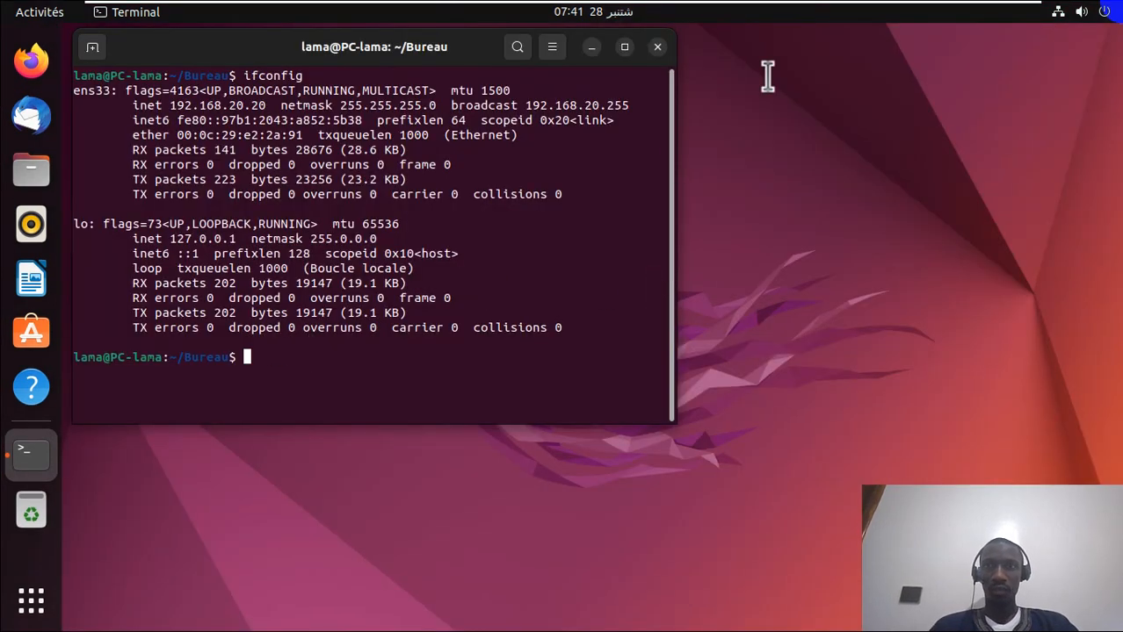
- Ping 192.168.30.20 from the Ubuntu terminal, stop it with Ctrl+C, and minimize Terminal
mouse_move(829, 1)
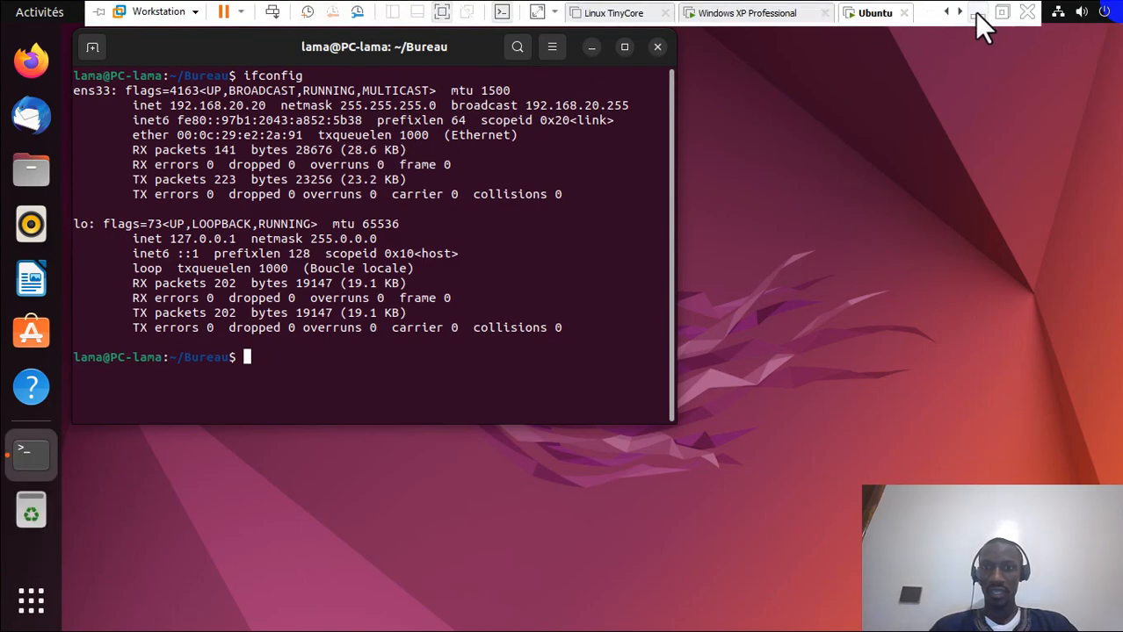
click(976, 8)
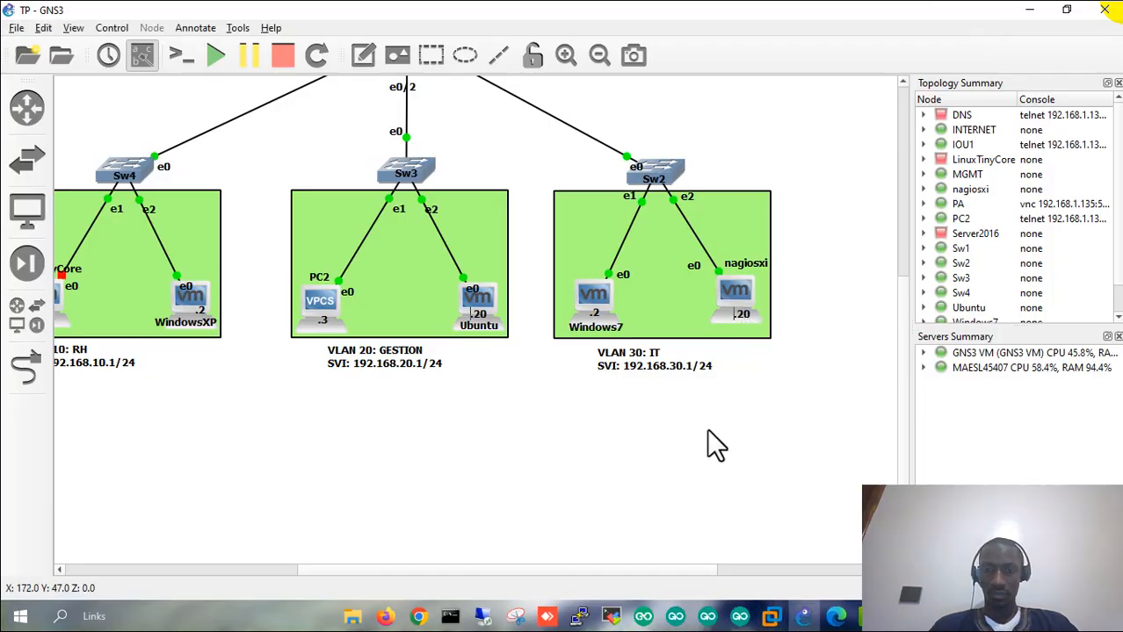
click(771, 617)
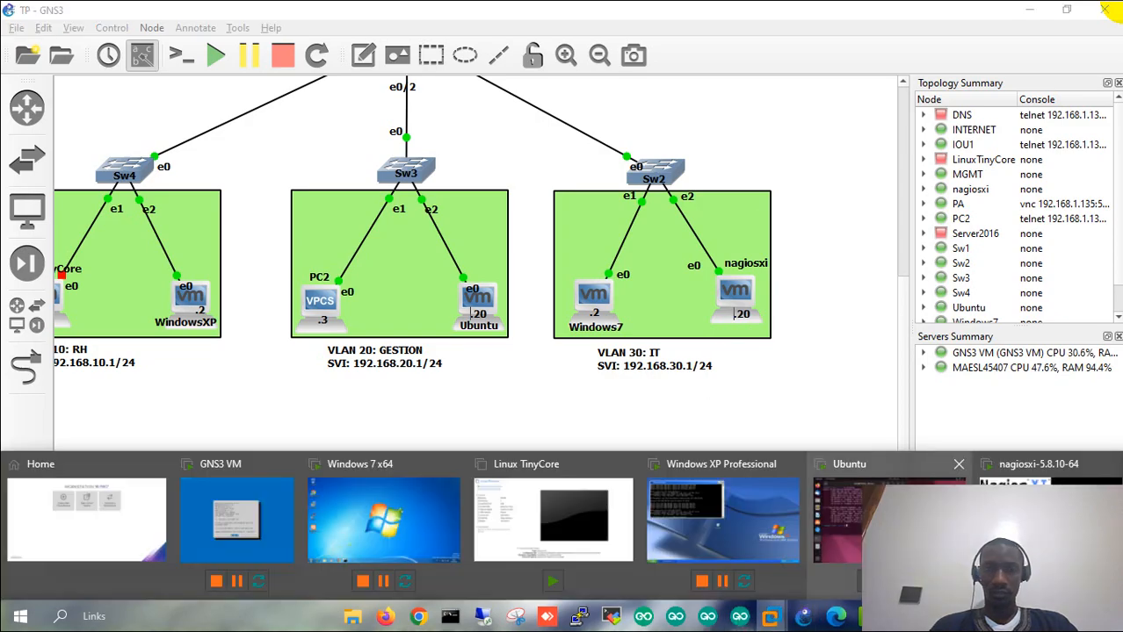
click(870, 527)
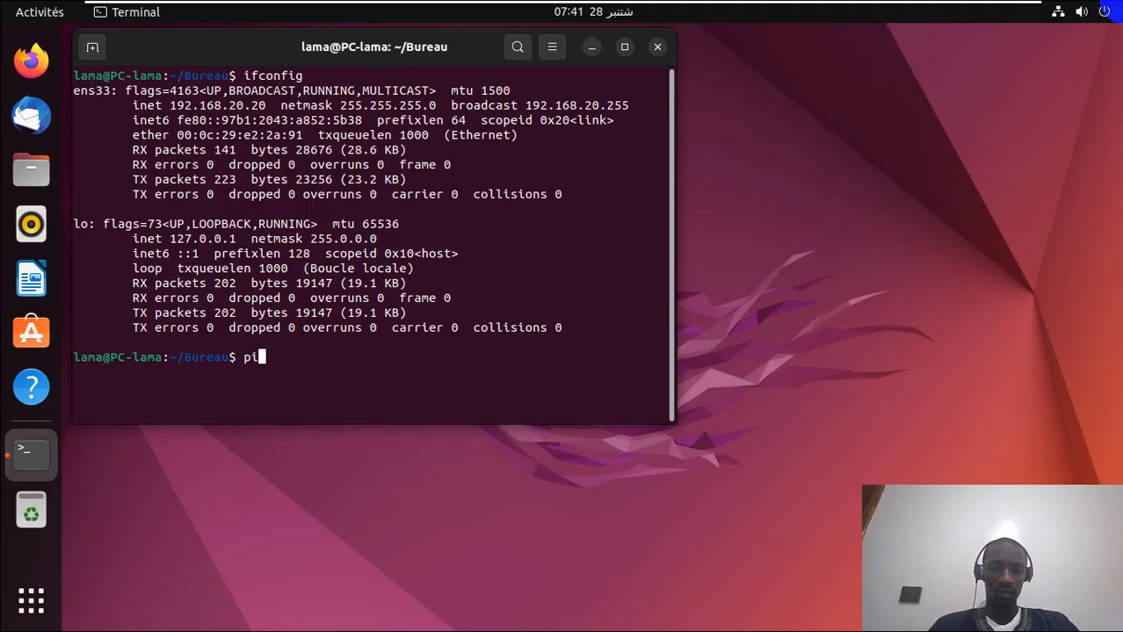
text(ping 192.168.)
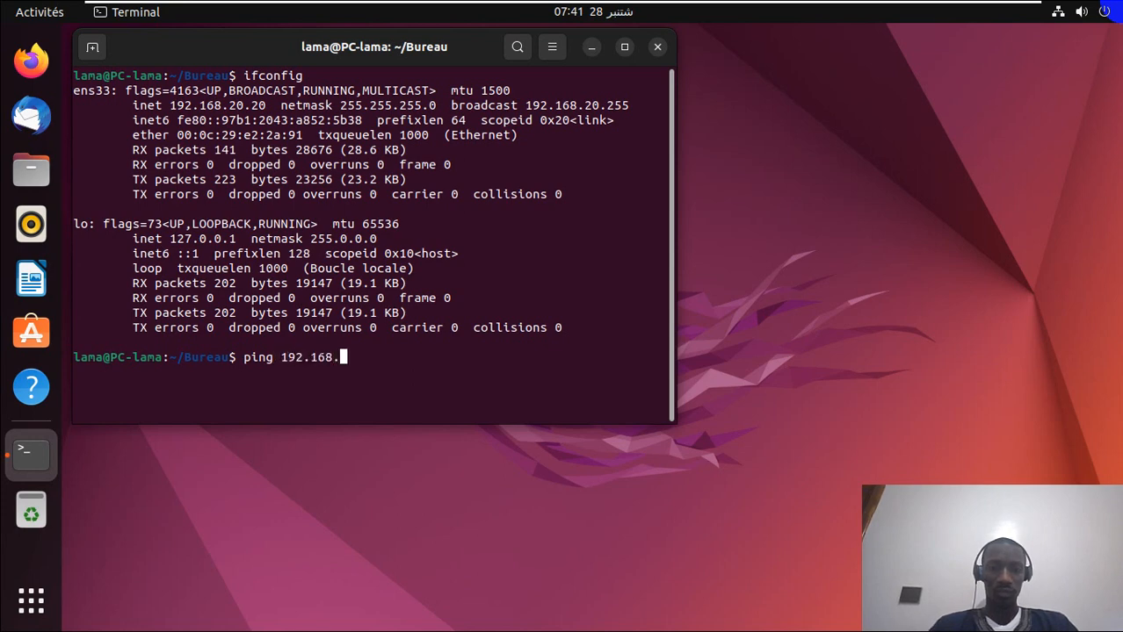
text(30.20)
key(Return)
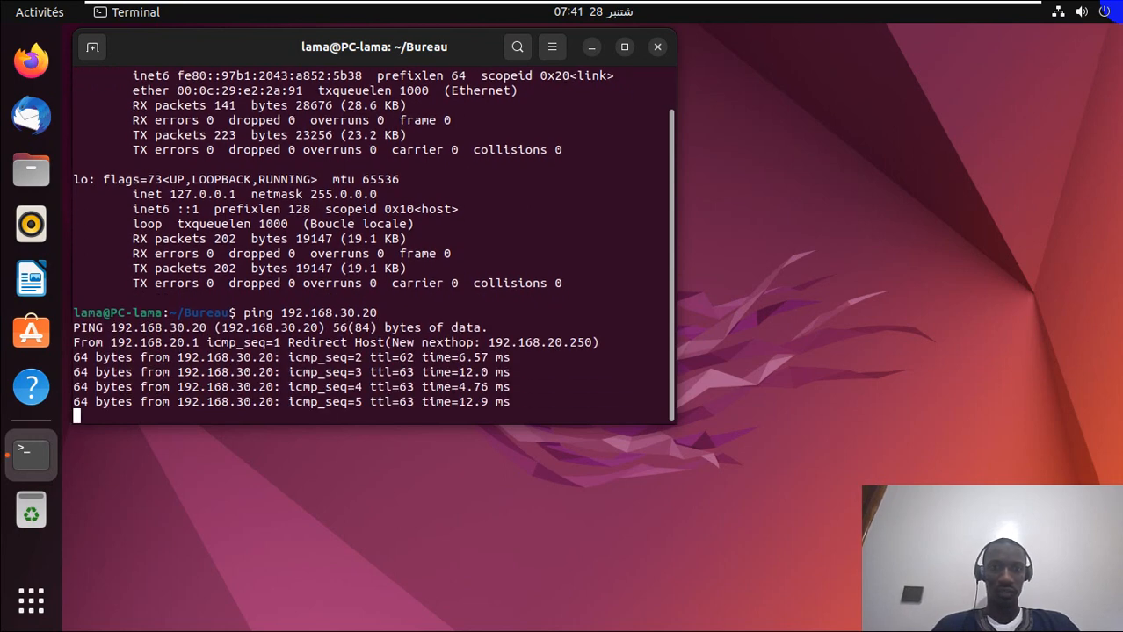
drag(303, 358, 384, 357)
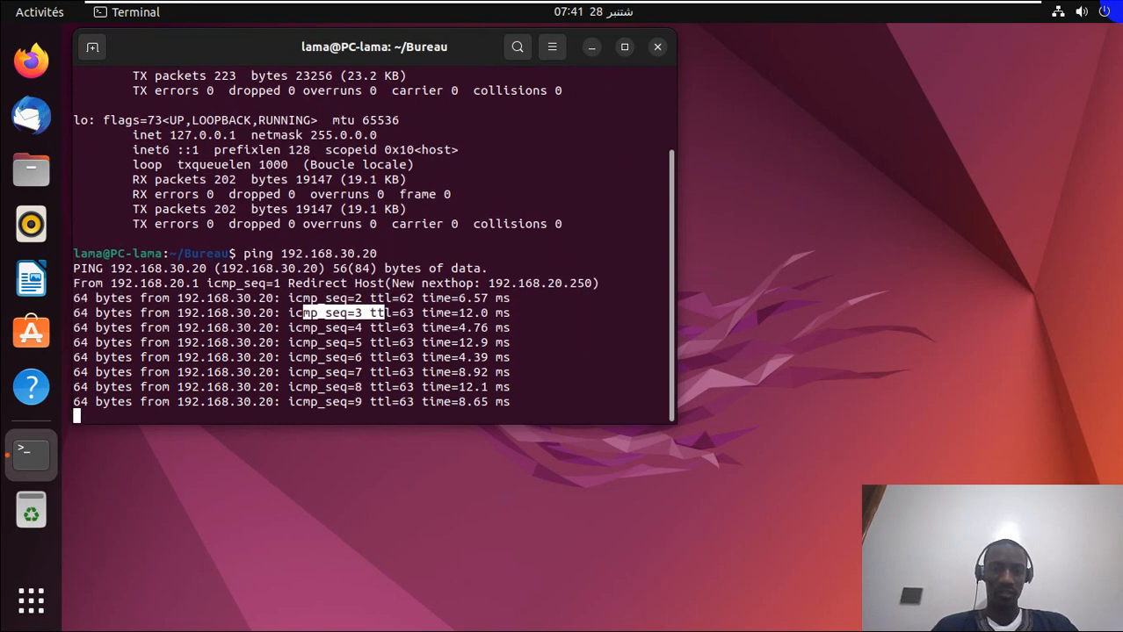
key(ctrl+c)
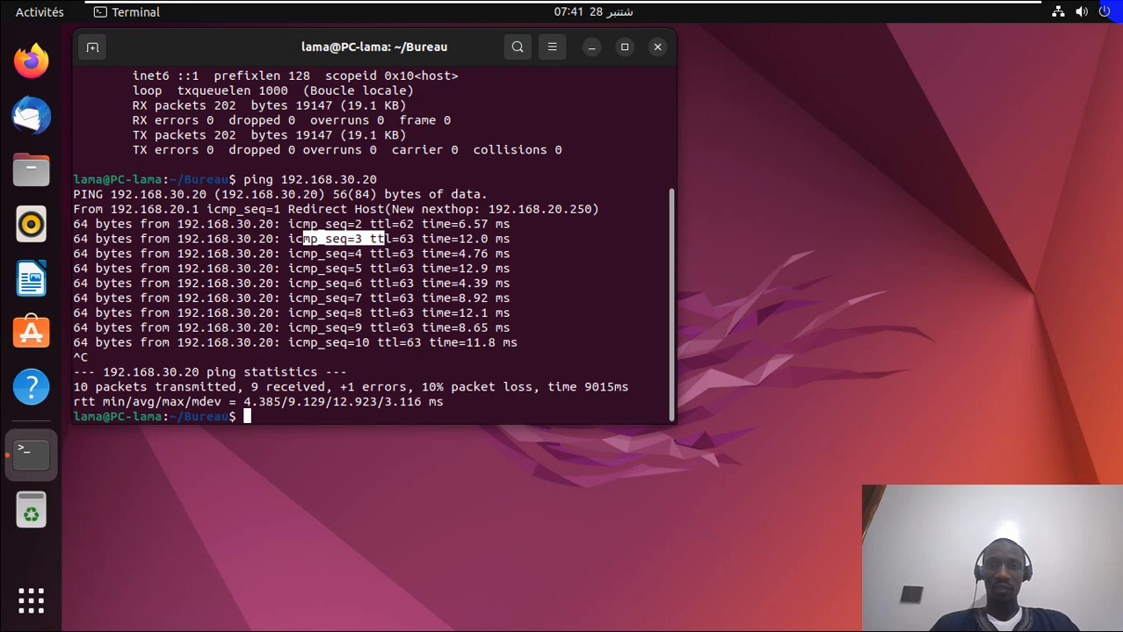
click(591, 48)
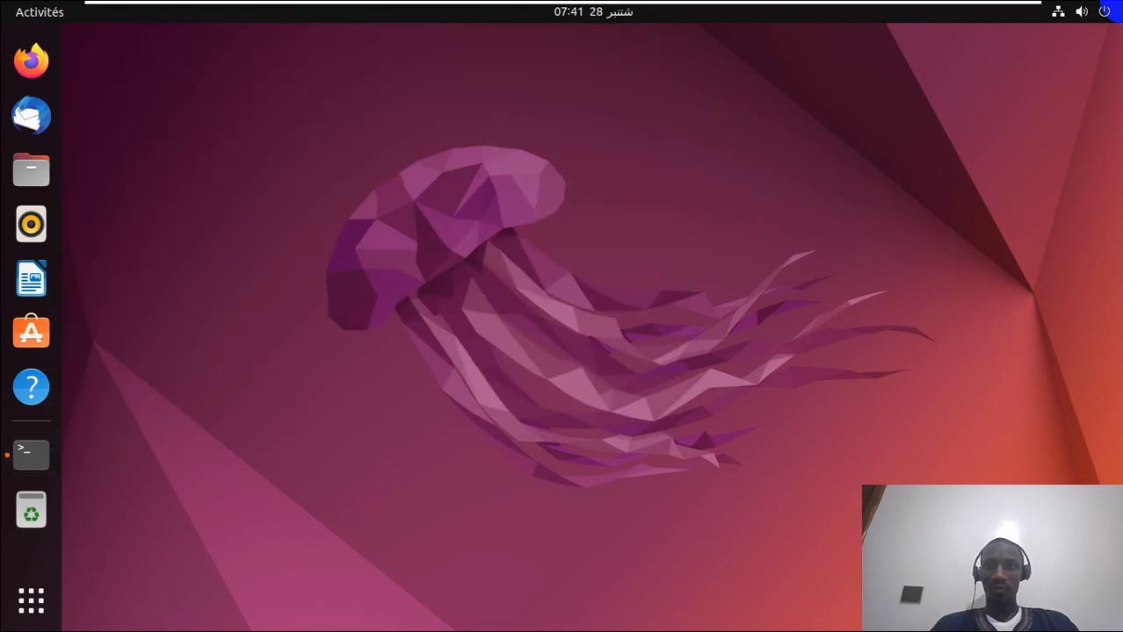
- Exit the Ubuntu VM's full screen and minimize VMware Workstation
mouse_move(607, 2)
click(1002, 12)
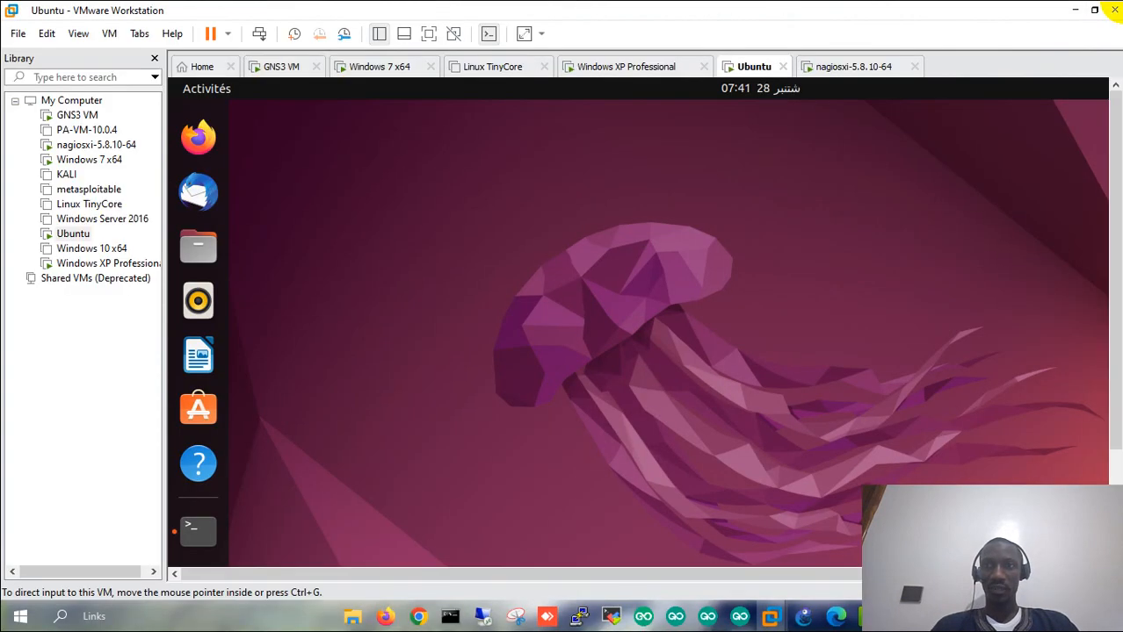
click(1030, 10)
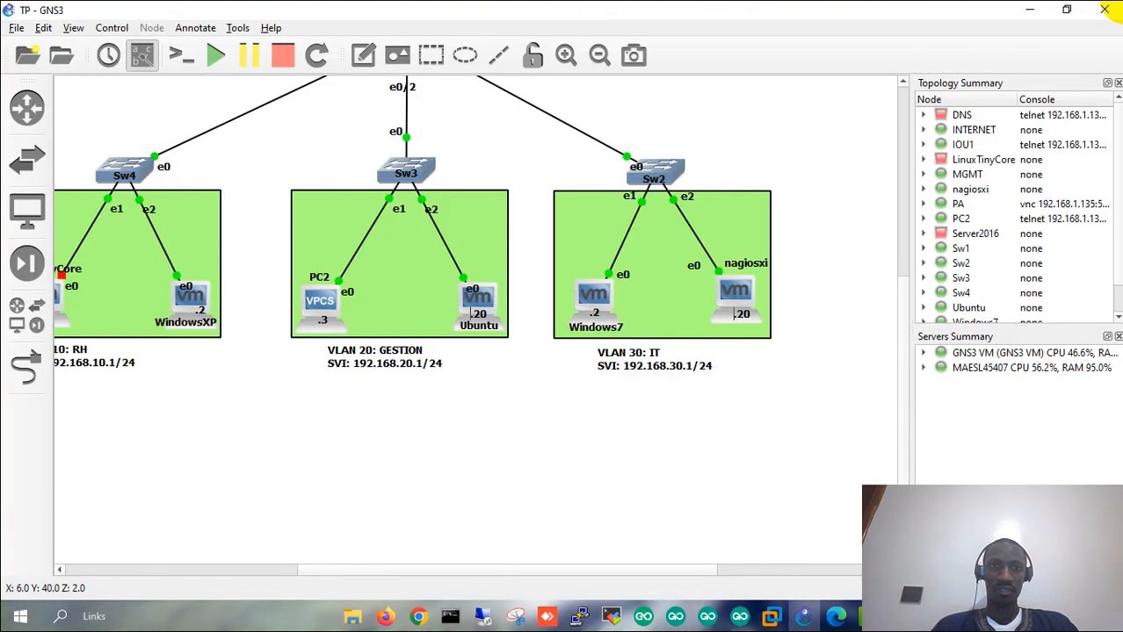
- Scroll around the GNS3 canvas to review IOU1 feeding Sw4, Sw3 and Sw2
scroll(474, 320, up, 3)
scroll(475, 320, left, 2)
scroll(475, 321, up, 3)
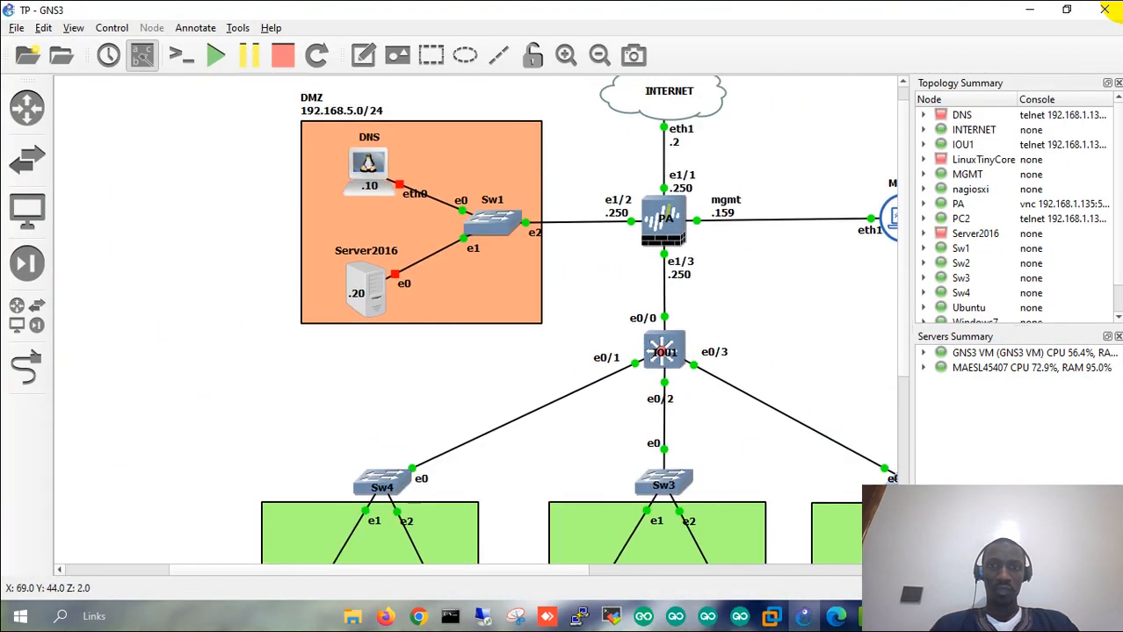
scroll(475, 320, right, 2)
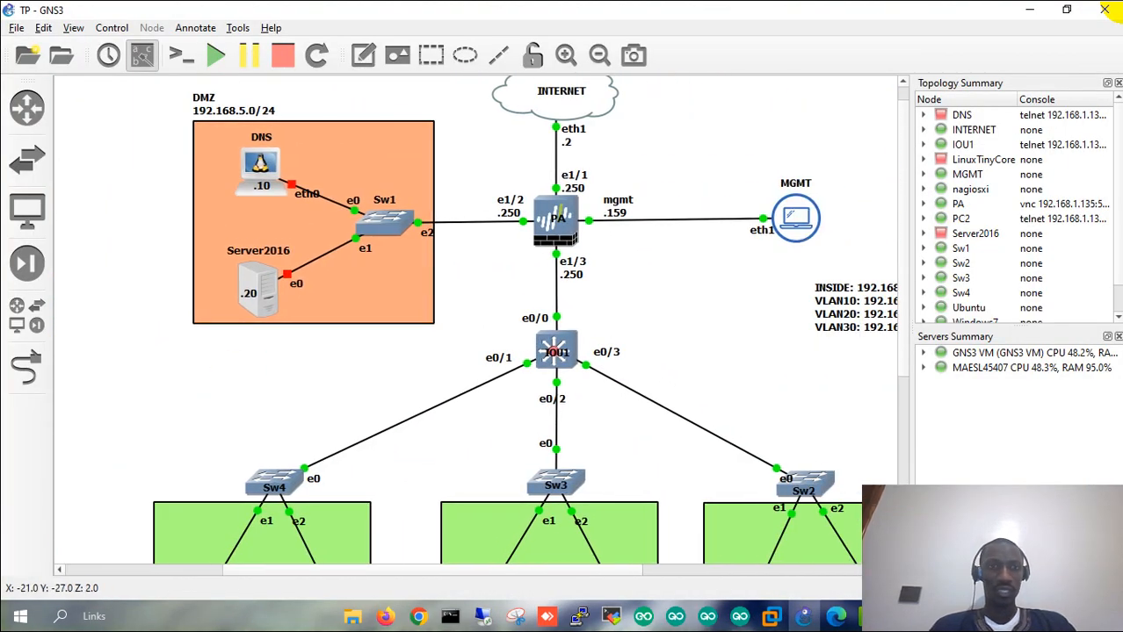
scroll(475, 320, down, 3)
scroll(474, 321, down, 2)
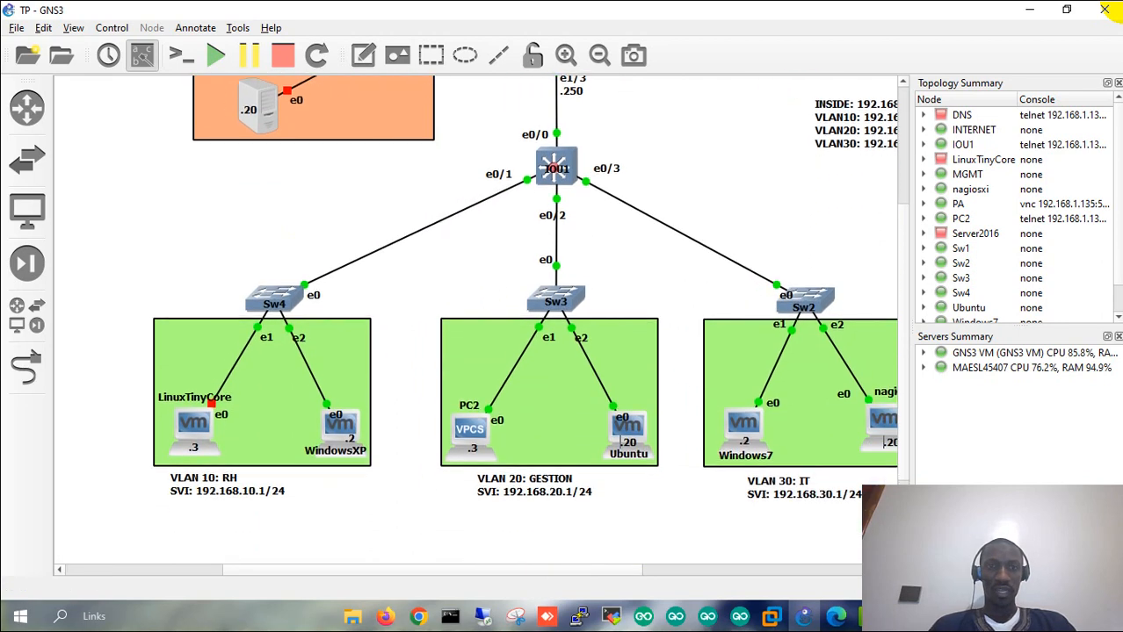
scroll(475, 320, down, 3)
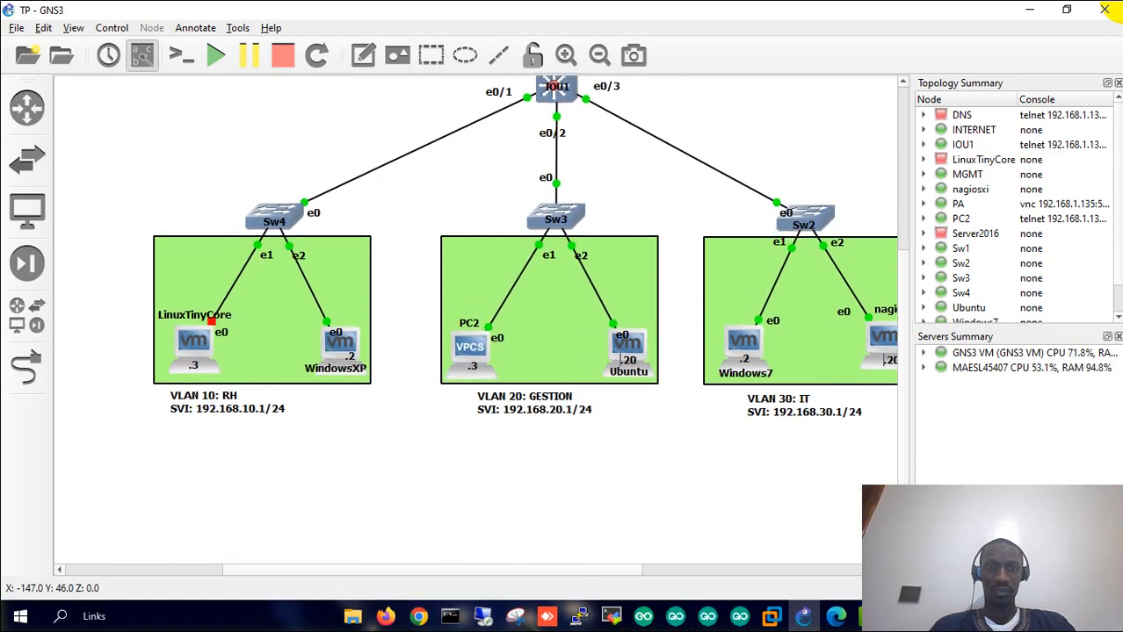
scroll(474, 321, right, 2)
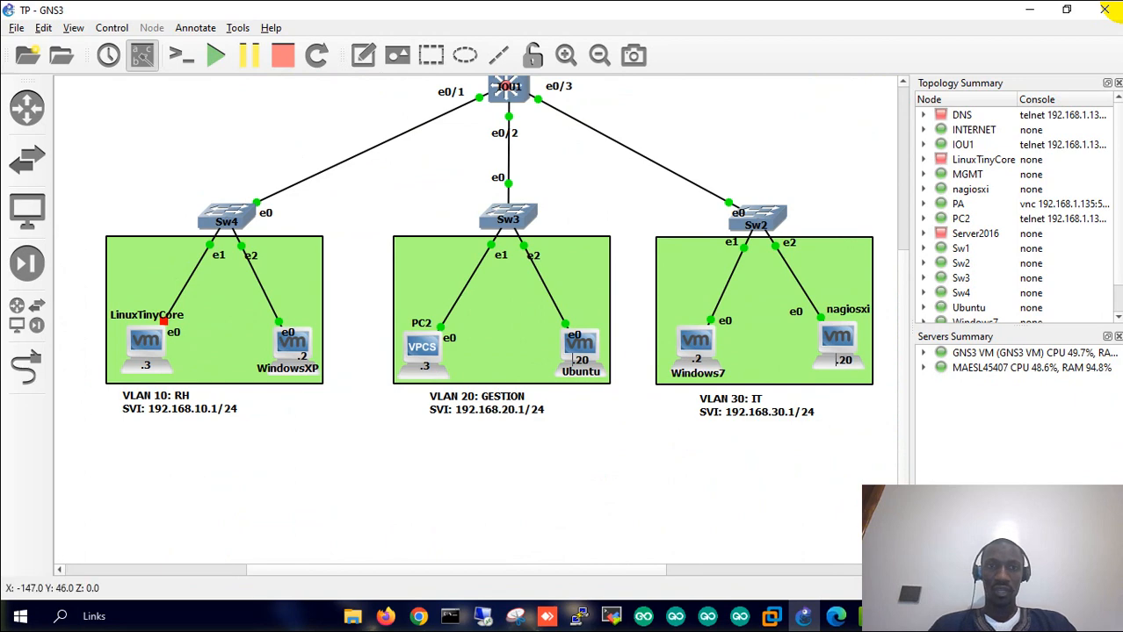
scroll(475, 321, up, 5)
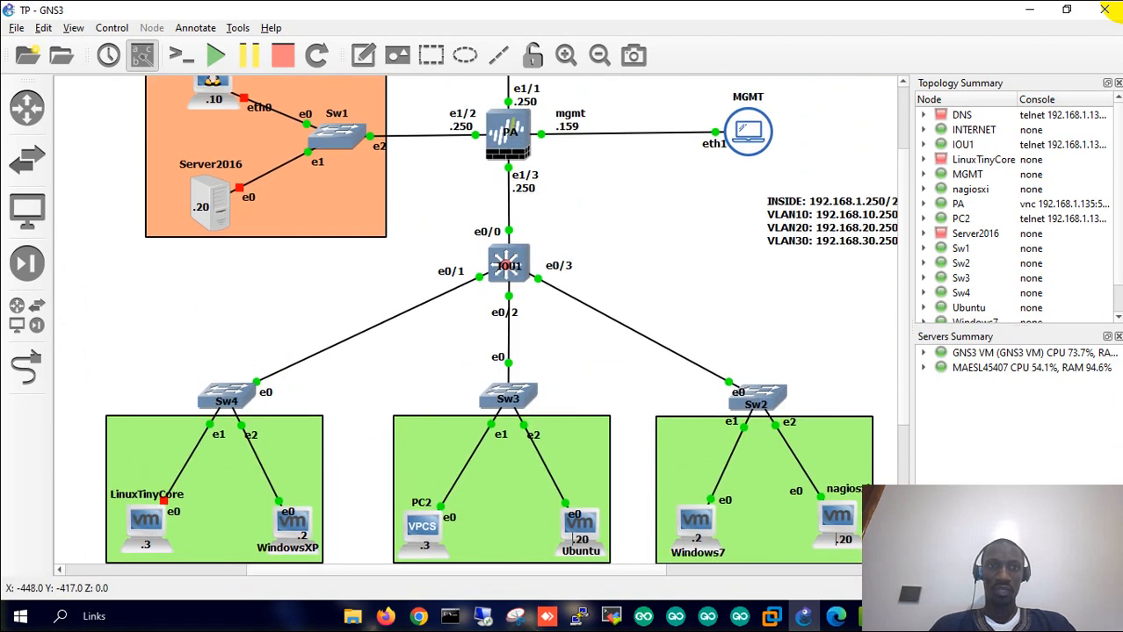
scroll(475, 320, down, 4)
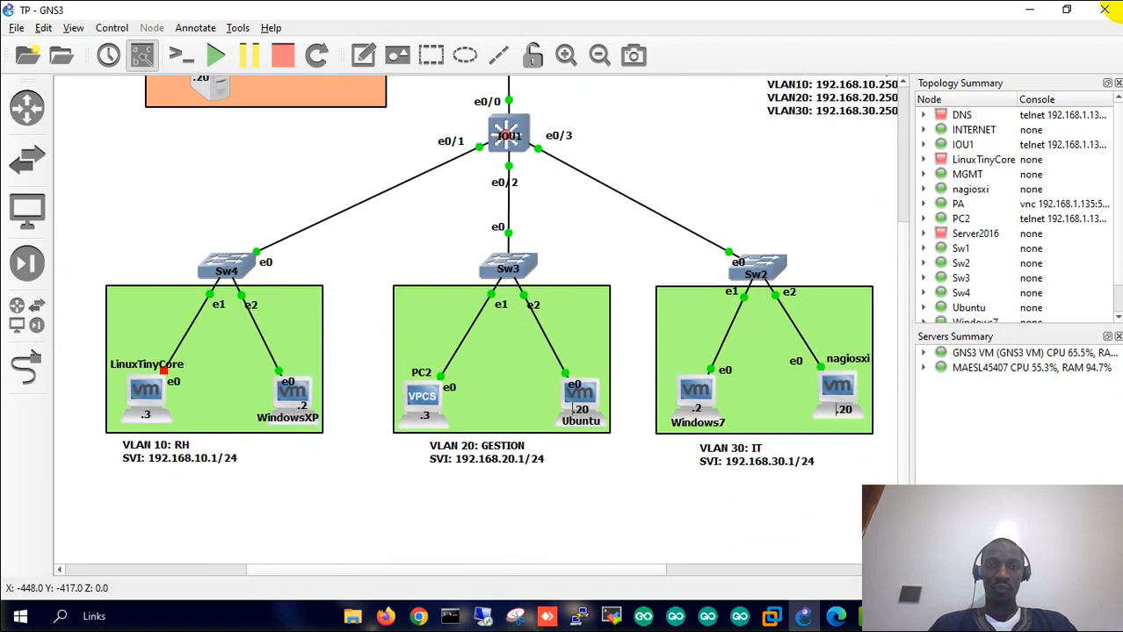